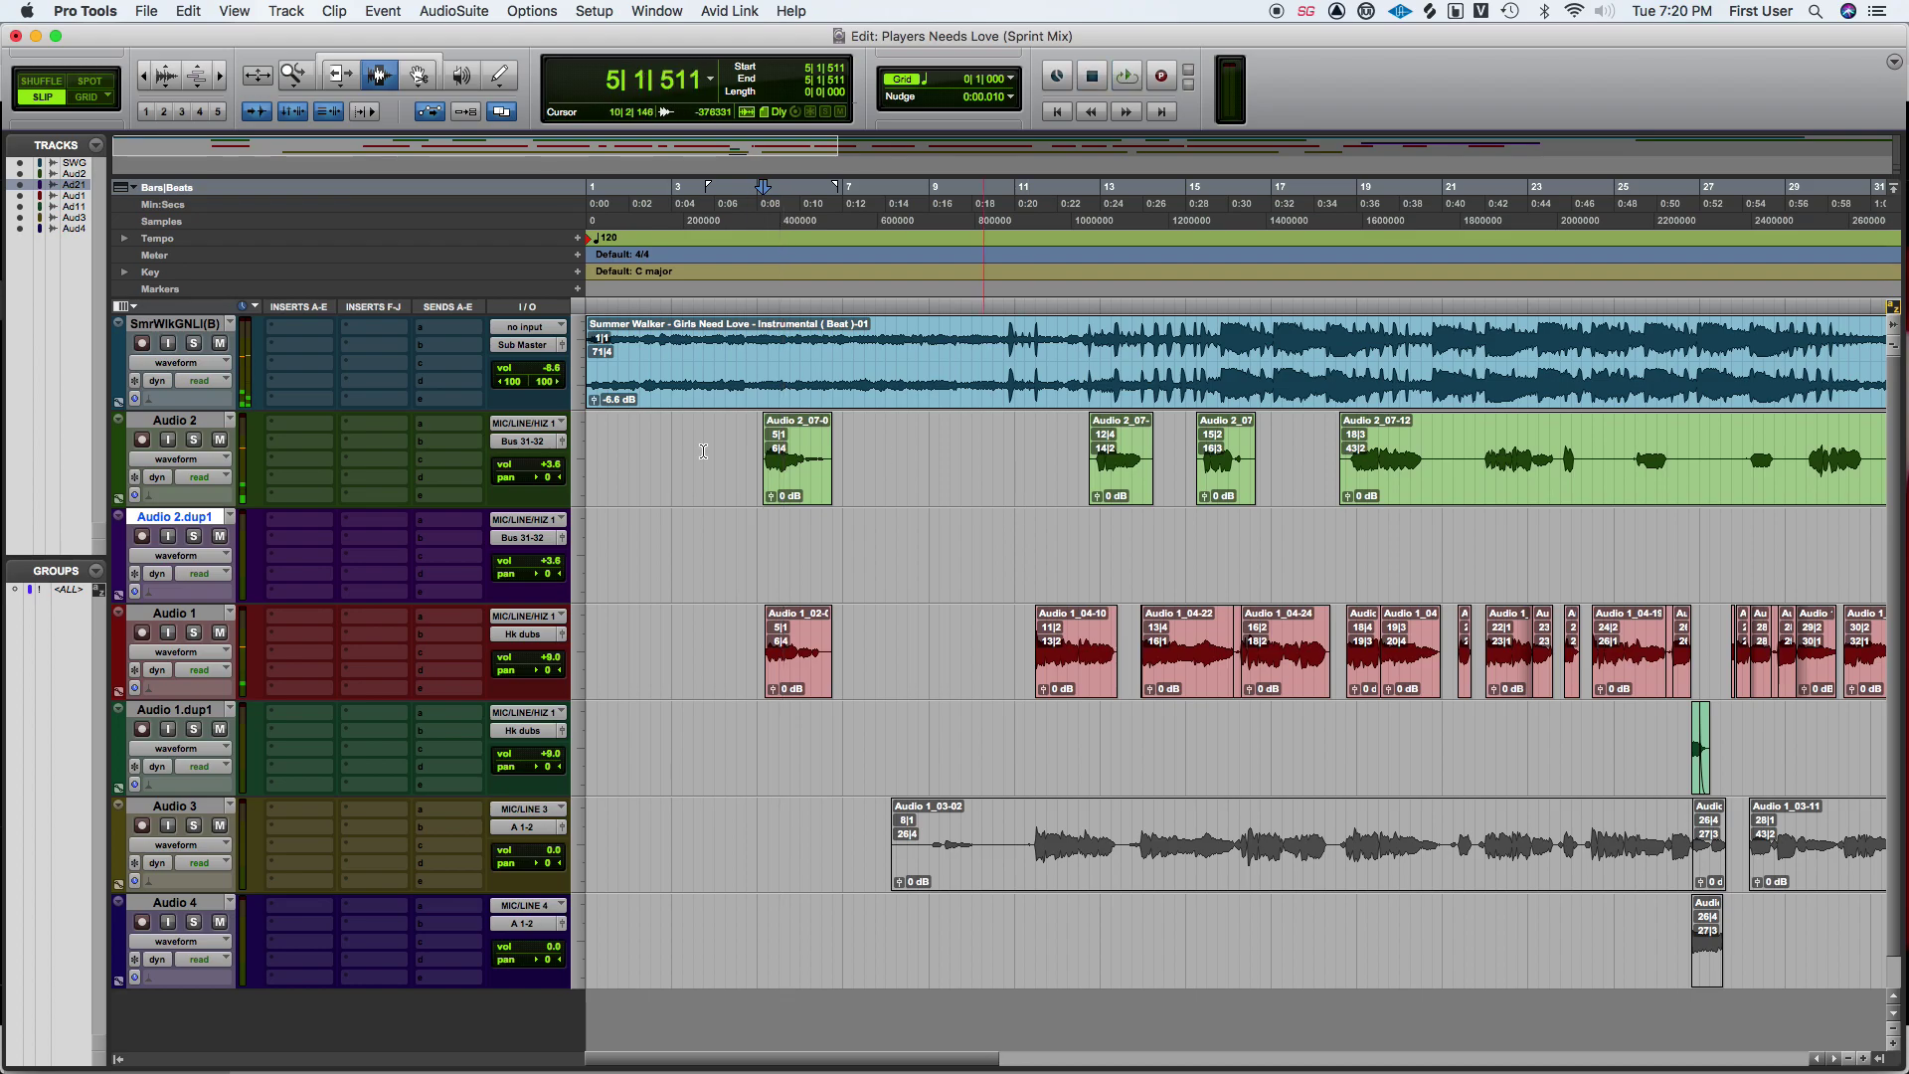
Route all track outputs to A 1-2, and mute the Audio 2 track during playback.
{"action": "left_click", "coordinate": [522, 344], "text": "alt"}
{"action": "left_click", "coordinate": [691, 343]}
{"action": "key", "text": "space"}
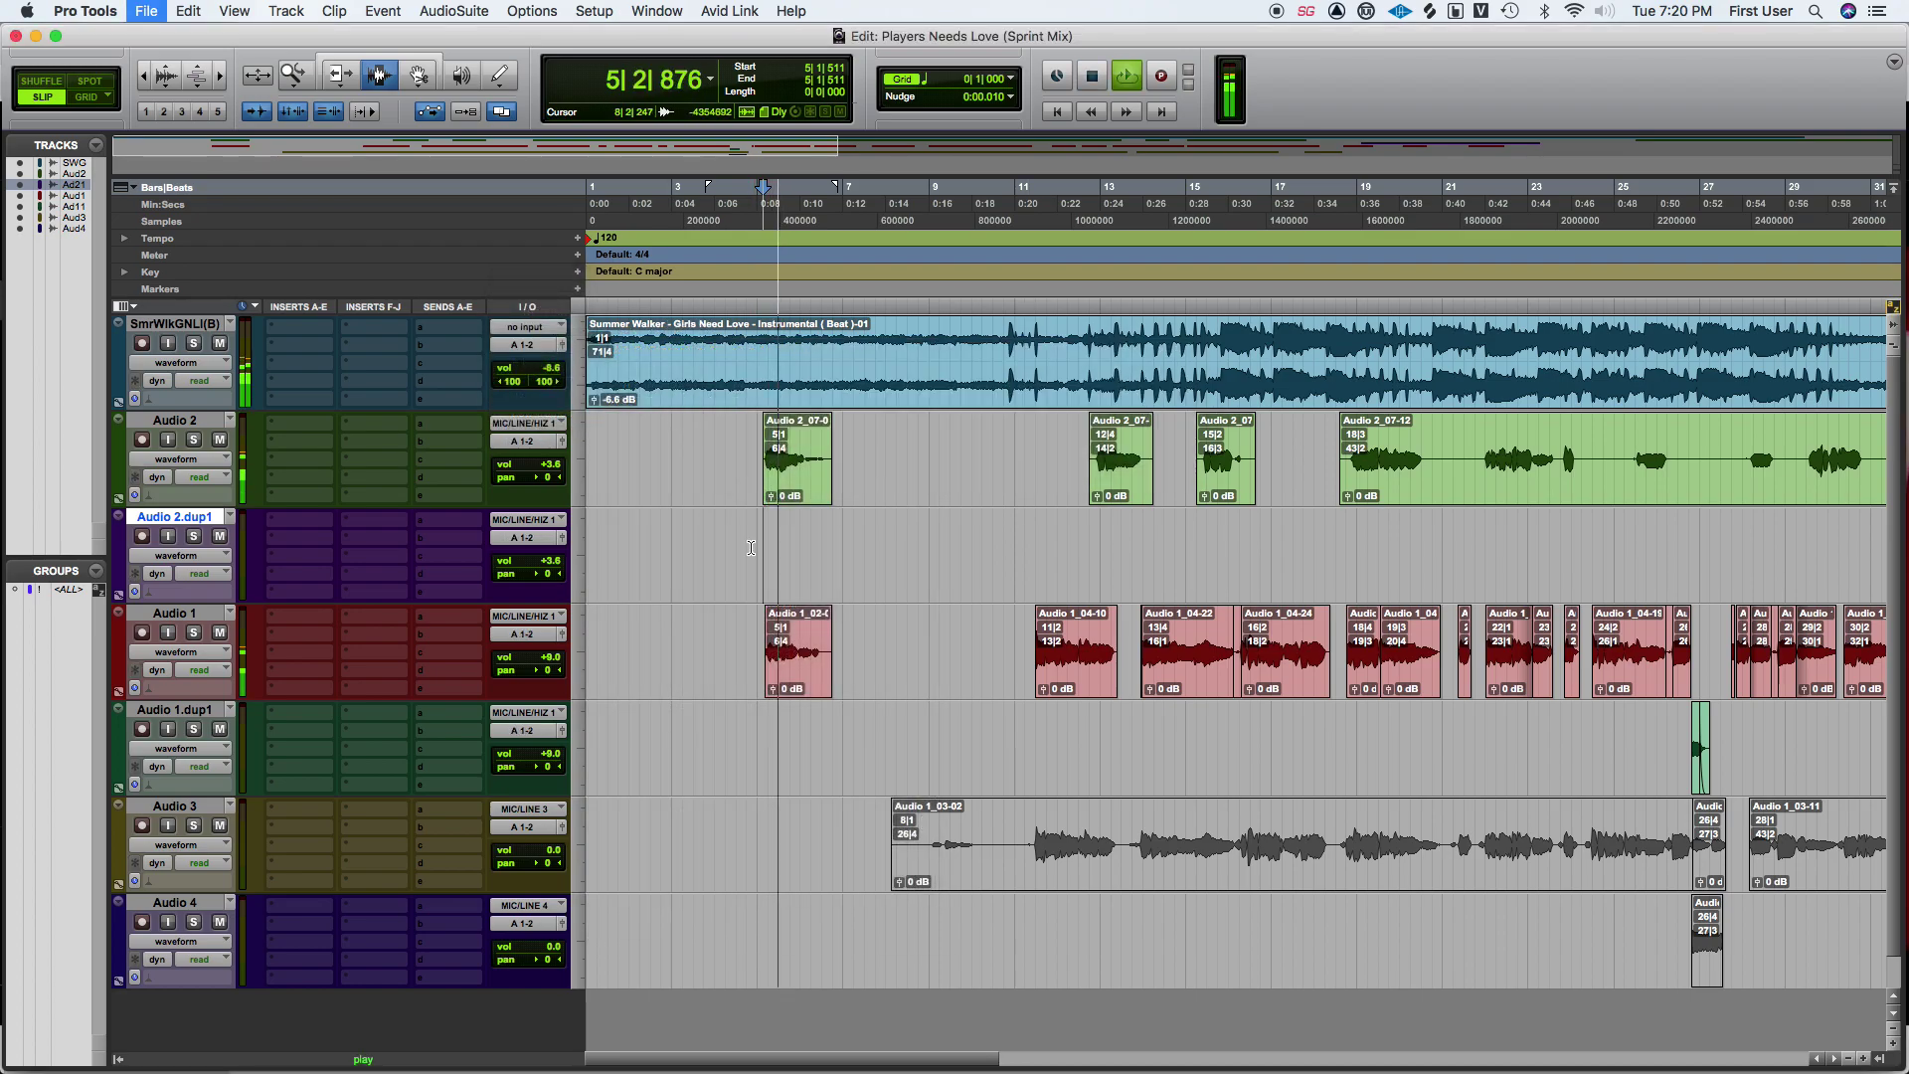
{"action": "left_click", "coordinate": [221, 440]}
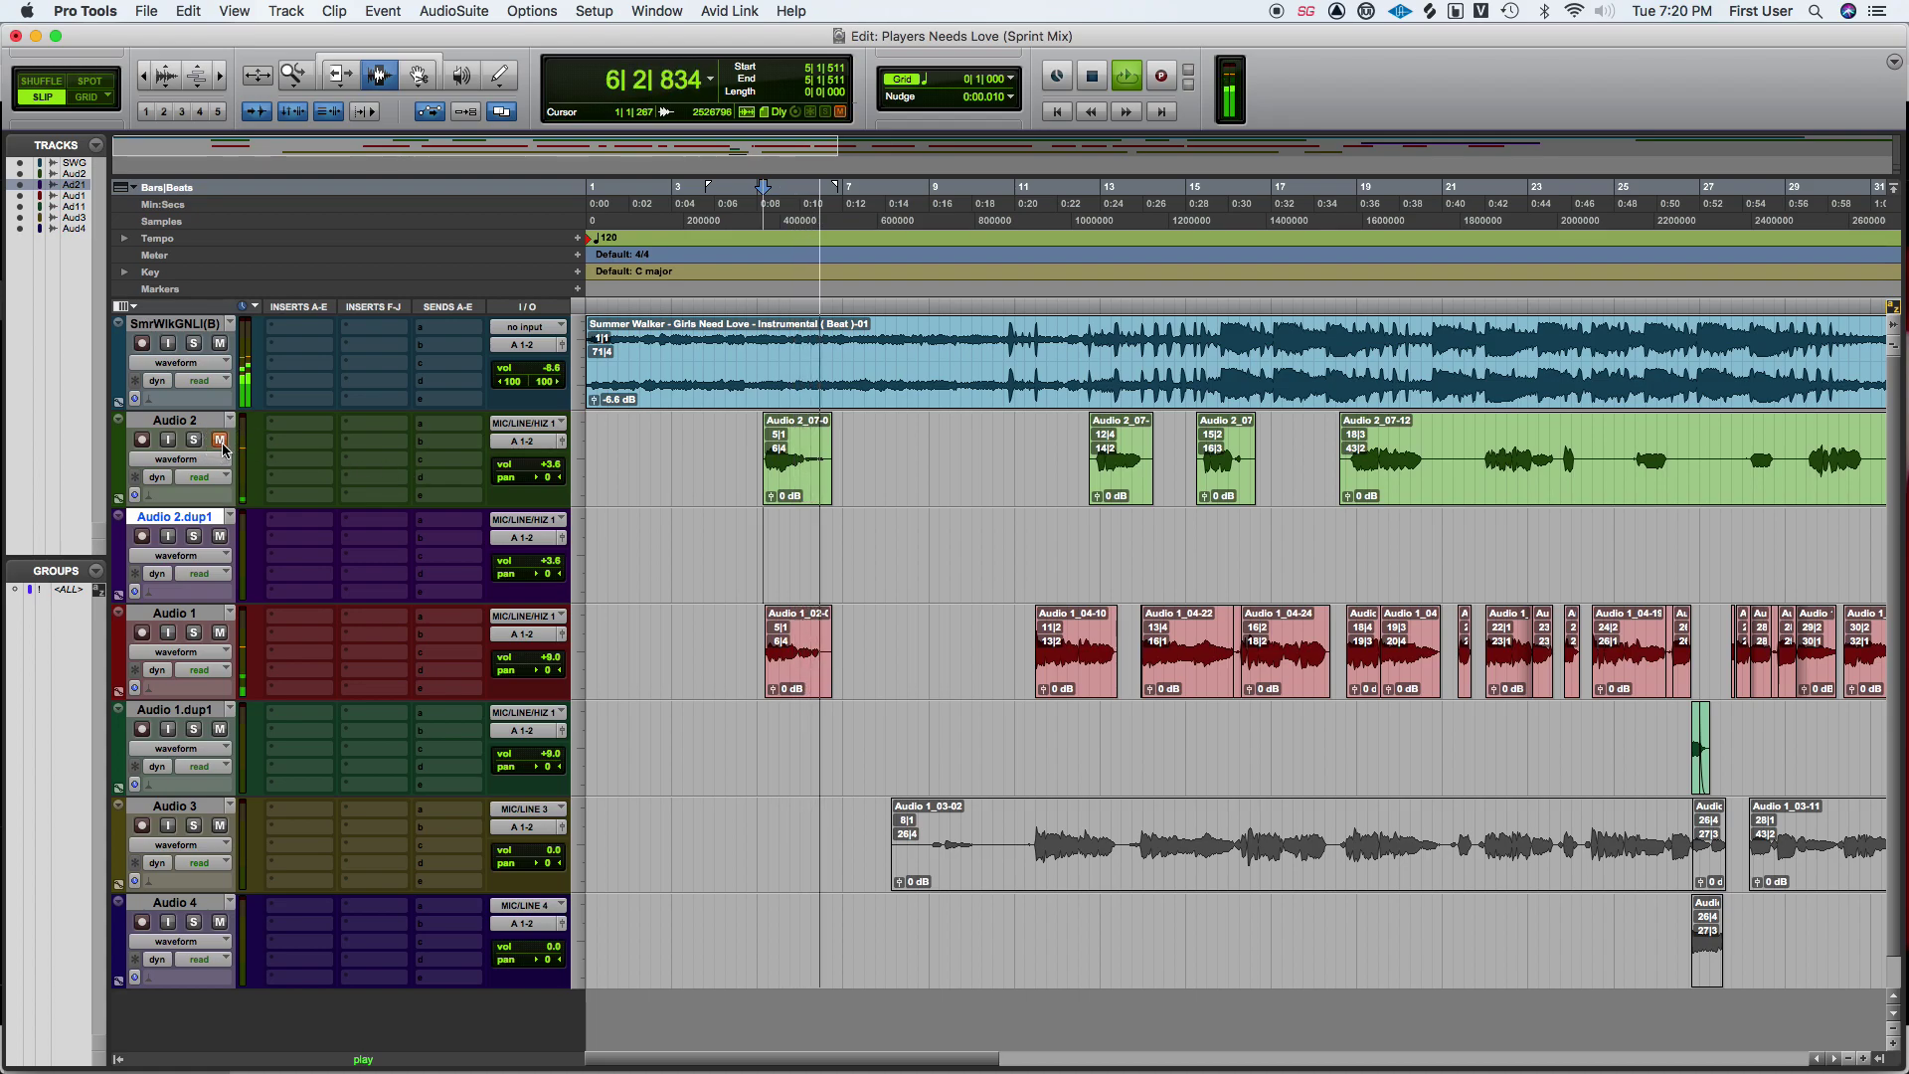
Place the edit cursor at the Audio 1 vocal near bar 11, and save the session with the Audio 2 track selected.
{"action": "left_click", "coordinate": [1039, 599]}
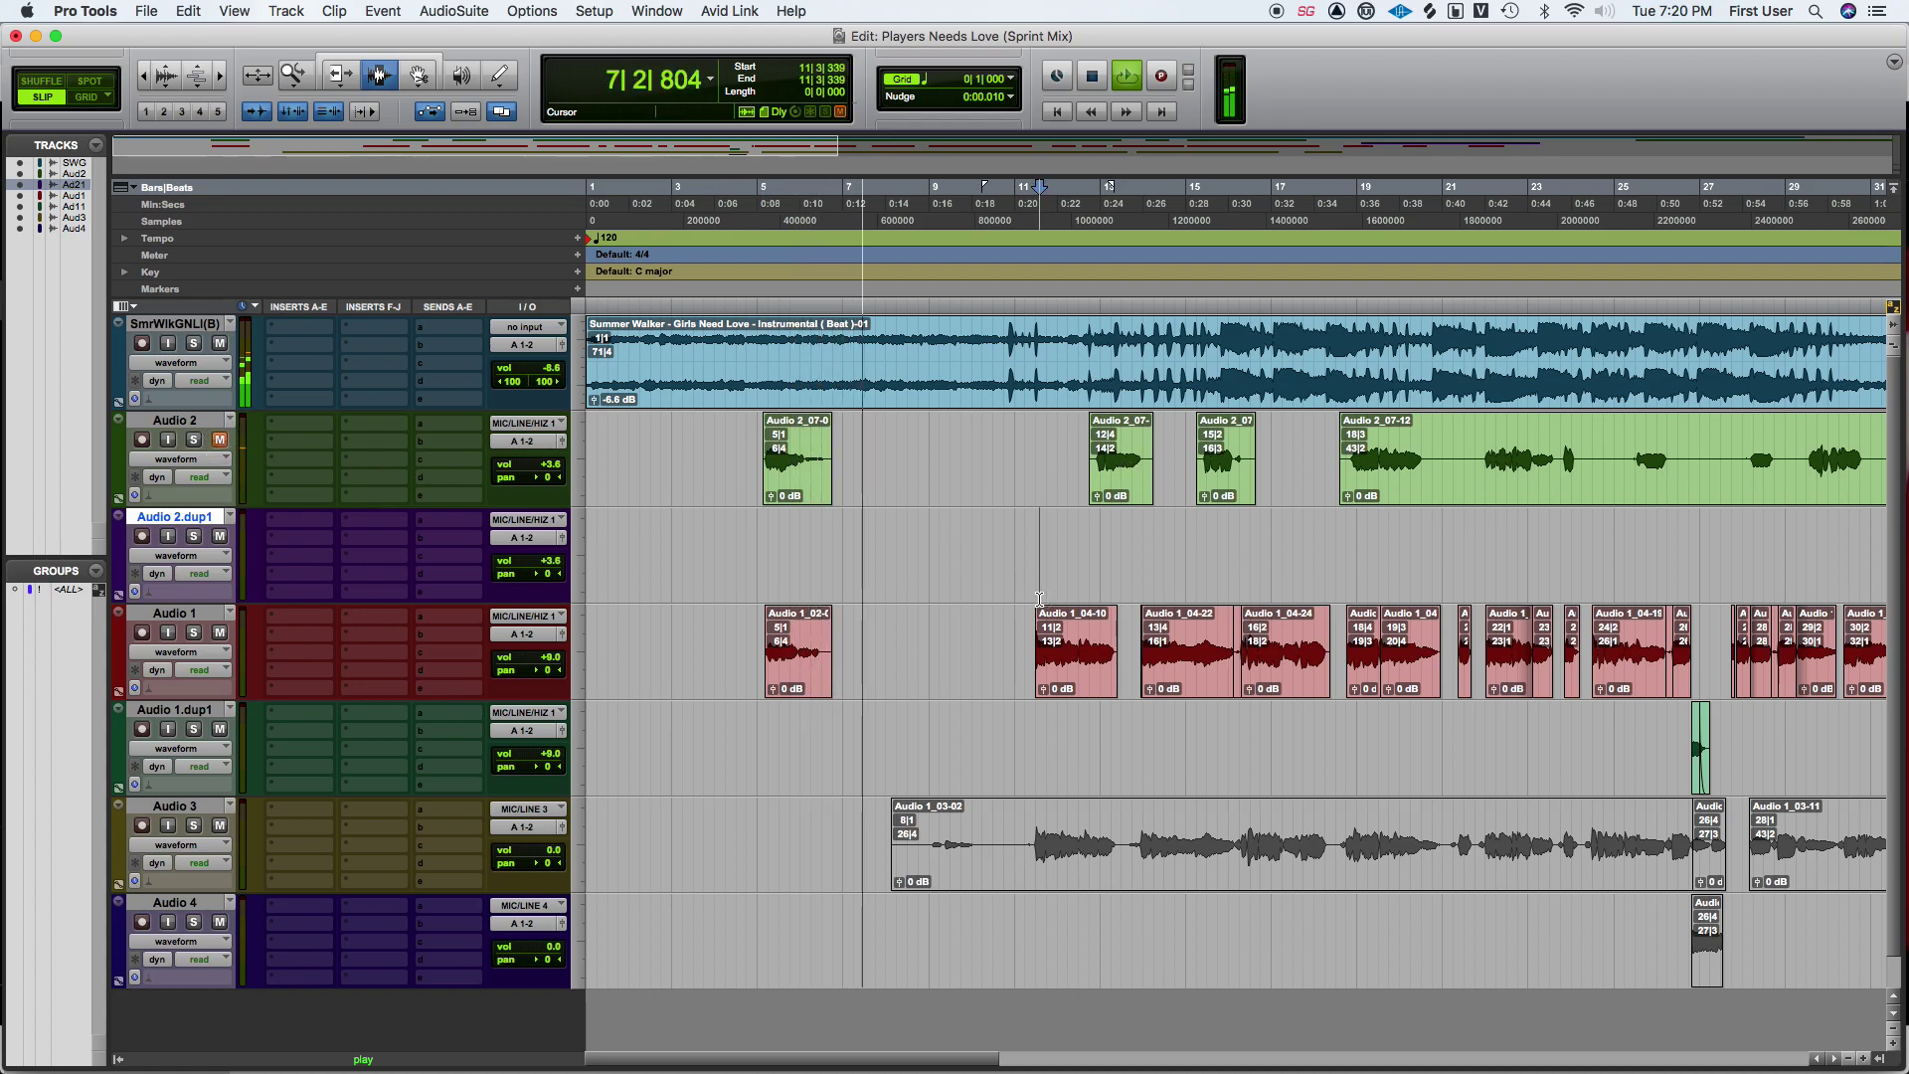
{"action": "key", "text": "super+equal"}
{"action": "key", "text": "super+equal"}
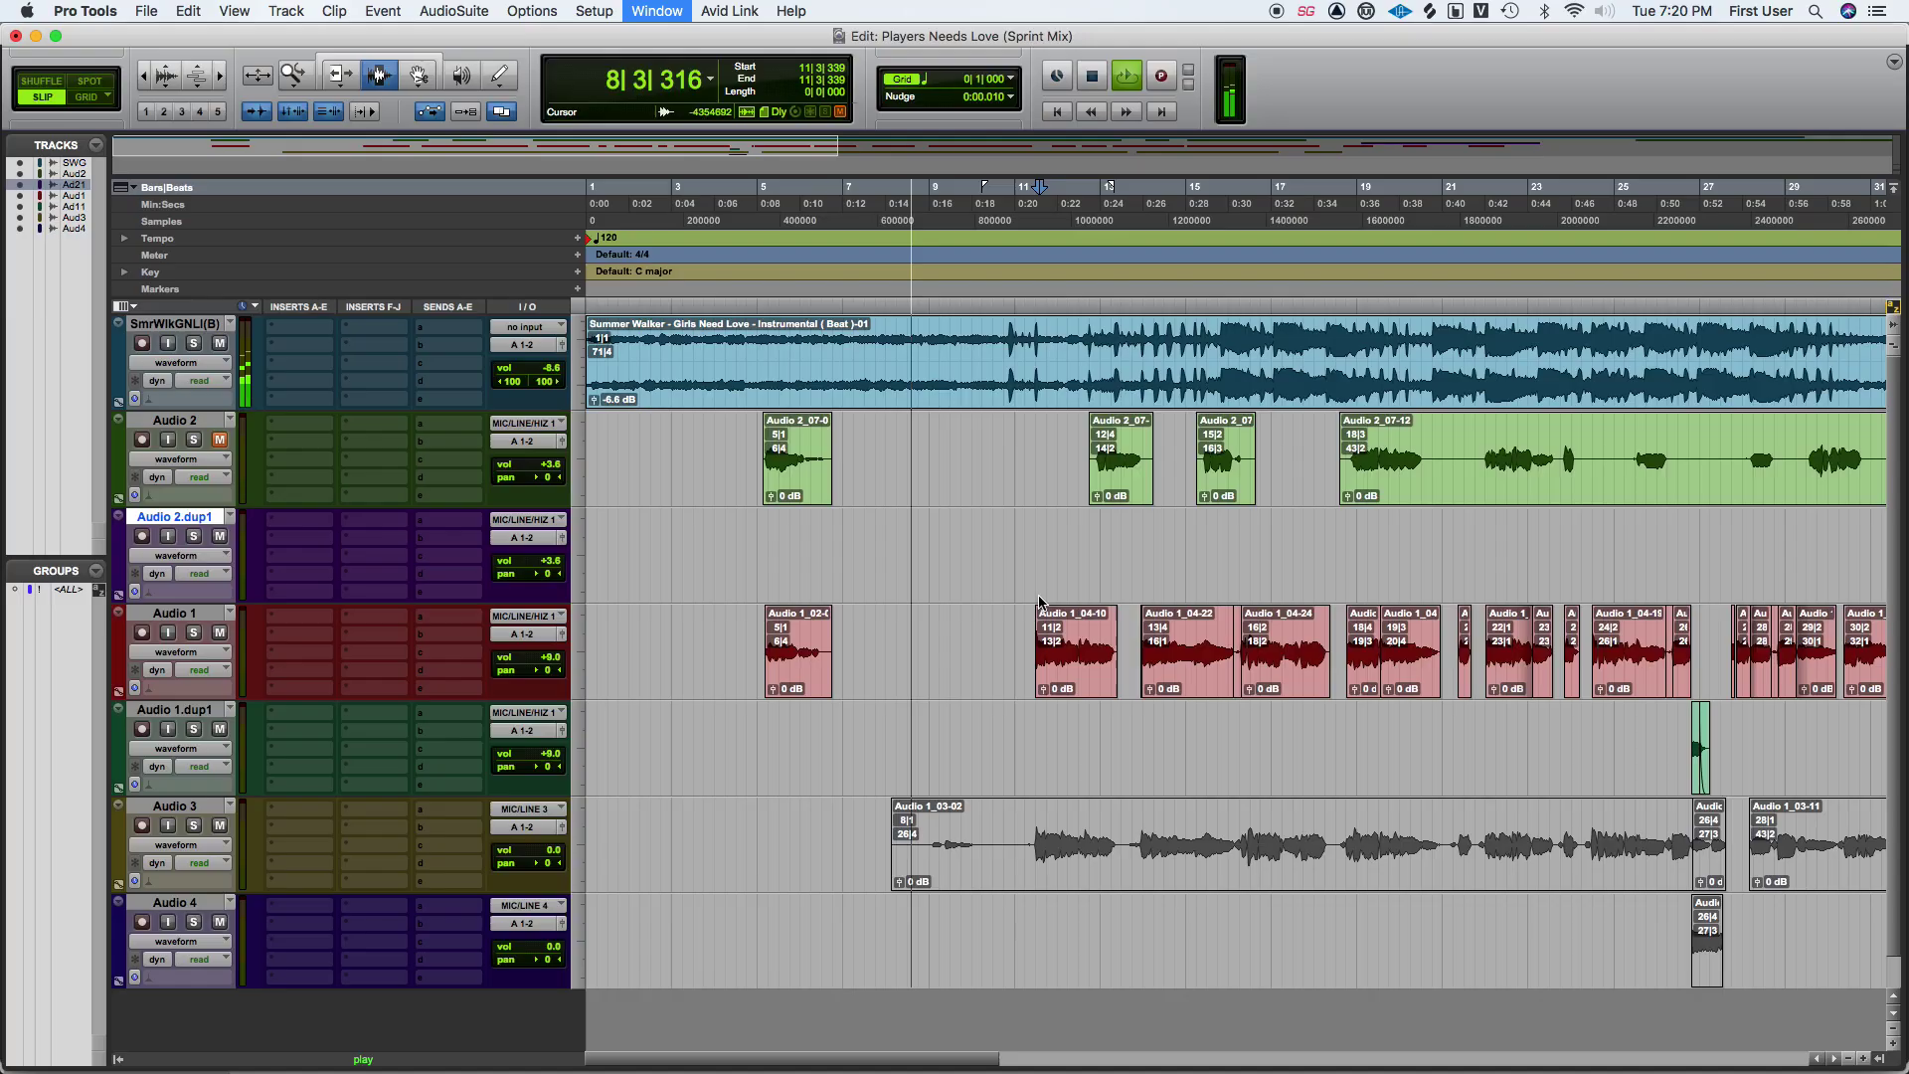
{"action": "left_click", "coordinate": [173, 434]}
{"action": "key", "text": "super+s"}
Choose the SOE New Template session in Documents as the source for importing session data.
{"action": "key", "text": "shift+alt+i"}
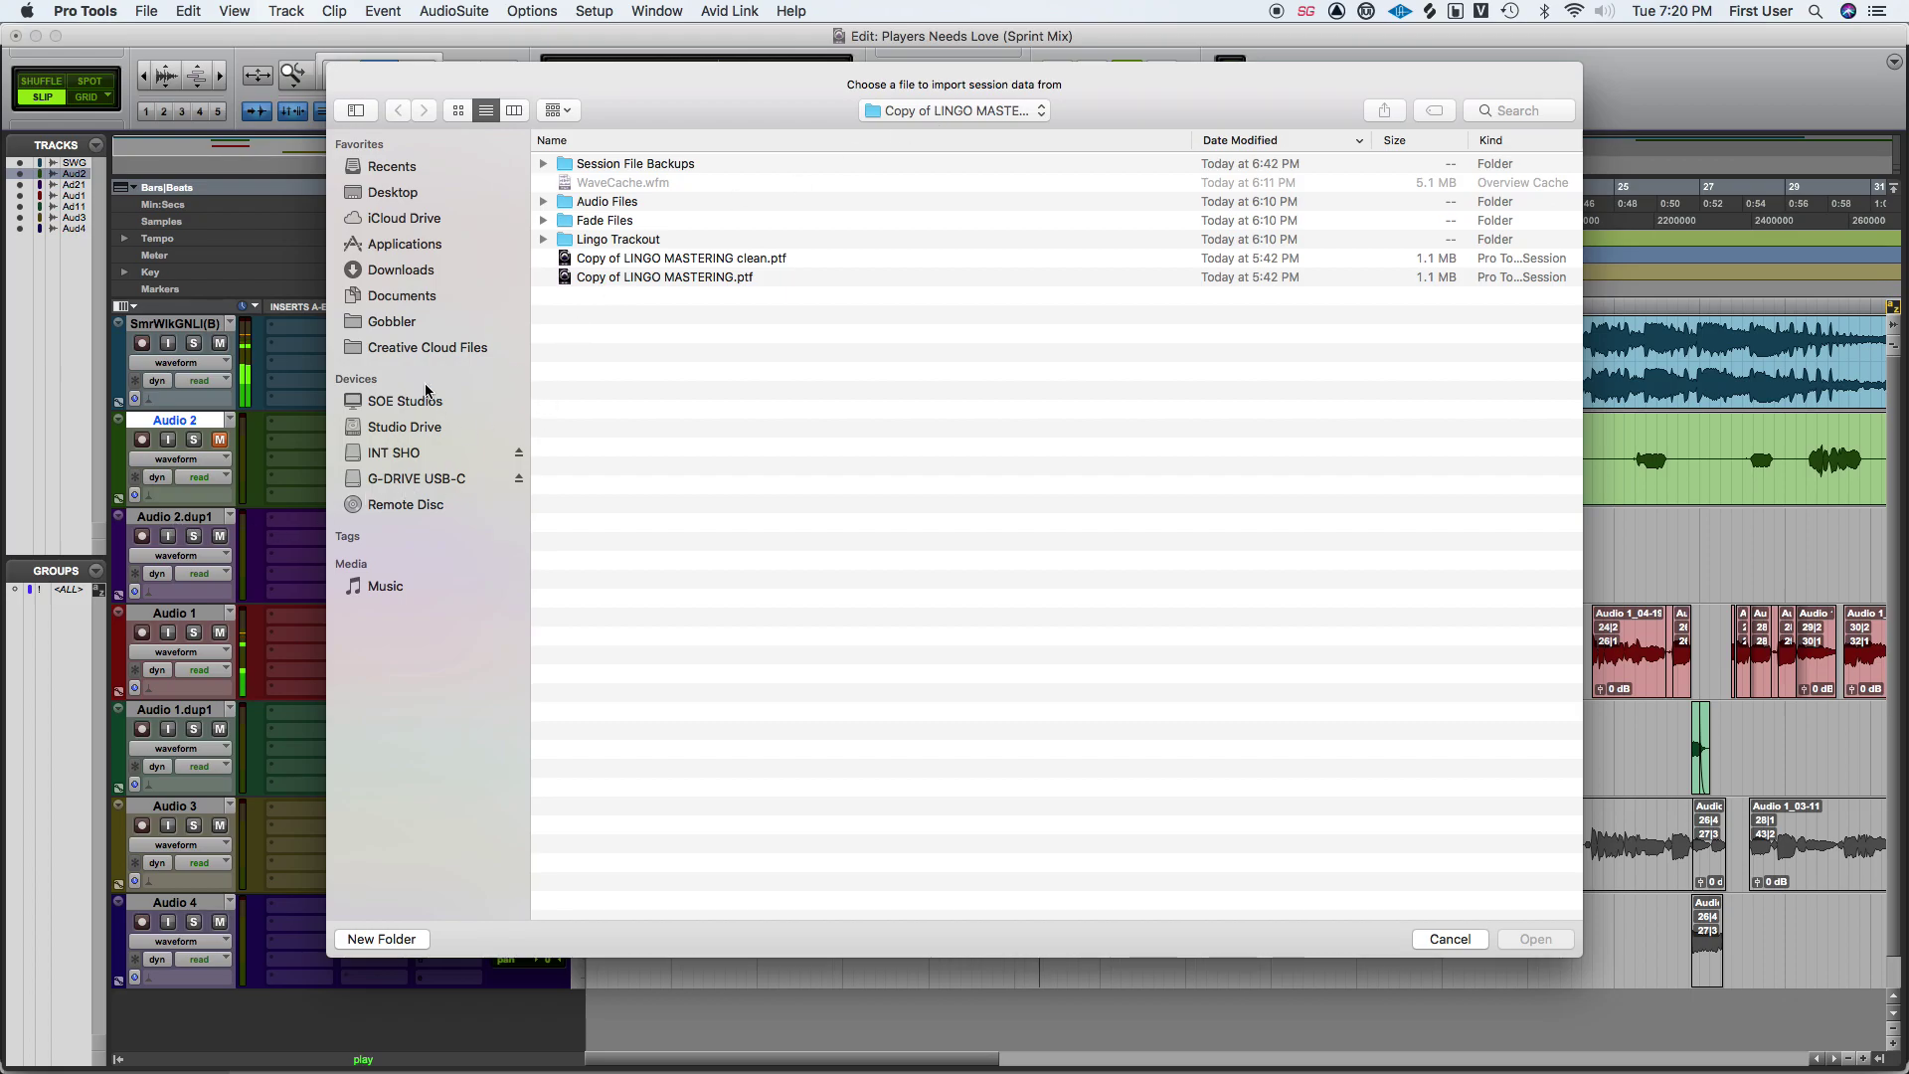
{"action": "left_click", "coordinate": [394, 297]}
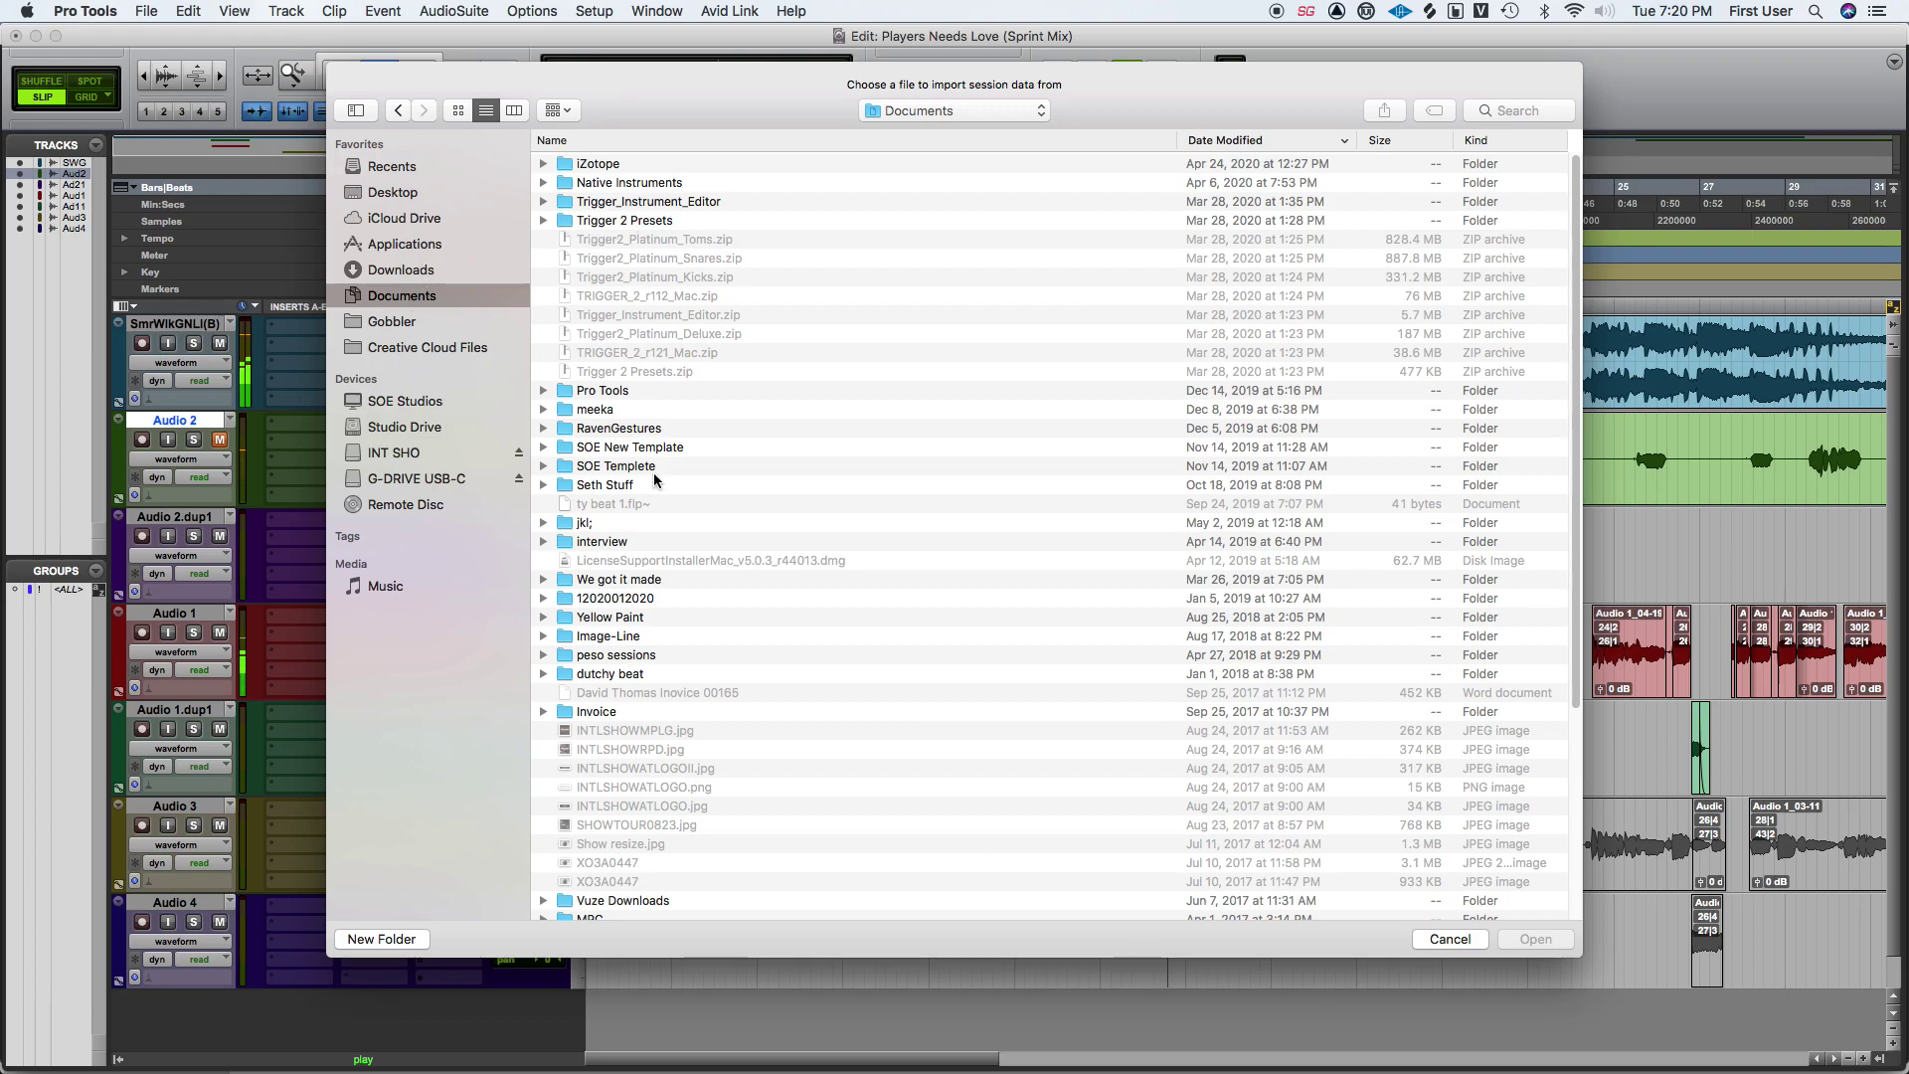
{"action": "double_click", "coordinate": [673, 449]}
{"action": "double_click", "coordinate": [656, 167]}
Import Master 1, Sub Master, Delay, Par Comp, Verb, Air, Air.dup1, Verse, Dubs, Adlibs, Hook and Backgrounds as new tracks.
{"action": "left_click", "coordinate": [719, 547], "text": "shift"}
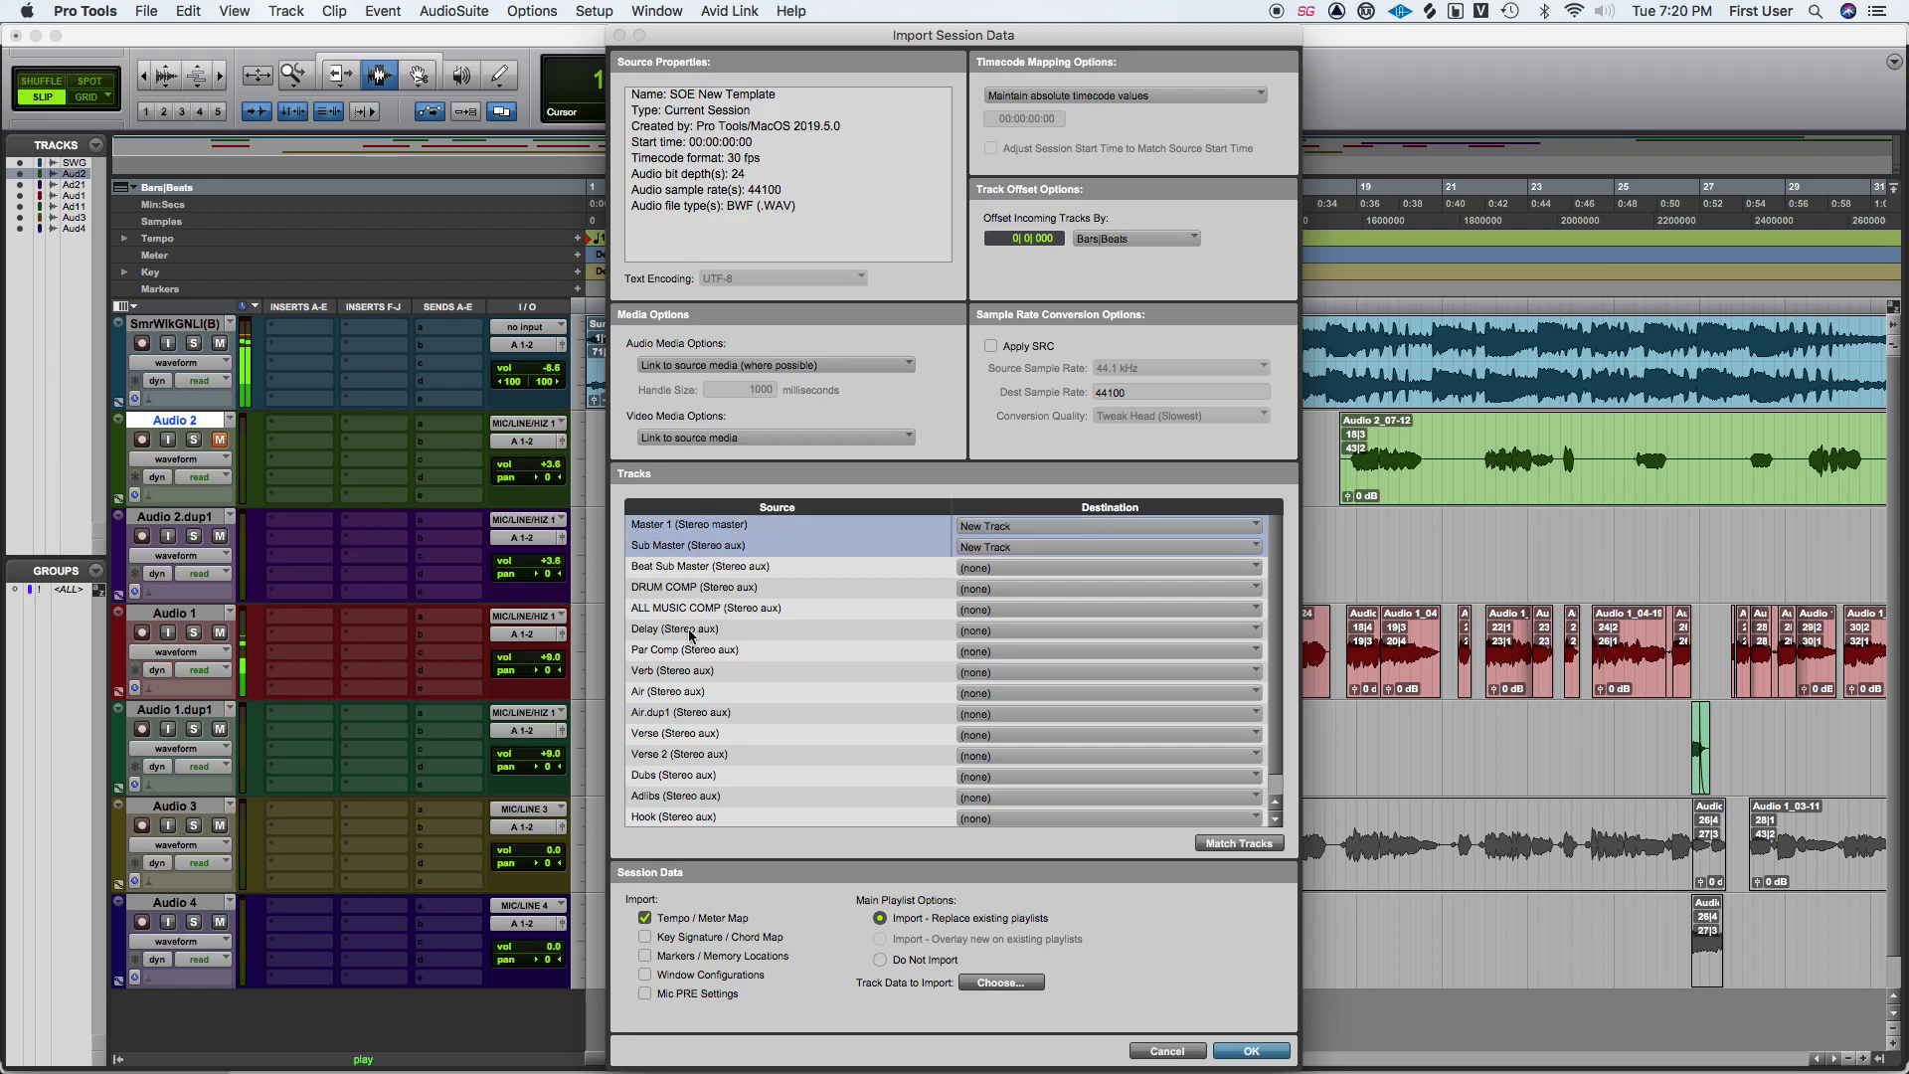
{"action": "left_click_drag", "start_coordinate": [691, 633], "coordinate": [695, 739]}
{"action": "left_click", "coordinate": [707, 778], "text": "super"}
{"action": "scroll", "coordinate": [706, 786], "scroll_direction": "down", "scroll_amount": 1}
{"action": "left_click", "coordinate": [706, 783], "text": "super"}
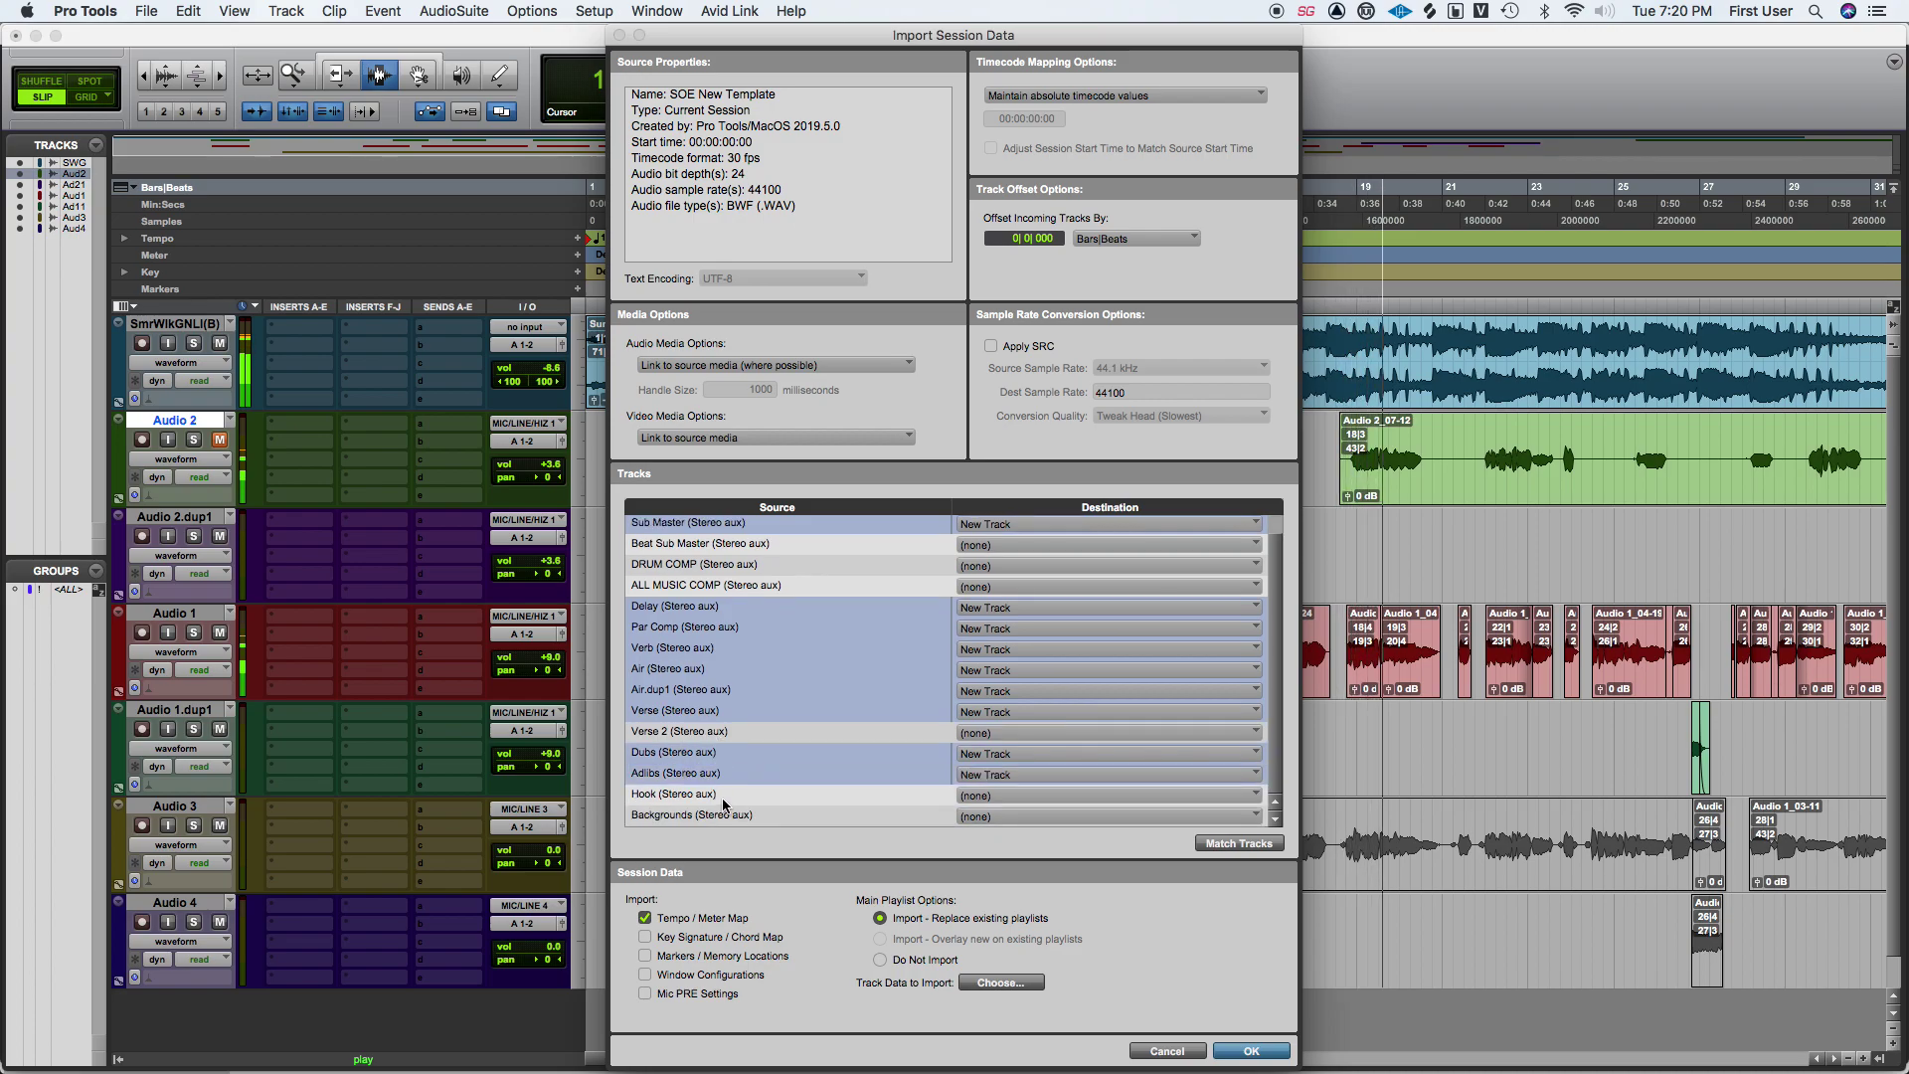
{"action": "left_click", "coordinate": [723, 815], "text": "super"}
{"action": "left_click", "coordinate": [723, 794], "text": "super"}
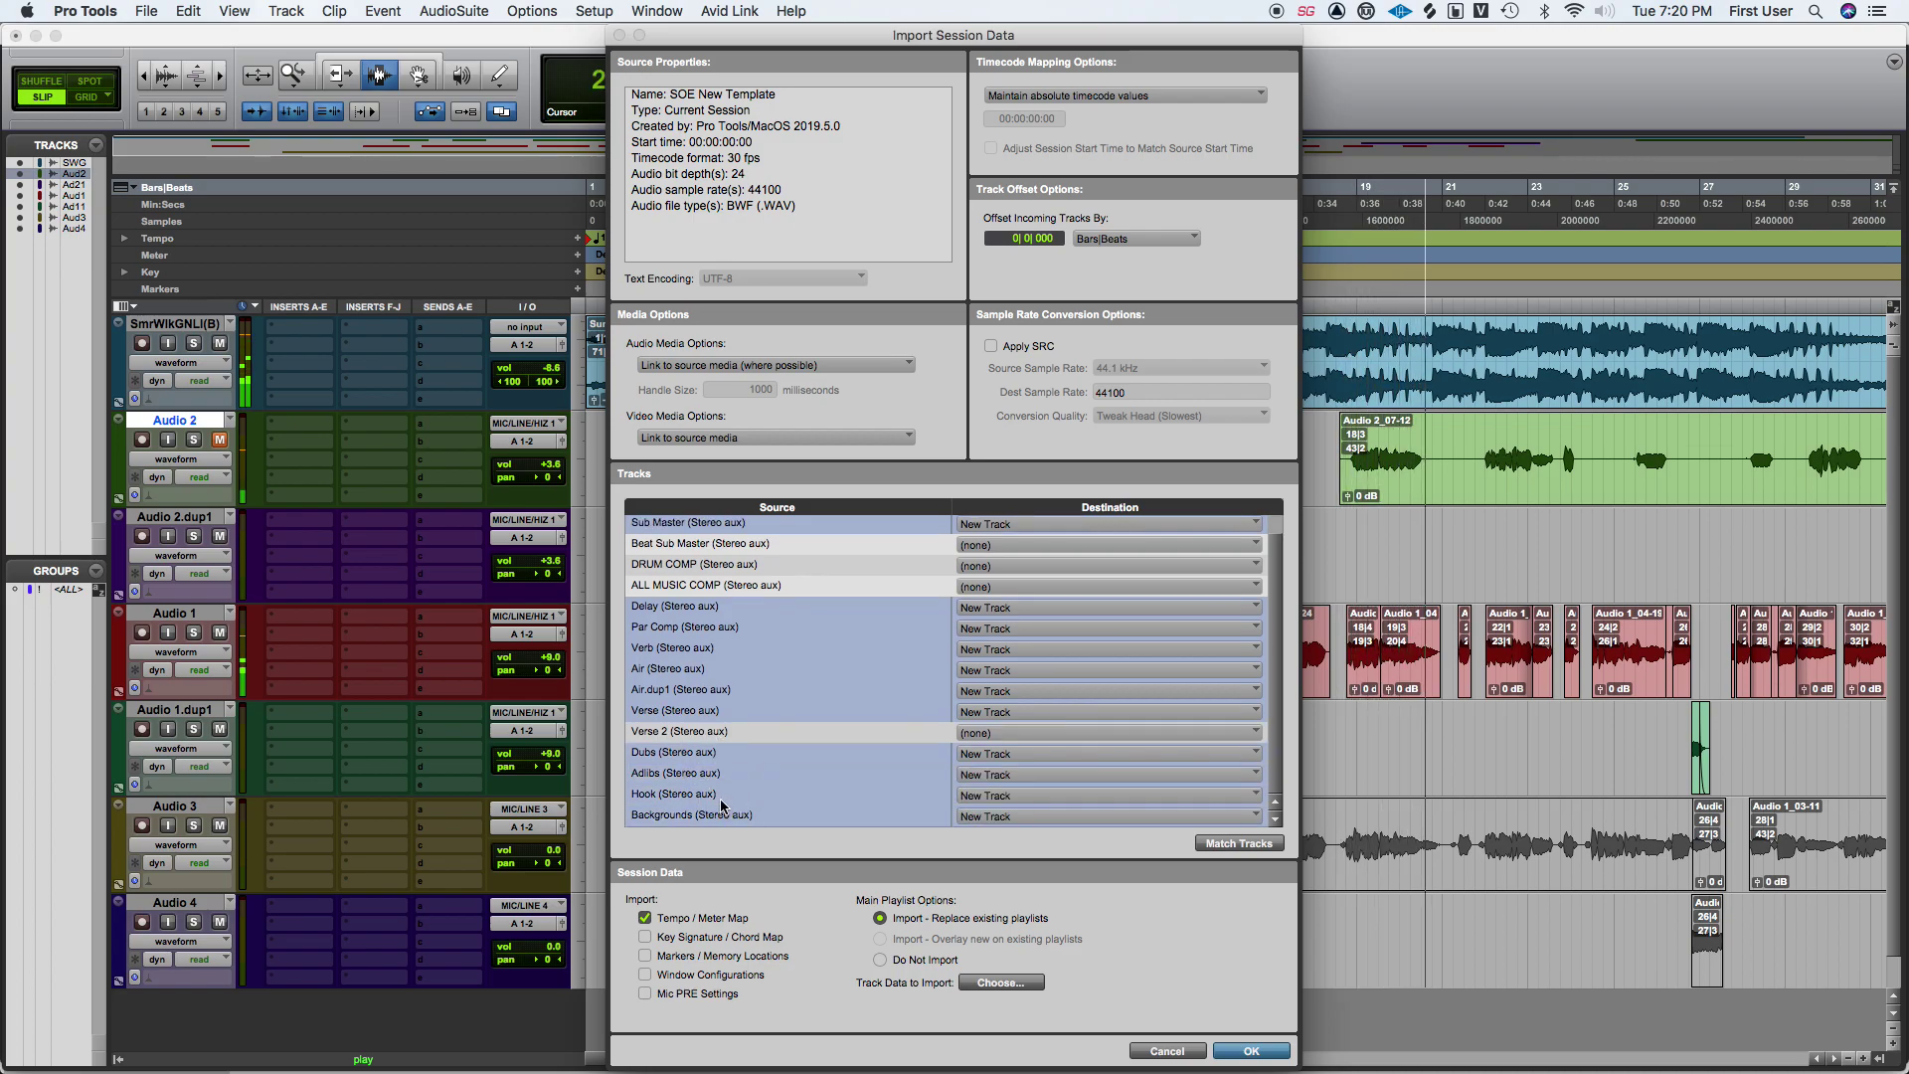
{"action": "key", "text": "Return"}
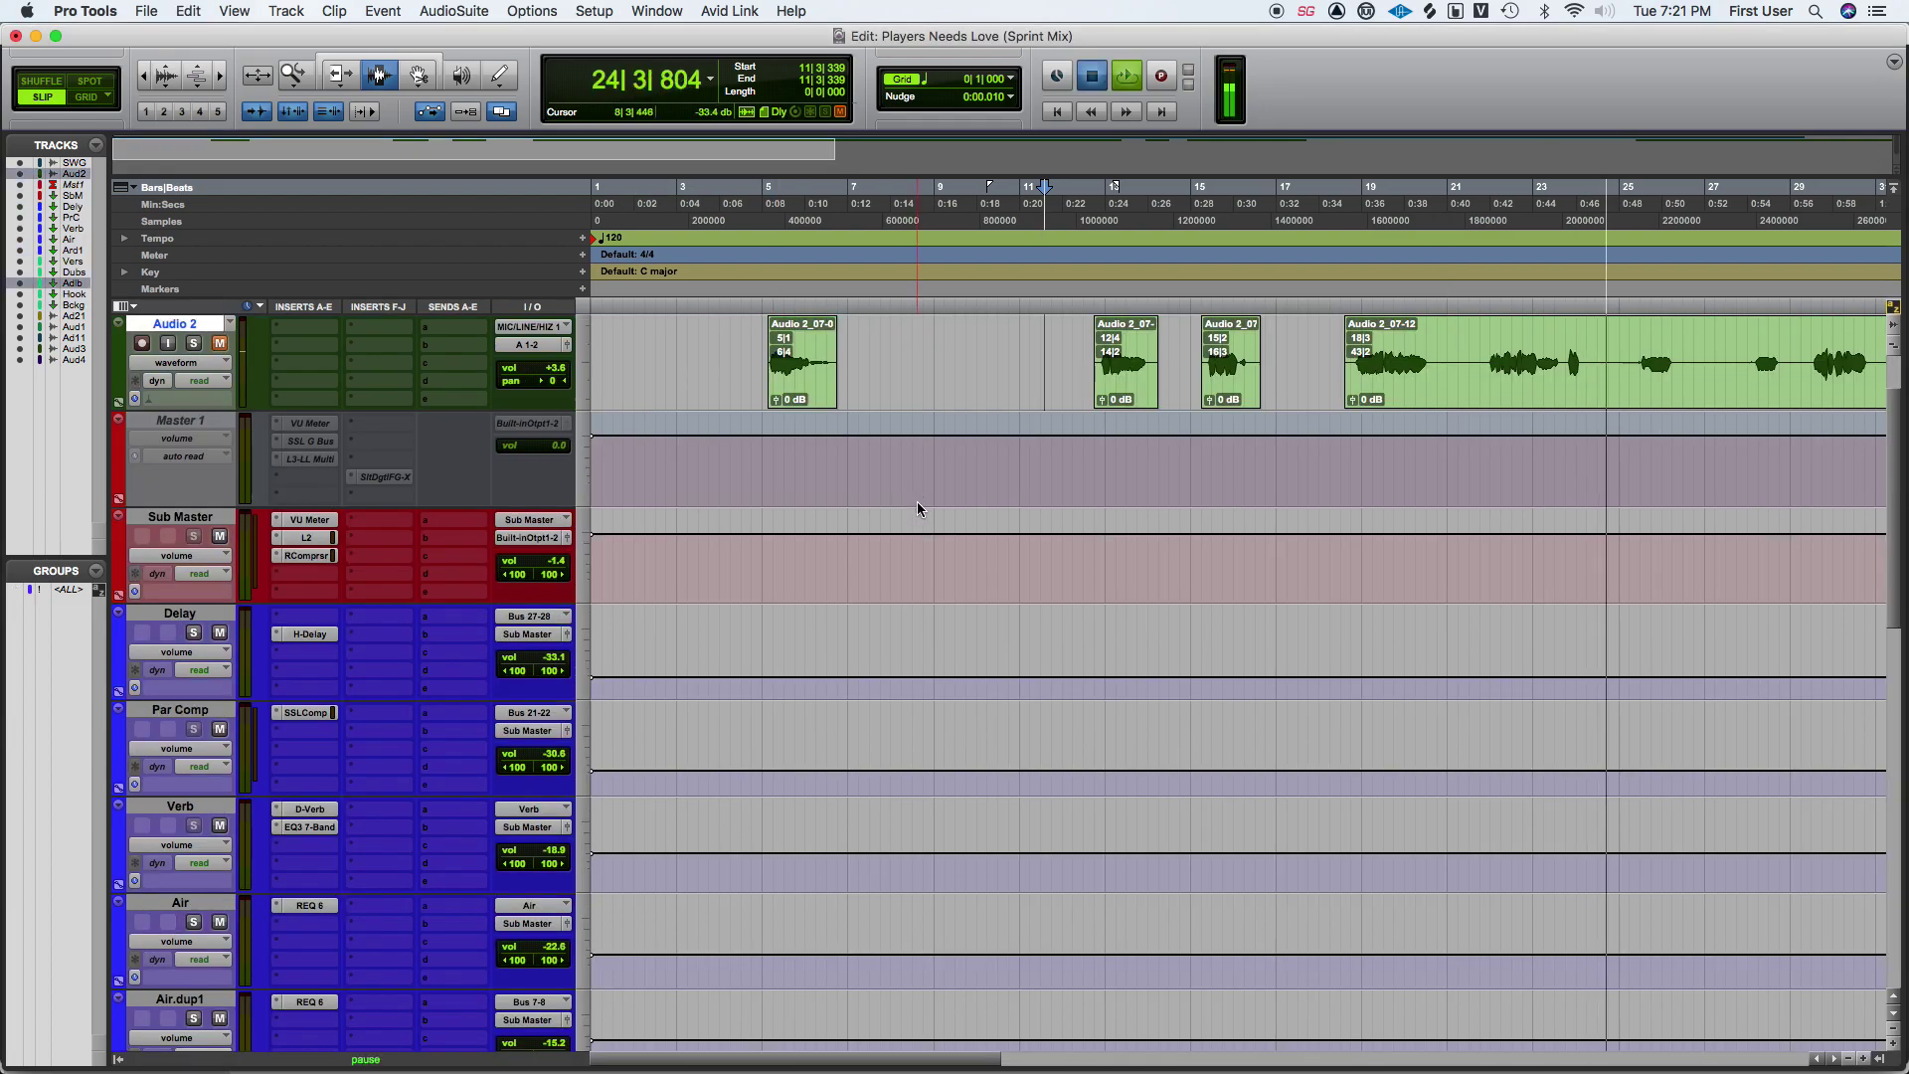
Play the Audio 1 vocal clips from about bar 11 to bar 26 and solo the Audio 1 track.
{"action": "scroll", "coordinate": [918, 507], "scroll_direction": "down", "scroll_amount": 10}
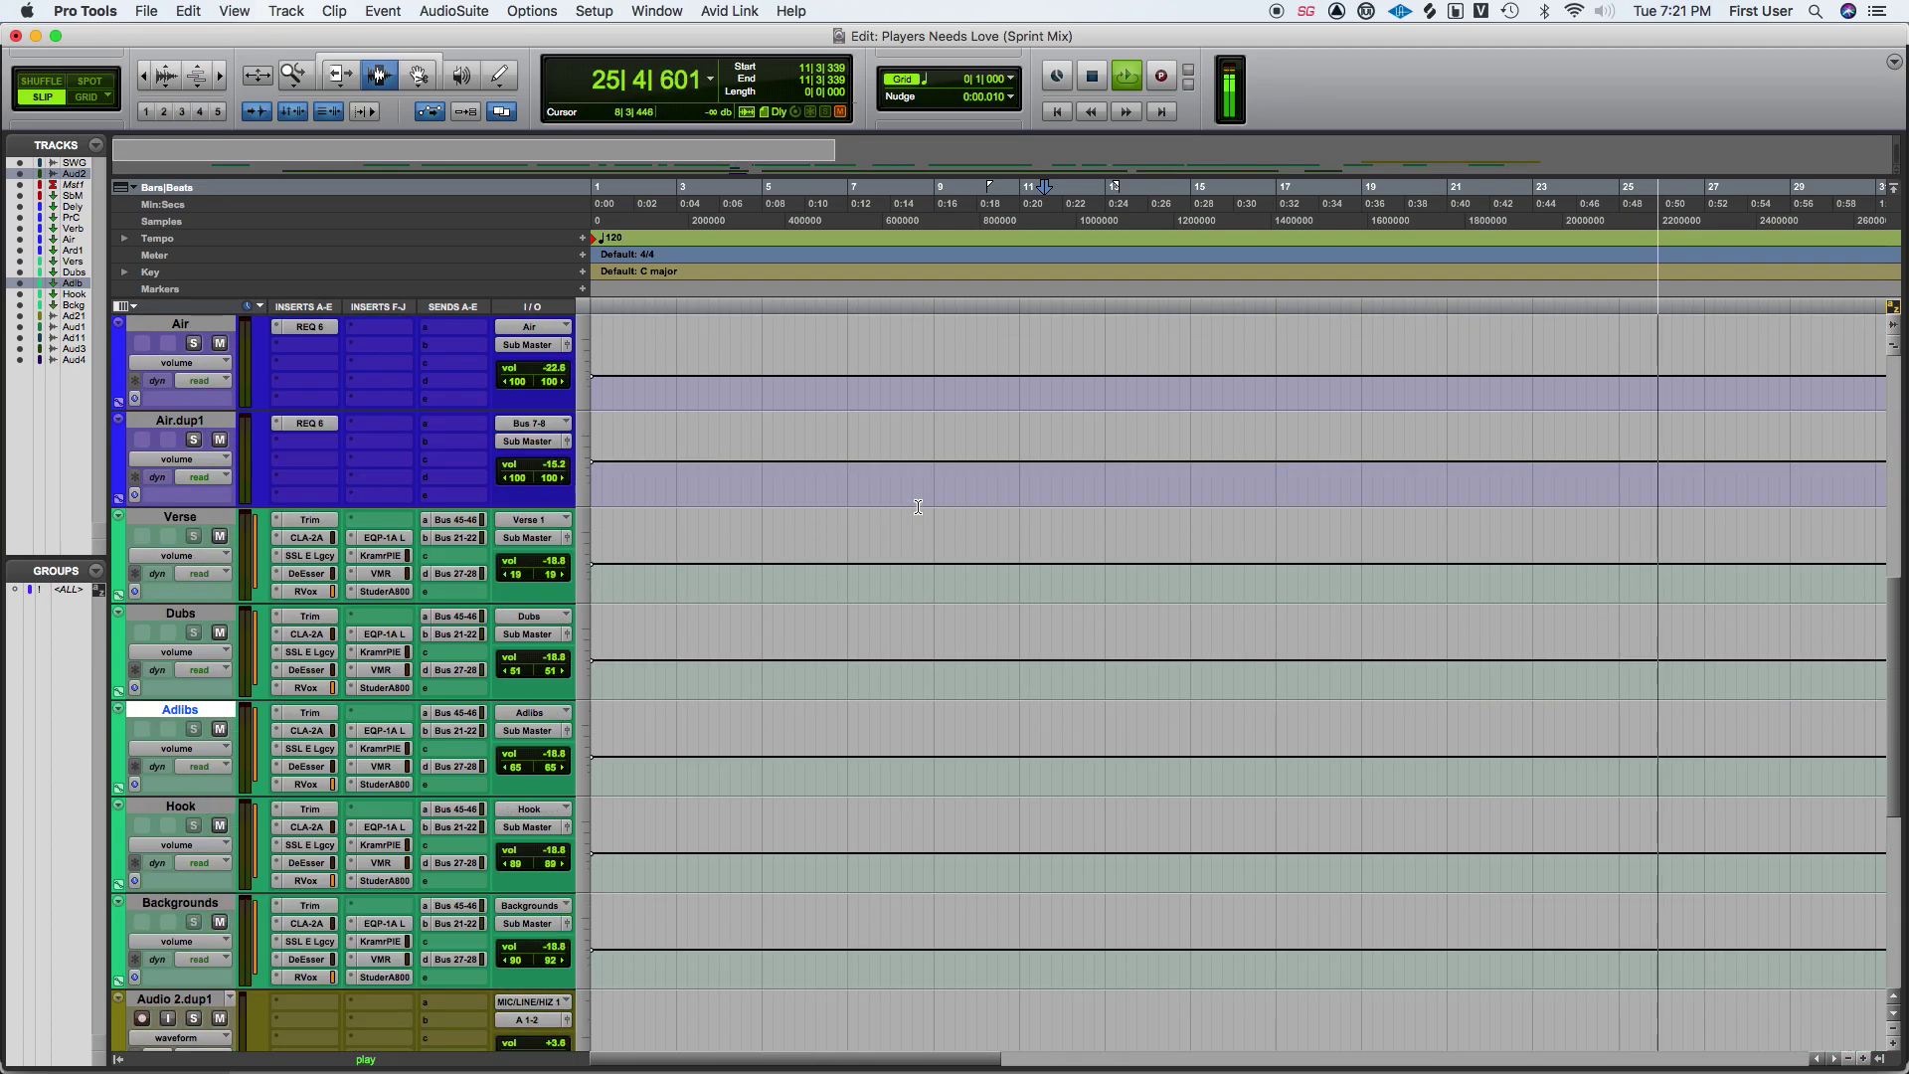
{"action": "left_click_drag", "start_coordinate": [1044, 741], "coordinate": [1648, 736]}
{"action": "key", "text": "space"}
{"action": "key", "text": "space"}
{"action": "left_click", "coordinate": [195, 729]}
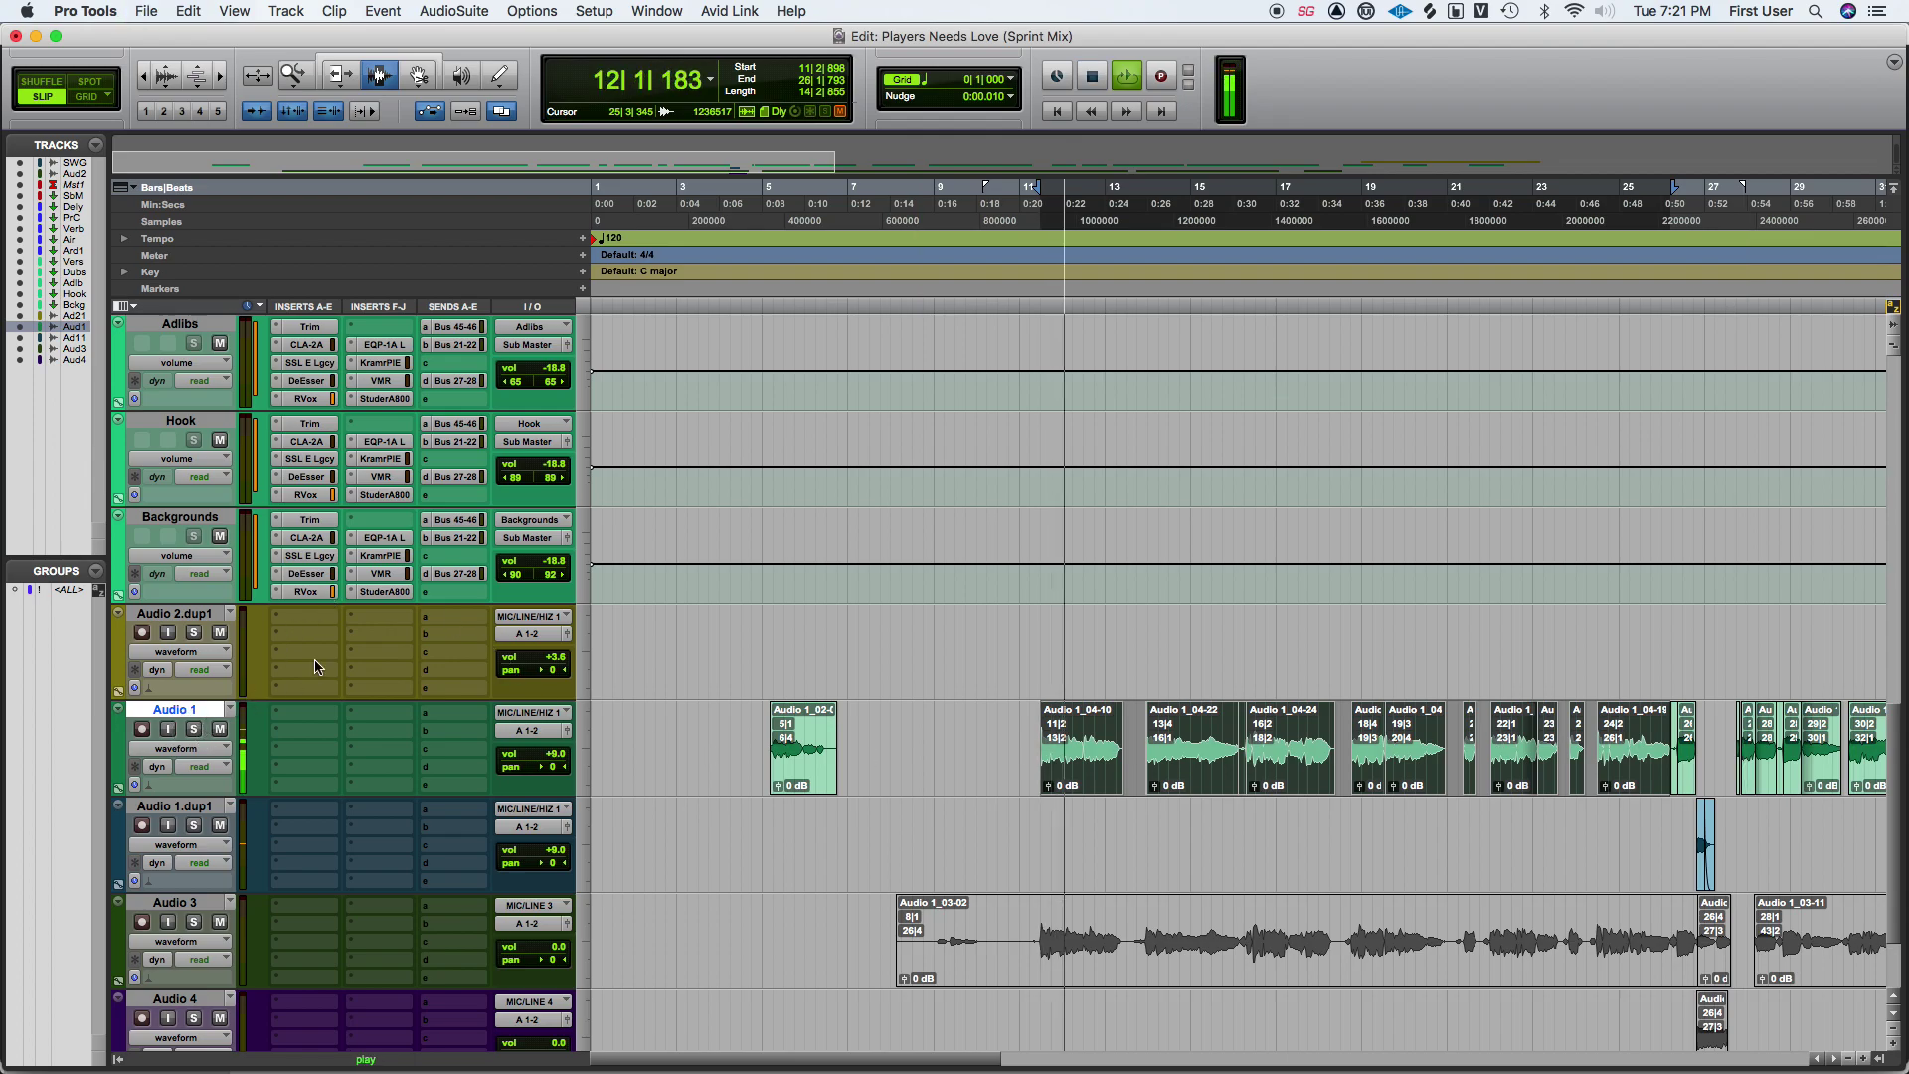
Move the Verse aux track directly above Audio 1 and insert Auto-Tune Live on Audio 1.
{"action": "scroll", "coordinate": [189, 402], "scroll_direction": "up", "scroll_amount": 3}
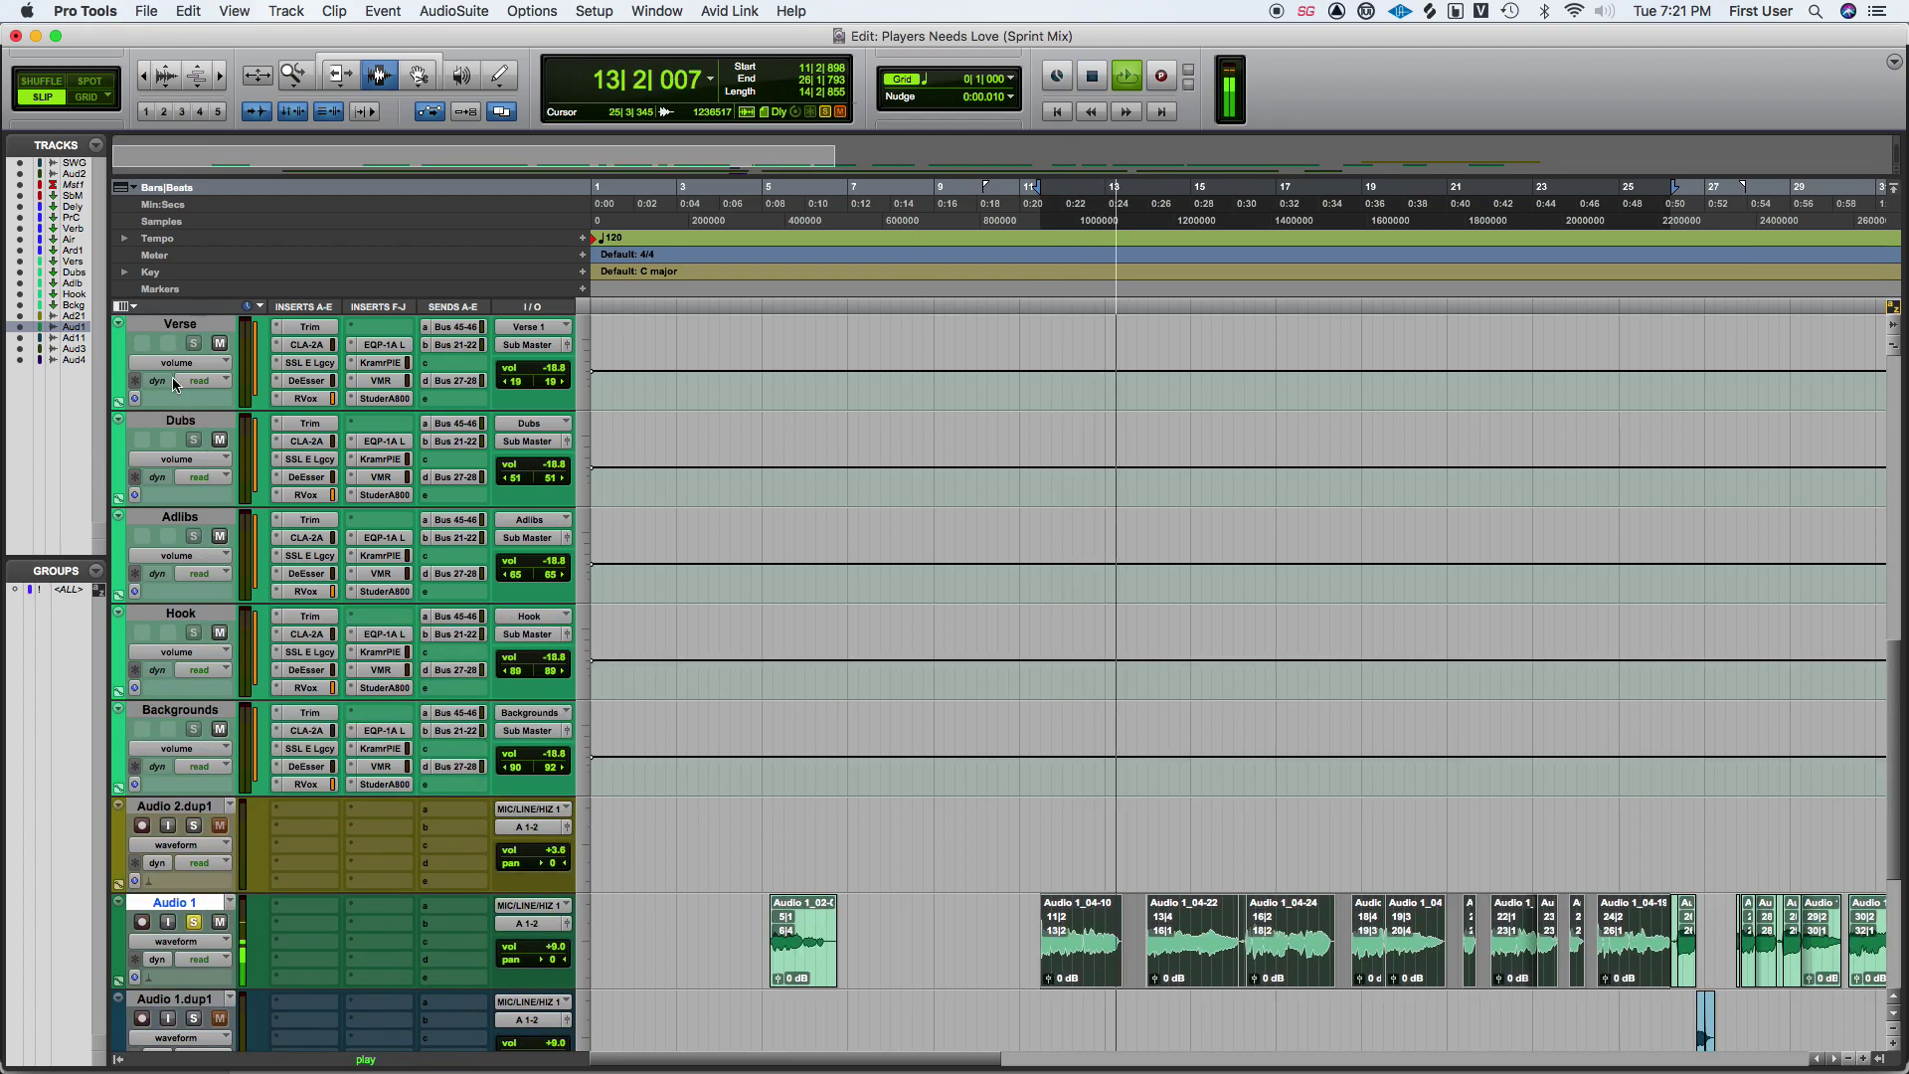
{"action": "left_click_drag", "start_coordinate": [180, 323], "coordinate": [475, 919]}
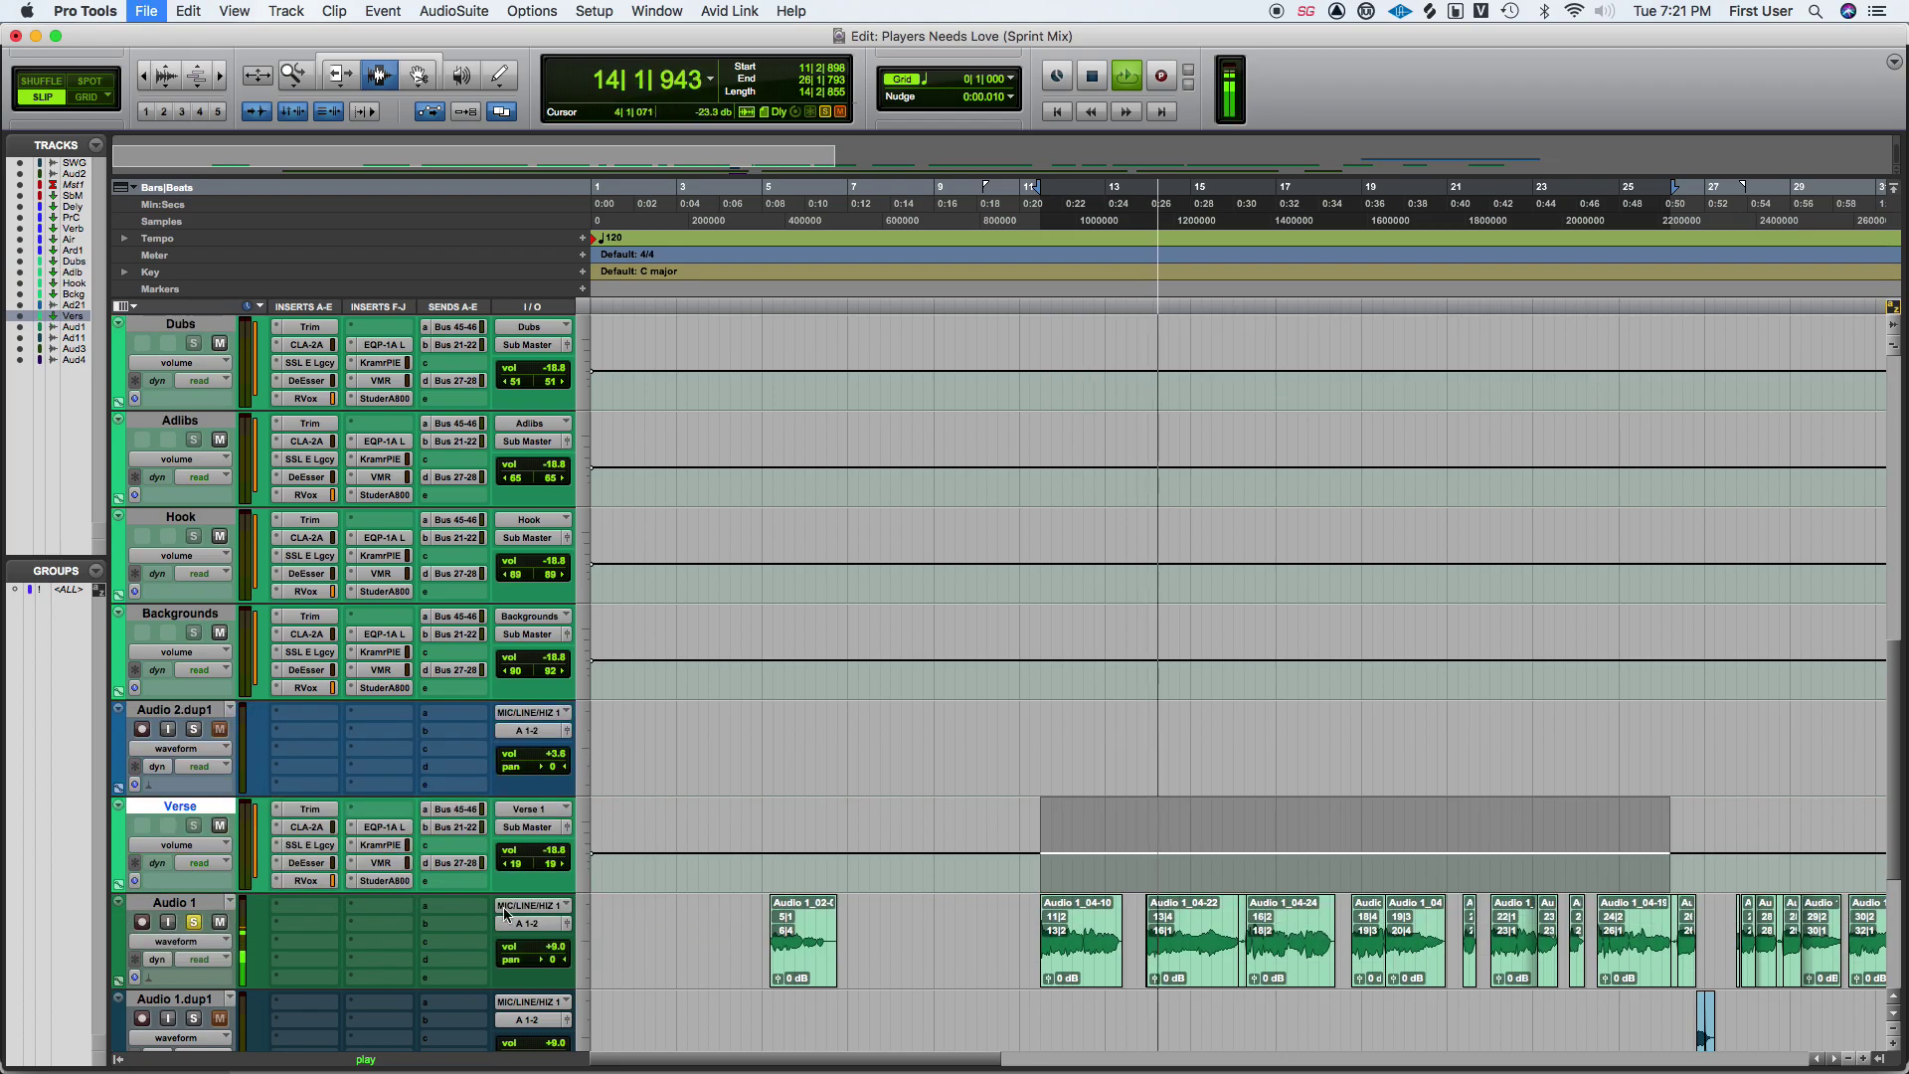
{"action": "left_click", "coordinate": [312, 913]}
{"action": "mouse_move", "coordinate": [319, 907]}
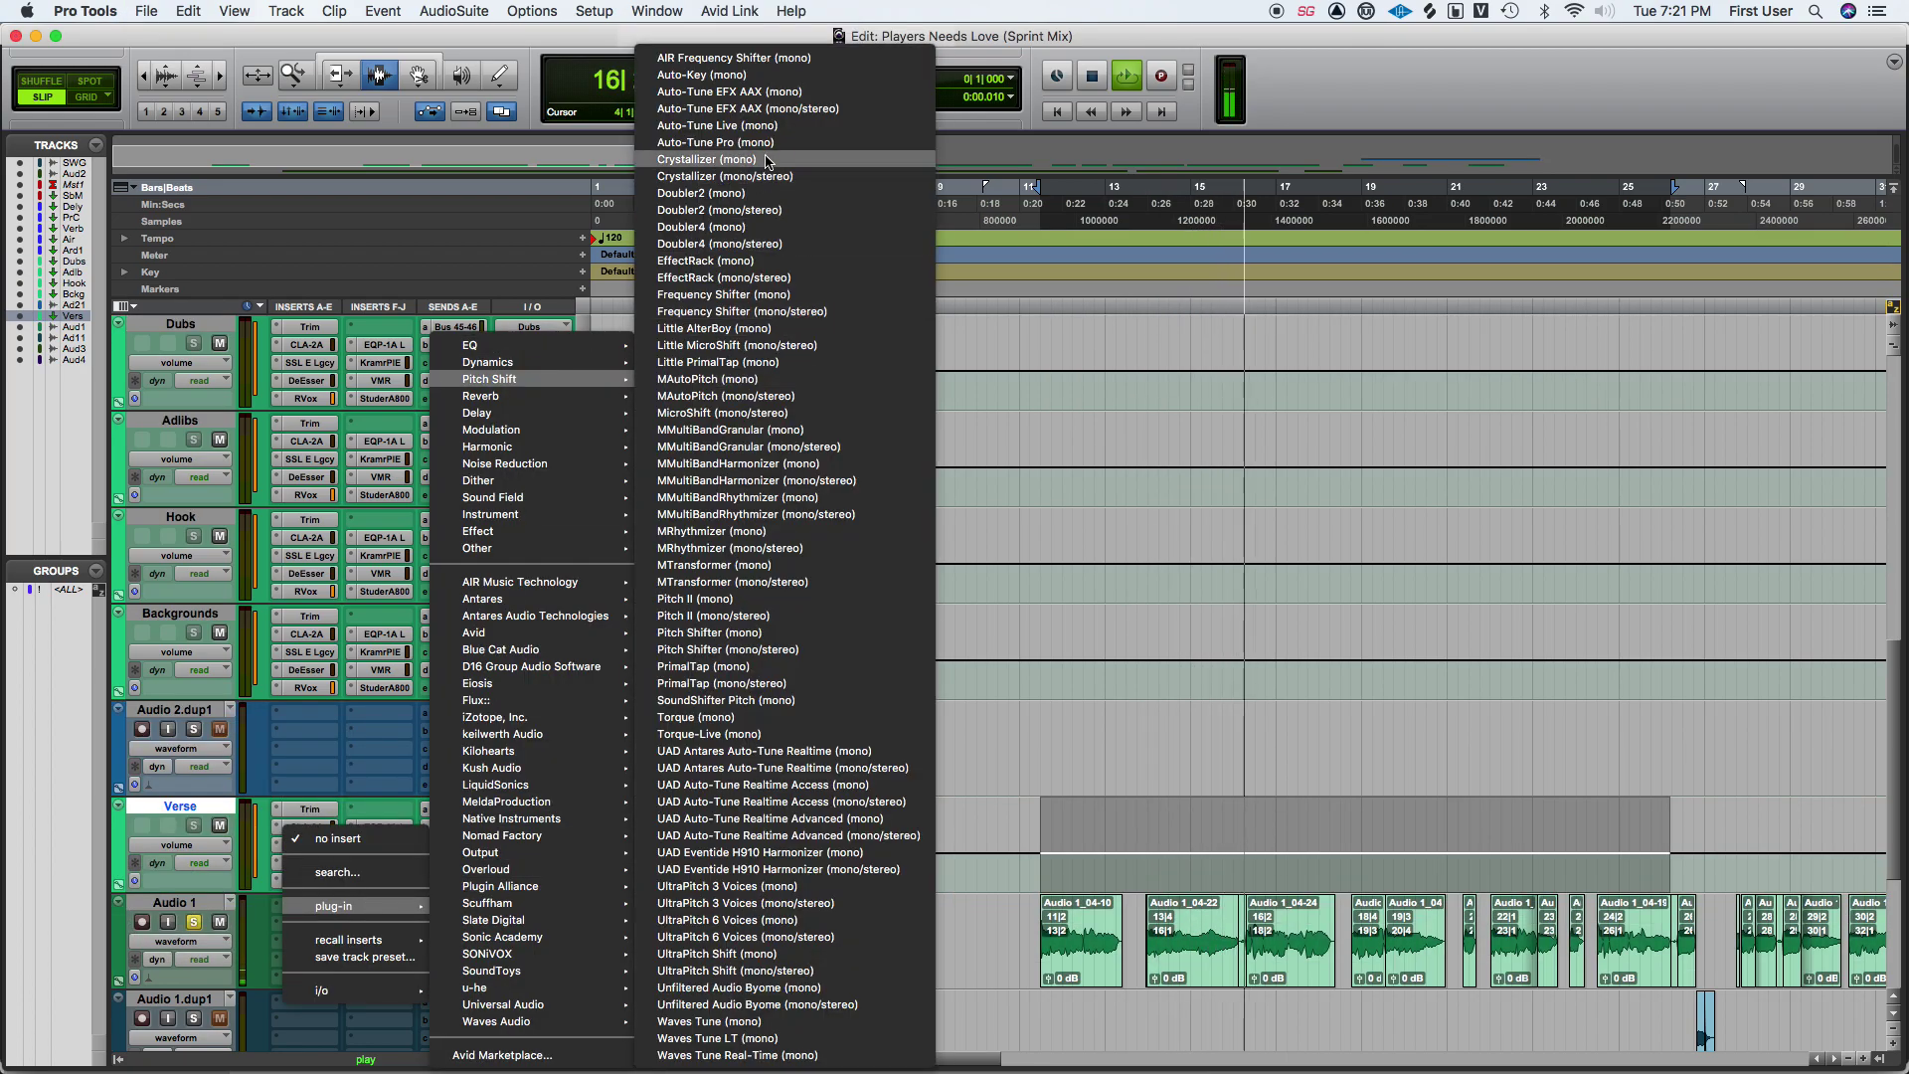
{"action": "key", "text": "Escape"}
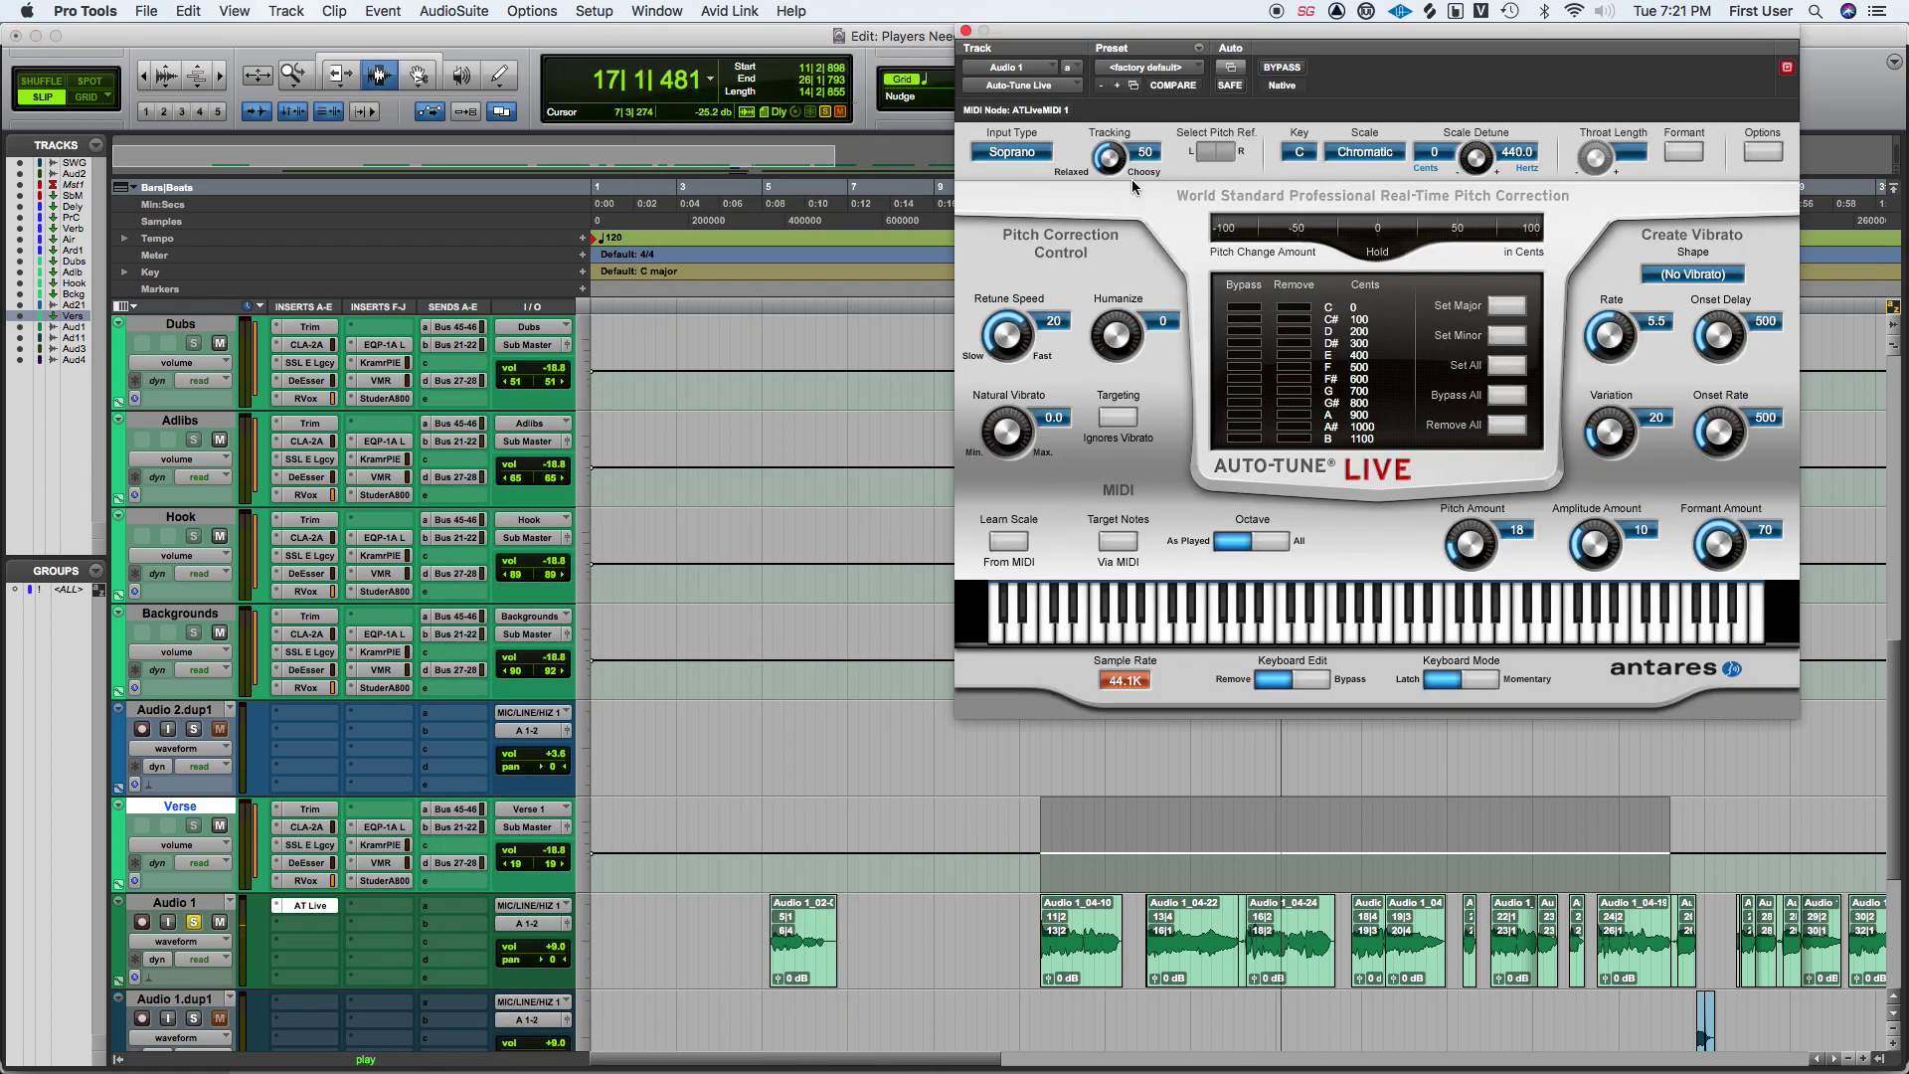
Set Auto-Tune Live on Audio 1 to key A, with Retune Speed 10 and Humanize 100.
{"action": "left_click", "coordinate": [1305, 154]}
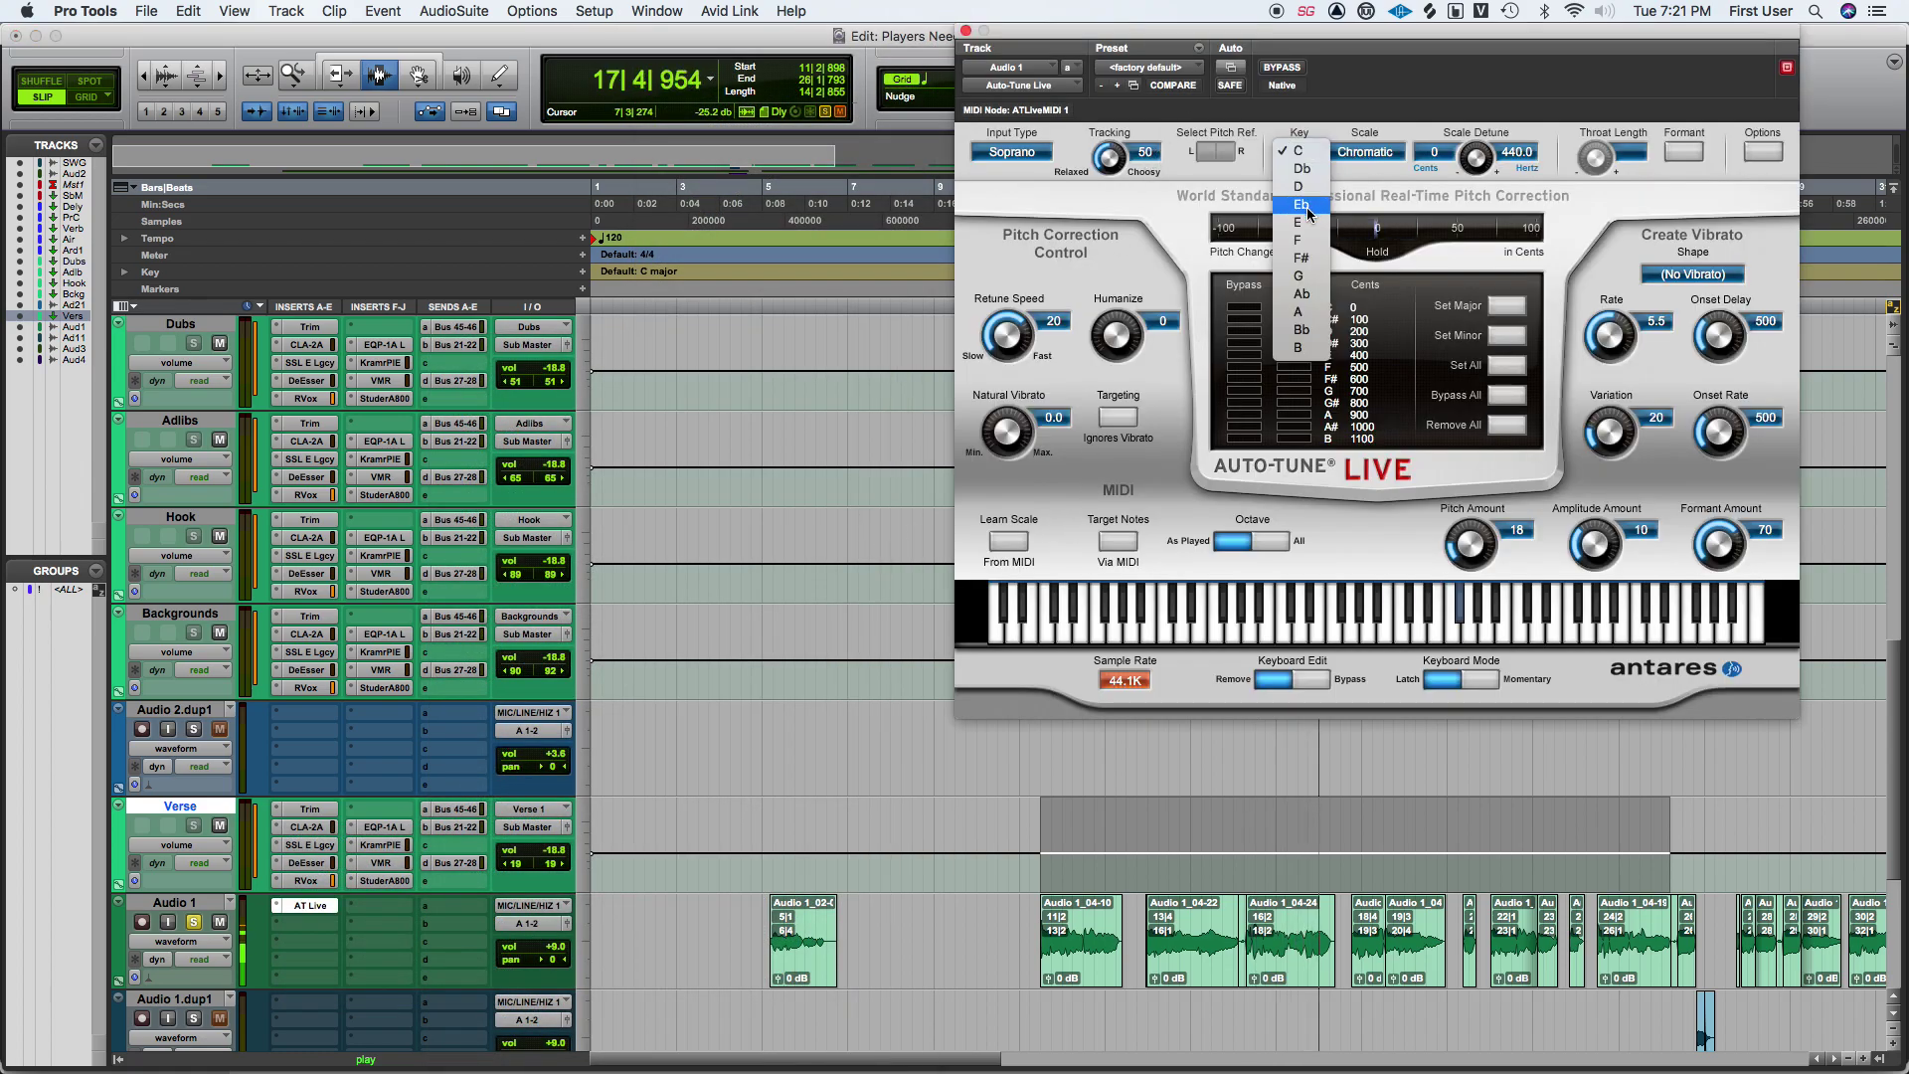
{"action": "left_click", "coordinate": [1317, 316]}
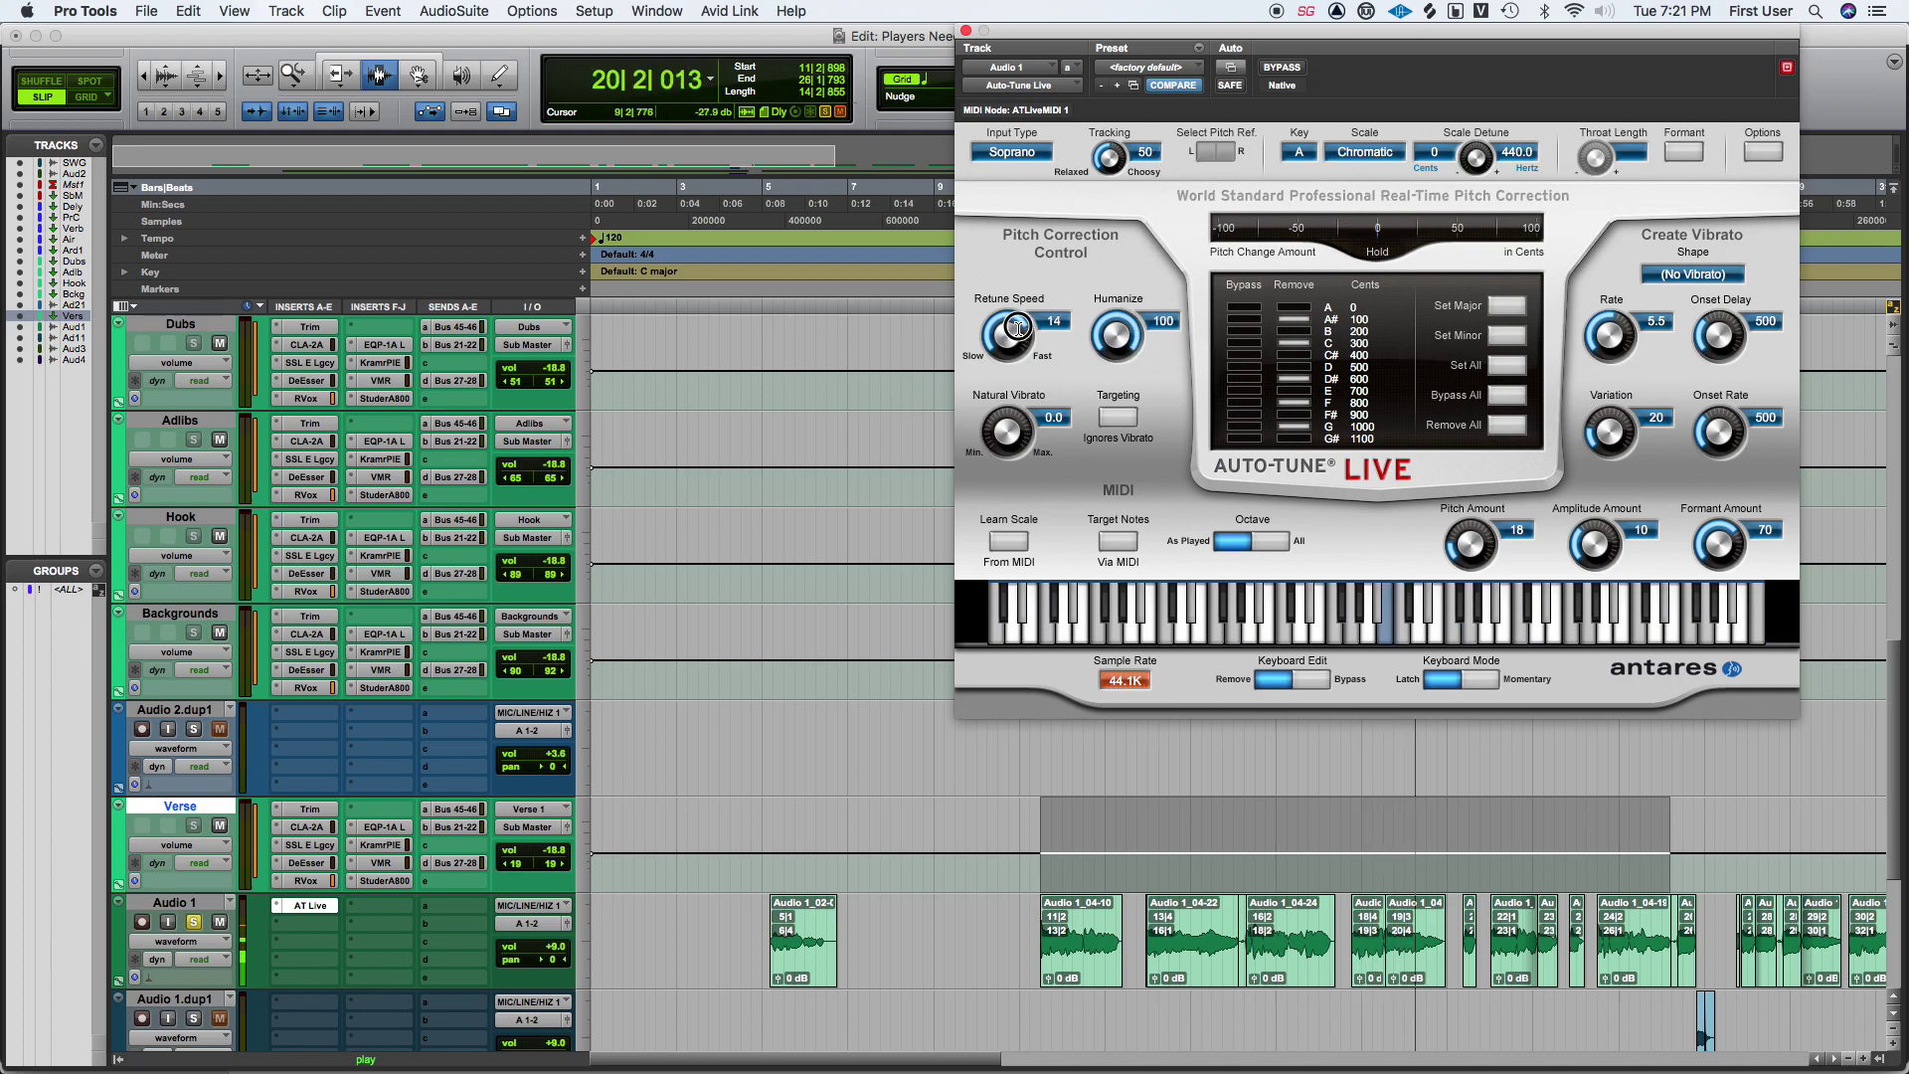
Route the Audio 1 output to the Verse 1 stereo bus and replay its vocal clips from bar 11.
{"action": "left_click", "coordinate": [533, 924]}
{"action": "mouse_move", "coordinate": [542, 940]}
{"action": "mouse_move", "coordinate": [674, 962]}
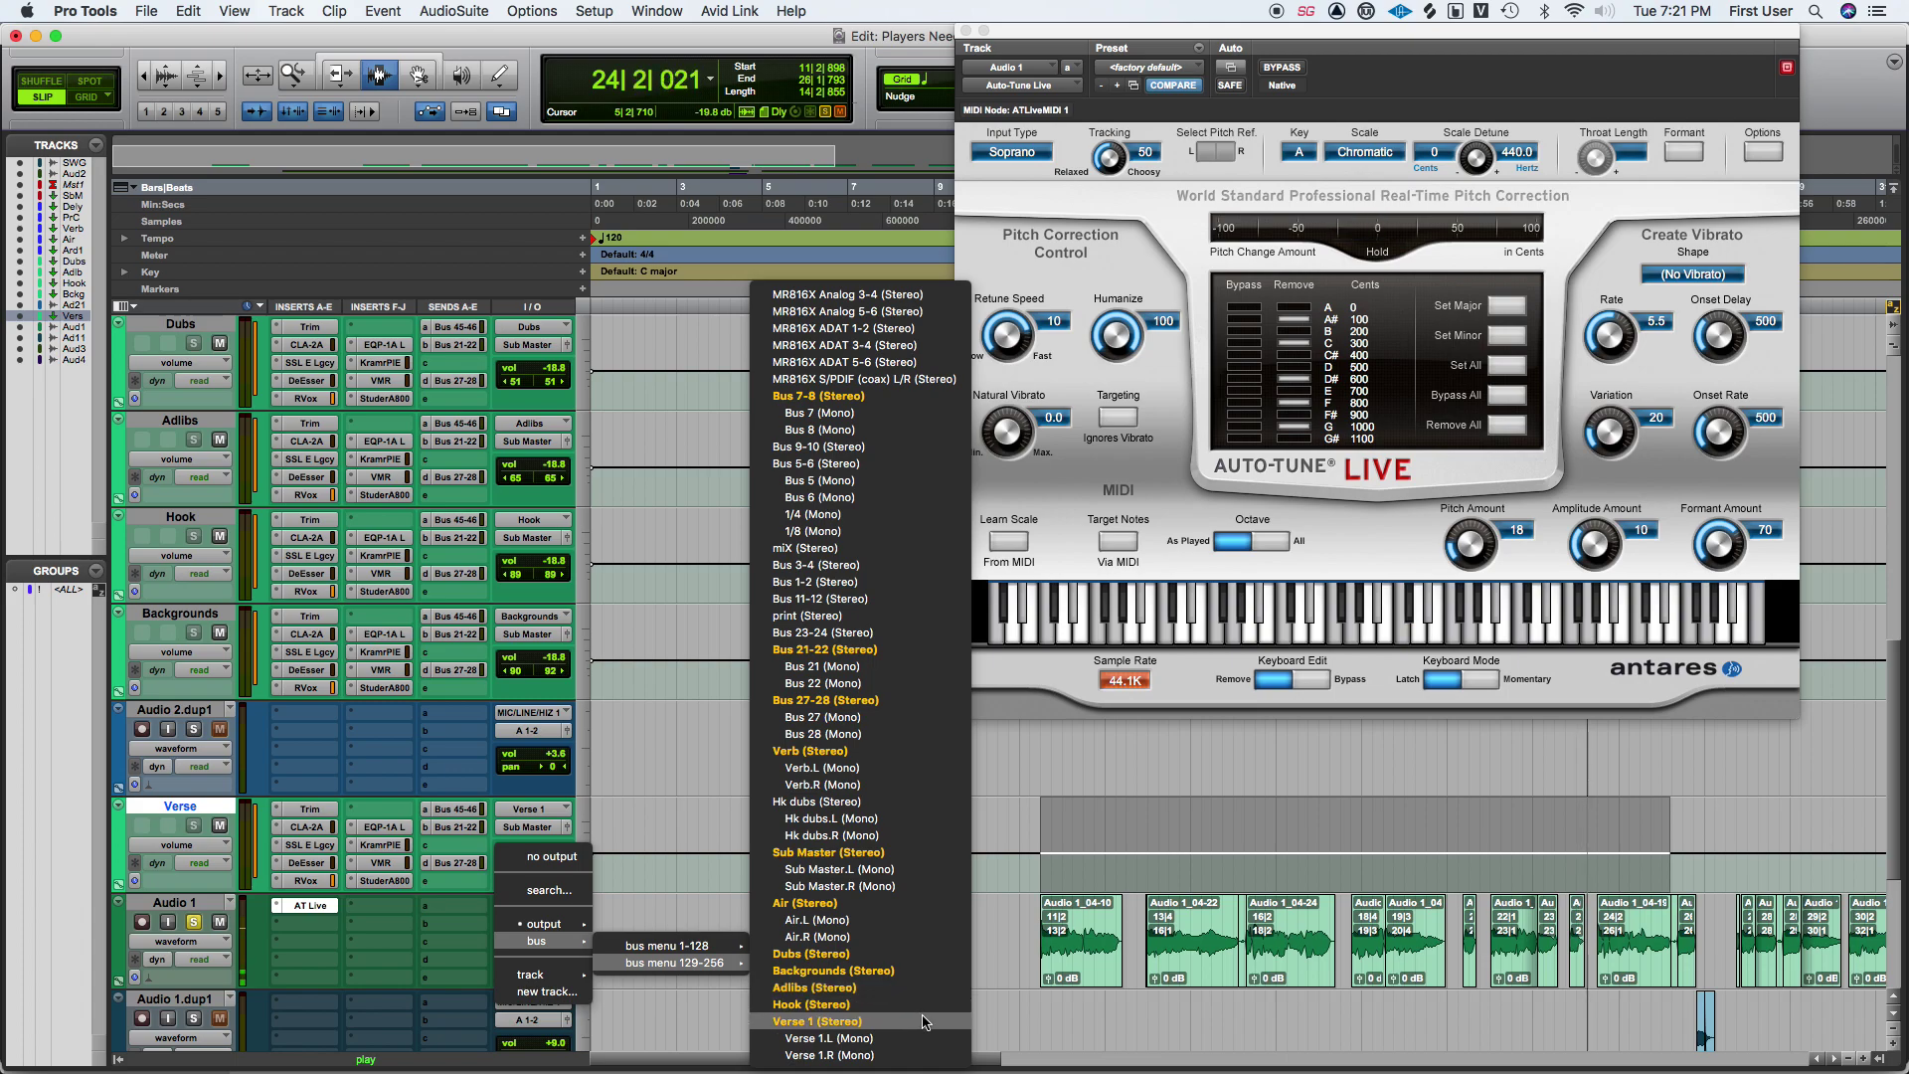
{"action": "key", "text": "Escape"}
{"action": "left_click_drag", "start_coordinate": [1118, 915], "coordinate": [1894, 865]}
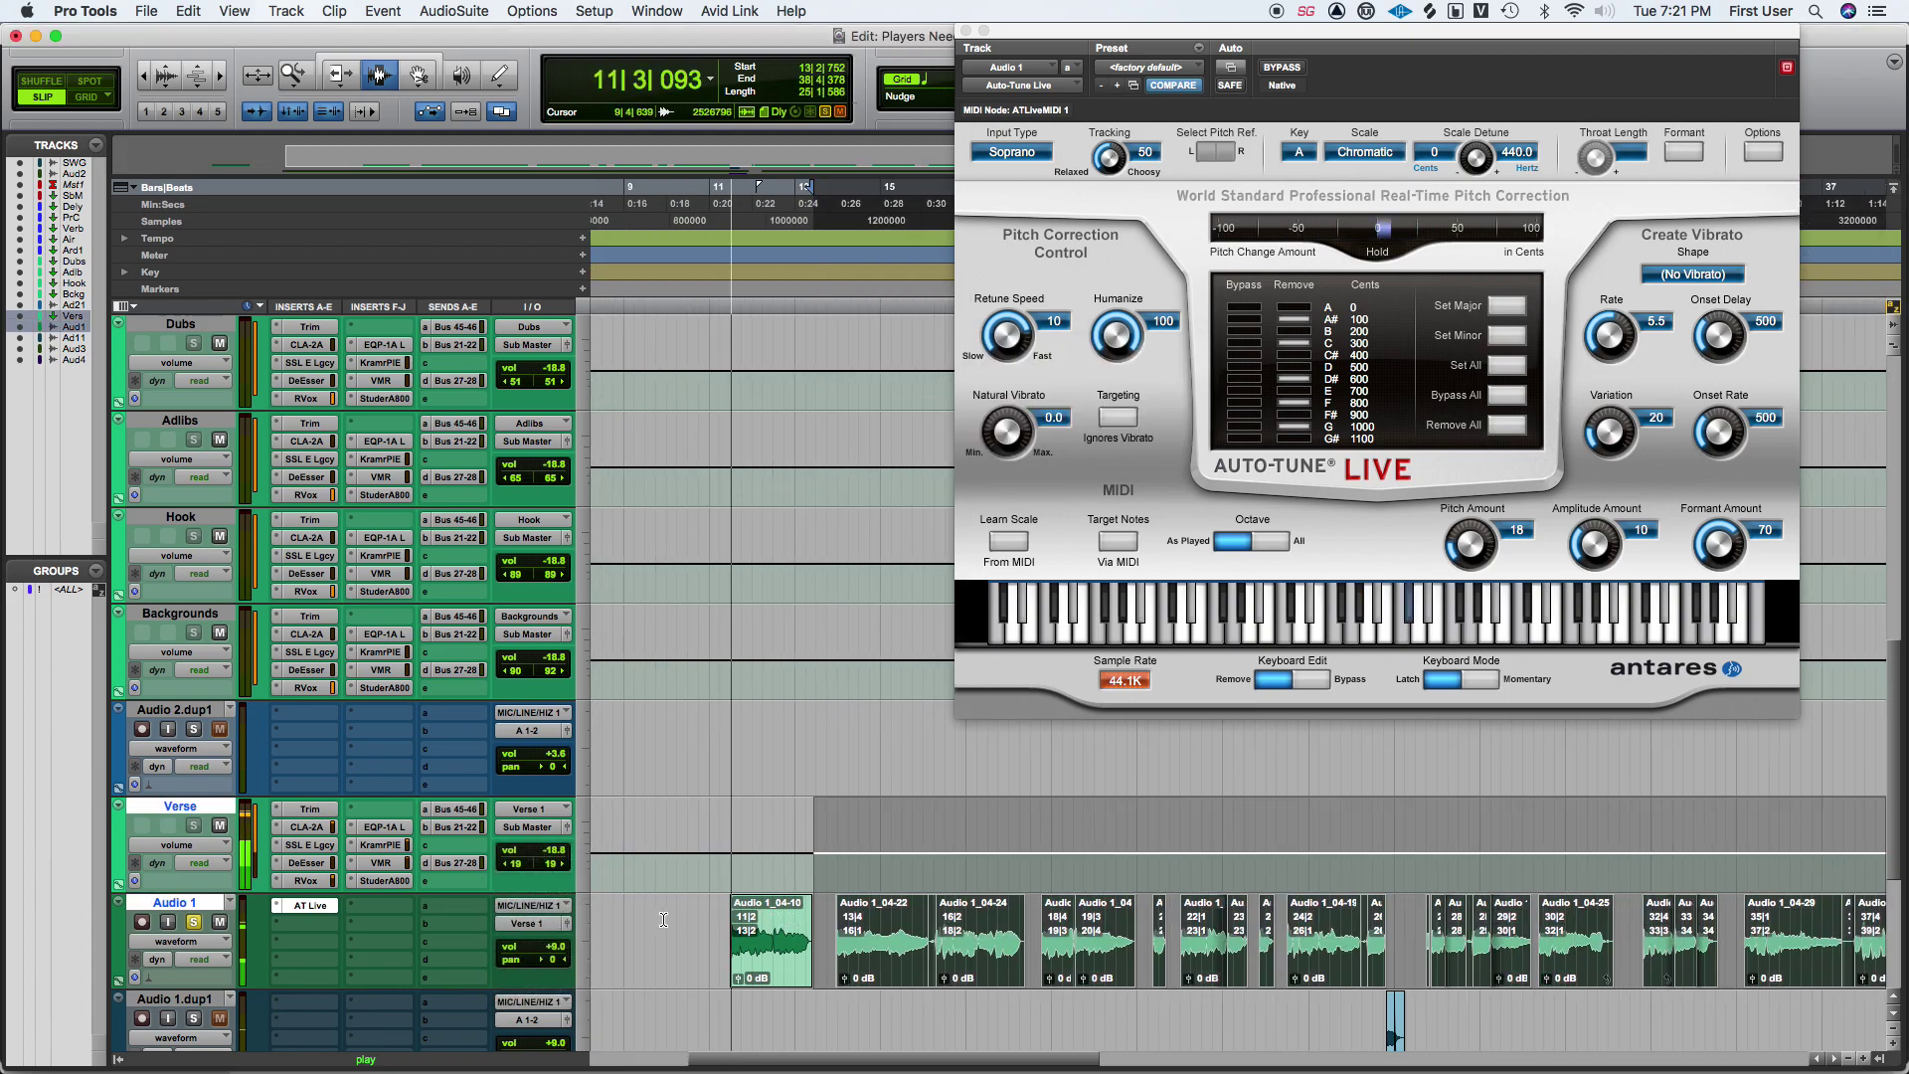
{"action": "left_click_drag", "start_coordinate": [737, 934], "coordinate": [1362, 938]}
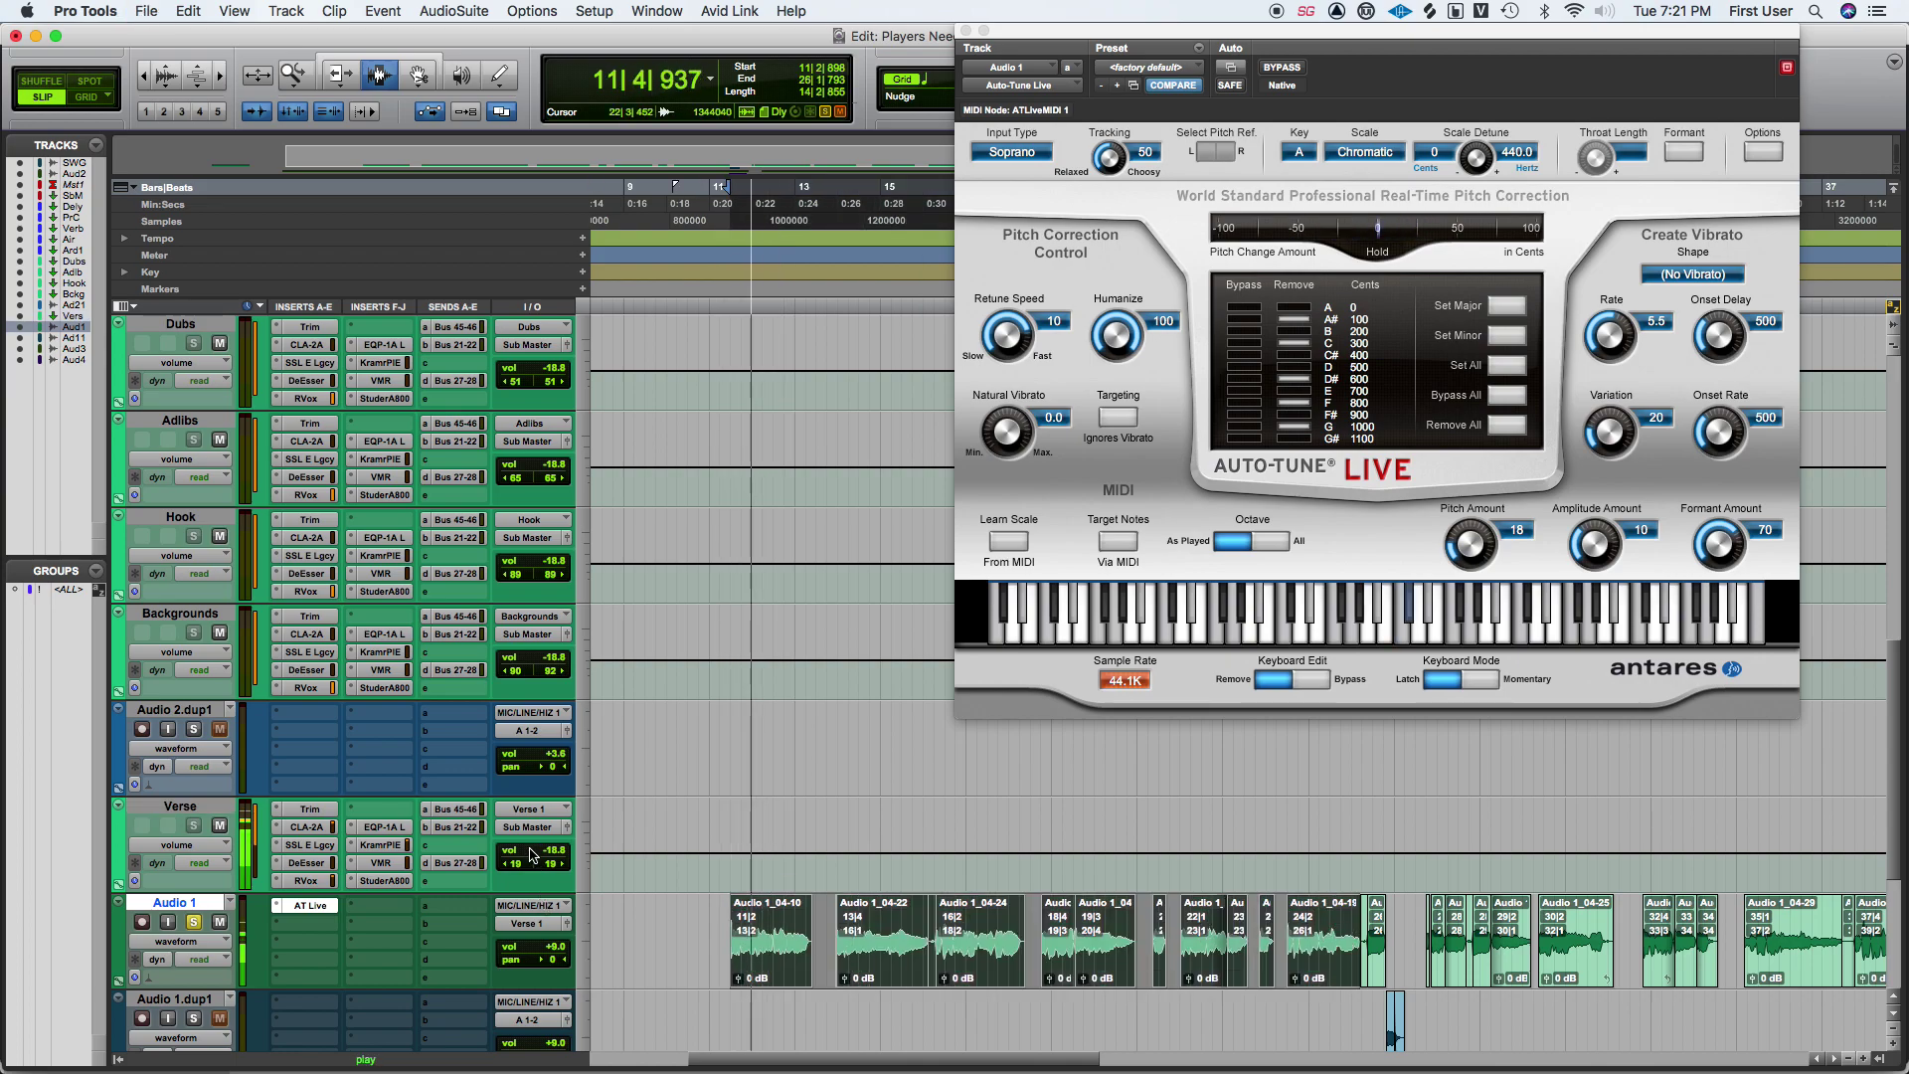
Route the instrumental beat track's output to Built-in Output 1-2.
{"action": "scroll", "coordinate": [527, 397], "scroll_direction": "up", "scroll_amount": 10}
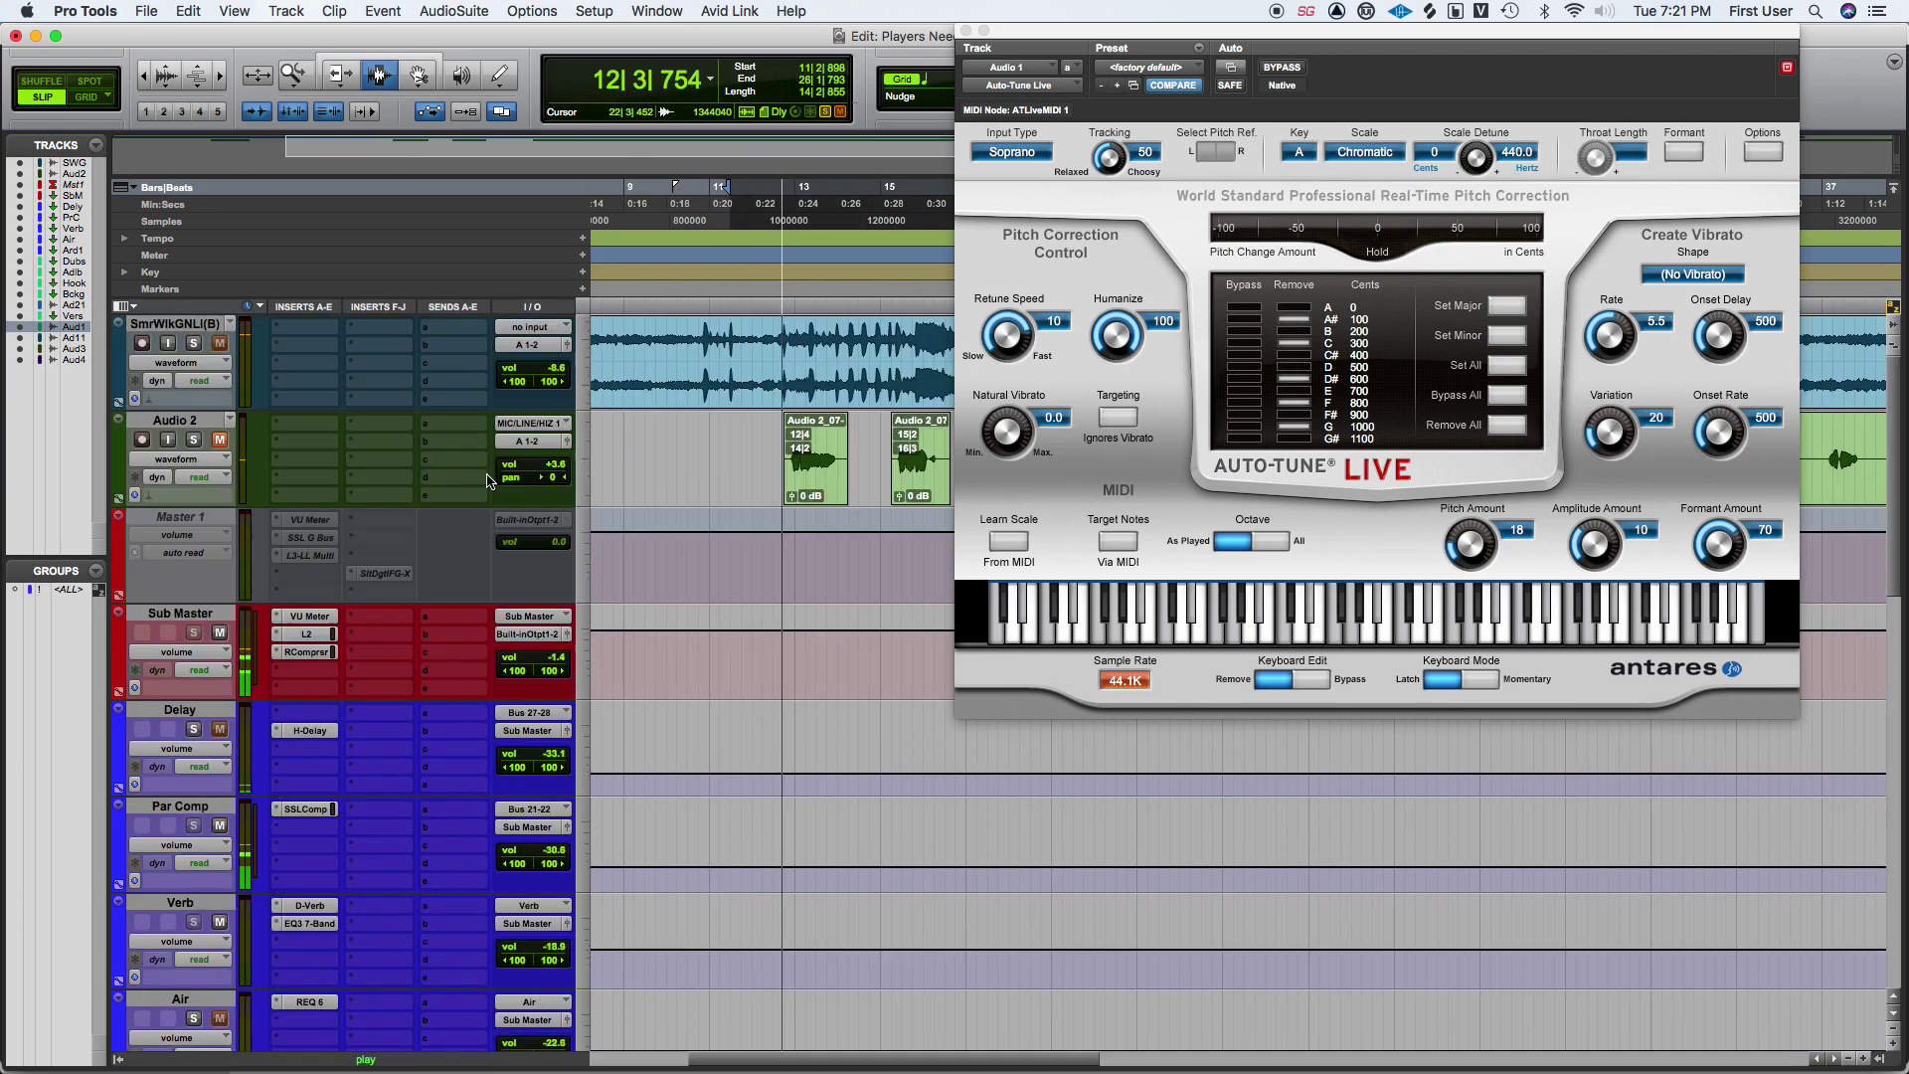
{"action": "left_click", "coordinate": [527, 344]}
{"action": "mouse_move", "coordinate": [559, 345]}
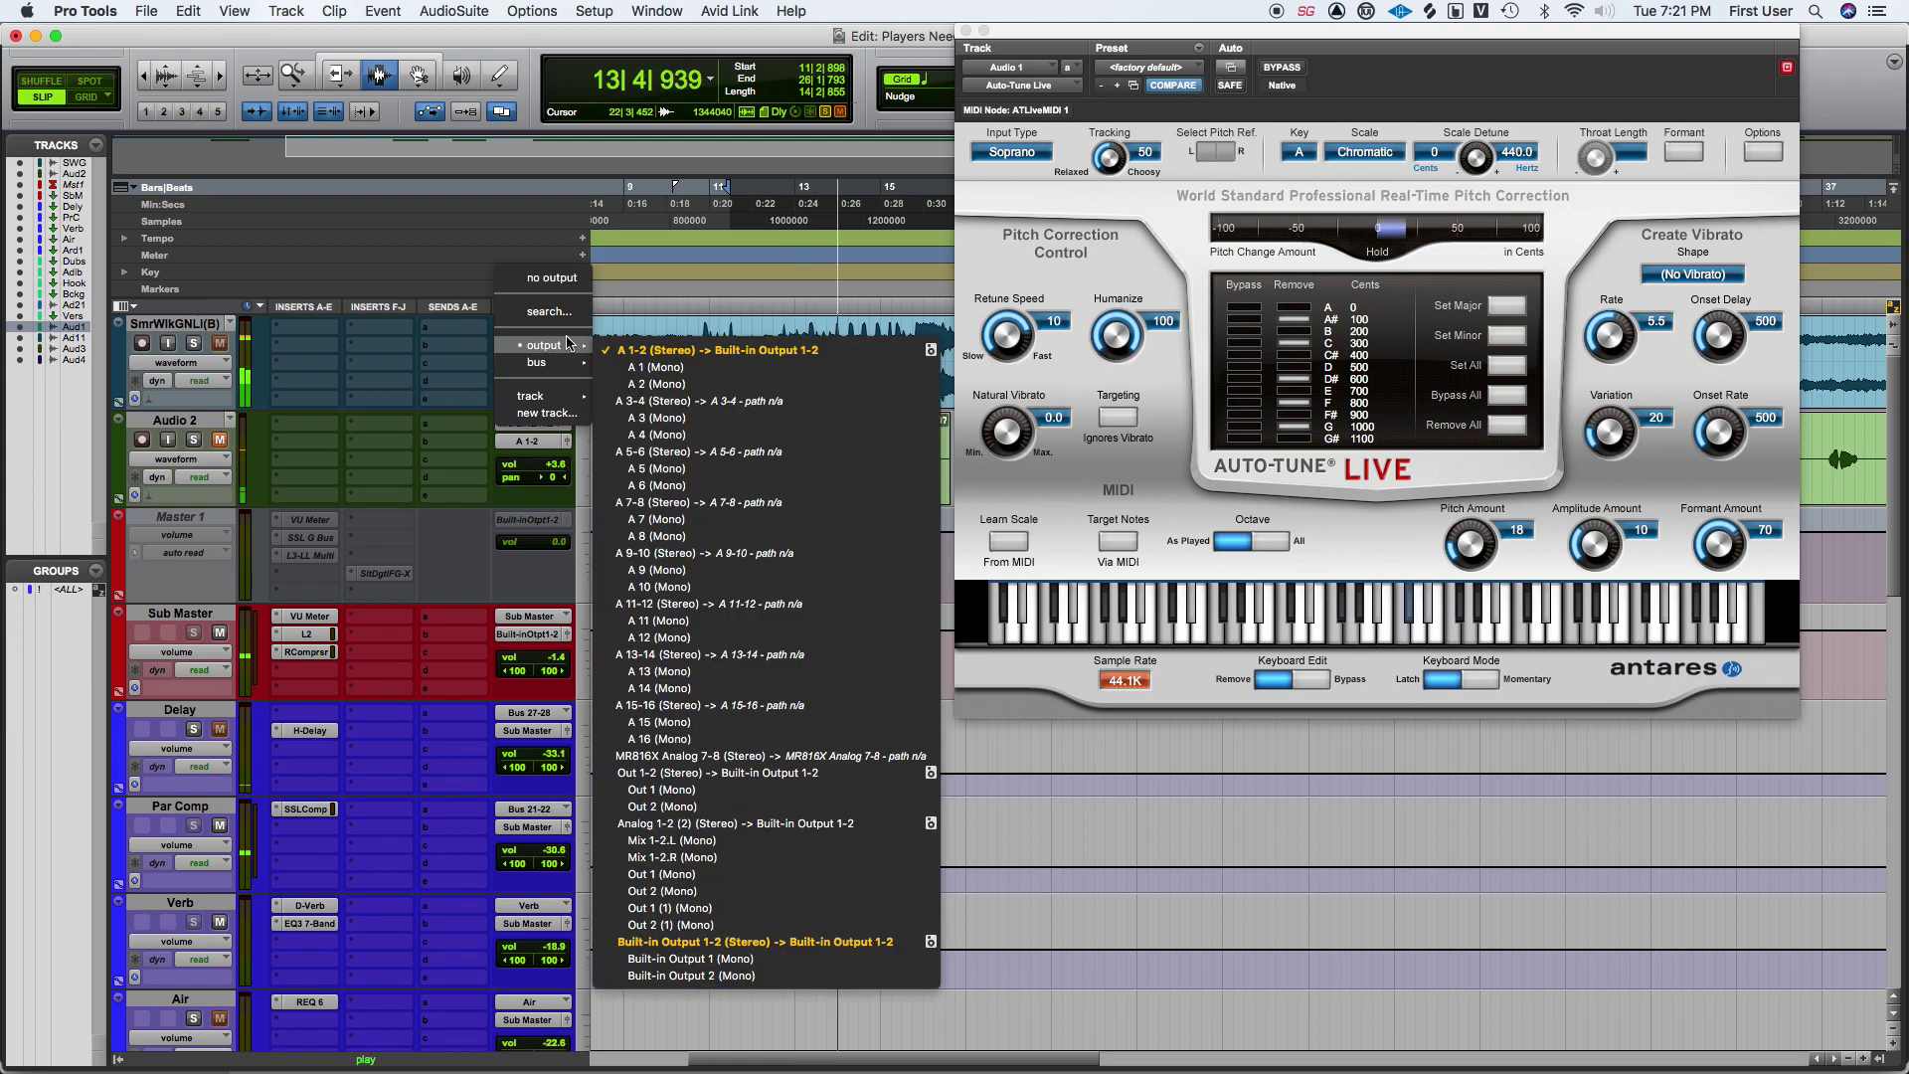
{"action": "key", "text": "Escape"}
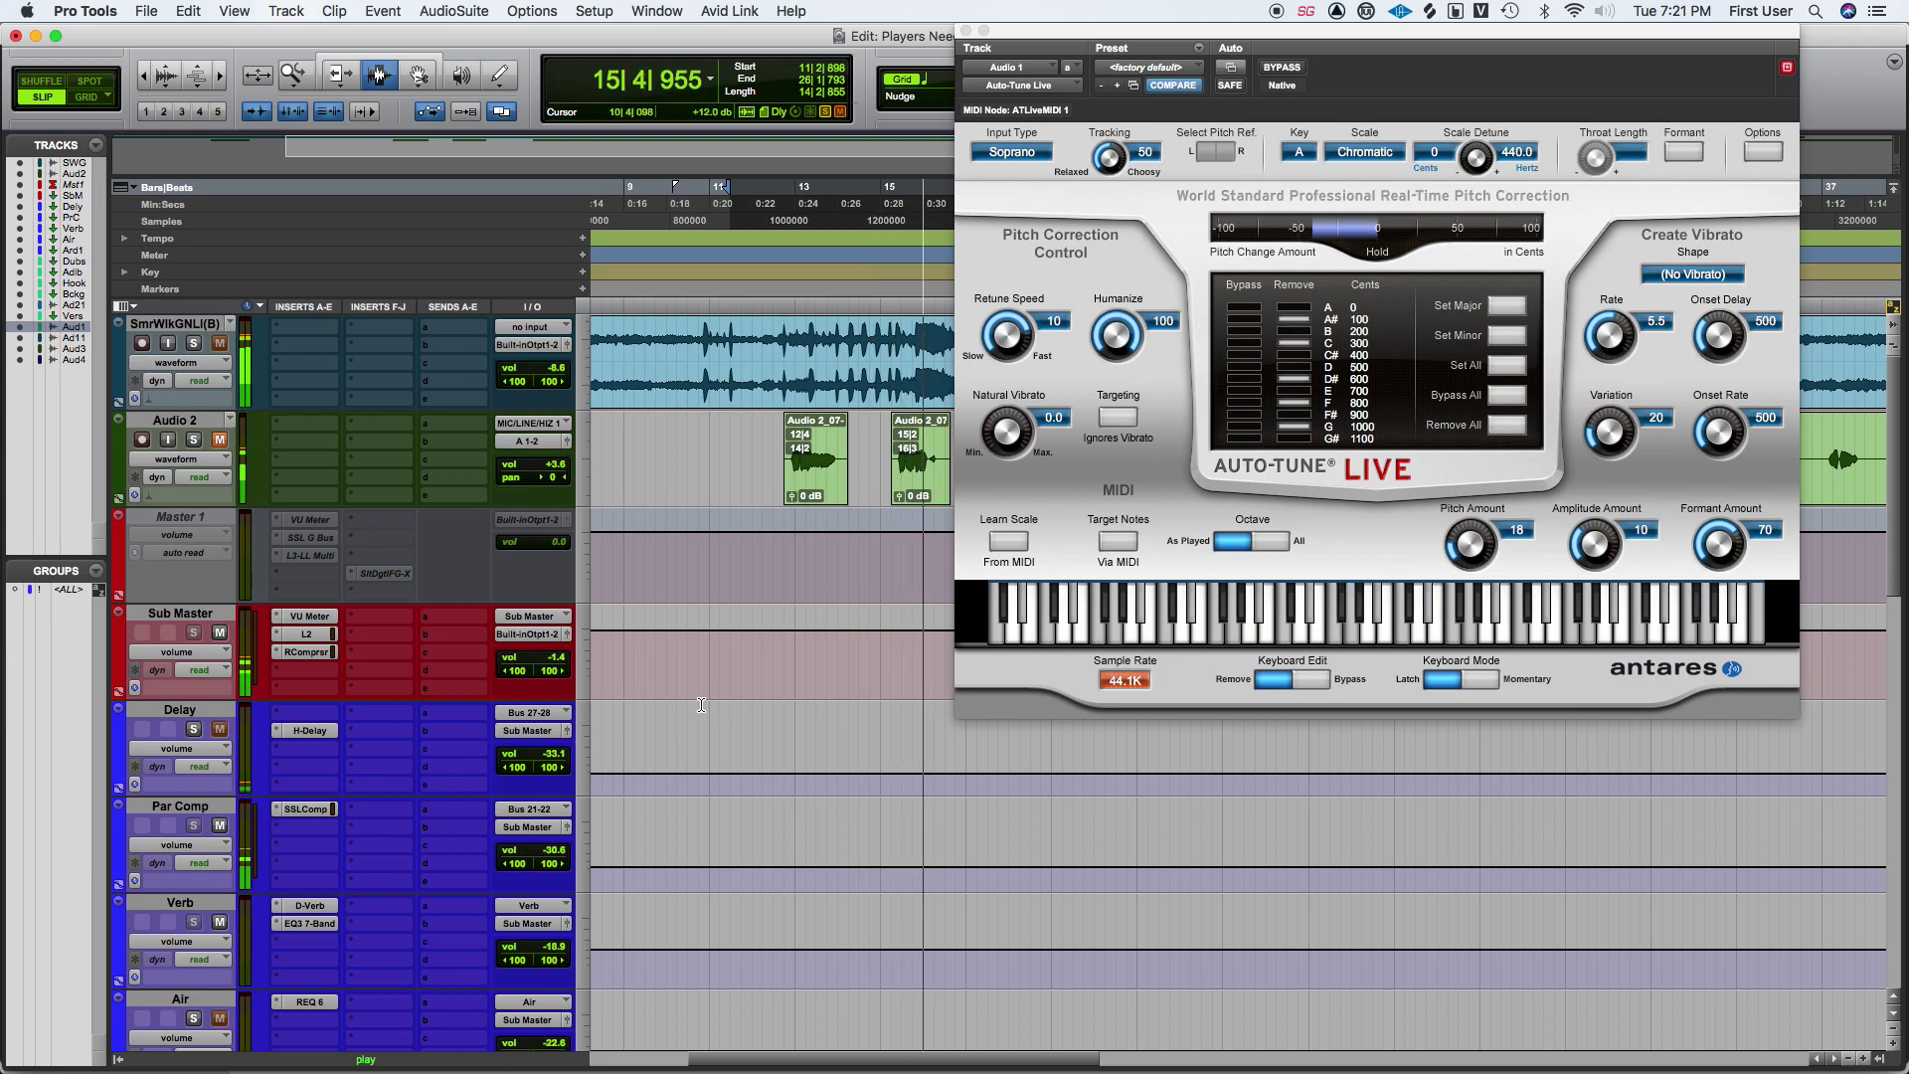
Insert the mono REQ 6 equalizer after Auto-Tune Live on the Audio 1 track.
{"action": "scroll", "coordinate": [700, 705], "scroll_direction": "down", "scroll_amount": 15}
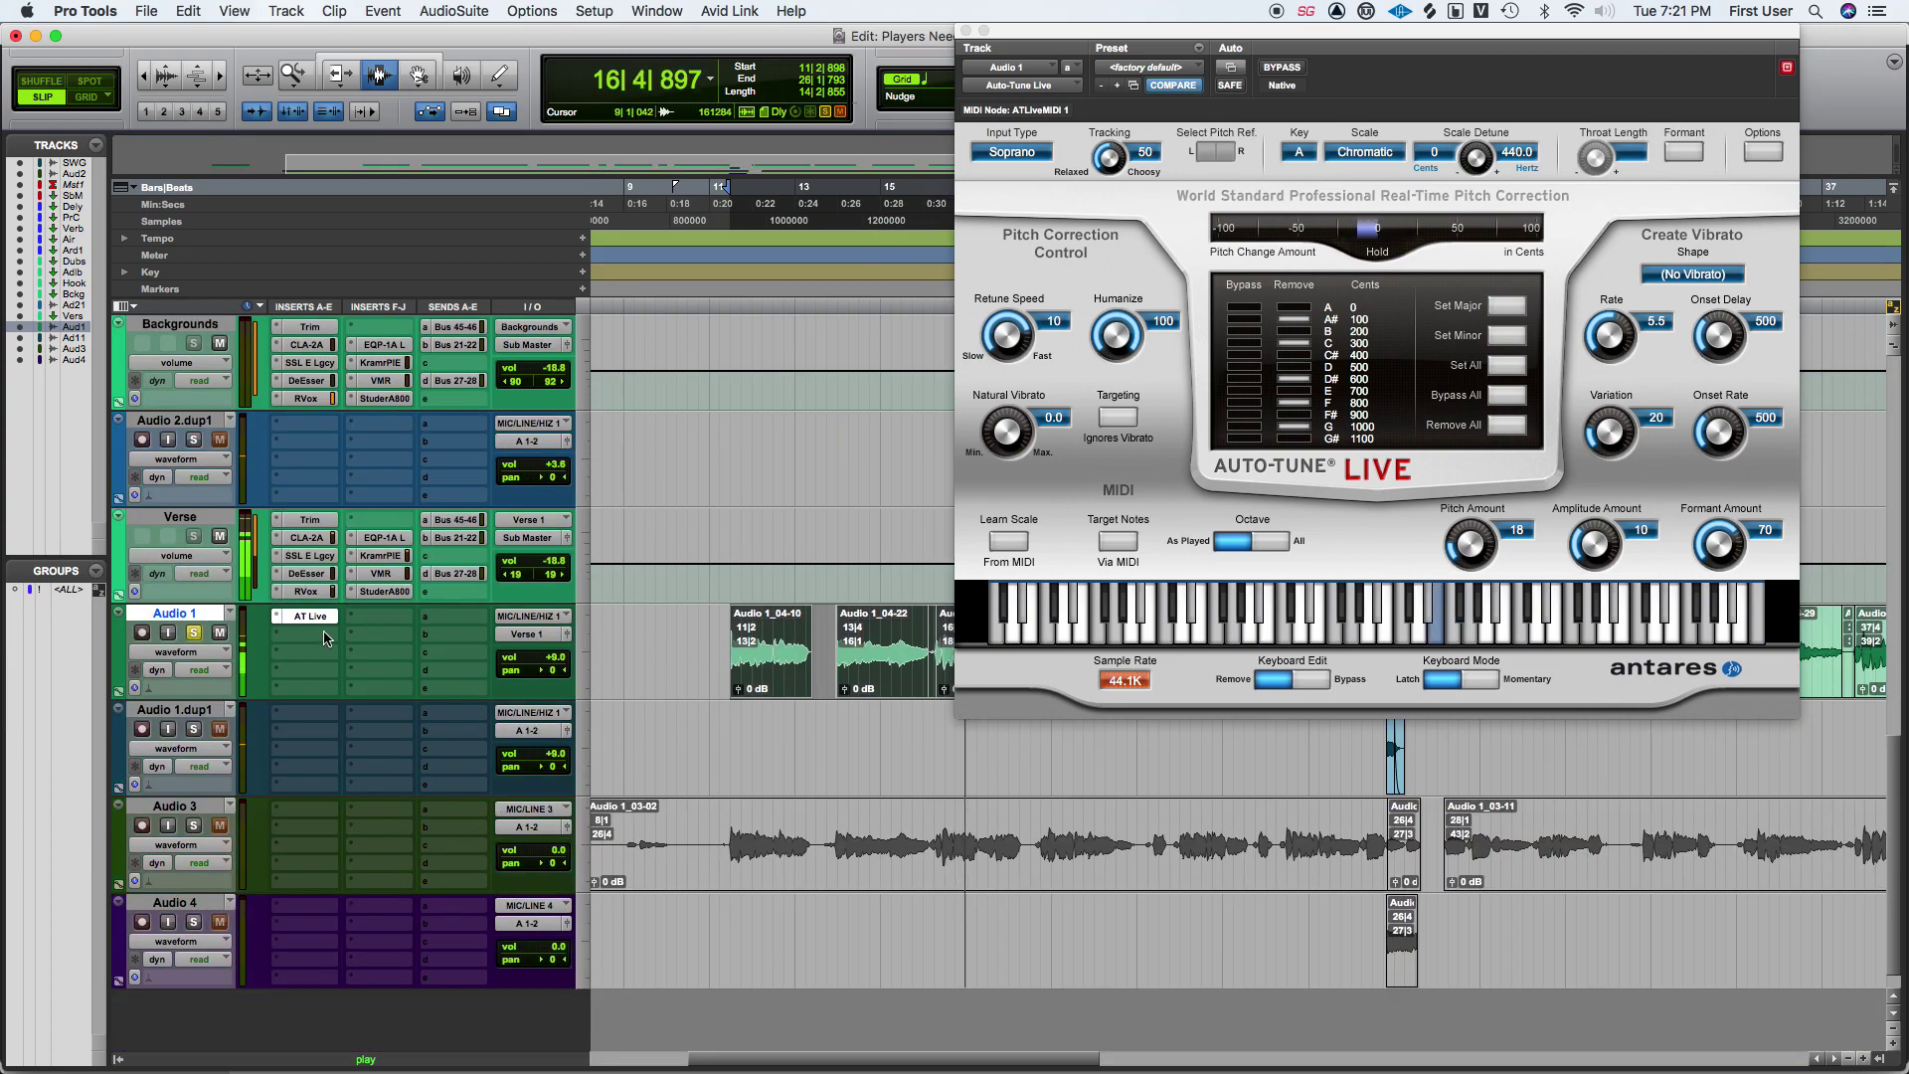
{"action": "left_click", "coordinate": [326, 637]}
{"action": "type", "text": "req"}
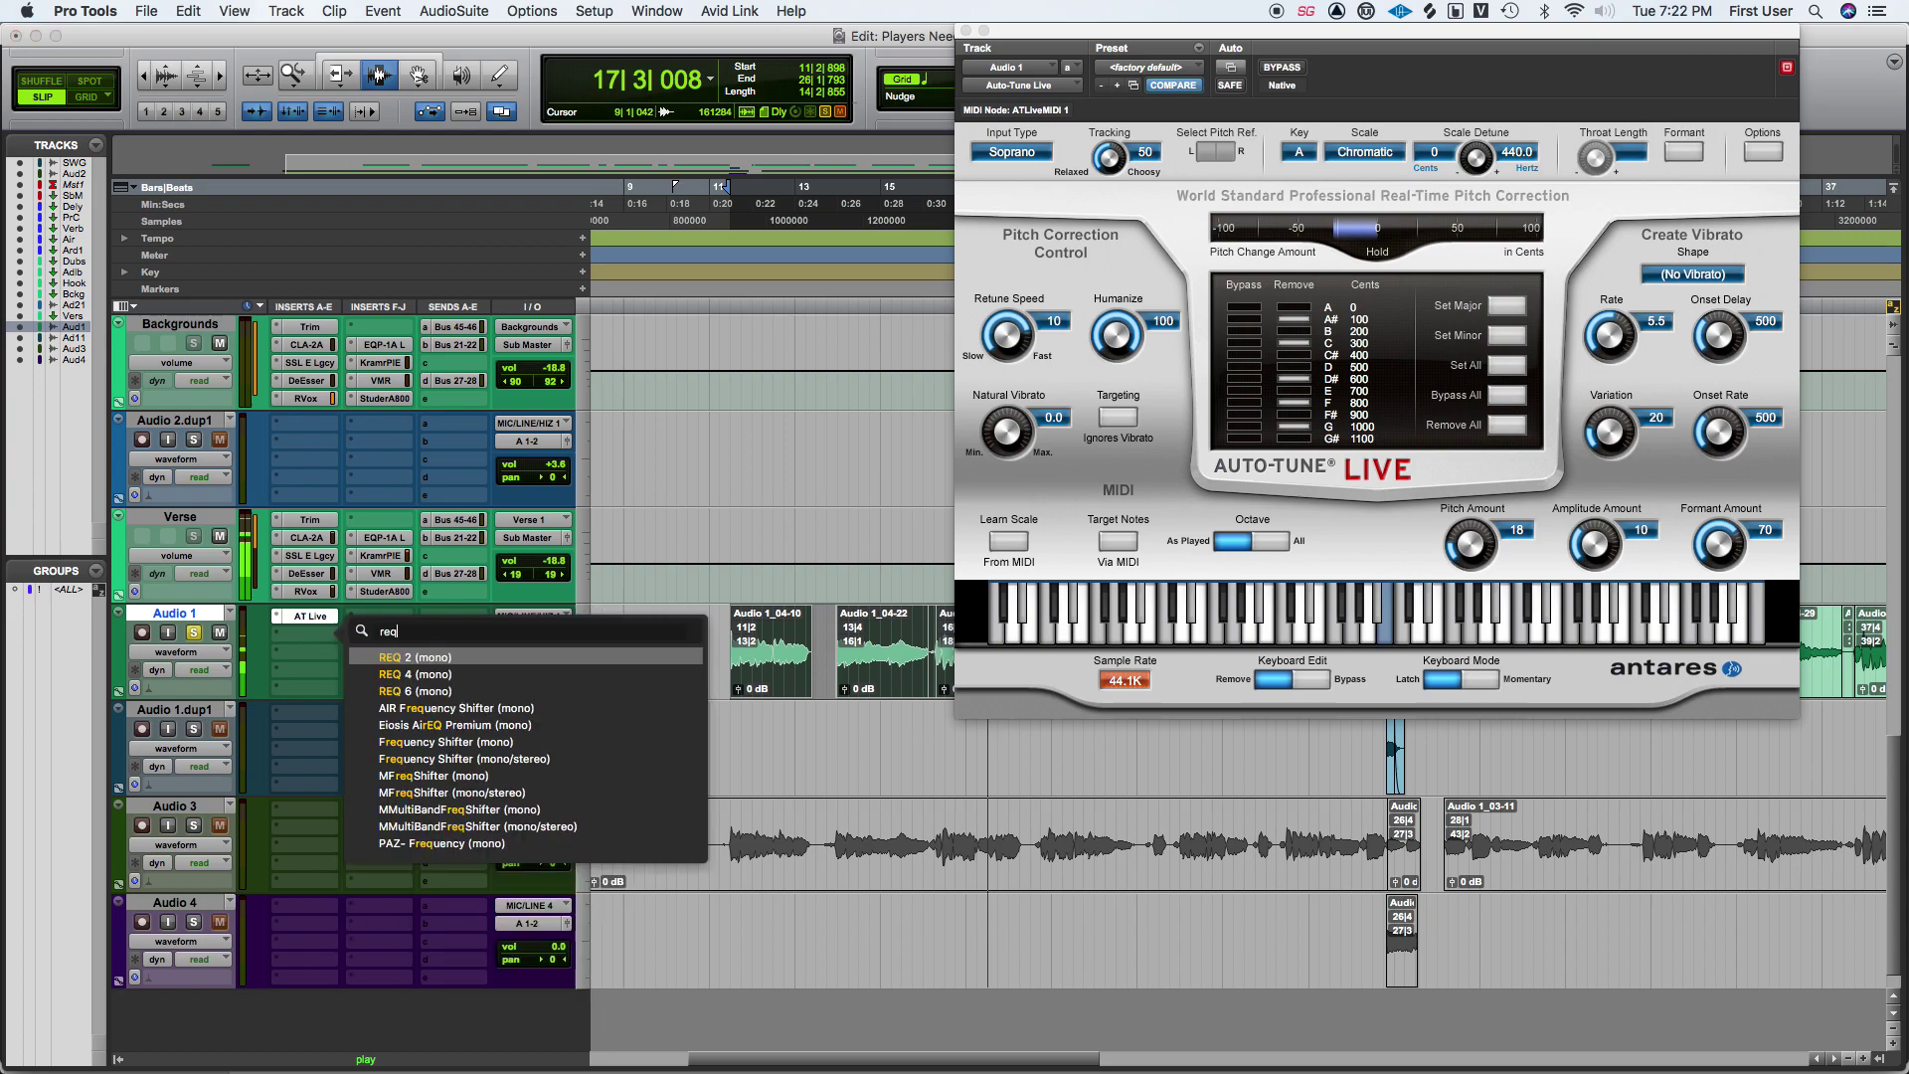
{"action": "key", "text": "Down"}
{"action": "key", "text": "Down"}
{"action": "key", "text": "Return"}
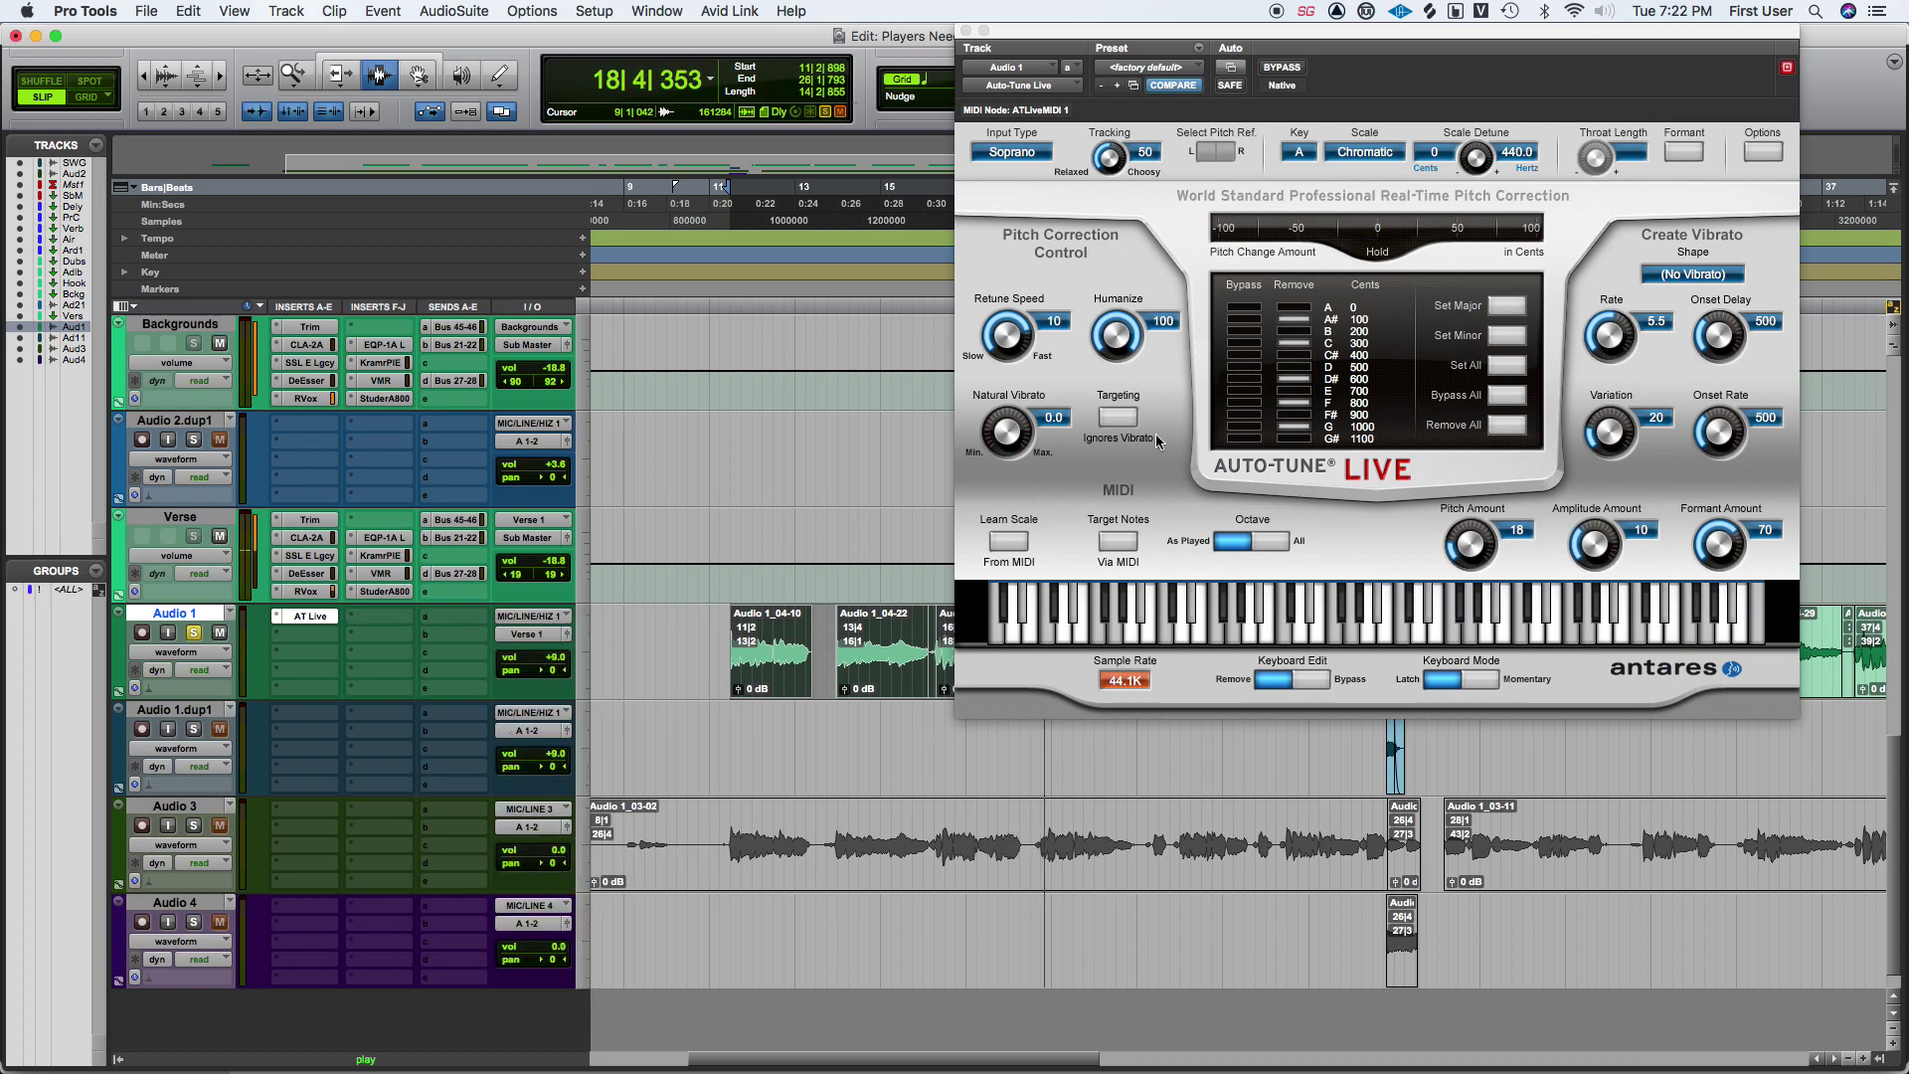
In REQ 6, high-pass at 138 Hz, cut 230 Hz by 2.8 and 479 Hz by 1.9 dB, and boost 6623 Hz by 2.7 dB.
{"action": "left_click", "coordinate": [1043, 564]}
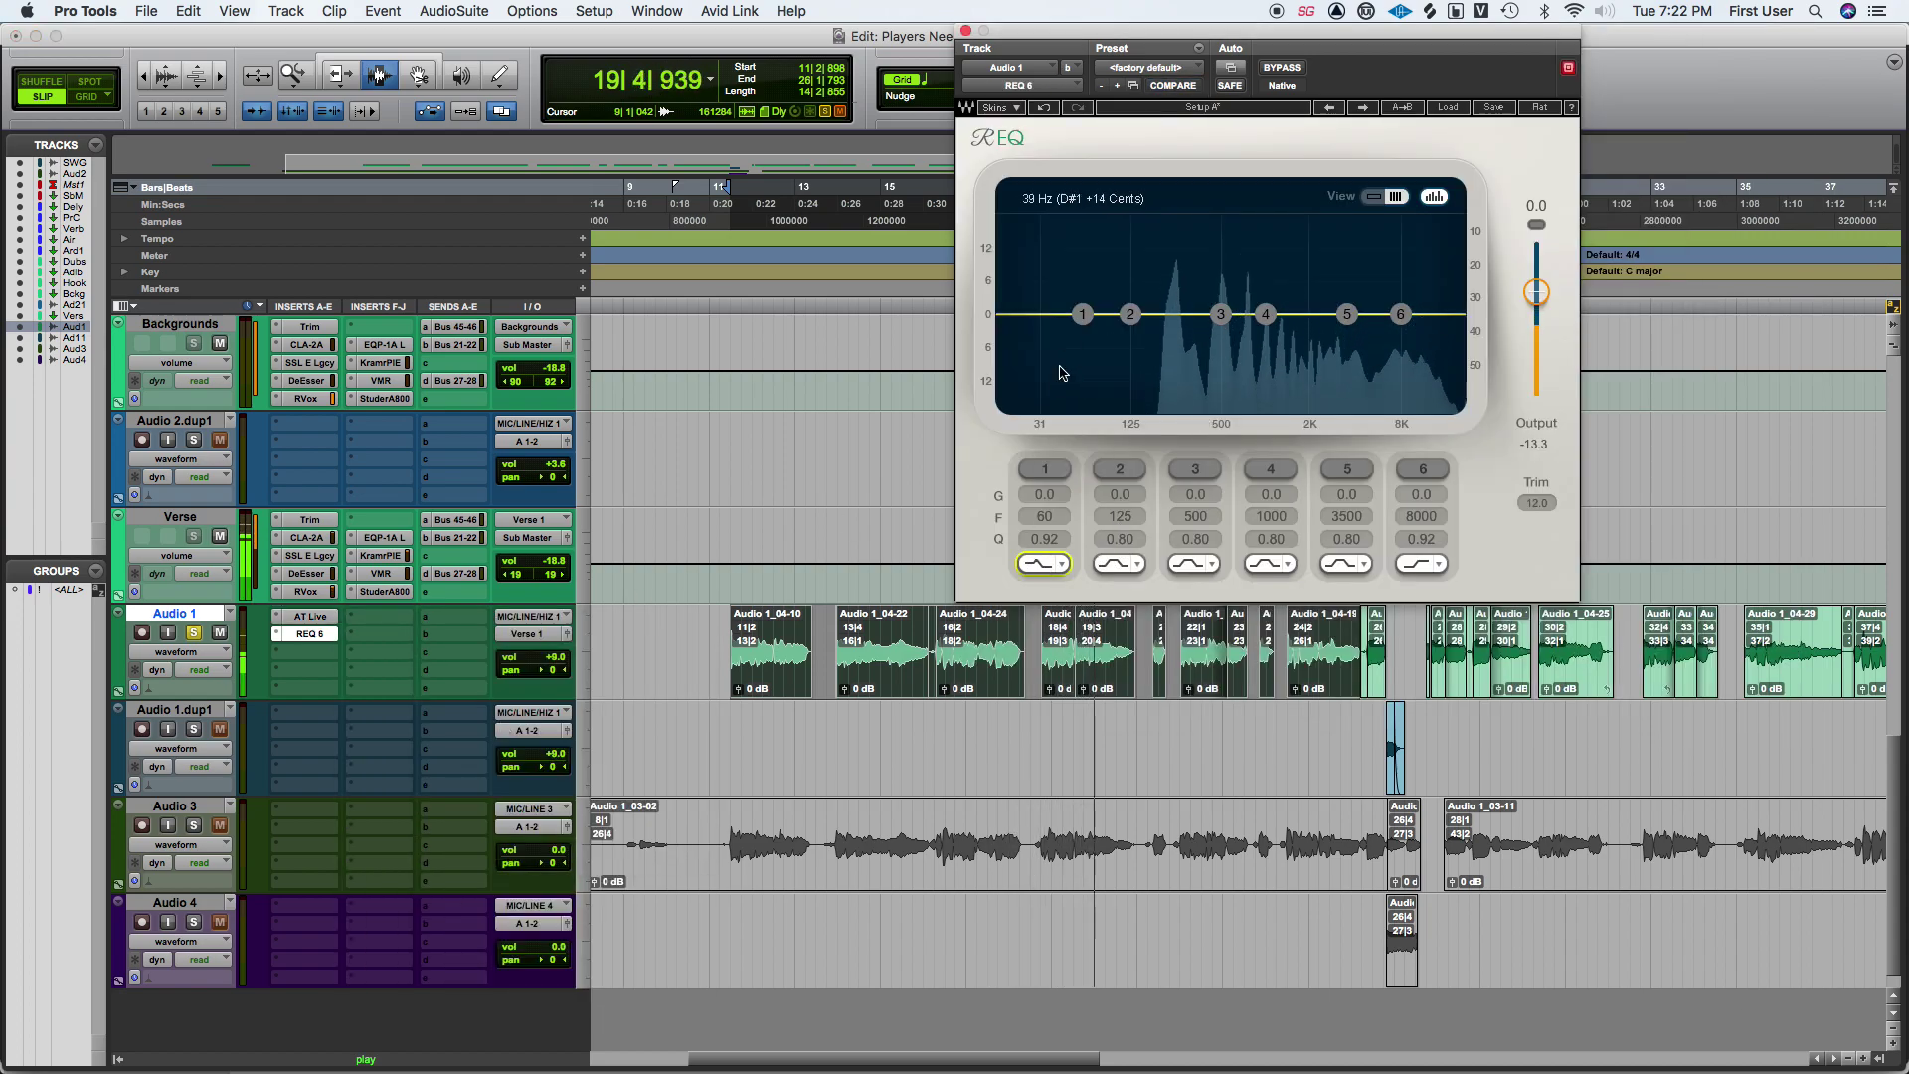
{"action": "left_click", "coordinate": [1042, 564]}
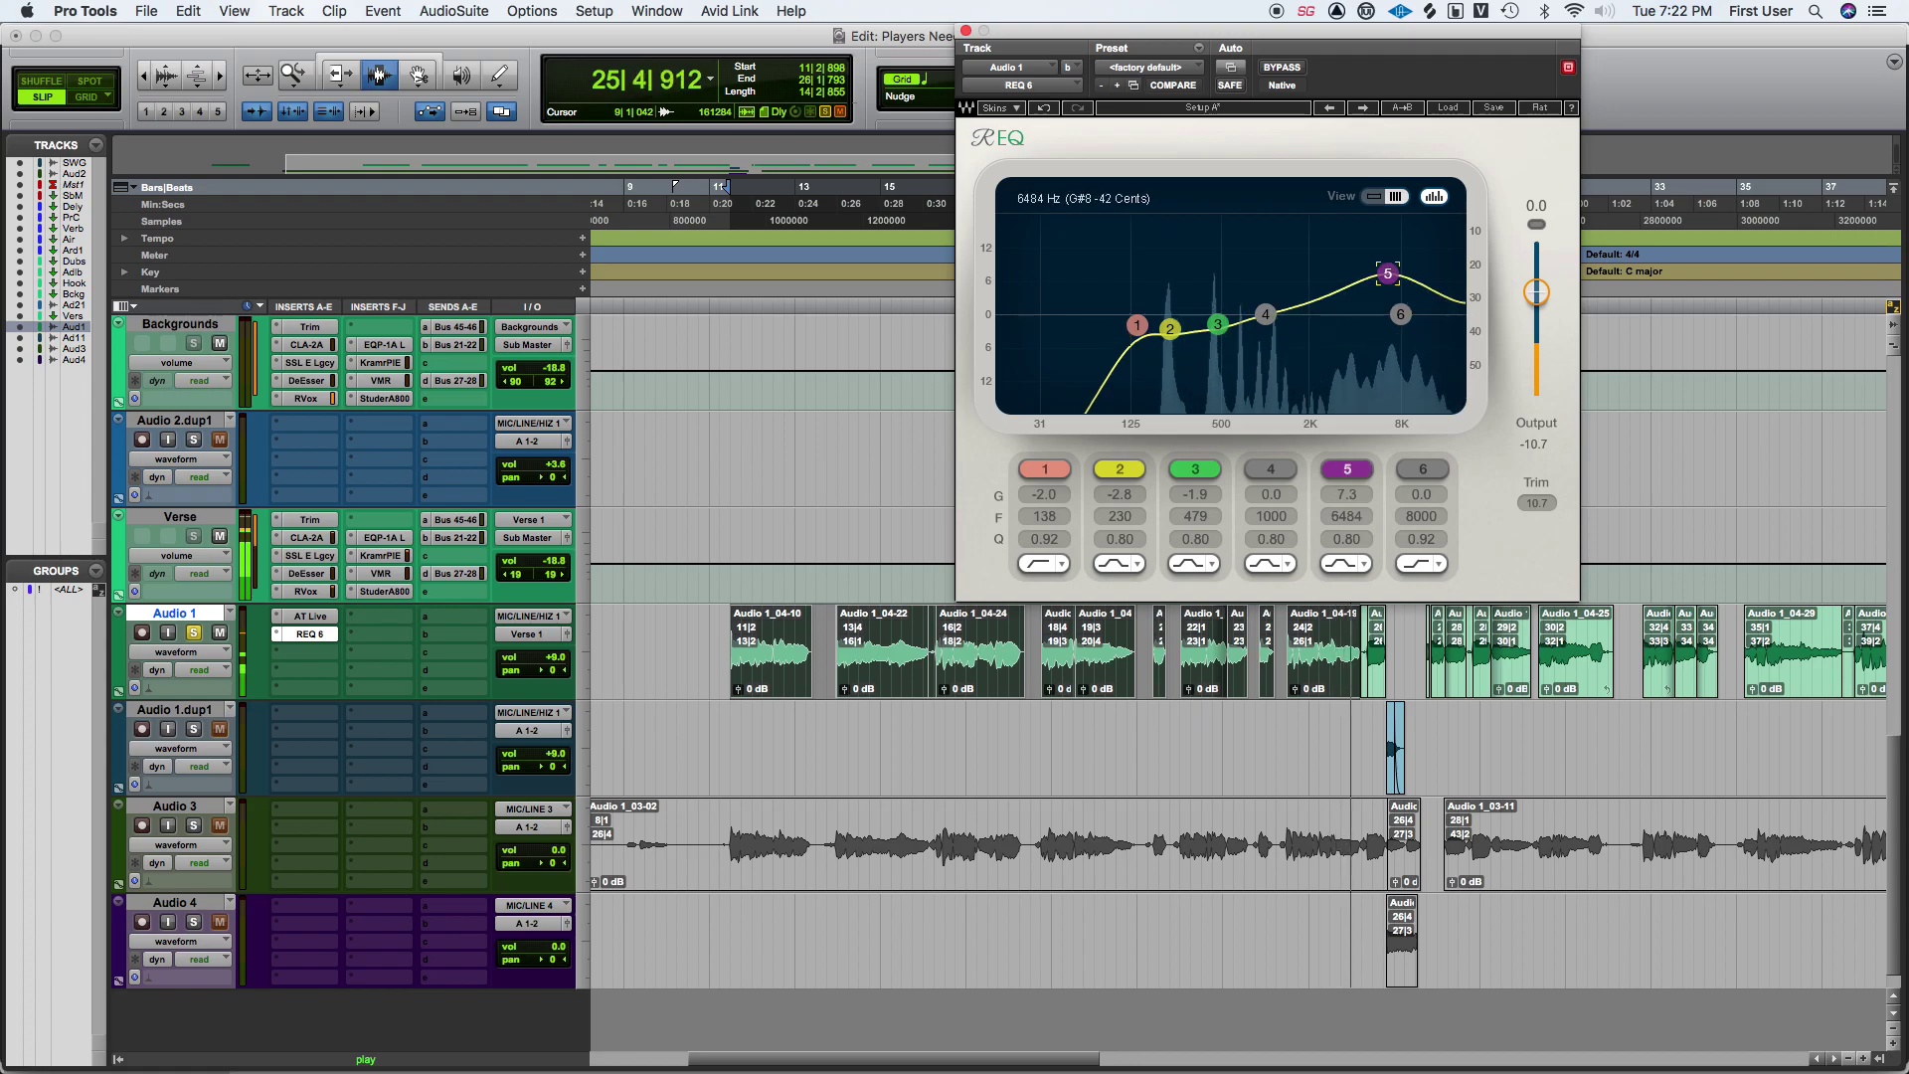
{"action": "left_click_drag", "start_coordinate": [1411, 295], "coordinate": [1380, 302]}
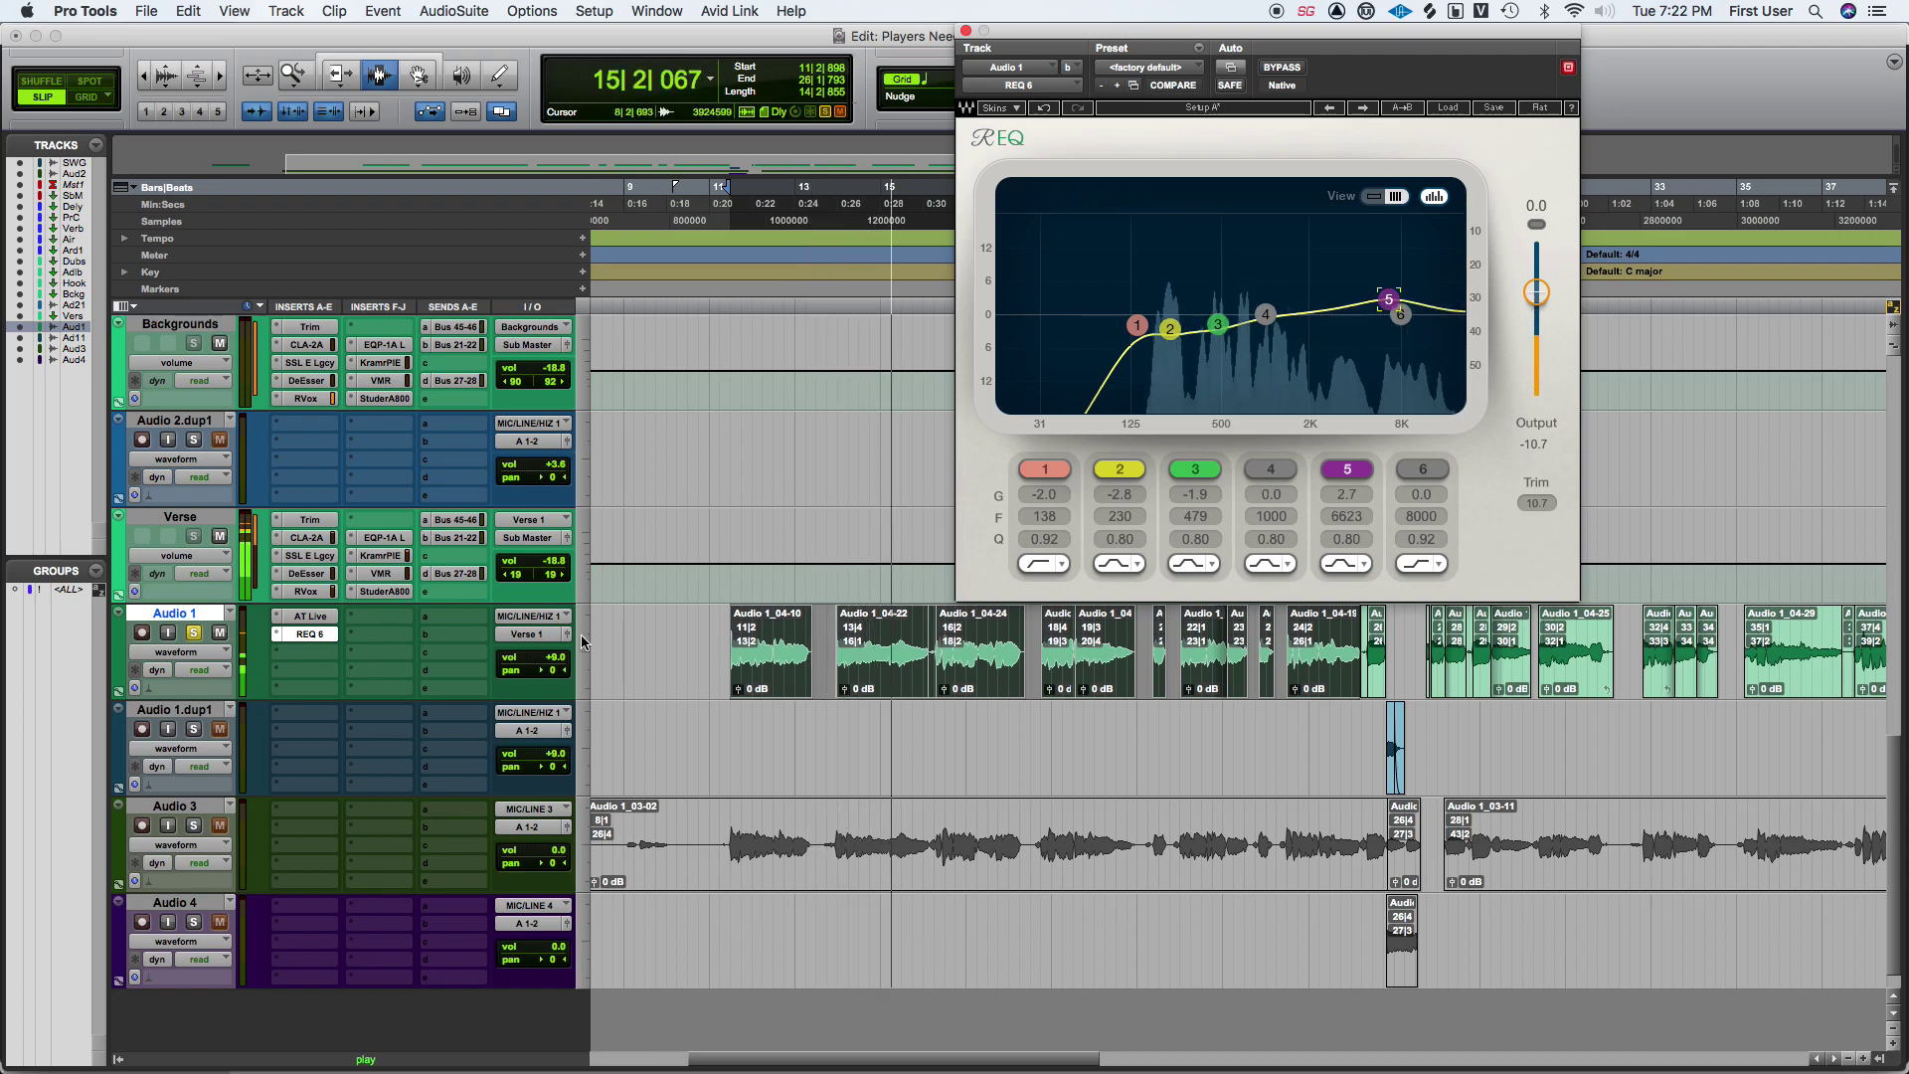
Add a VERB send to Audio 1 at -7.8 dB and check the Verb return track.
{"action": "left_click", "coordinate": [459, 626]}
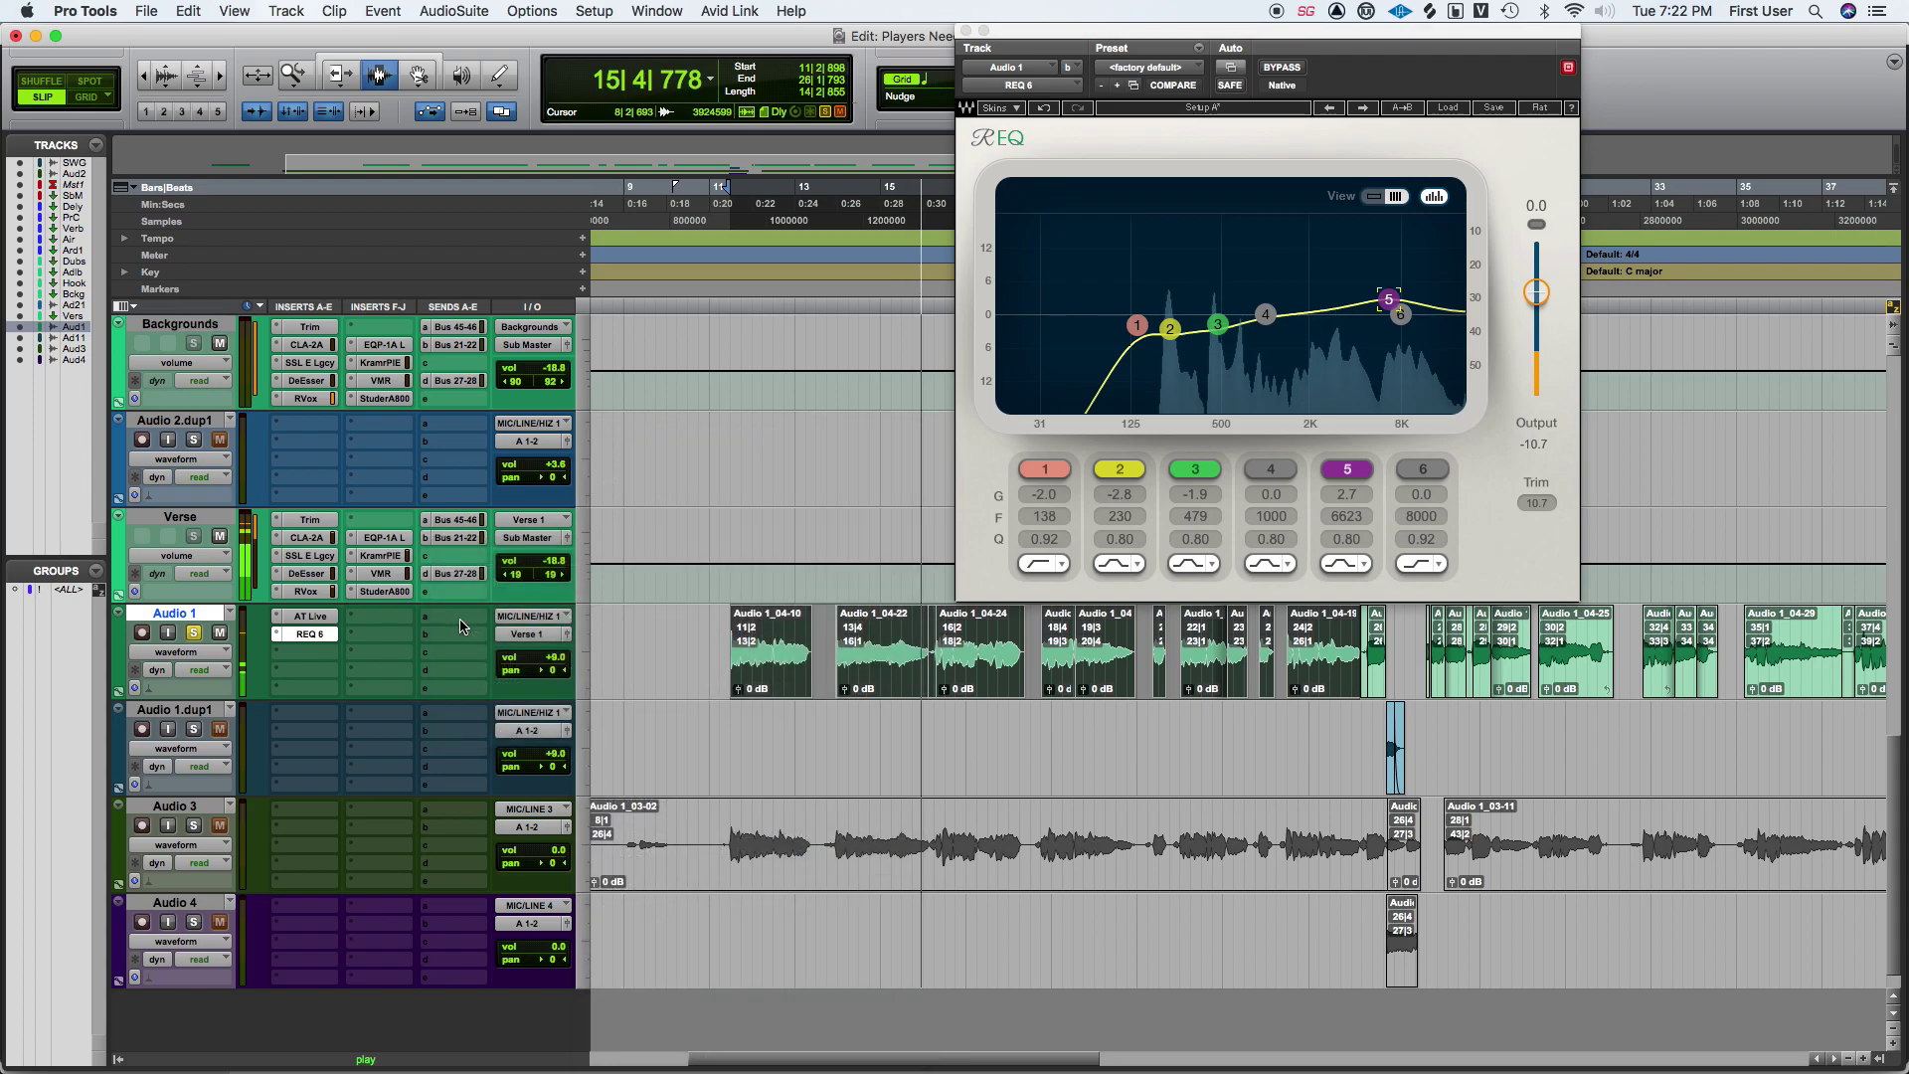
{"action": "left_click", "coordinate": [459, 626]}
{"action": "left_click", "coordinate": [616, 737]}
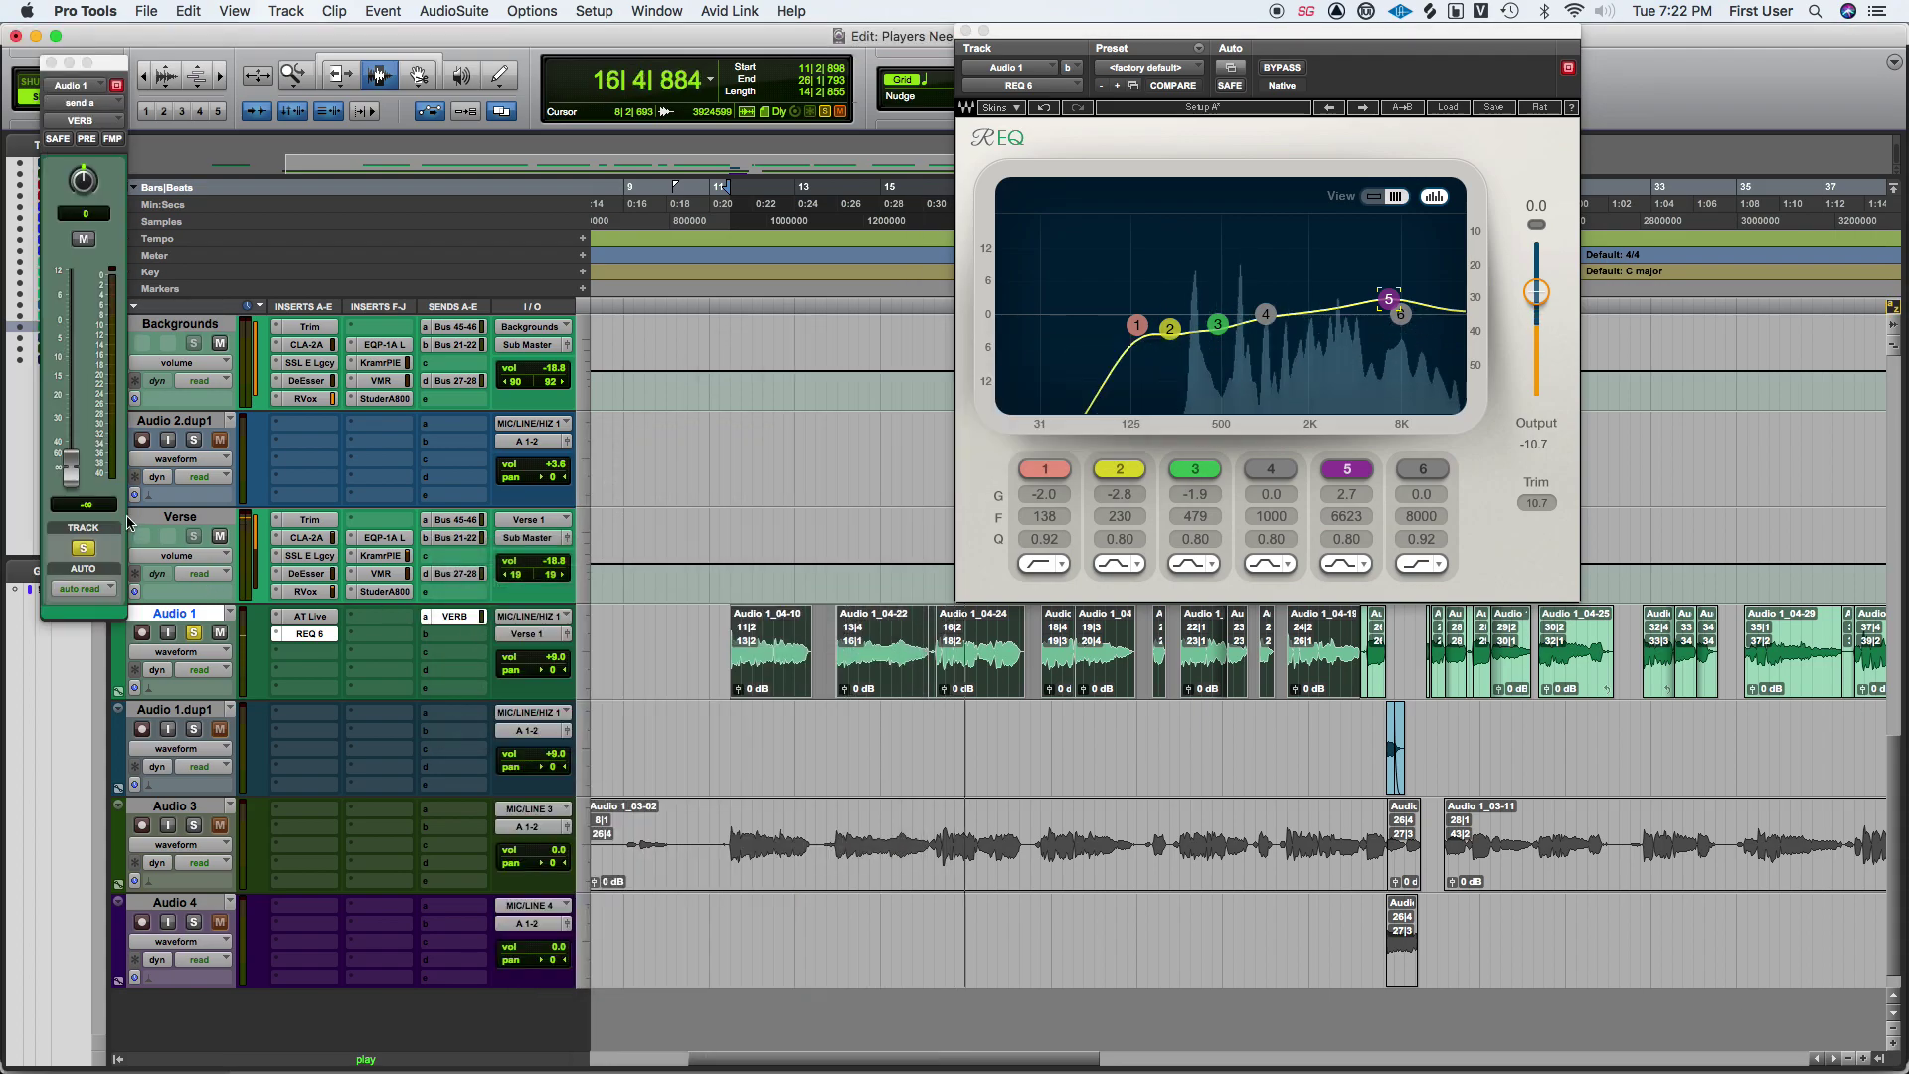
{"action": "left_click_drag", "start_coordinate": [72, 465], "coordinate": [83, 355]}
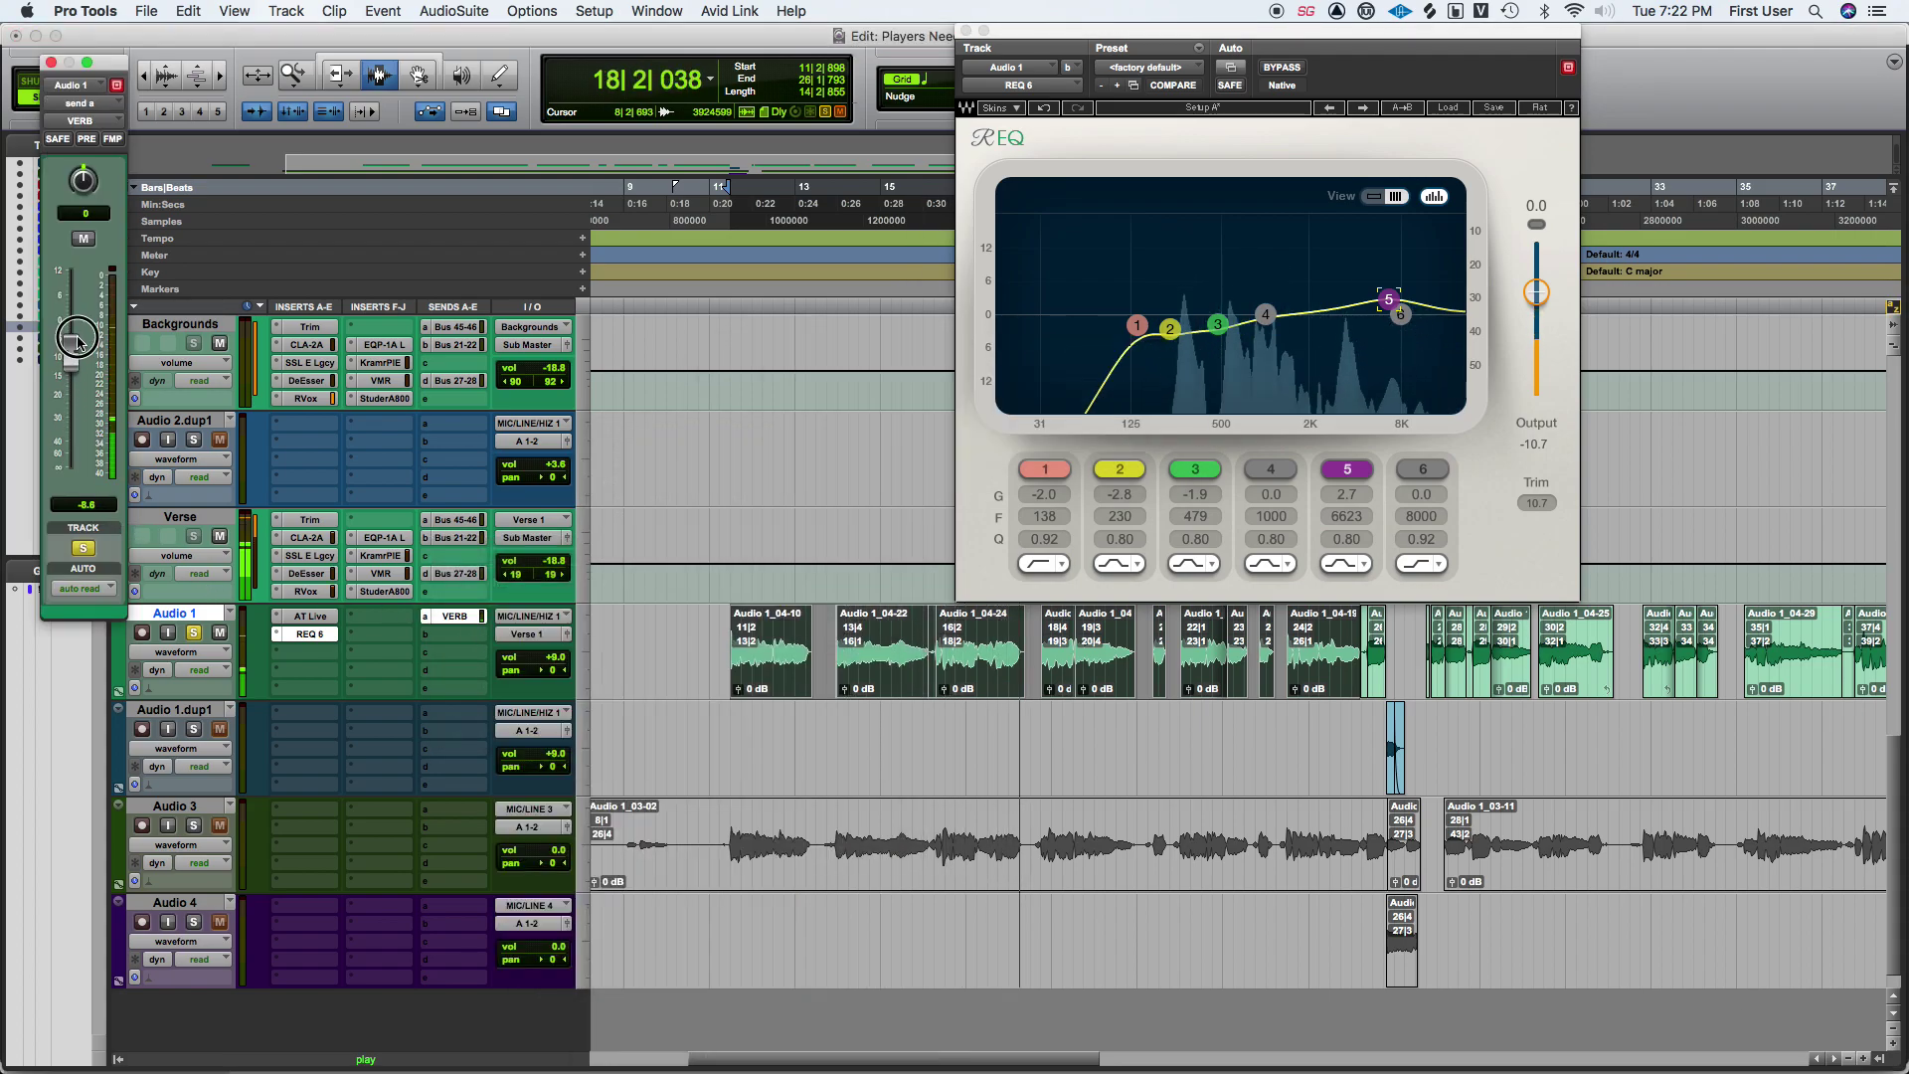
{"action": "scroll", "coordinate": [343, 487], "scroll_direction": "down", "scroll_amount": 15}
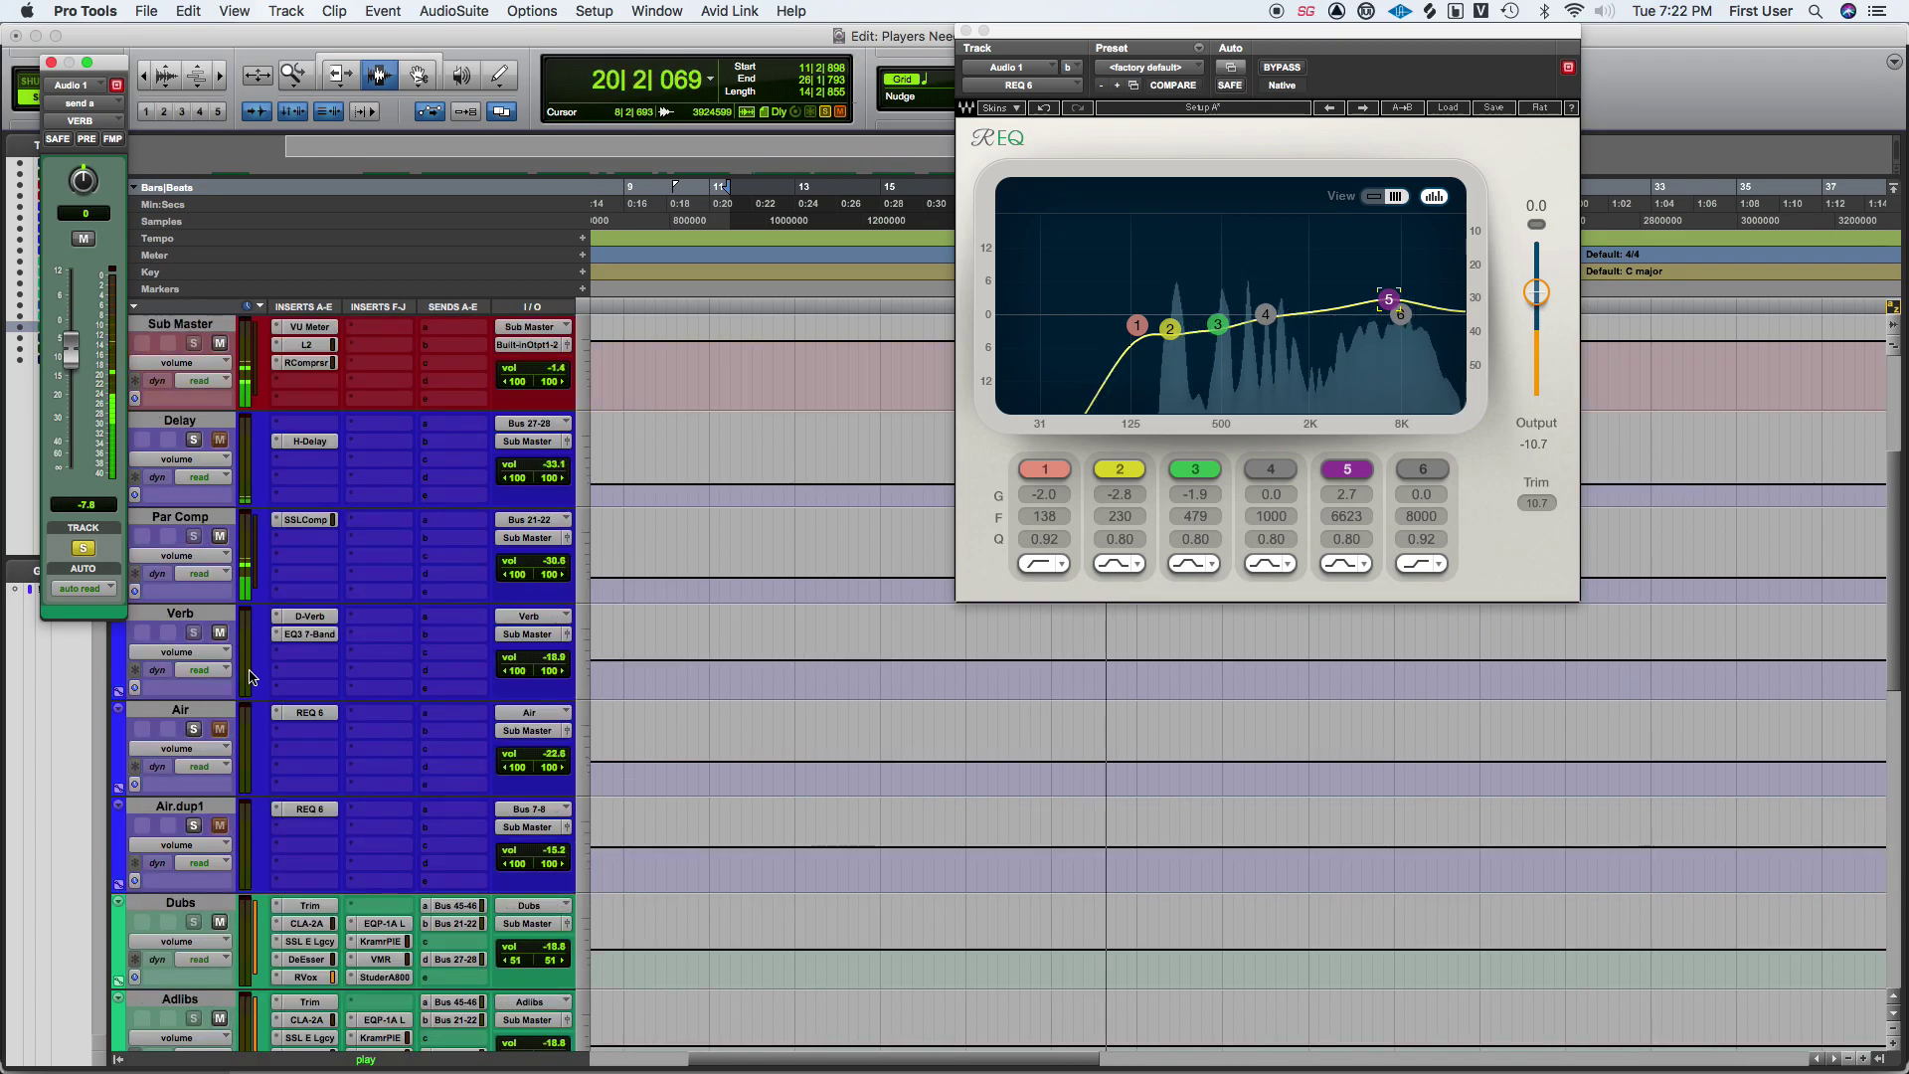
{"action": "scroll", "coordinate": [564, 659], "scroll_direction": "down", "scroll_amount": 10}
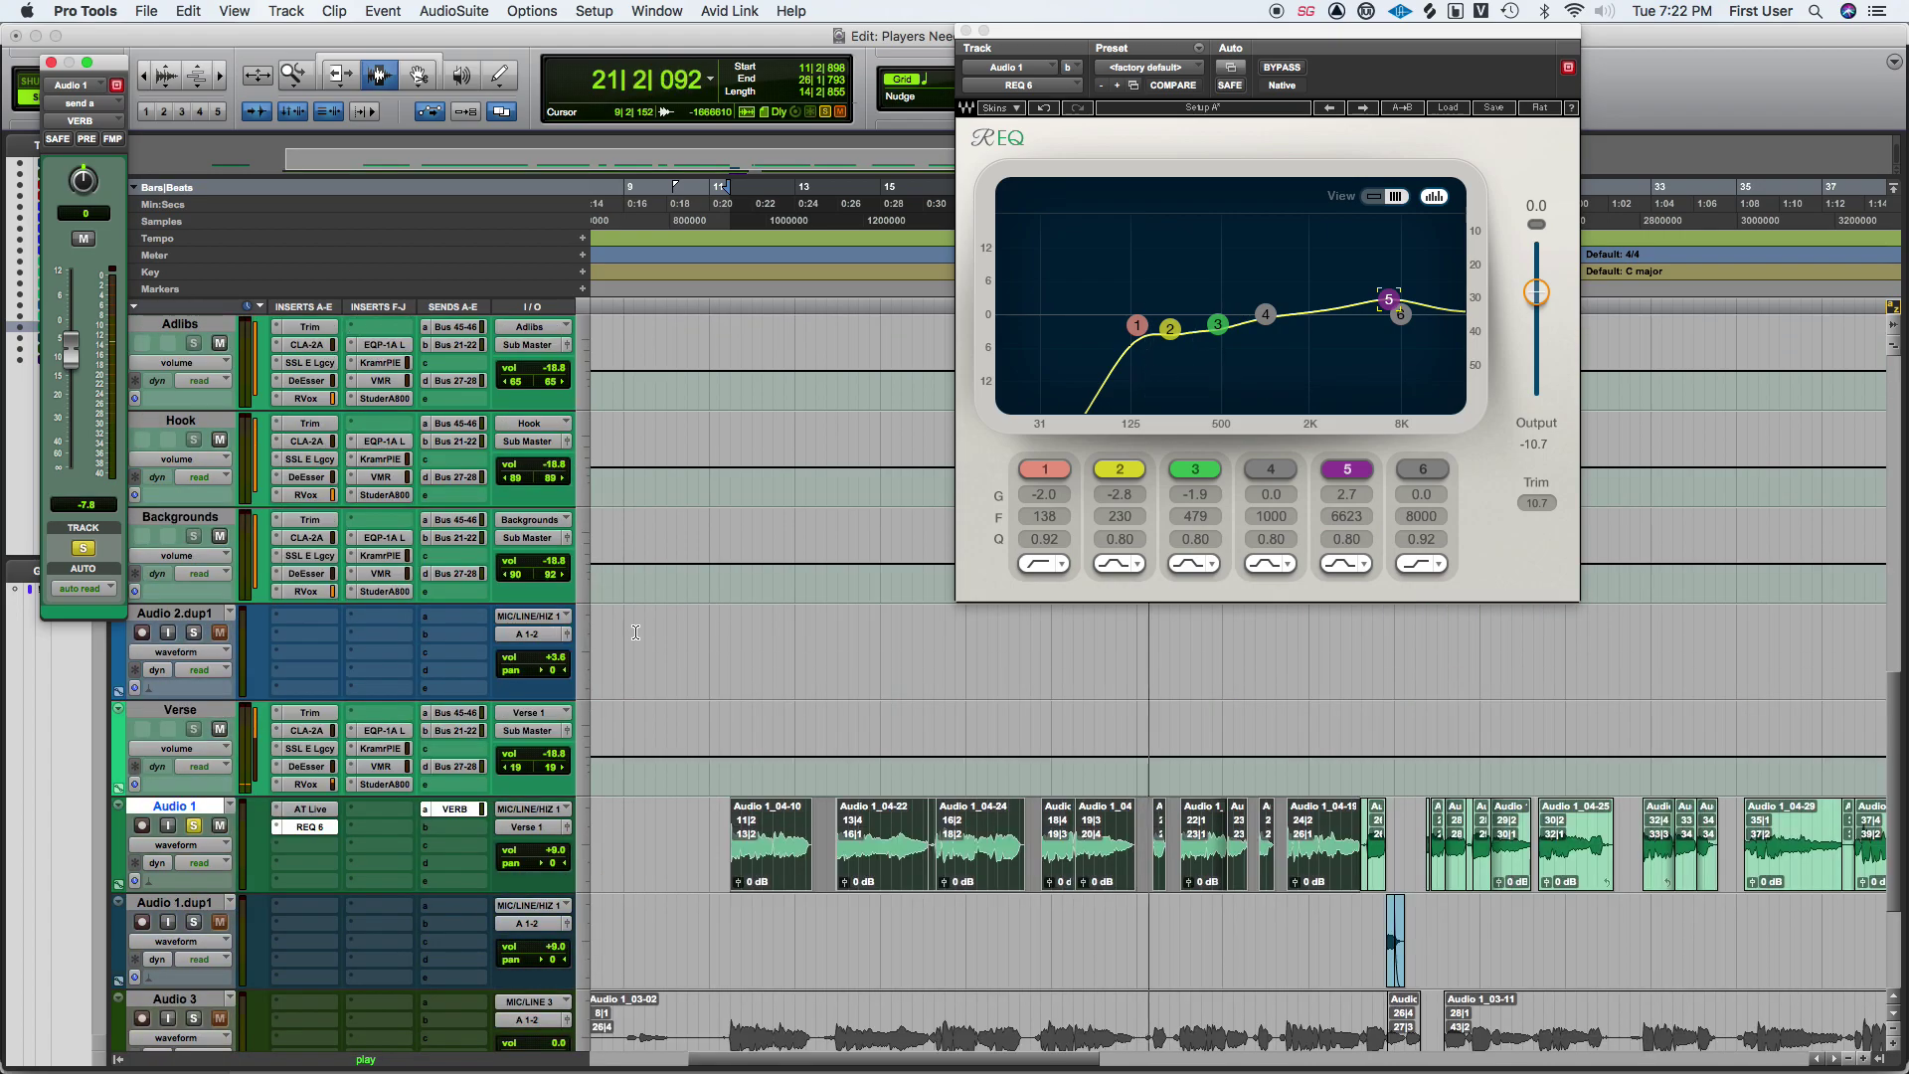
Replace Audio 1's reverb send with one to the Verb bus and set its level to -12.9 dB.
{"action": "left_click", "coordinate": [423, 810]}
{"action": "mouse_move", "coordinate": [425, 811]}
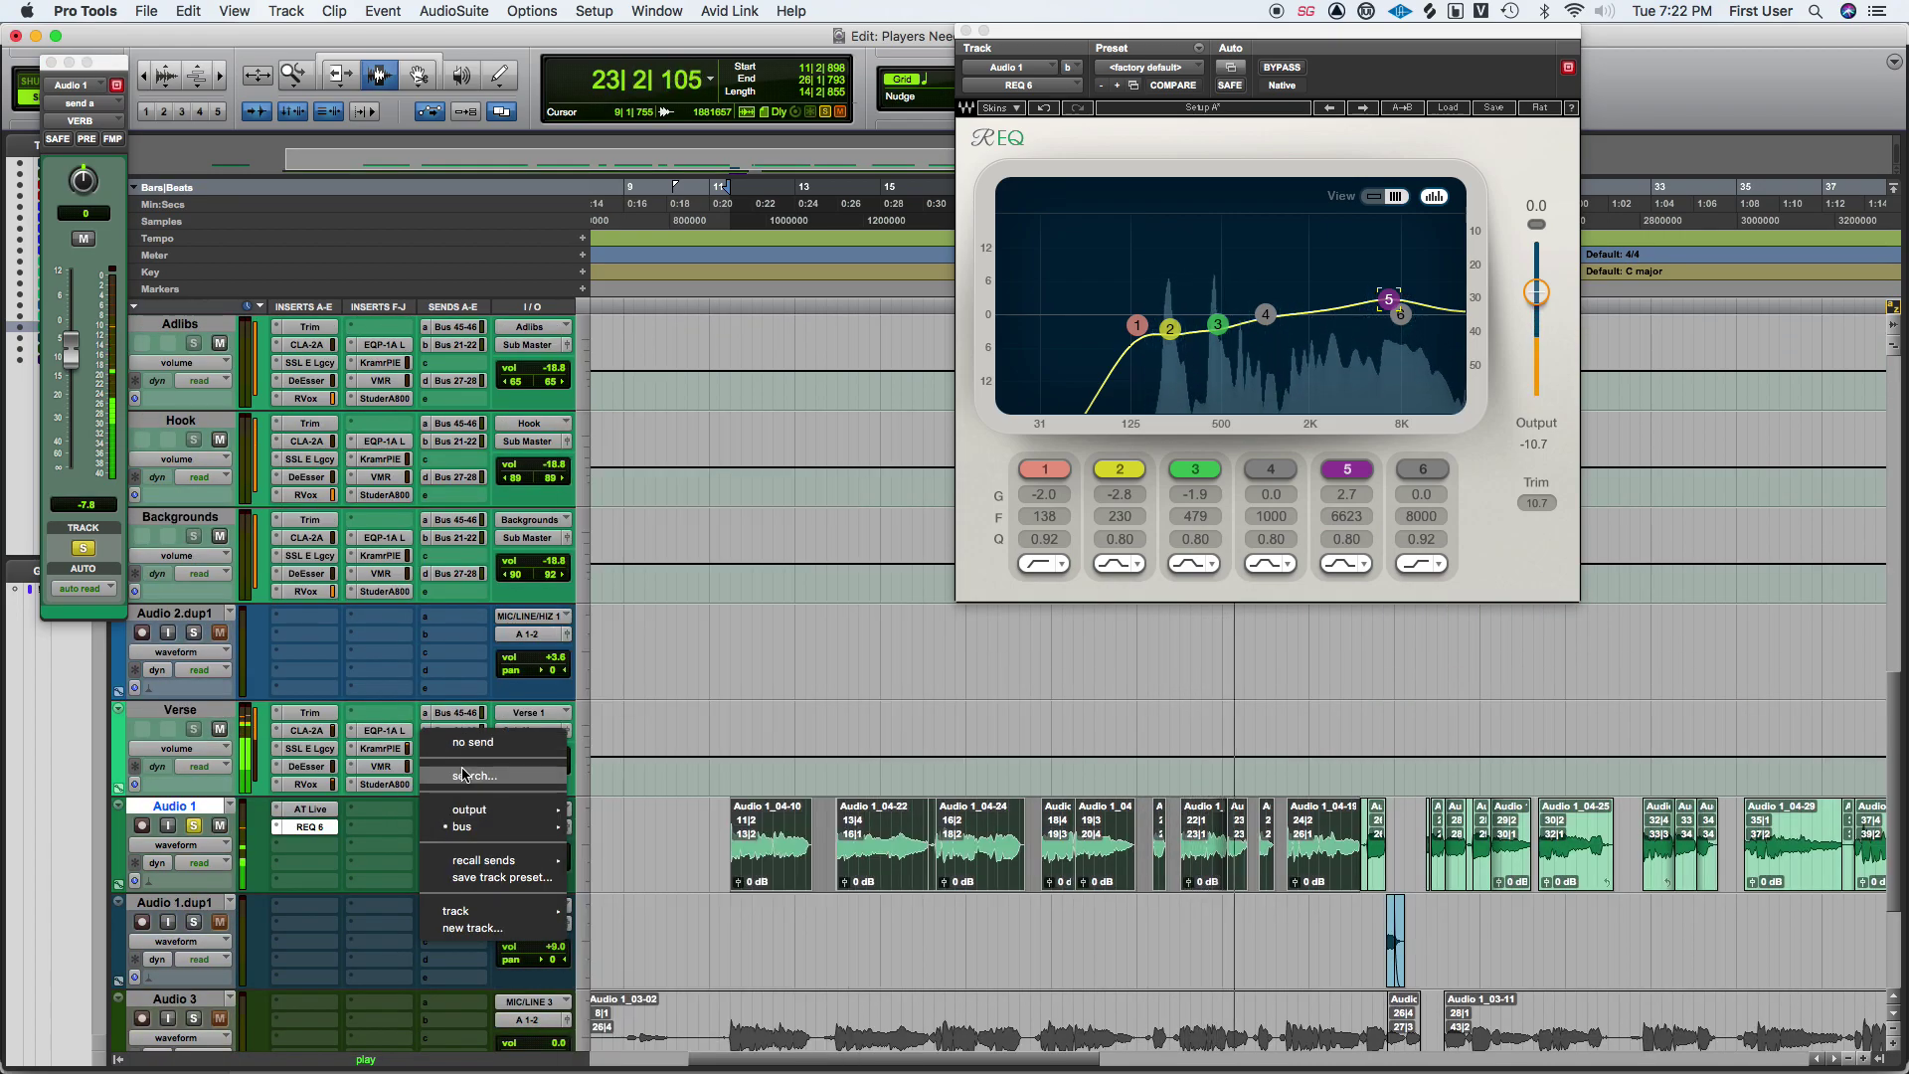
{"action": "left_click", "coordinate": [466, 752]}
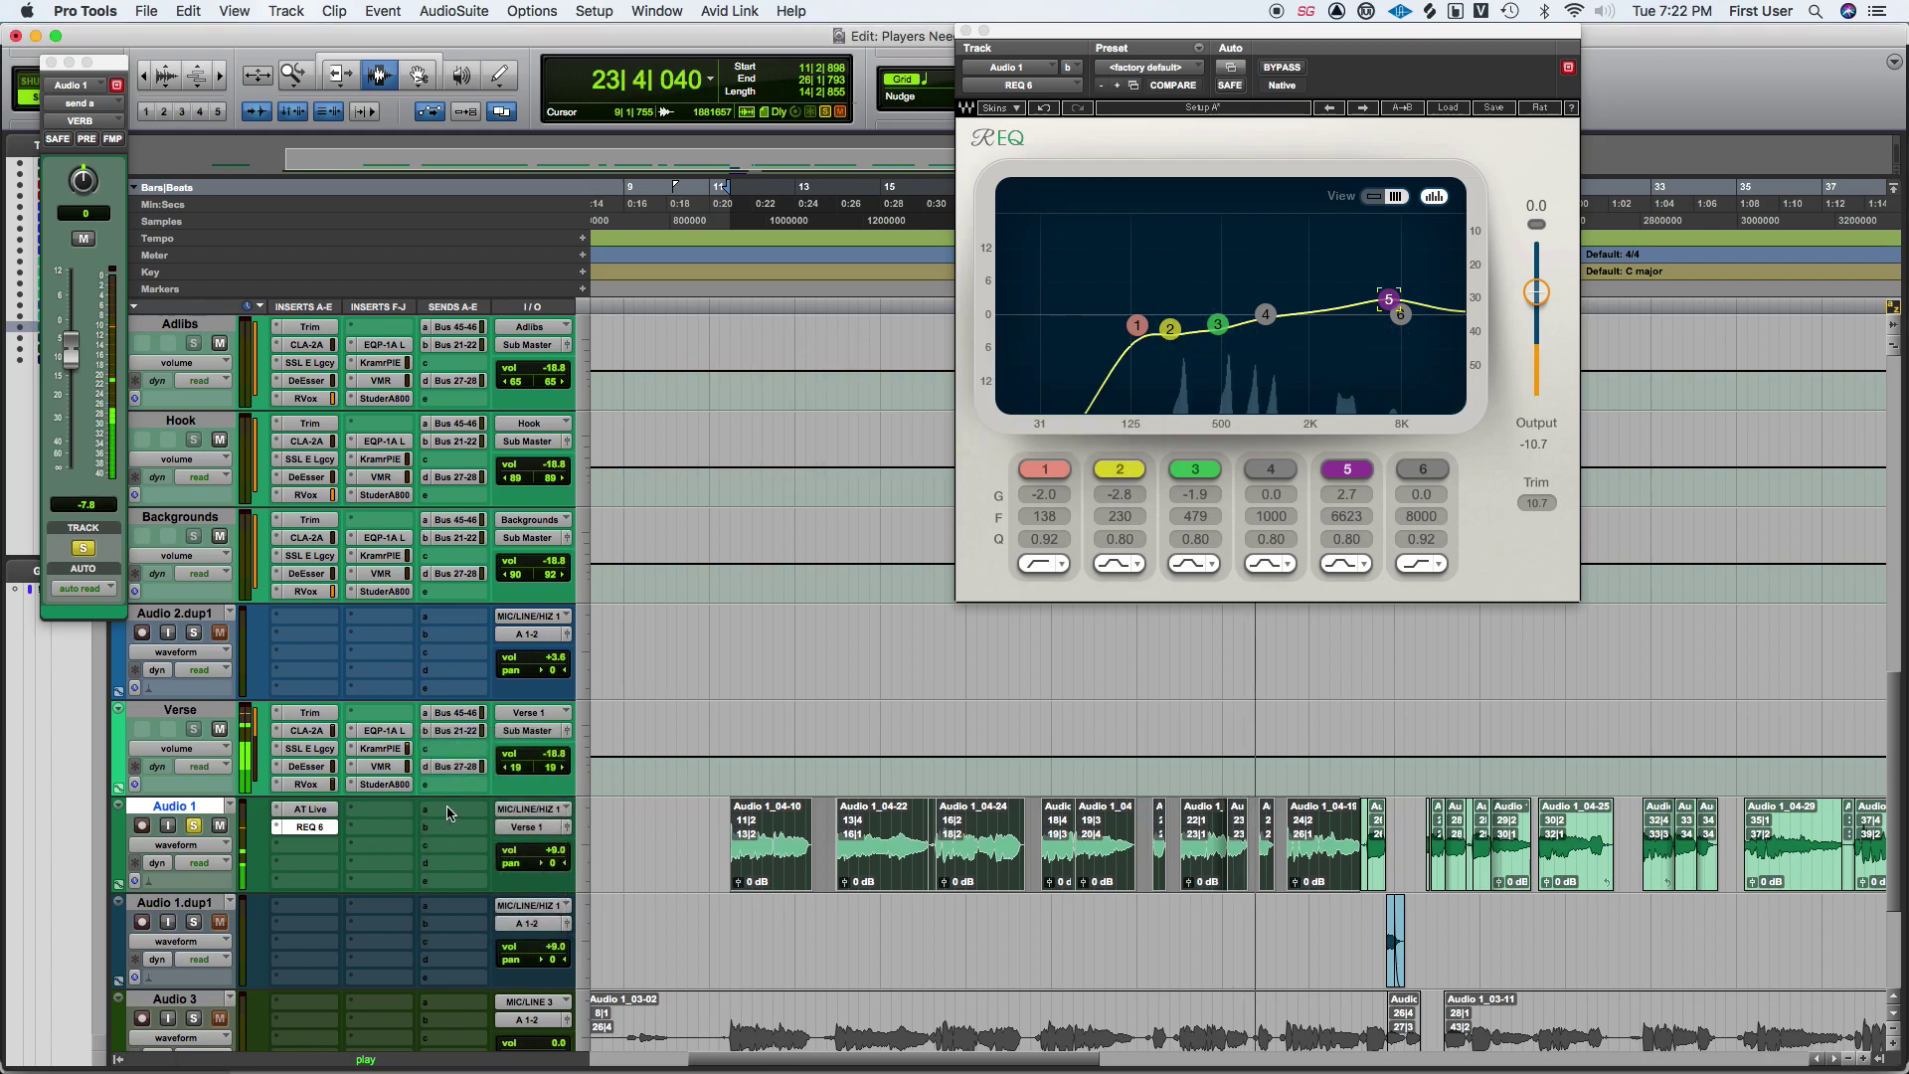
{"action": "left_click", "coordinate": [447, 810]}
{"action": "left_click", "coordinate": [486, 776]}
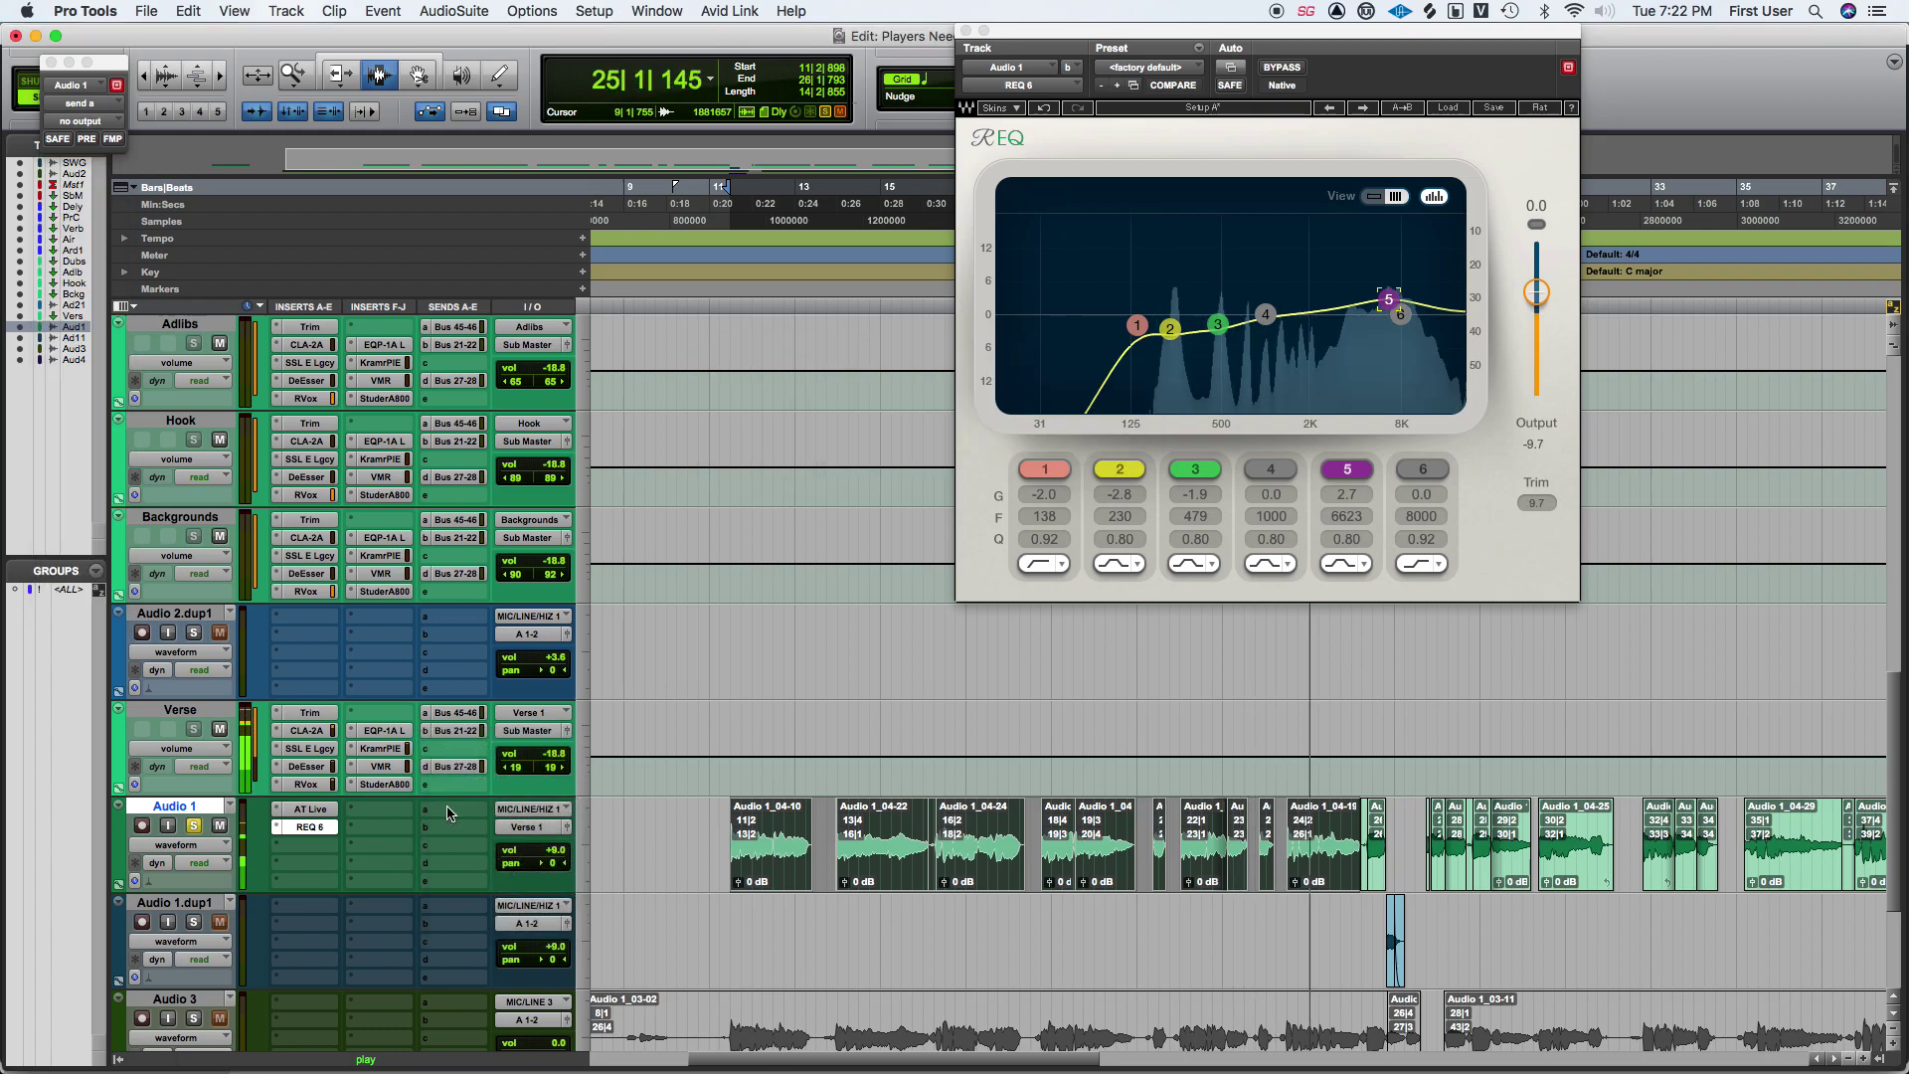
{"action": "type", "text": "verb"}
{"action": "left_click", "coordinate": [590, 784]}
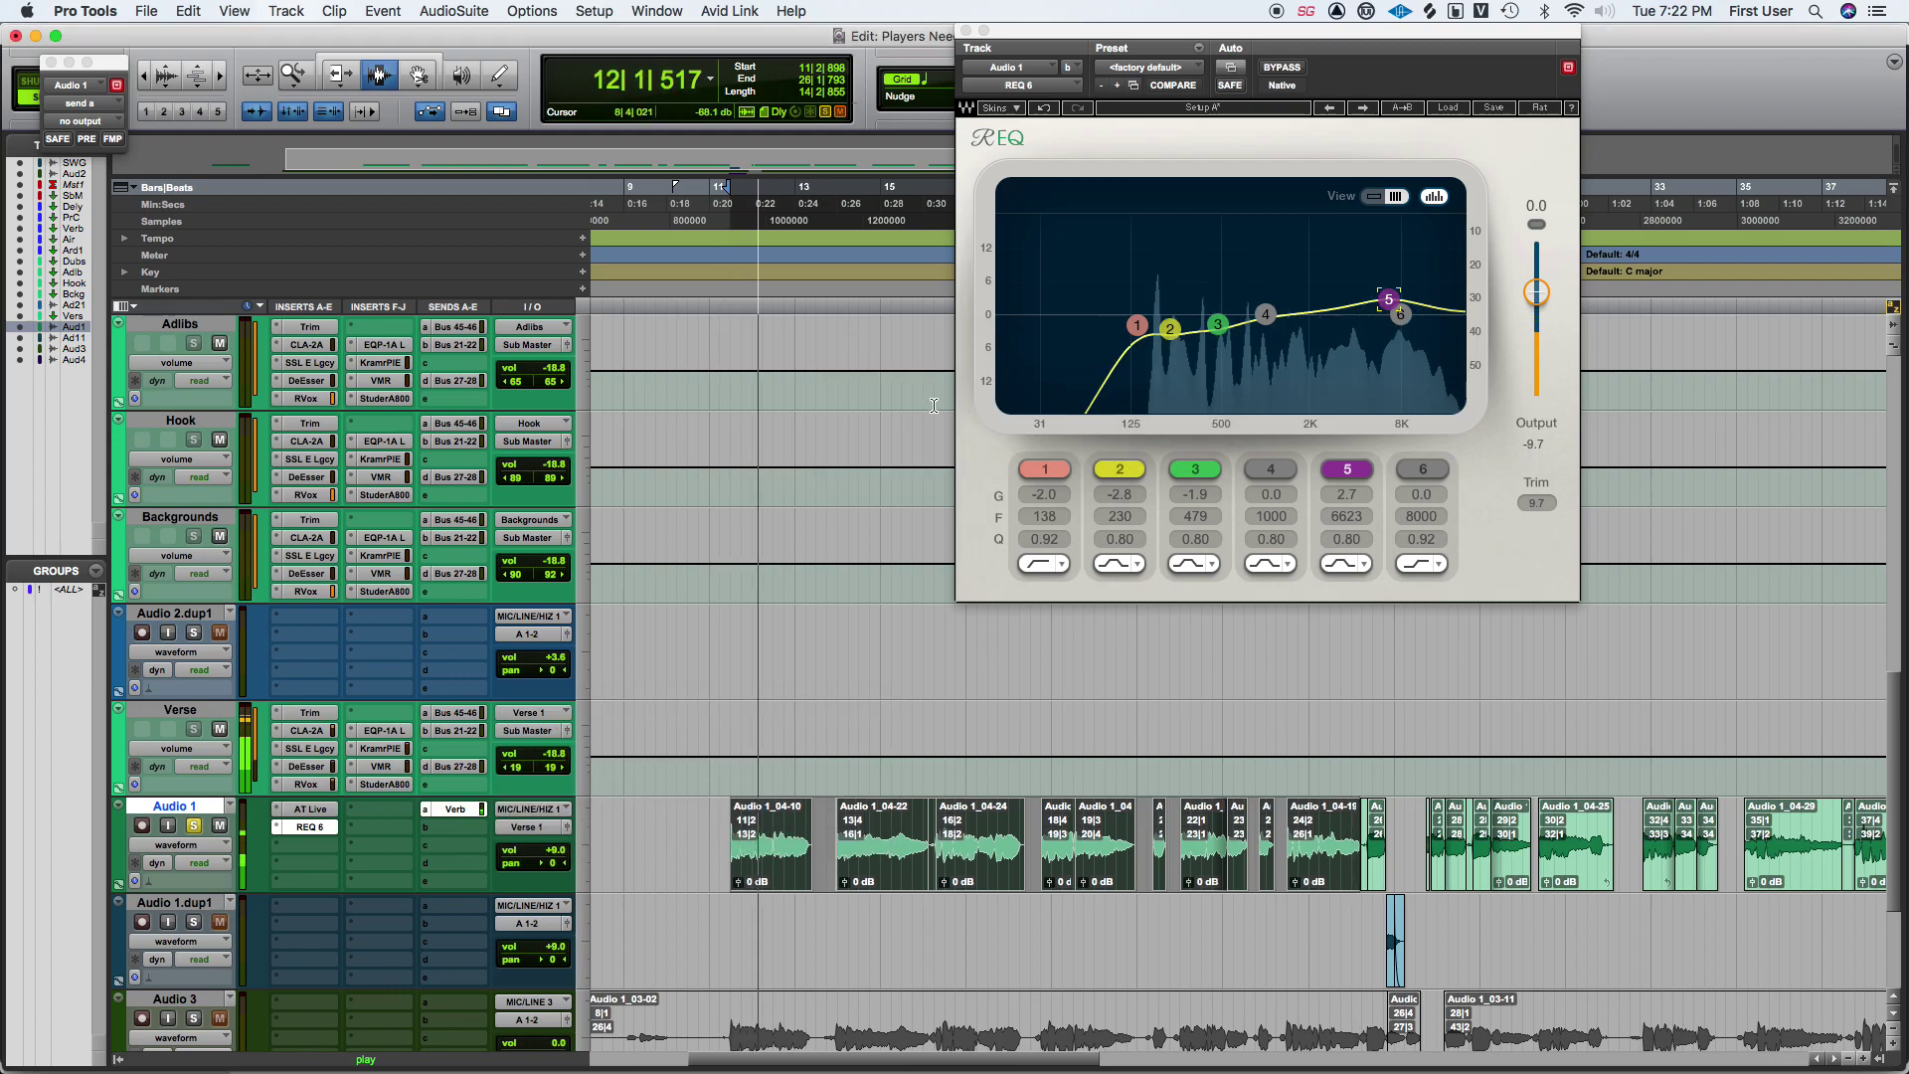
{"action": "left_click_drag", "start_coordinate": [72, 460], "coordinate": [79, 371]}
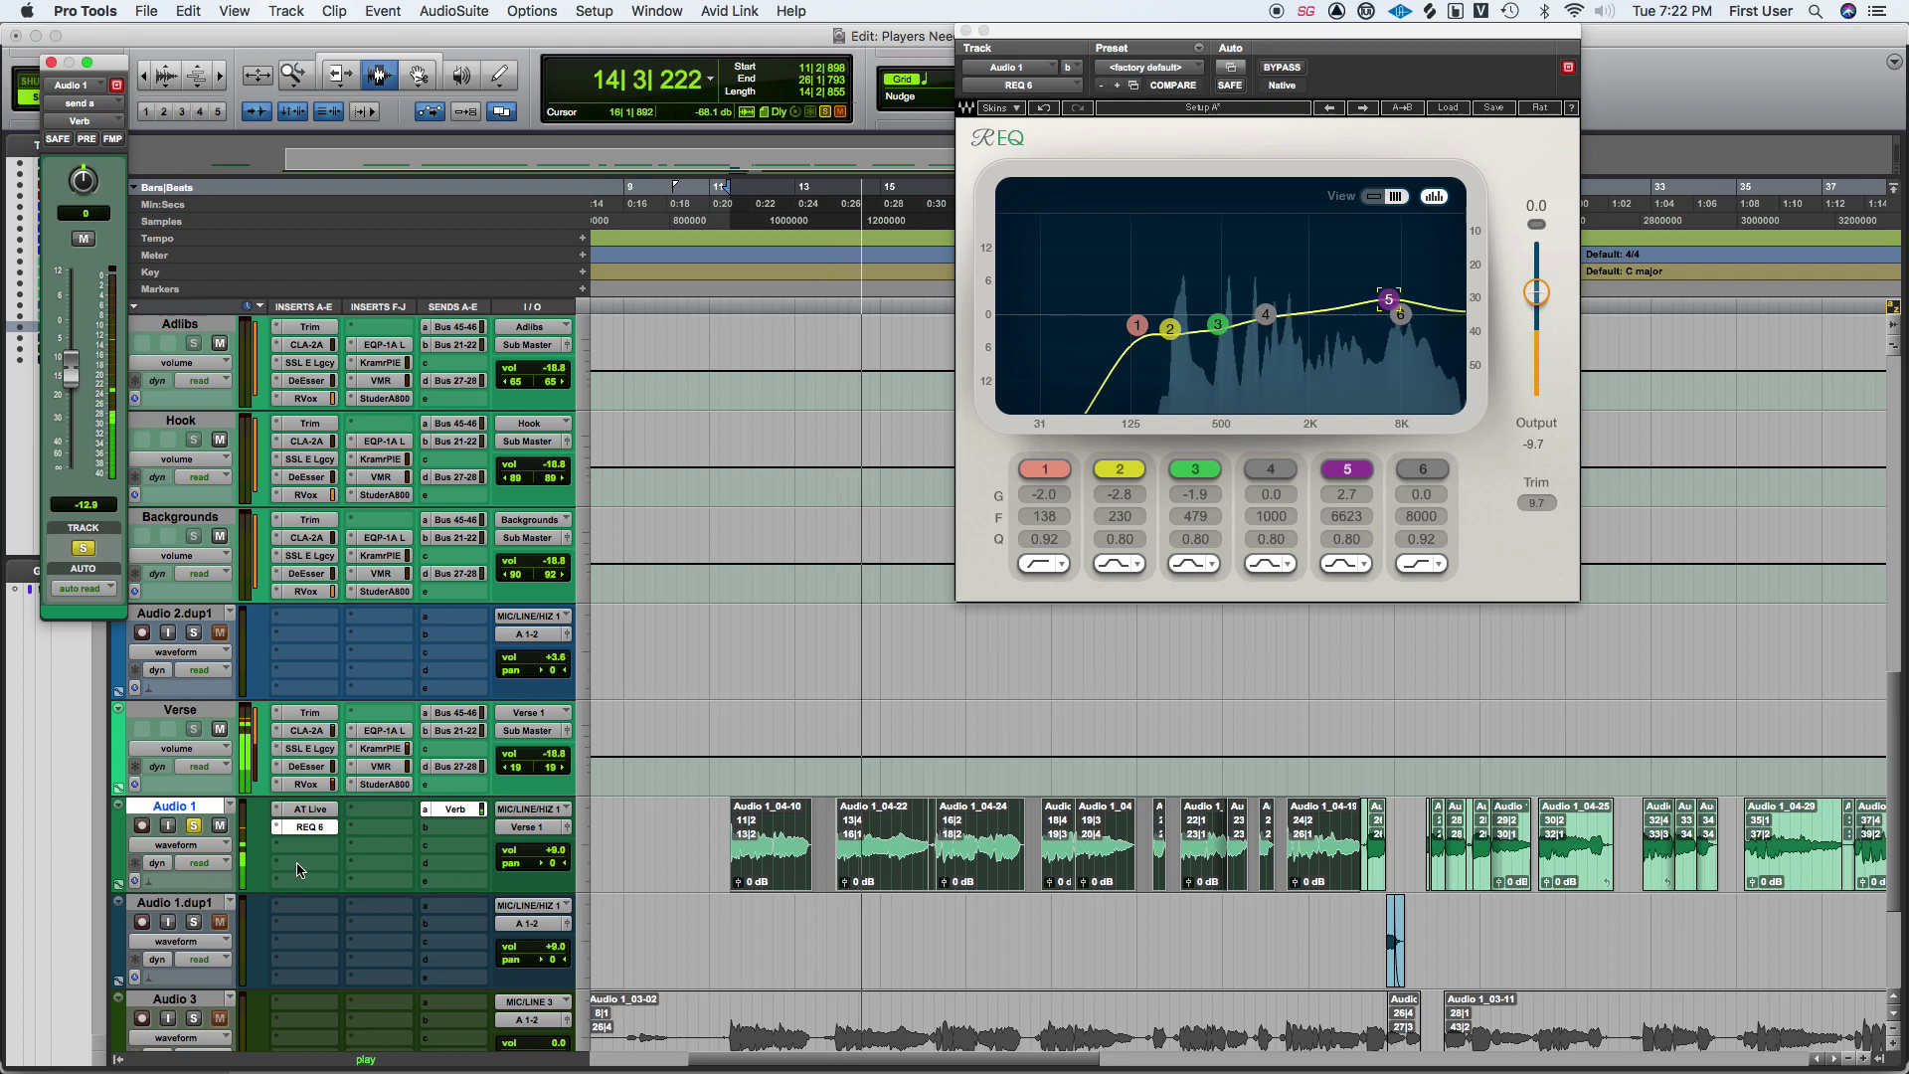
Insert EchoBoy in slot d of Audio 1, with a 1/4 note echo time and the Telephone style.
{"action": "left_click", "coordinate": [299, 870]}
{"action": "left_click", "coordinate": [298, 863]}
{"action": "left_click", "coordinate": [388, 731]}
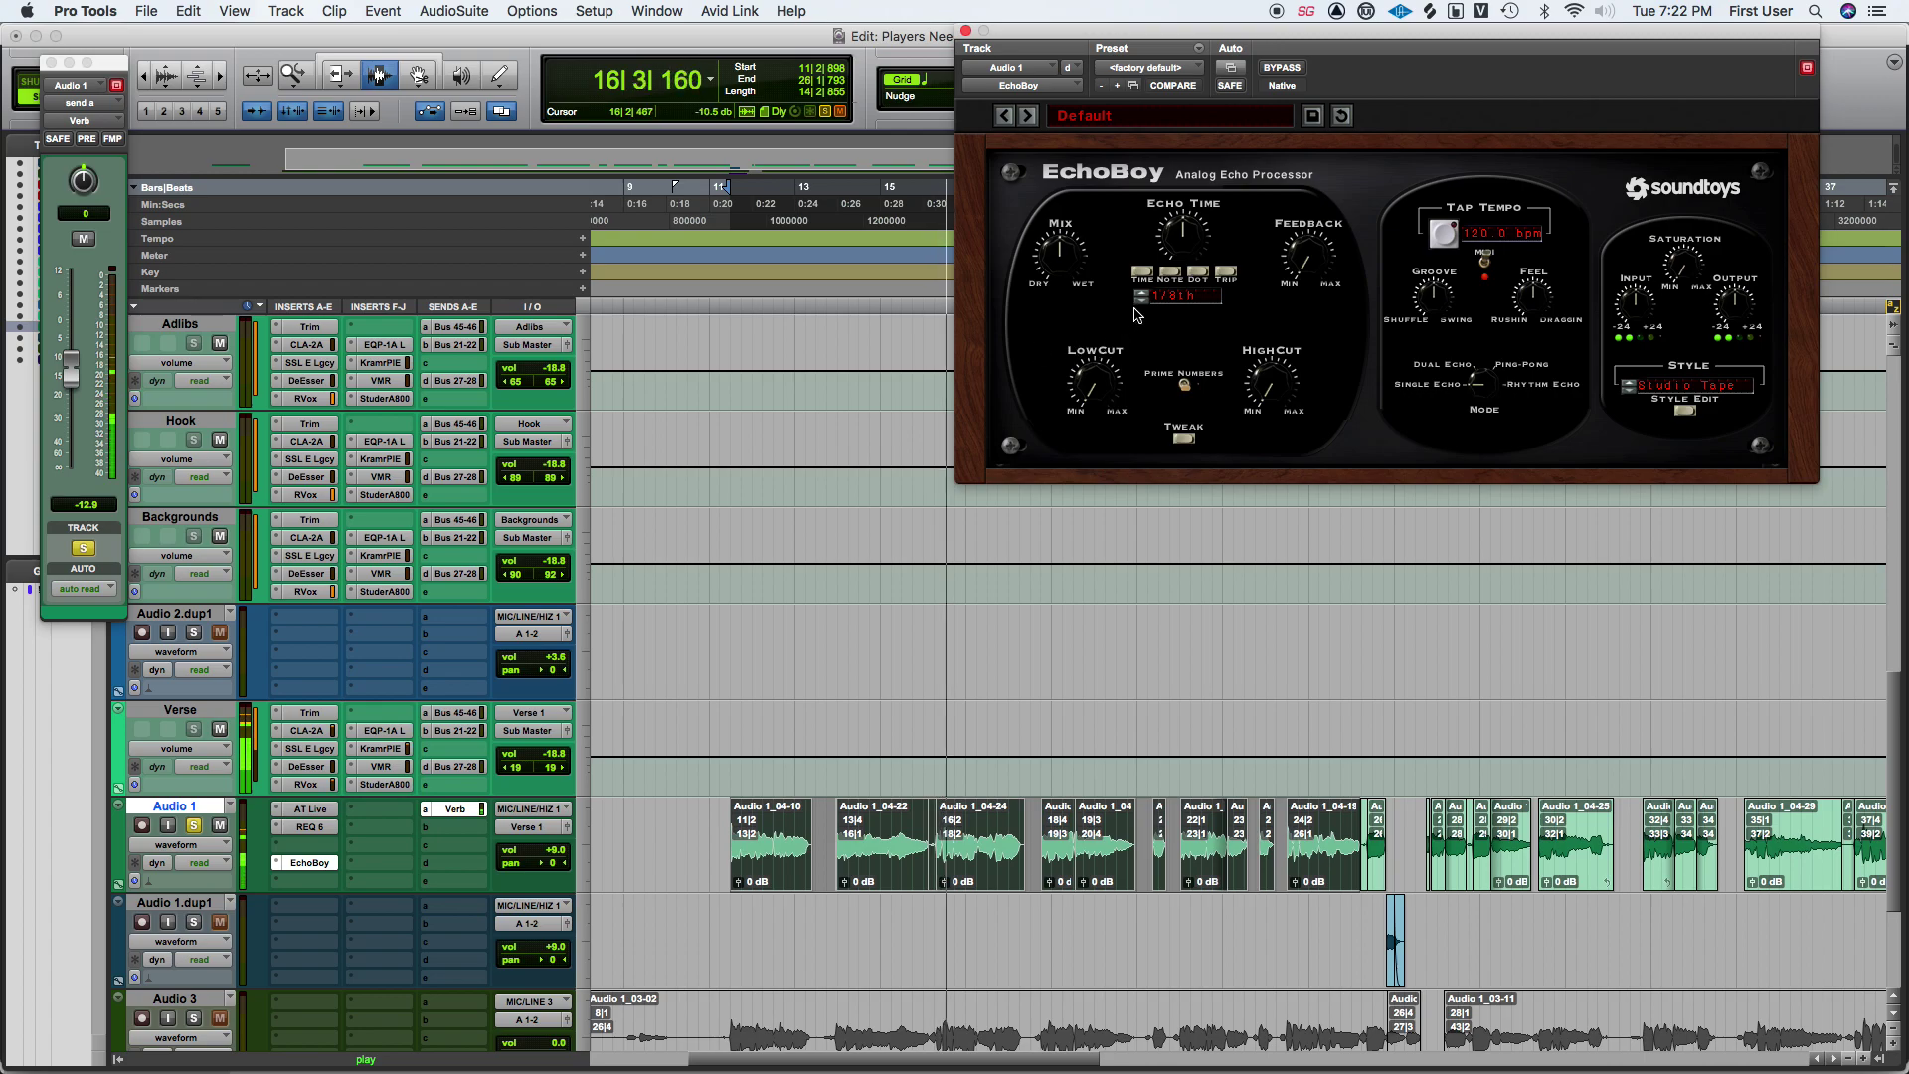
{"action": "left_click", "coordinate": [1680, 385]}
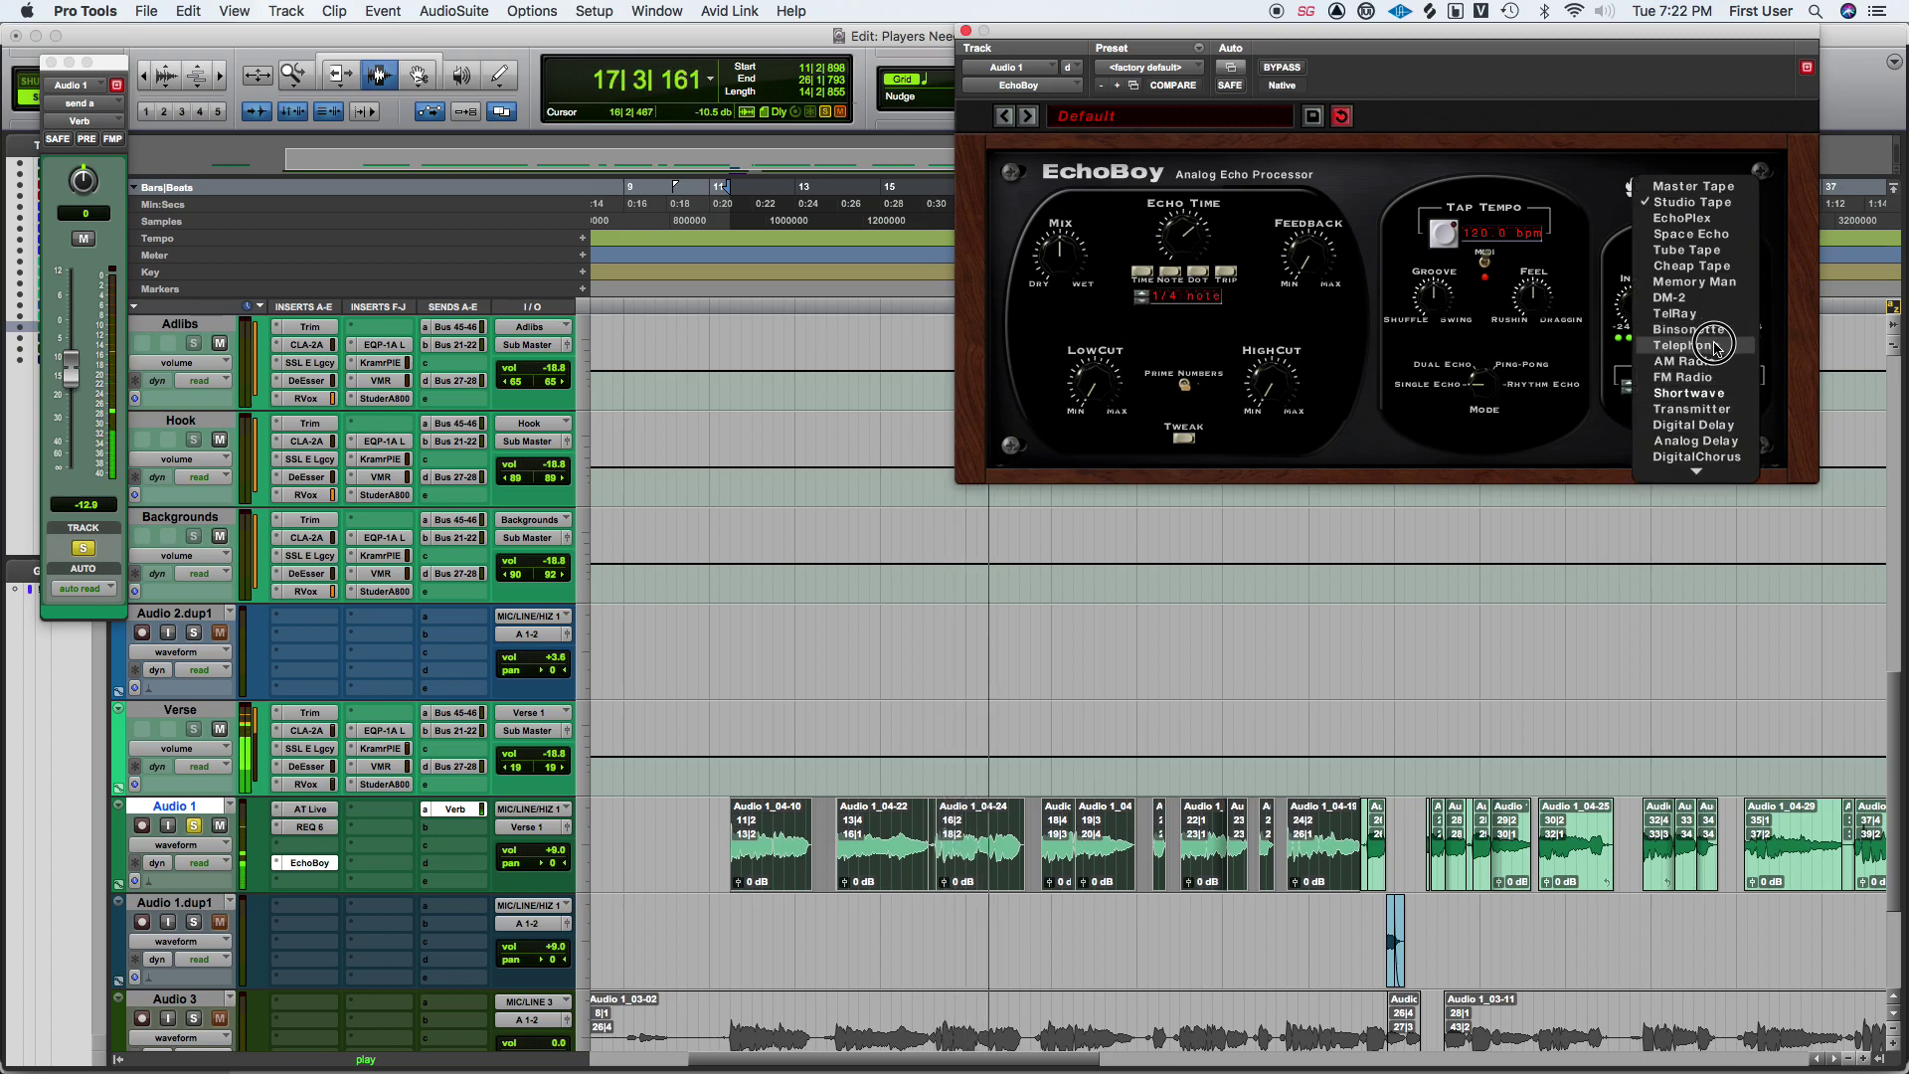
{"action": "left_click", "coordinate": [1581, 362]}
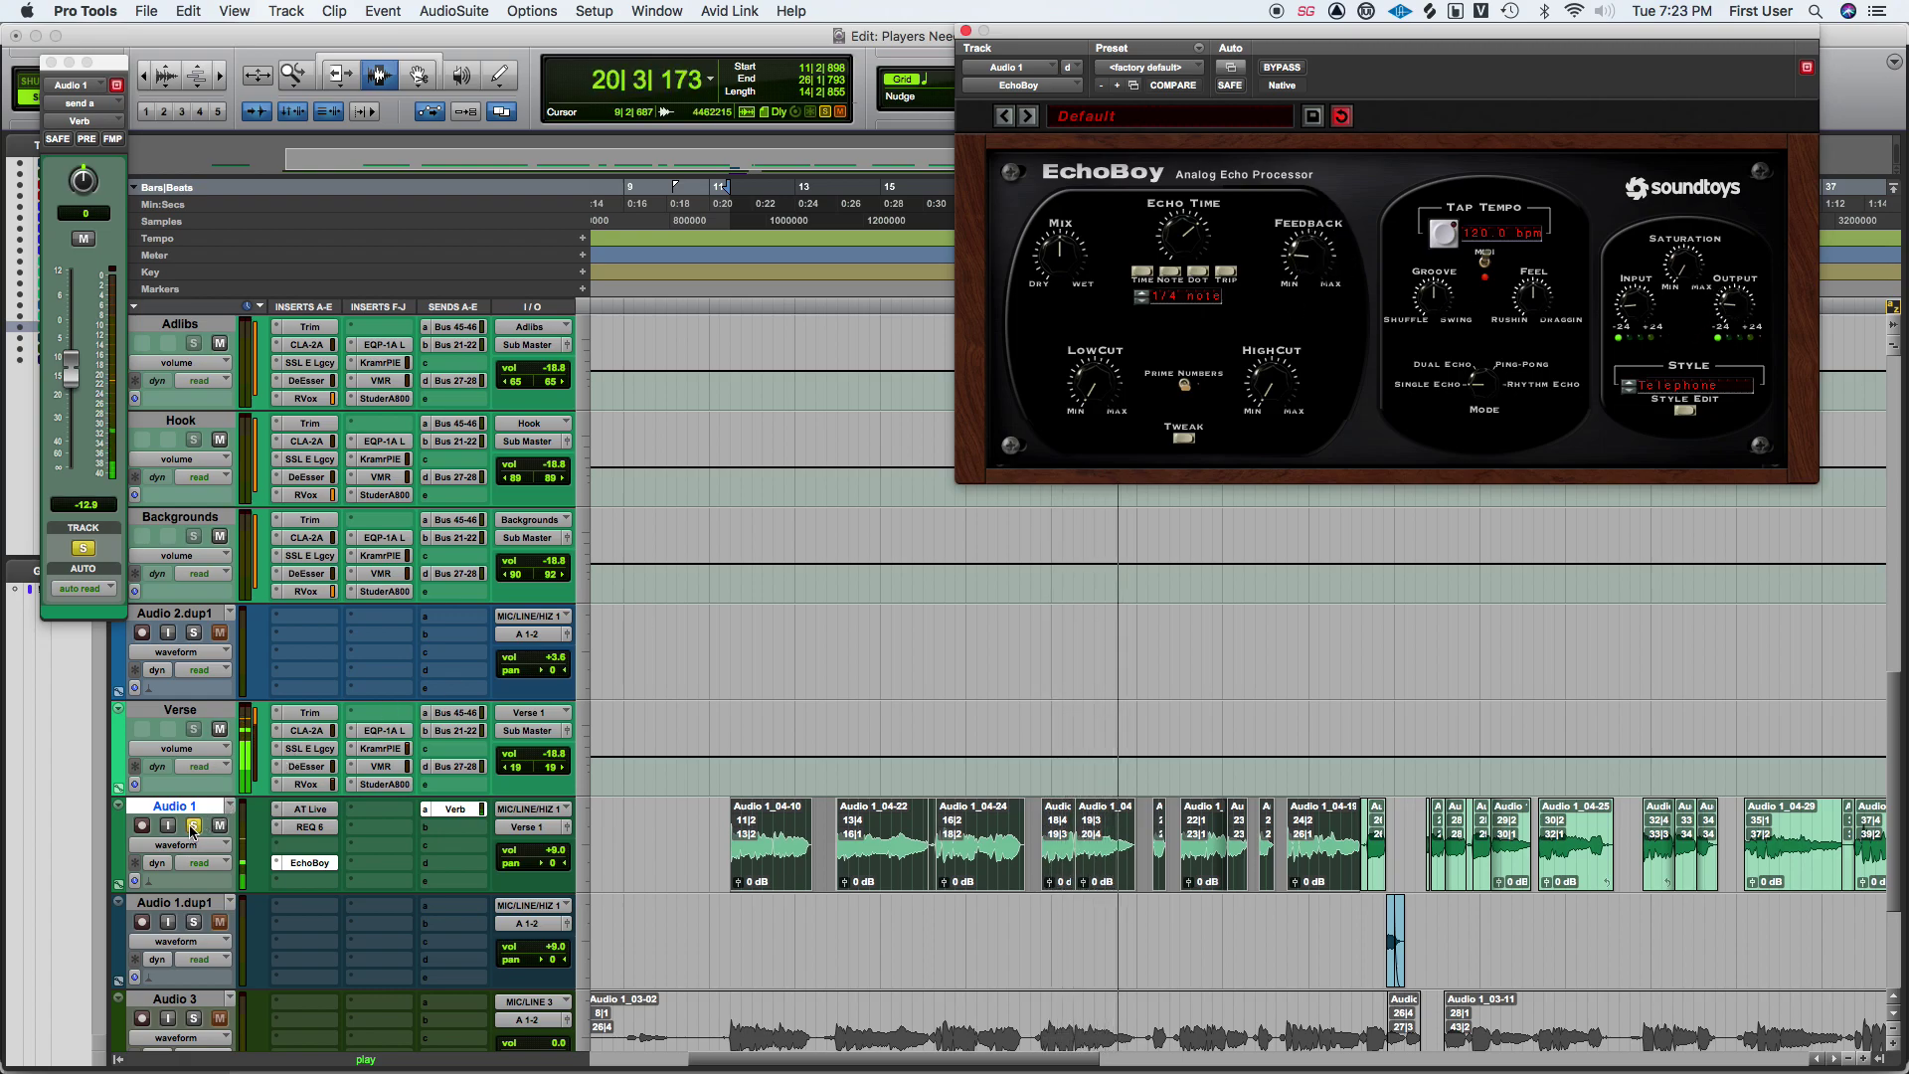
Unsolo Audio 1 and play the full mix from the start of the session.
{"action": "left_click", "coordinate": [193, 826]}
{"action": "scroll", "coordinate": [794, 713], "scroll_direction": "down", "scroll_amount": 10}
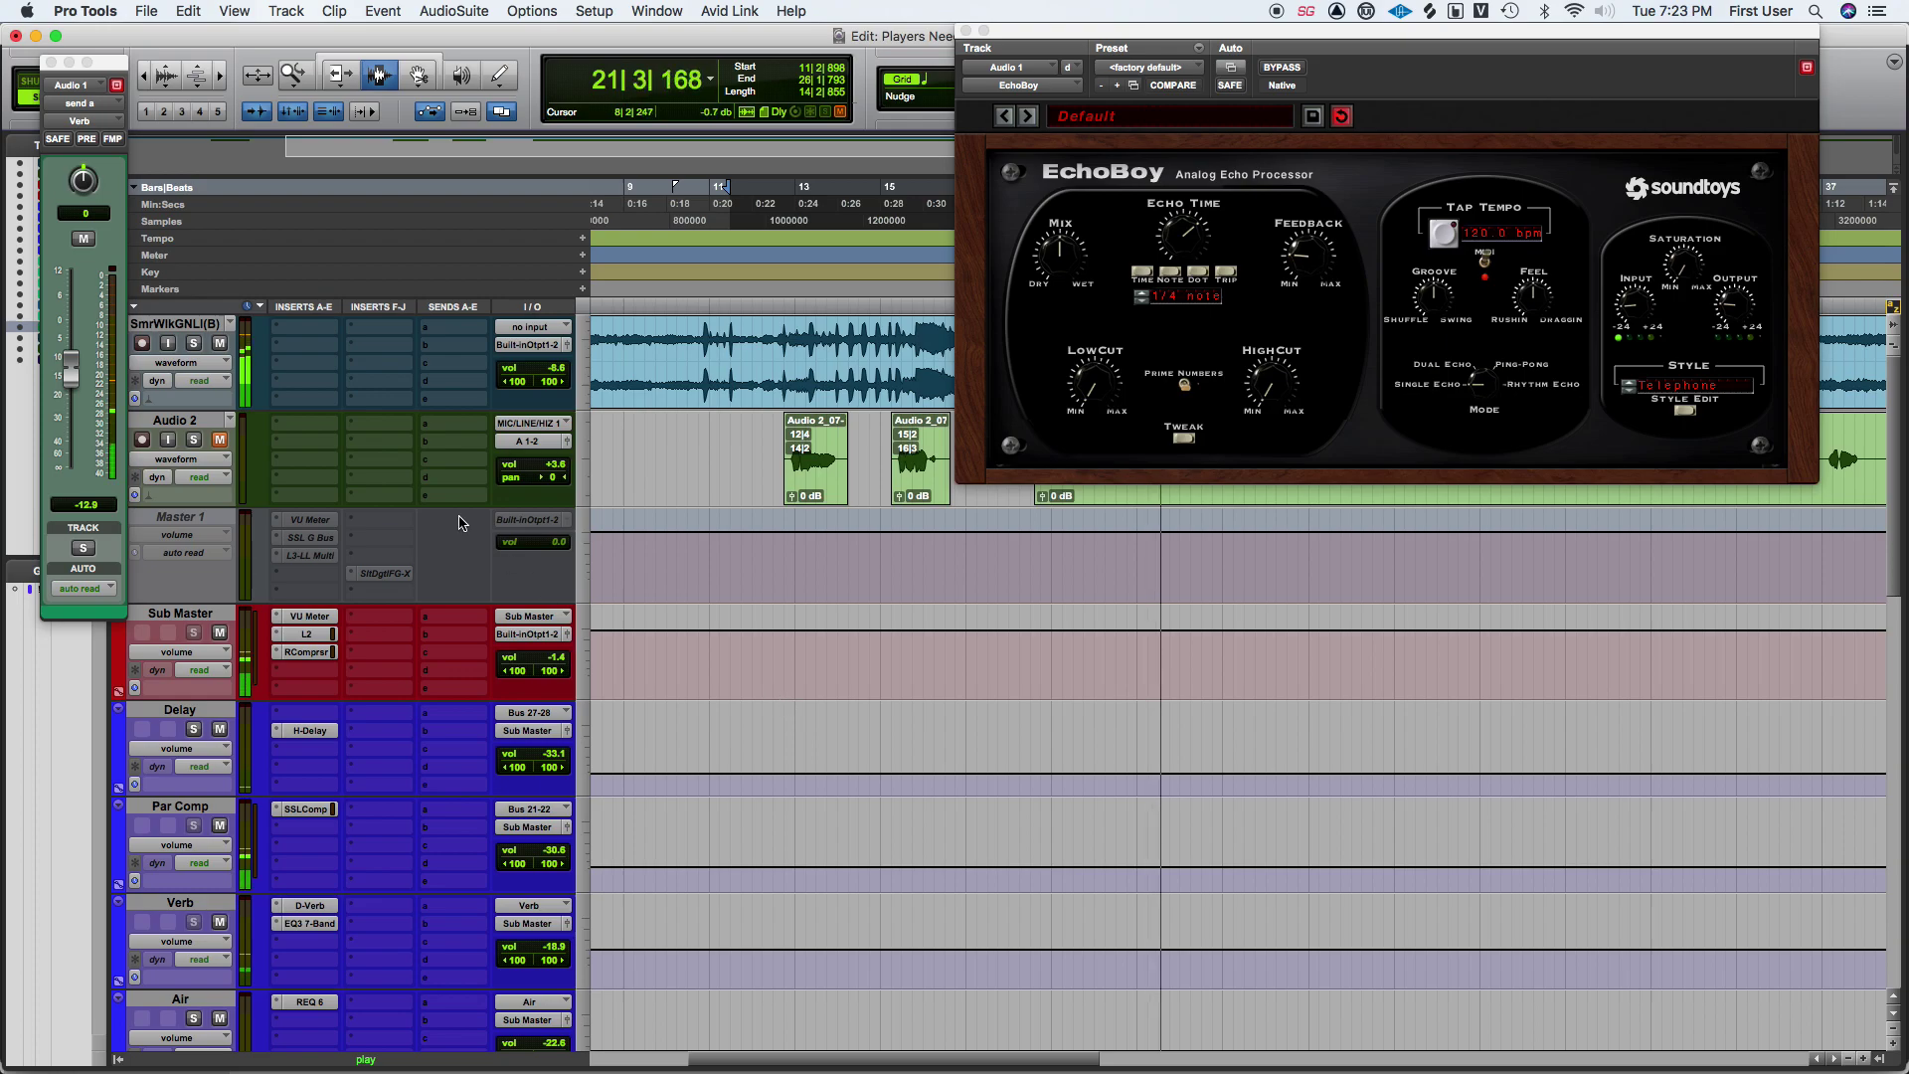
{"action": "scroll", "coordinate": [813, 701], "scroll_direction": "up", "scroll_amount": 8}
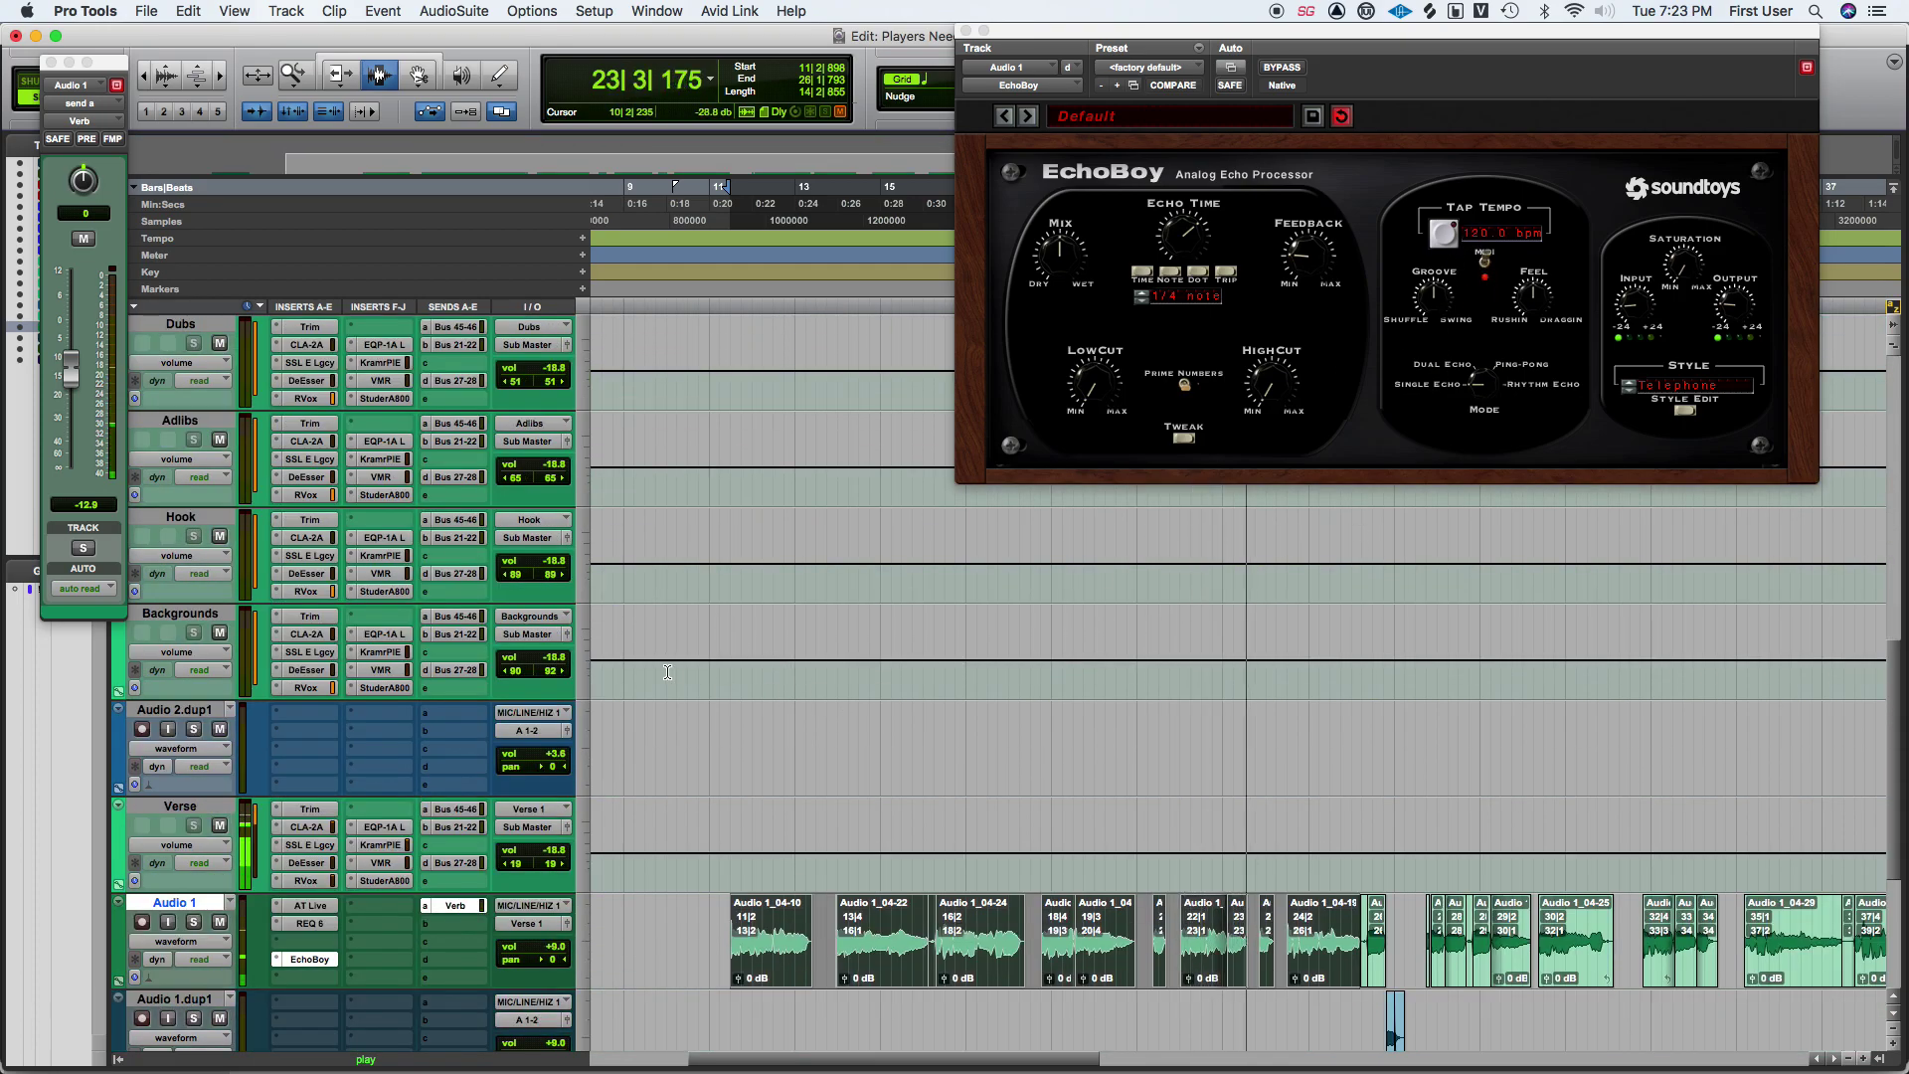
{"action": "scroll", "coordinate": [667, 672], "scroll_direction": "down", "scroll_amount": 10}
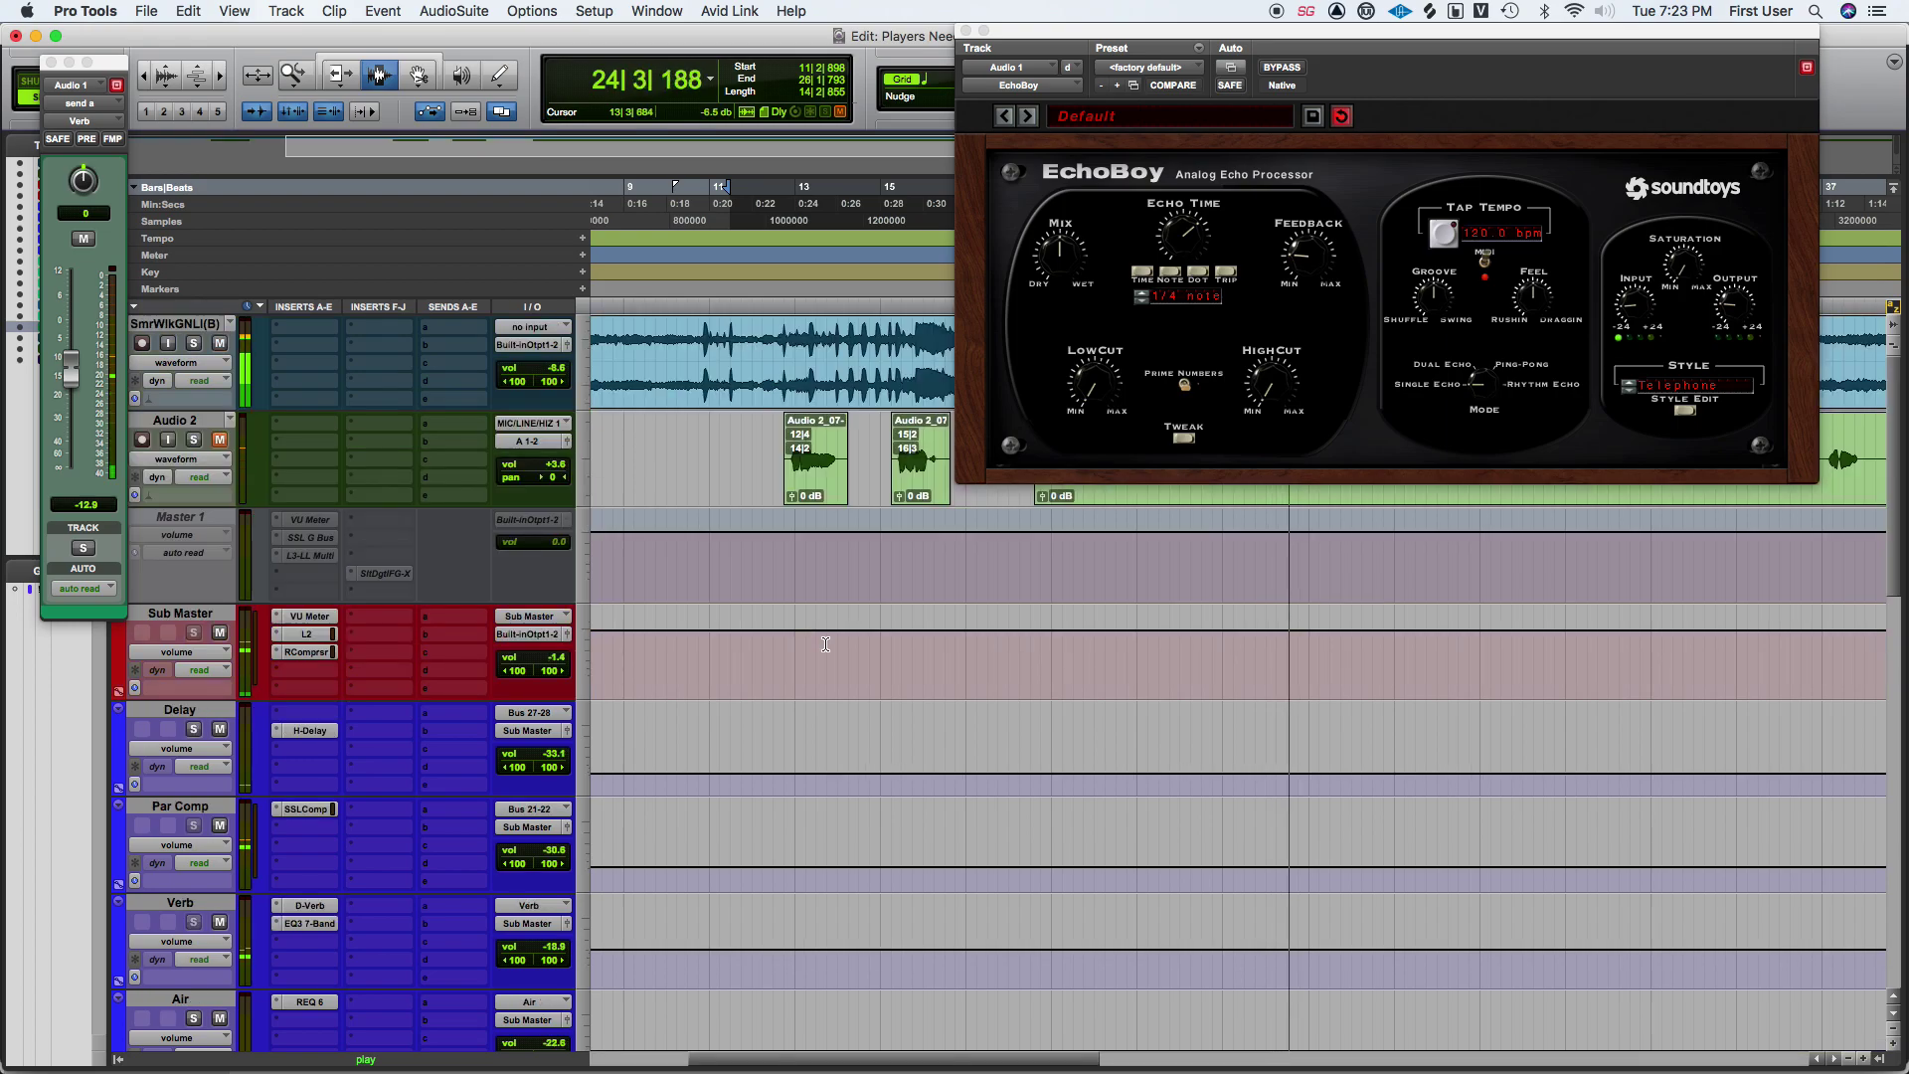
{"action": "key", "text": "super+KP_1"}
{"action": "key", "text": "super+KP_1"}
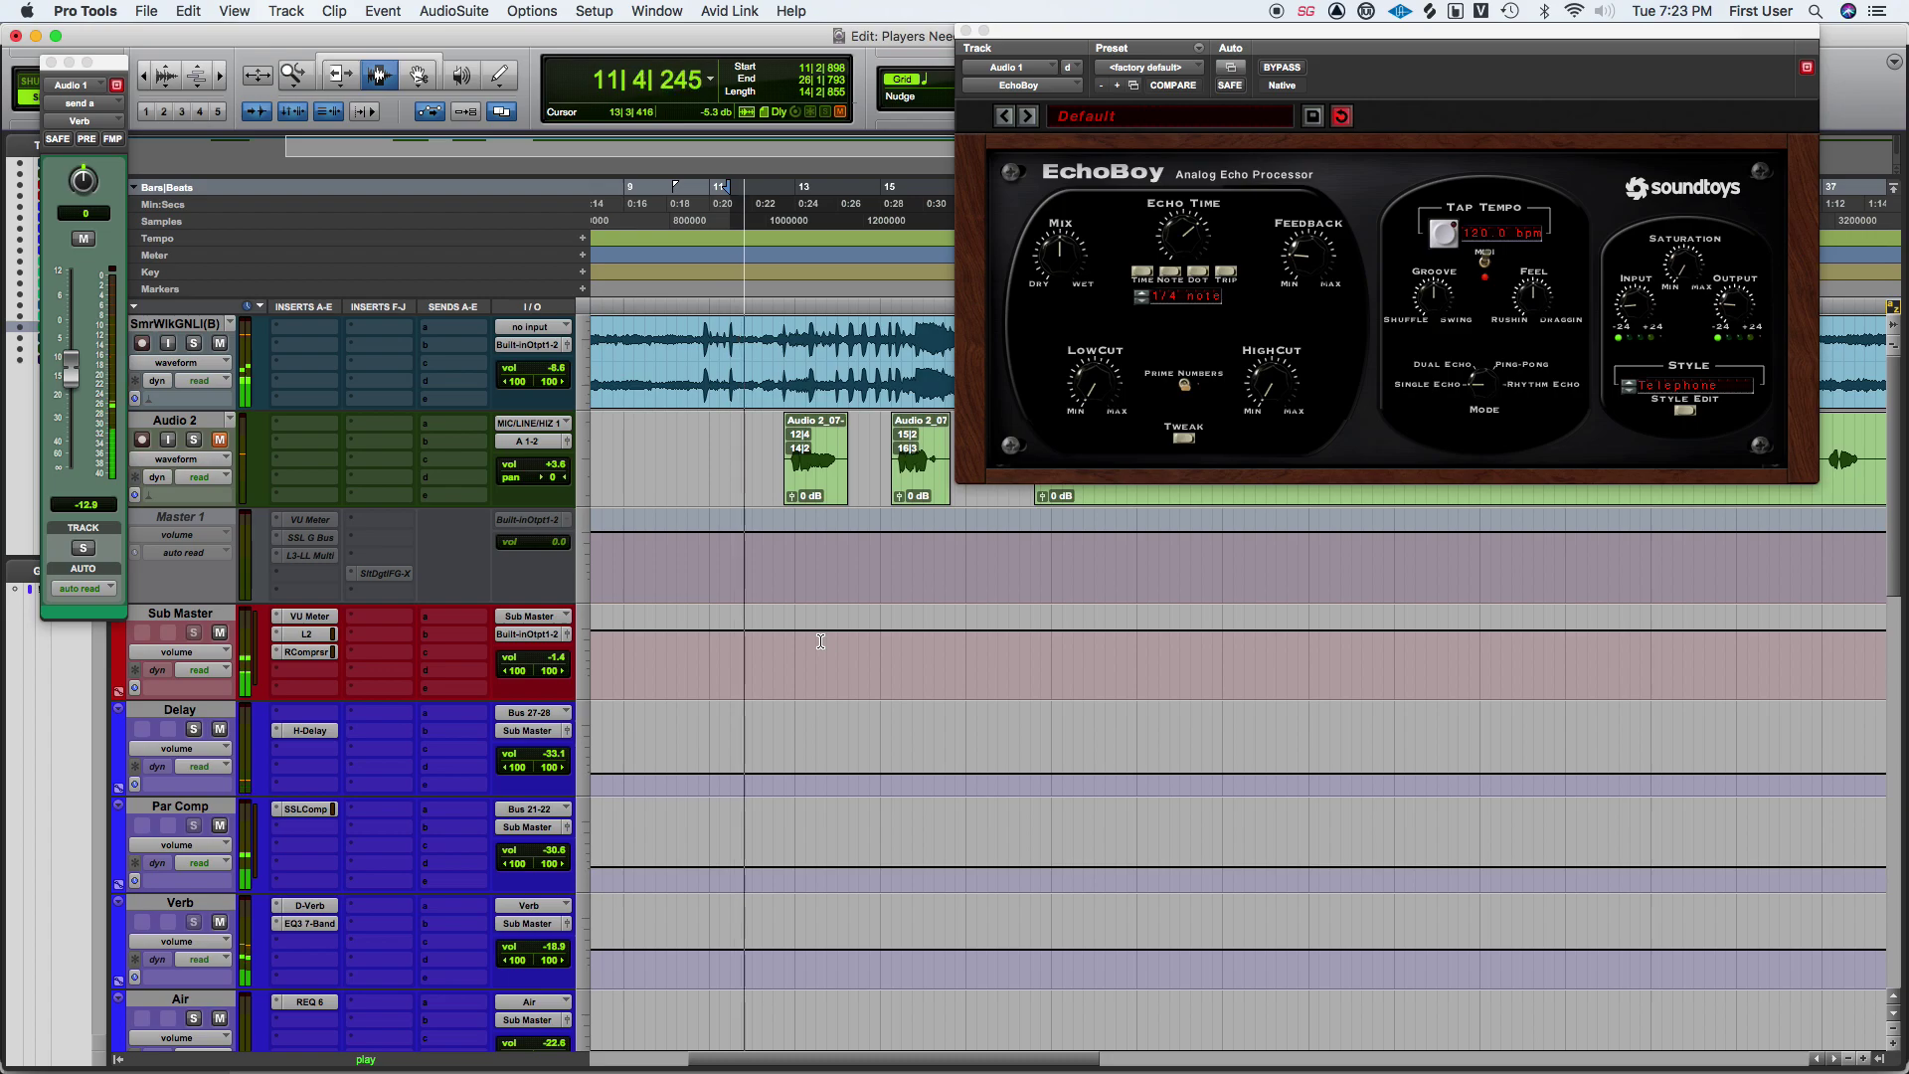
{"action": "key", "text": "space"}
{"action": "key", "text": "Return"}
{"action": "key", "text": "space"}
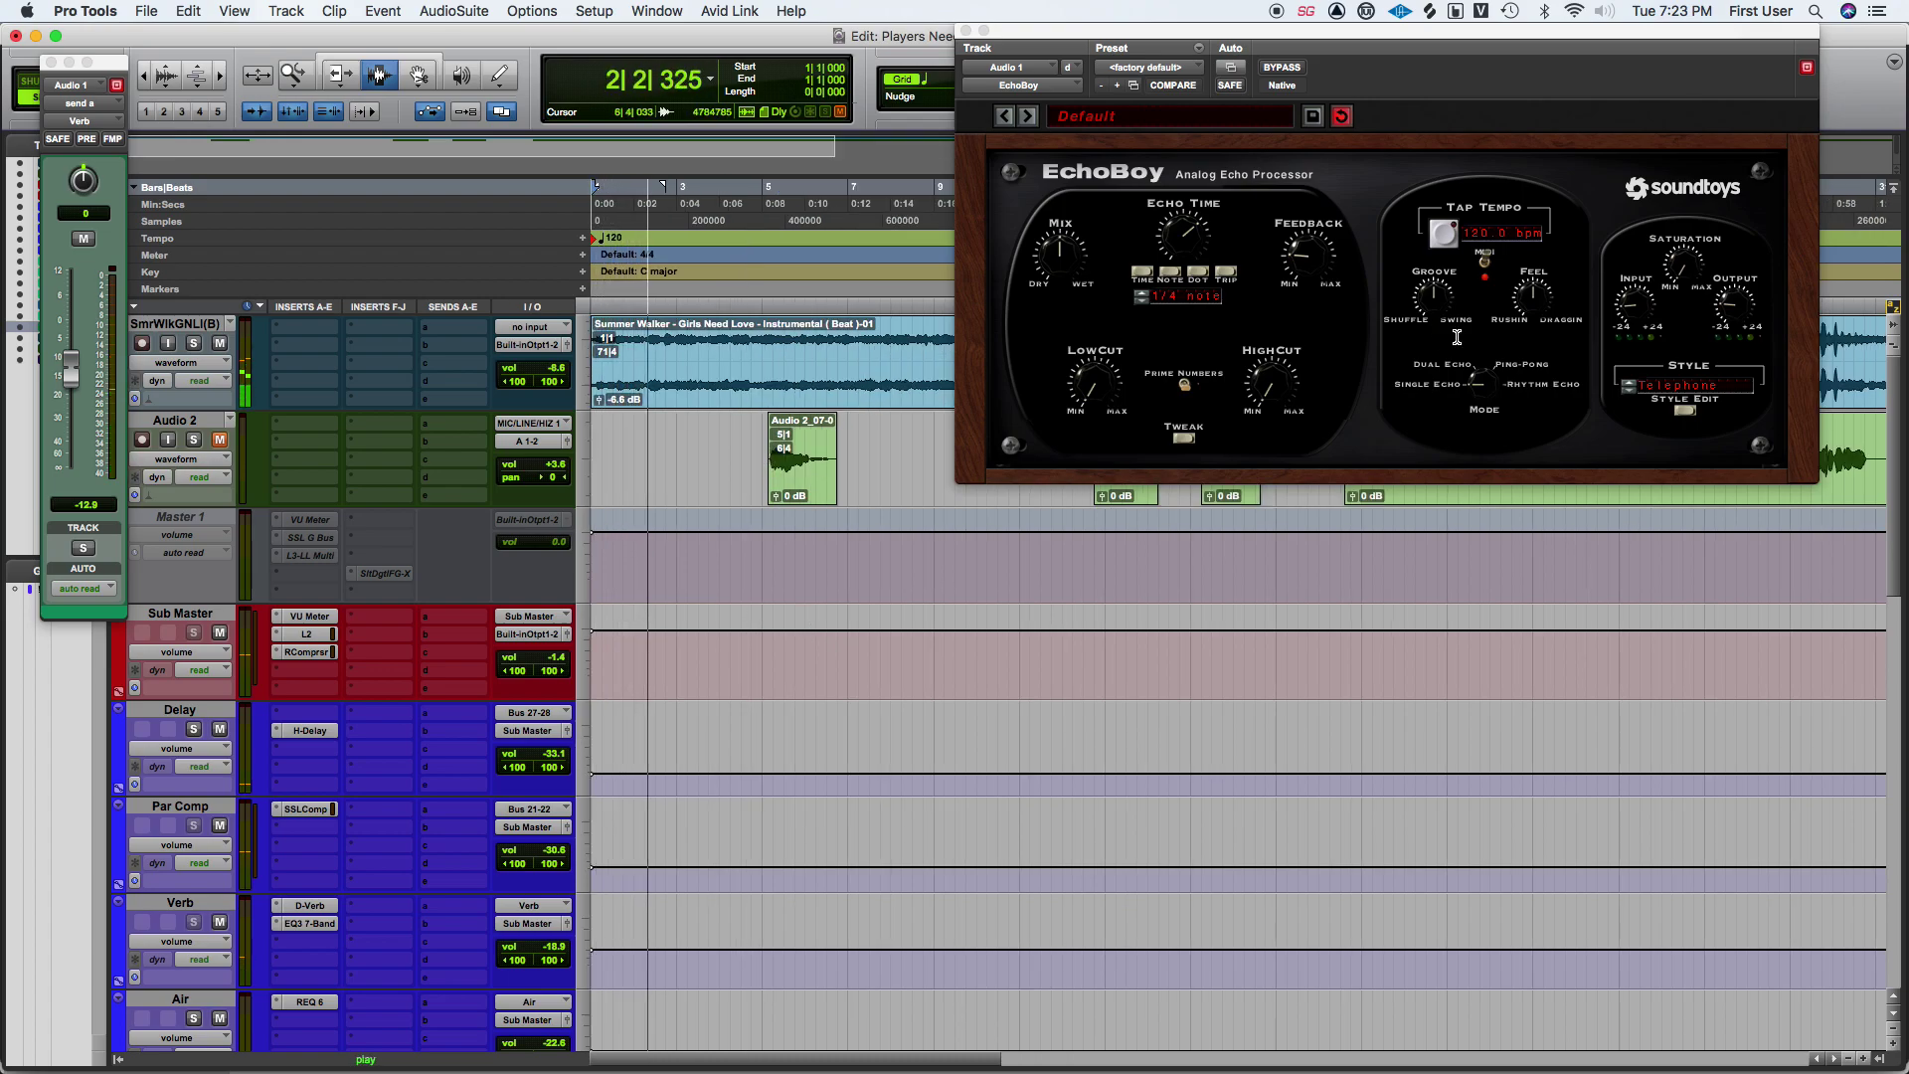
Match the session tempo to the instrumental, trying 100 and 98 before setting it to 97 BPM.
{"action": "key", "text": "super+KP_1"}
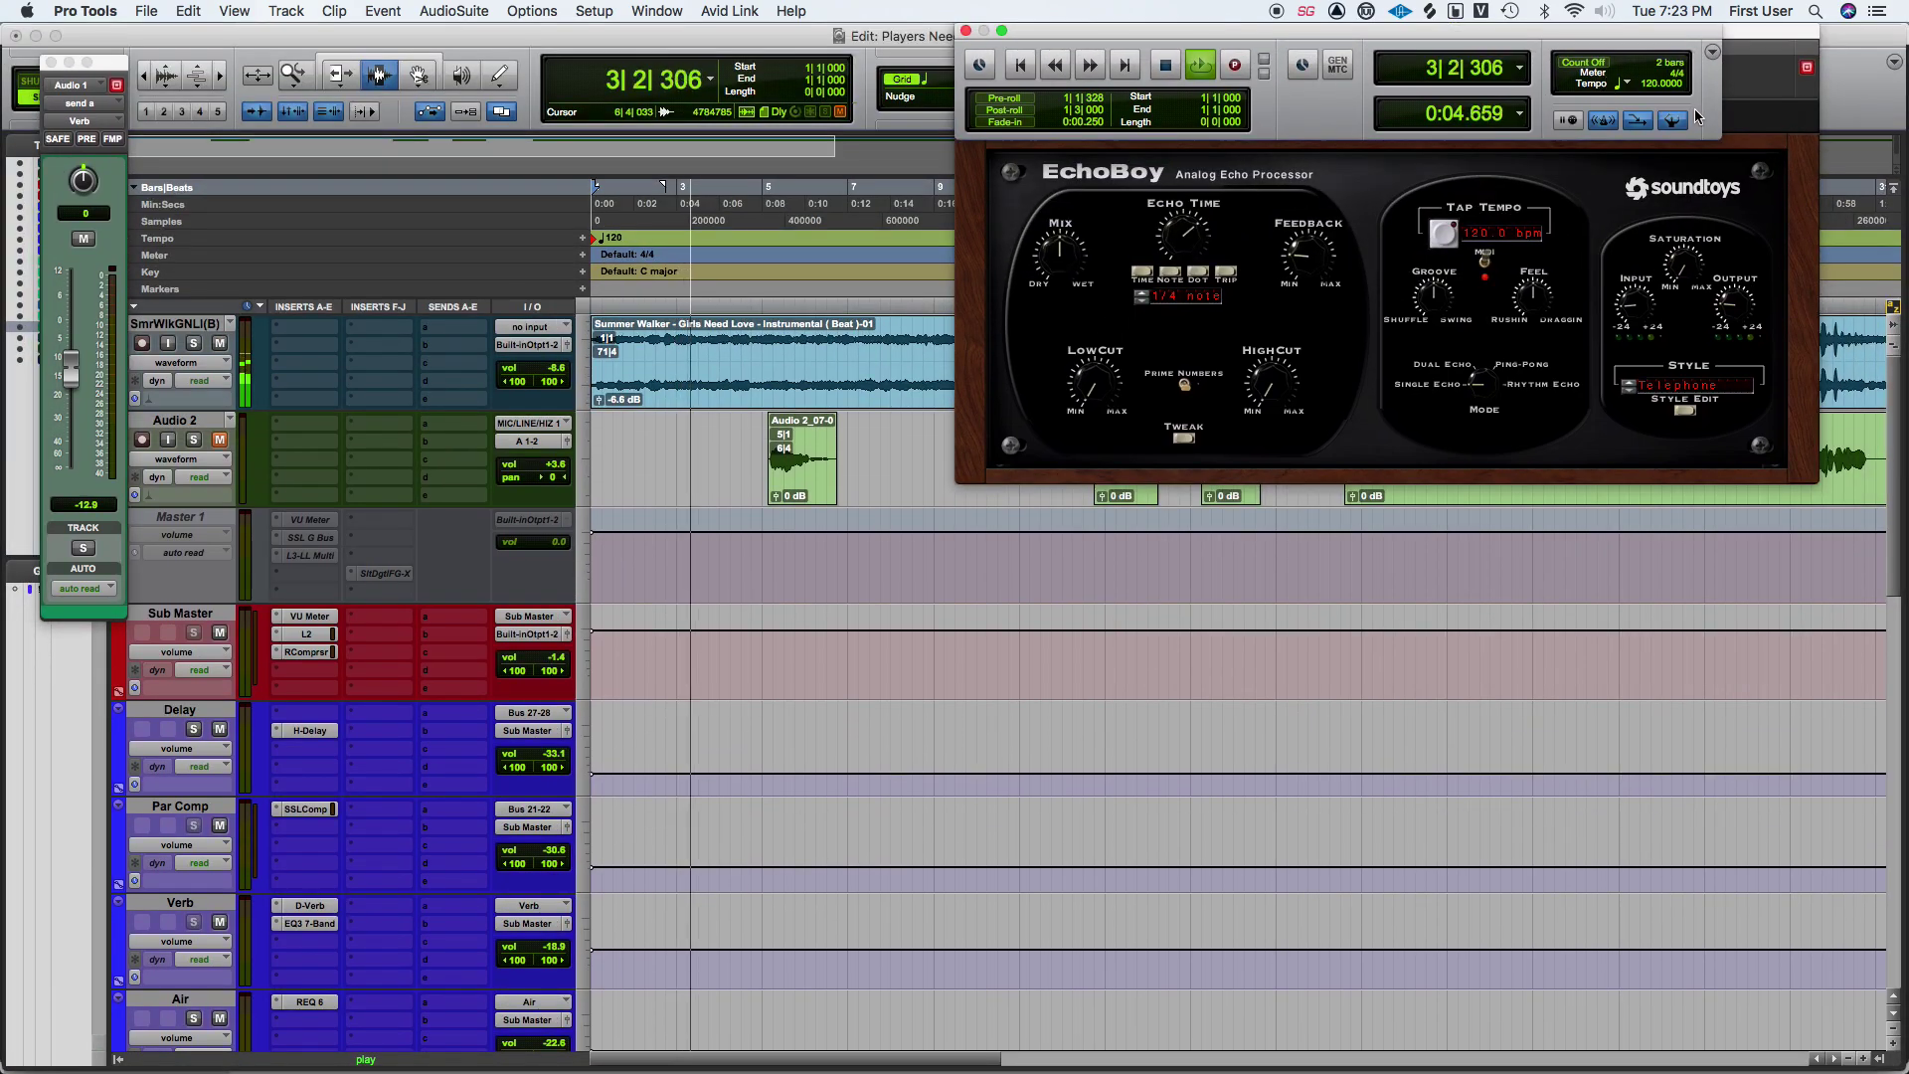
{"action": "left_click", "coordinate": [1655, 88]}
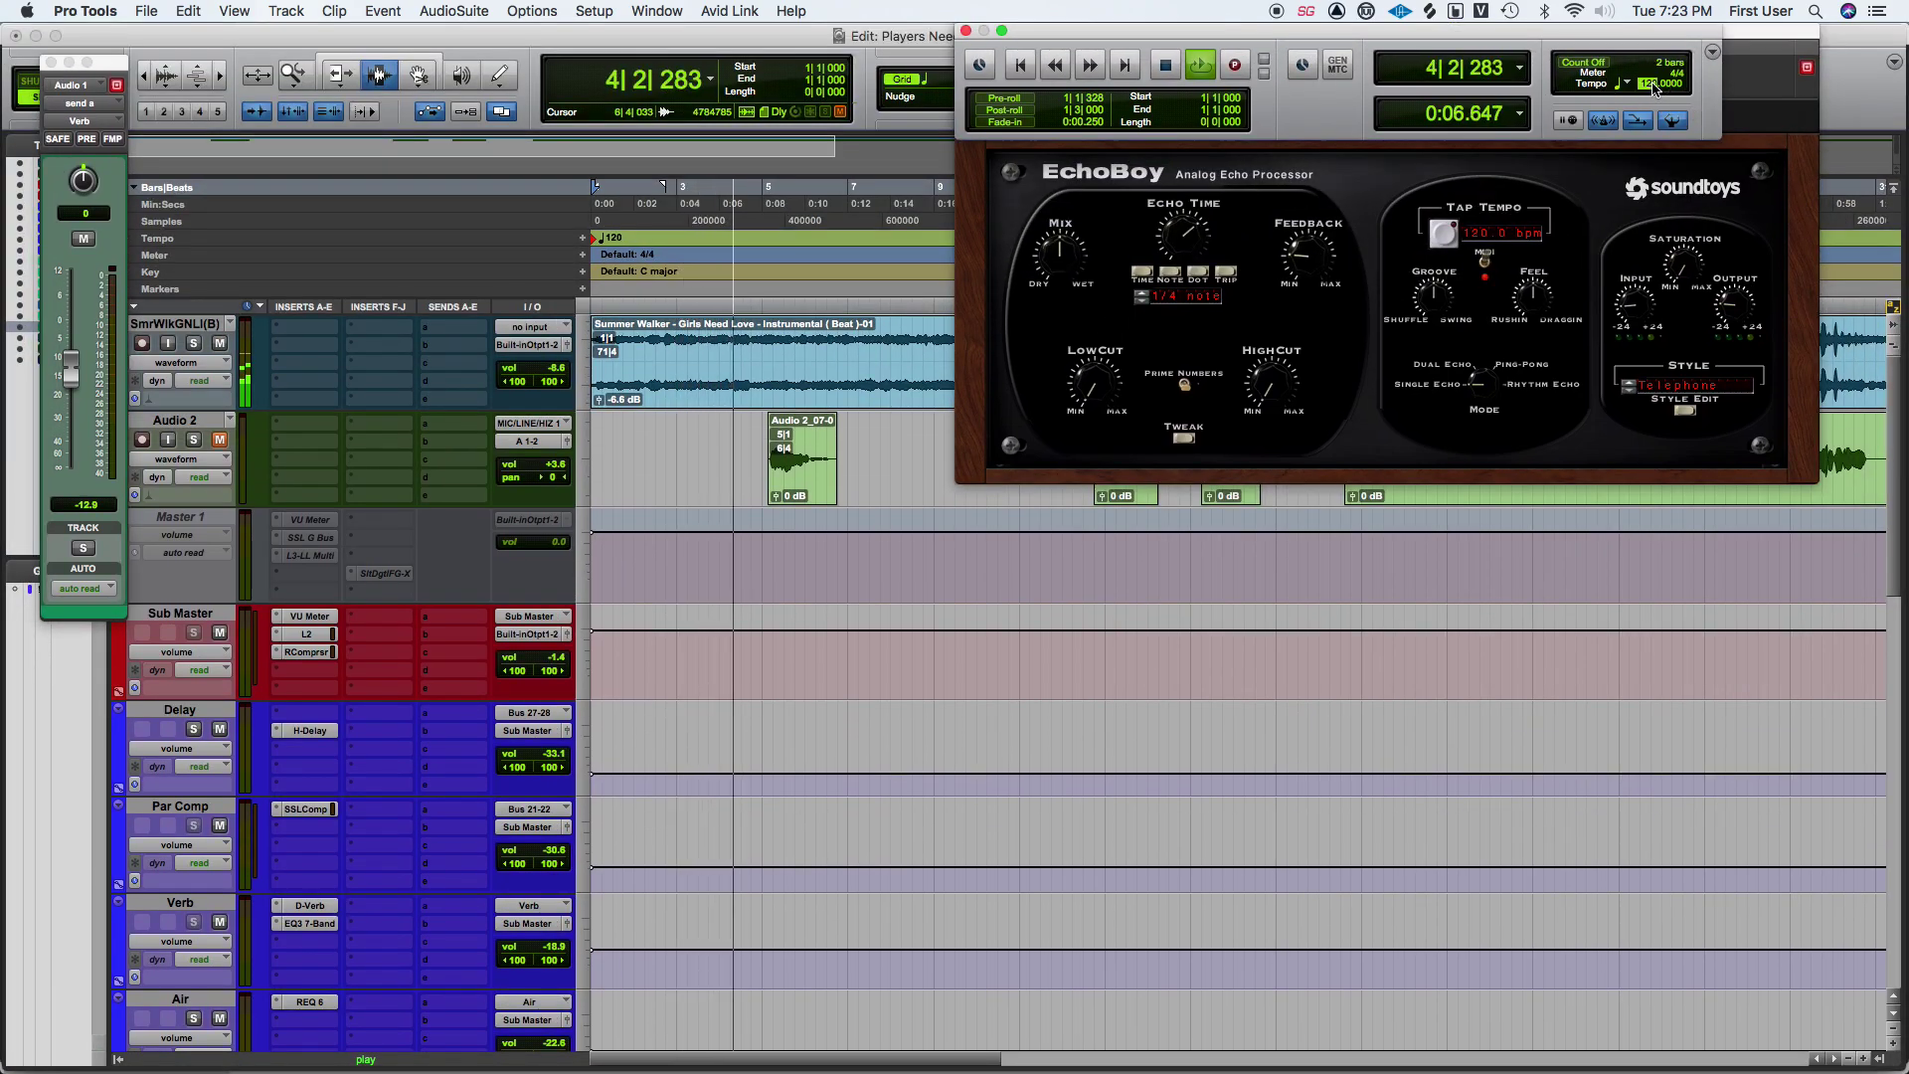
{"action": "type", "text": "100"}
{"action": "key", "text": "Return"}
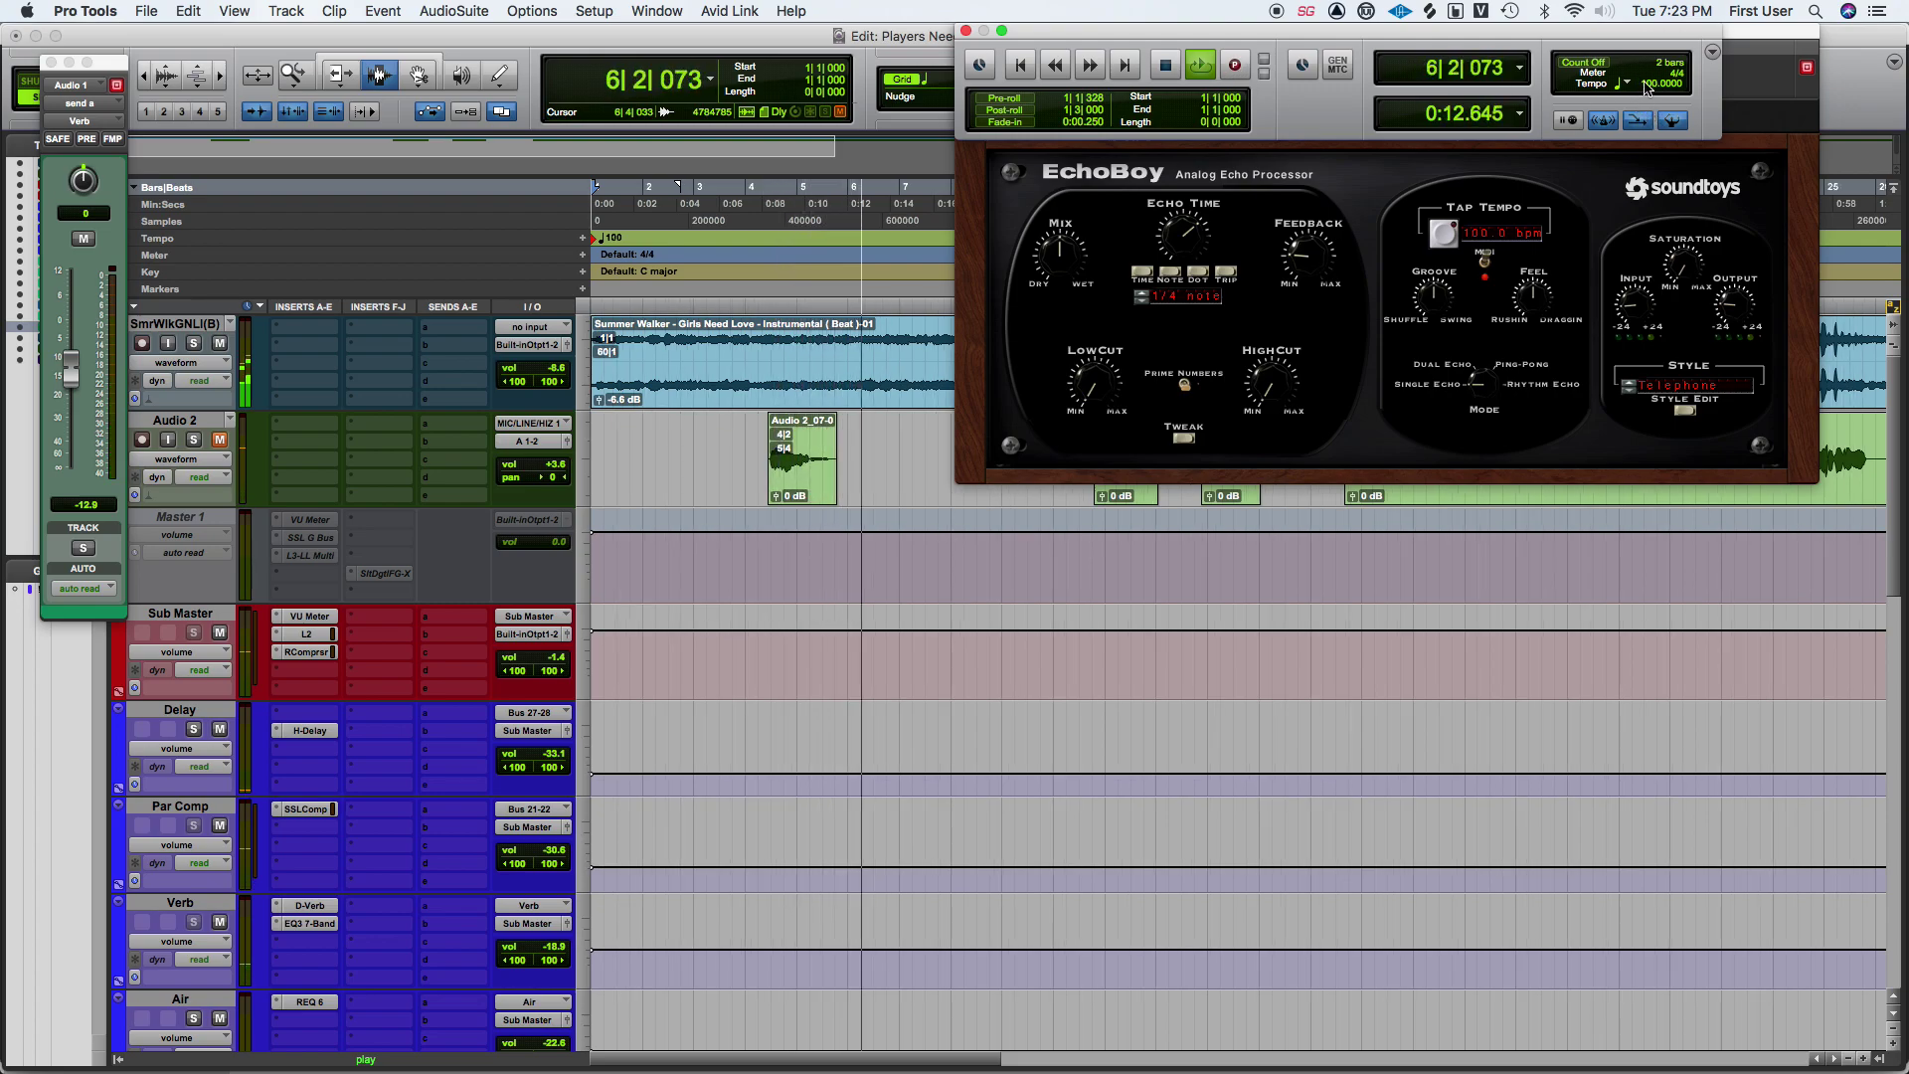
{"action": "left_click", "coordinate": [1652, 86]}
{"action": "type", "text": "98"}
{"action": "key", "text": "Return"}
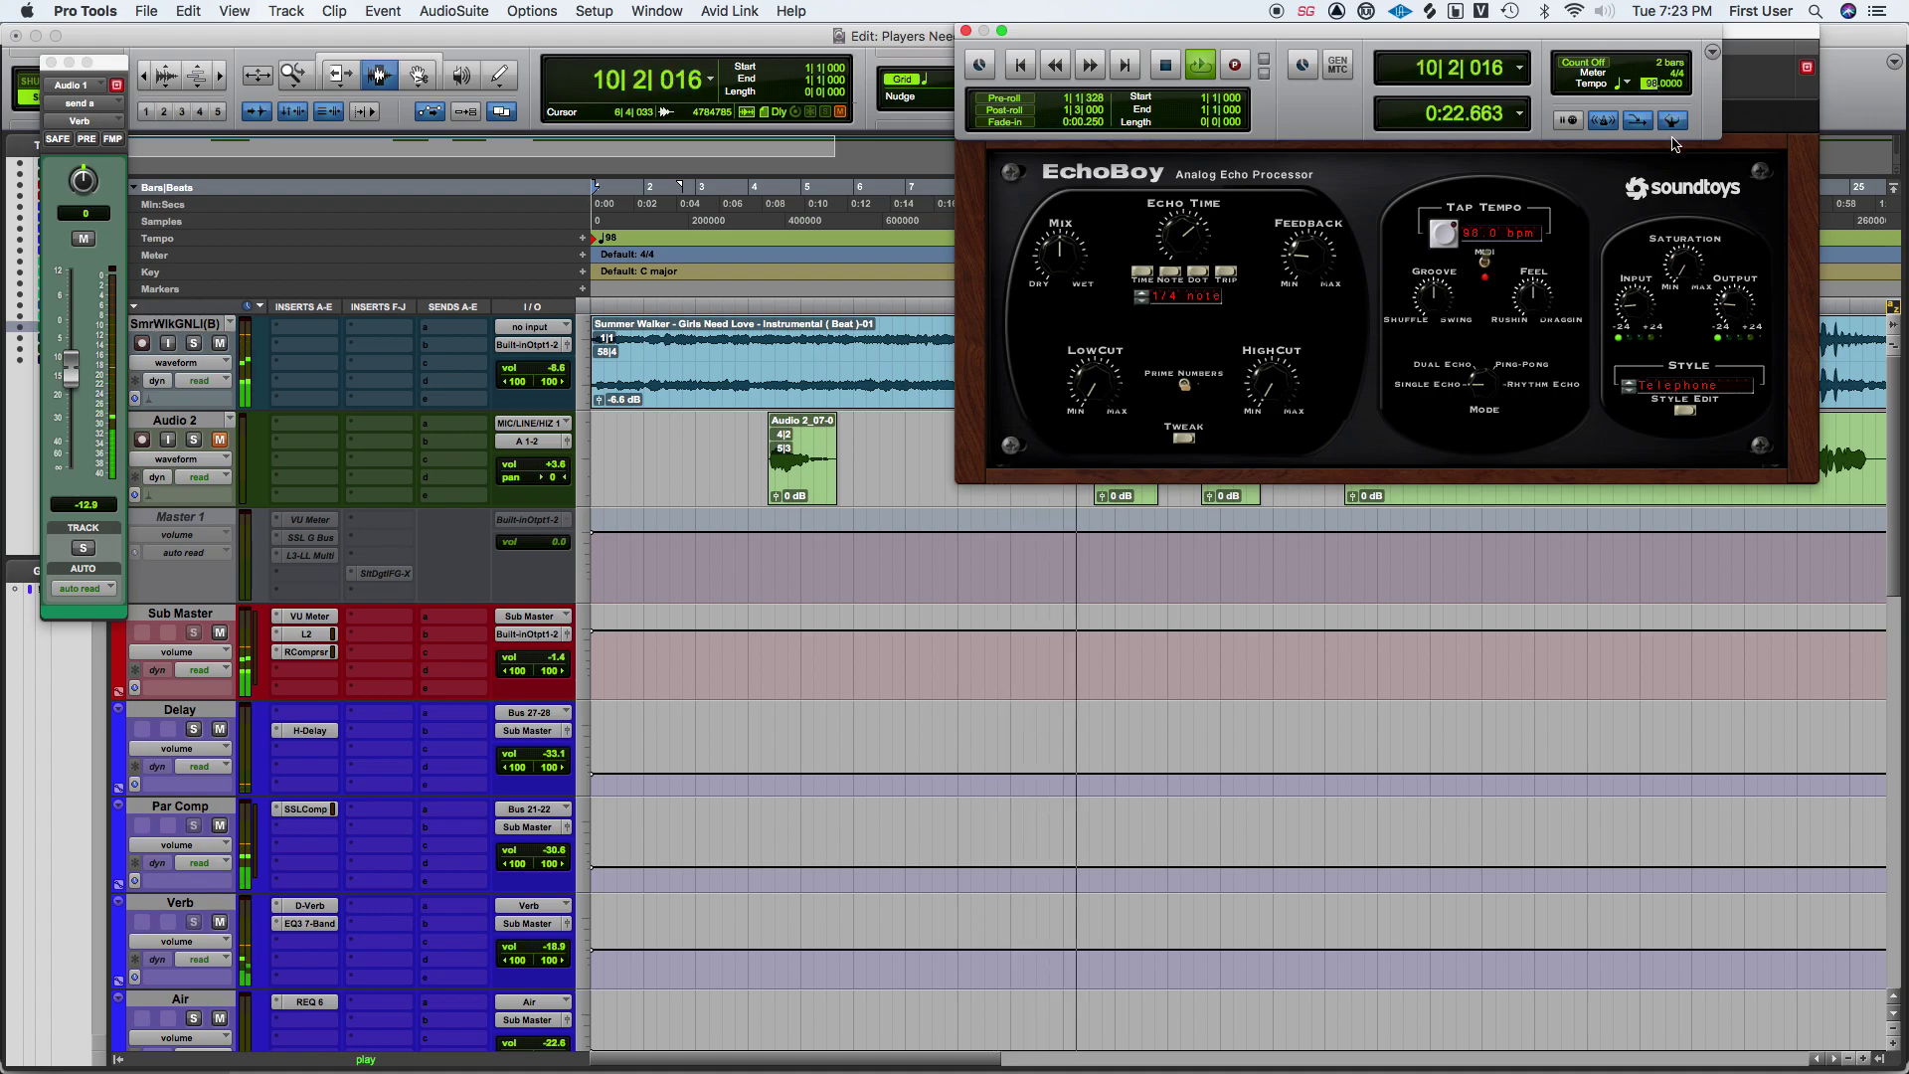
{"action": "key", "text": "Return"}
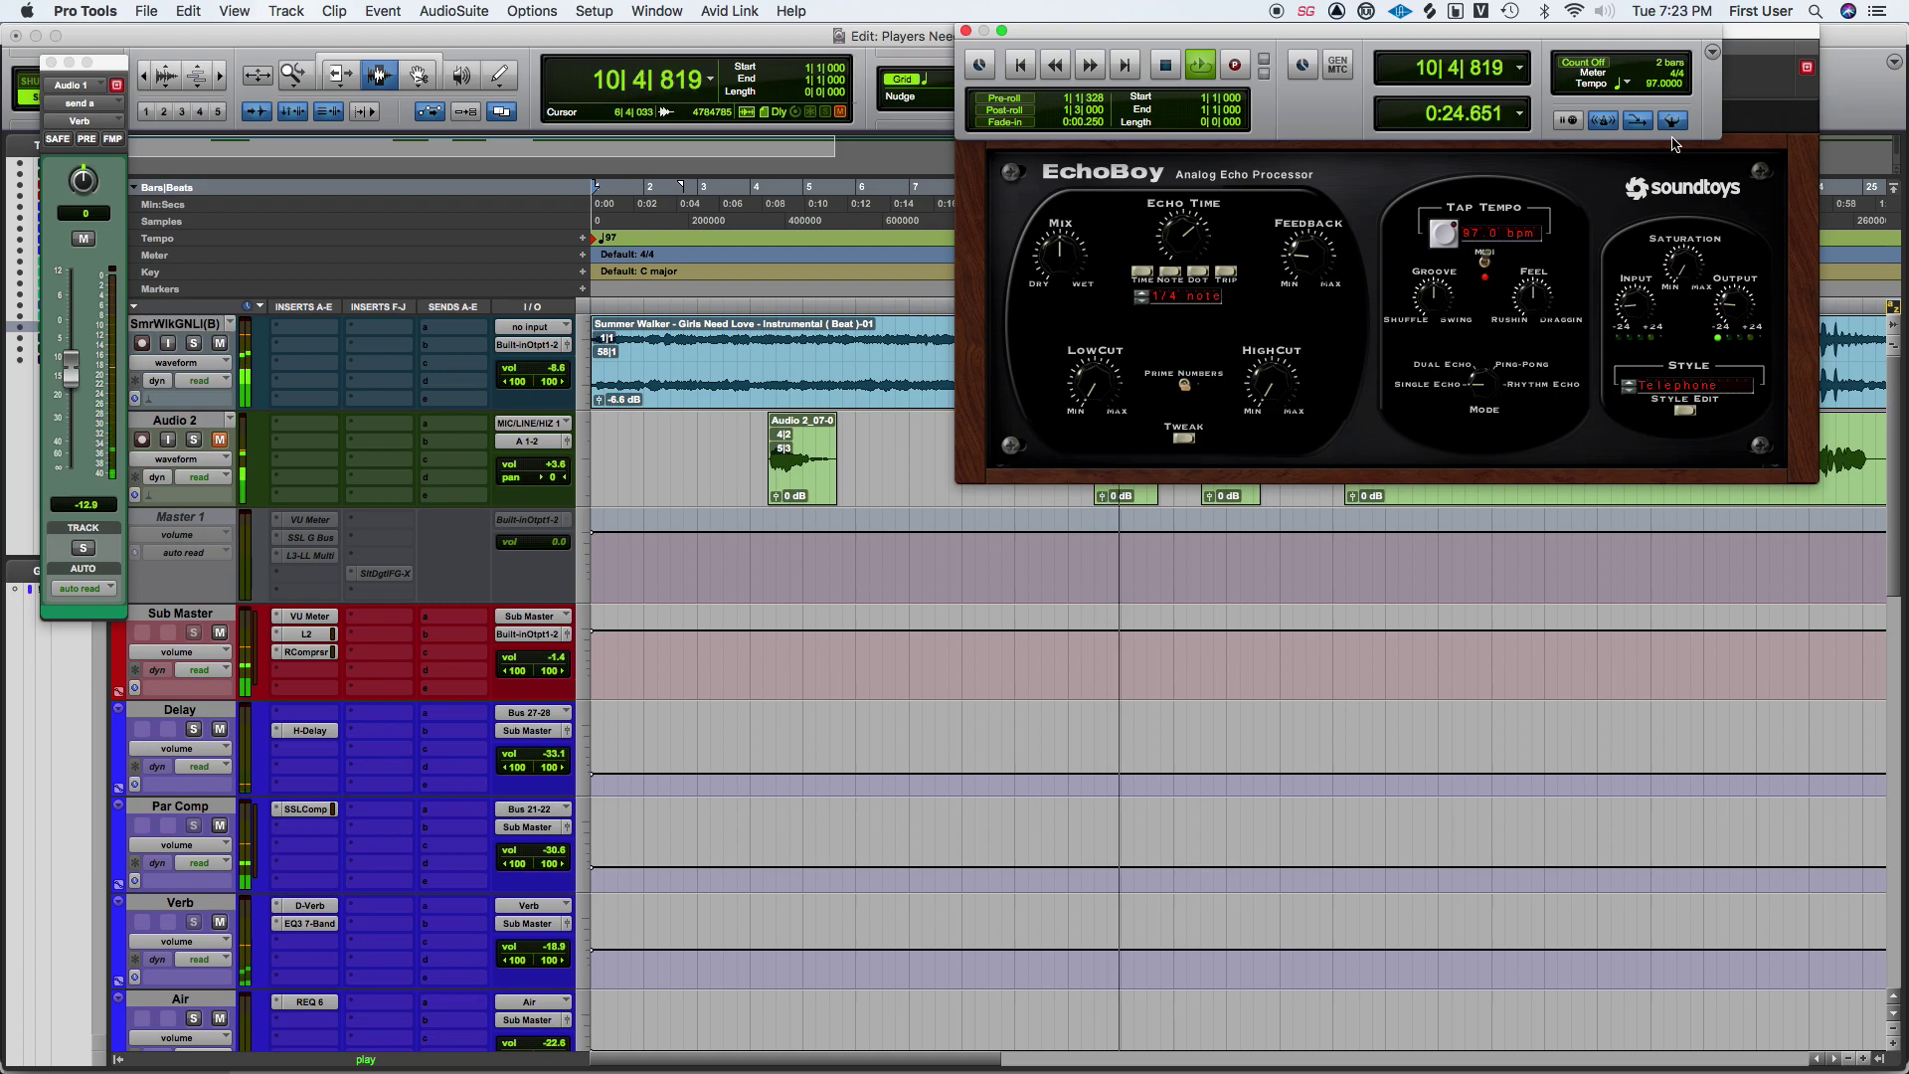
Close the Transport, EchoBoy and Audio 1 send windows.
{"action": "left_click", "coordinate": [965, 31]}
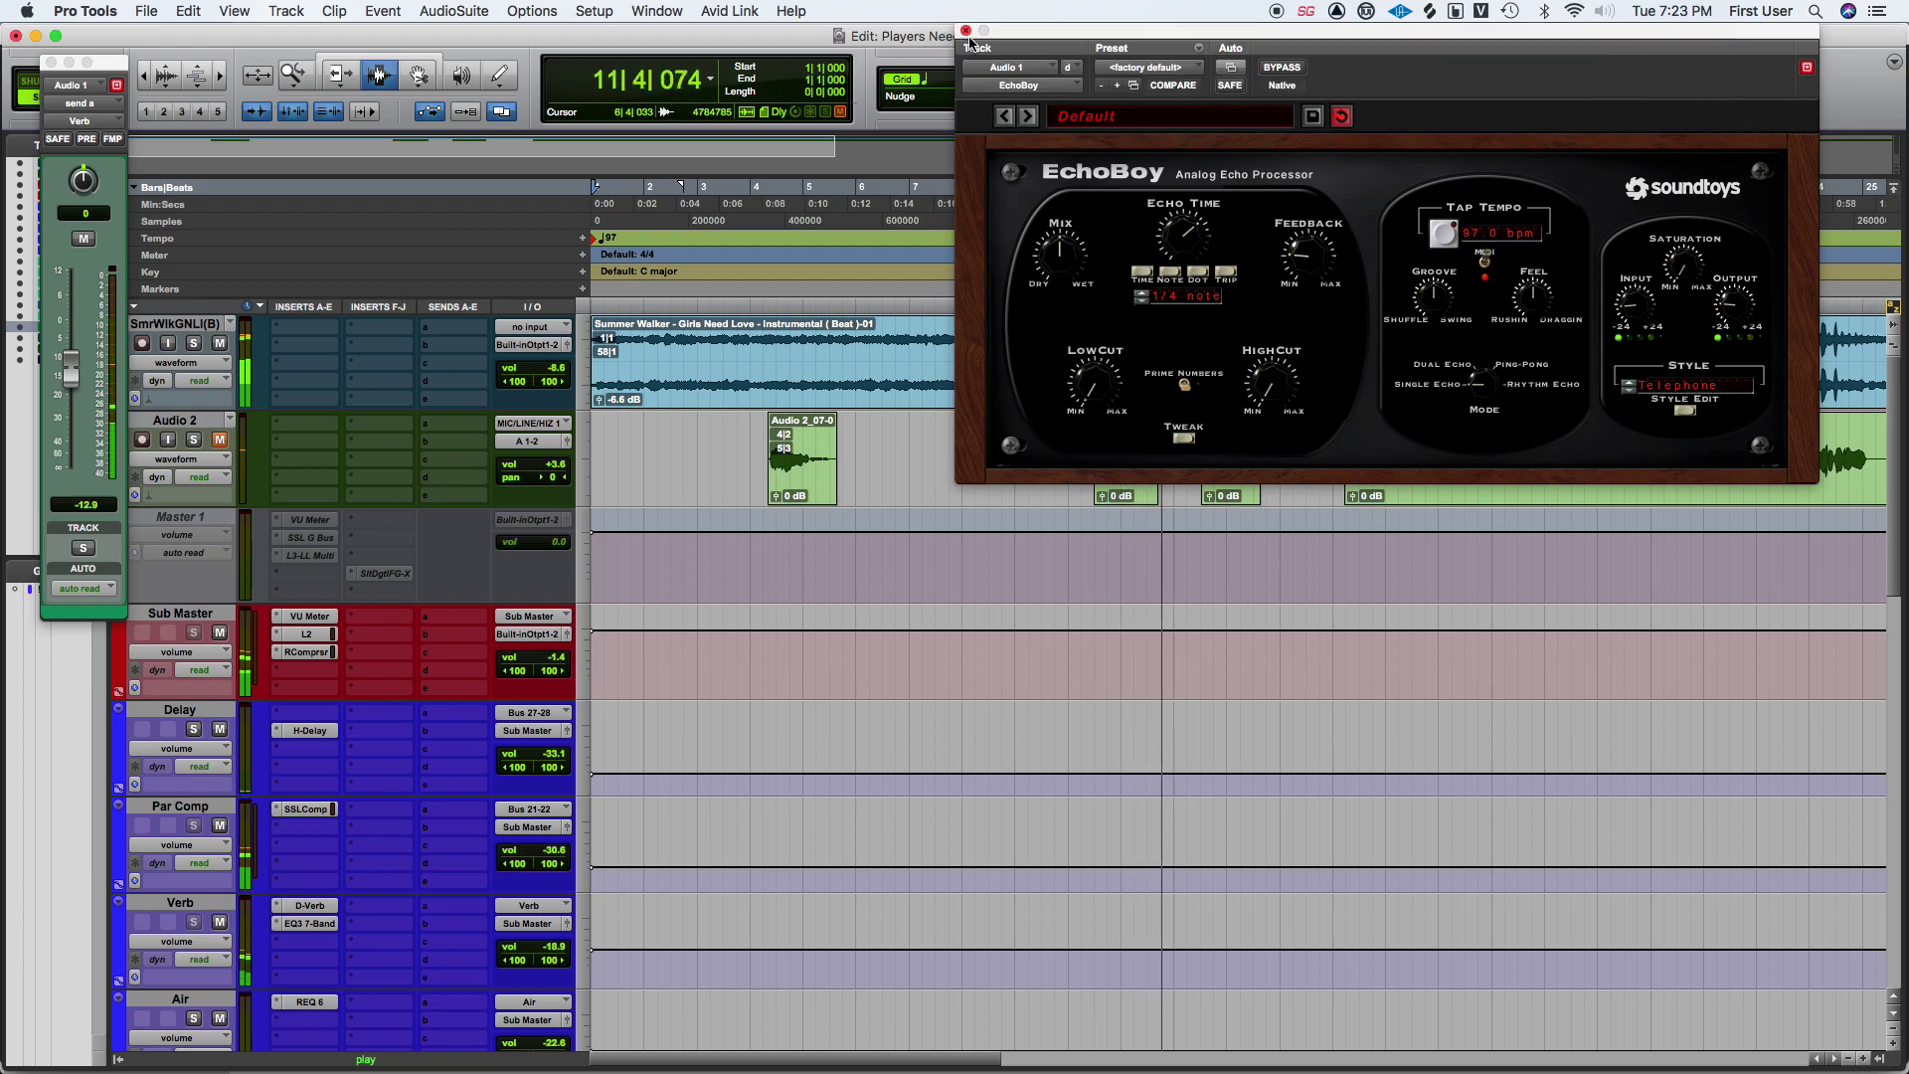
{"action": "left_click", "coordinate": [964, 30]}
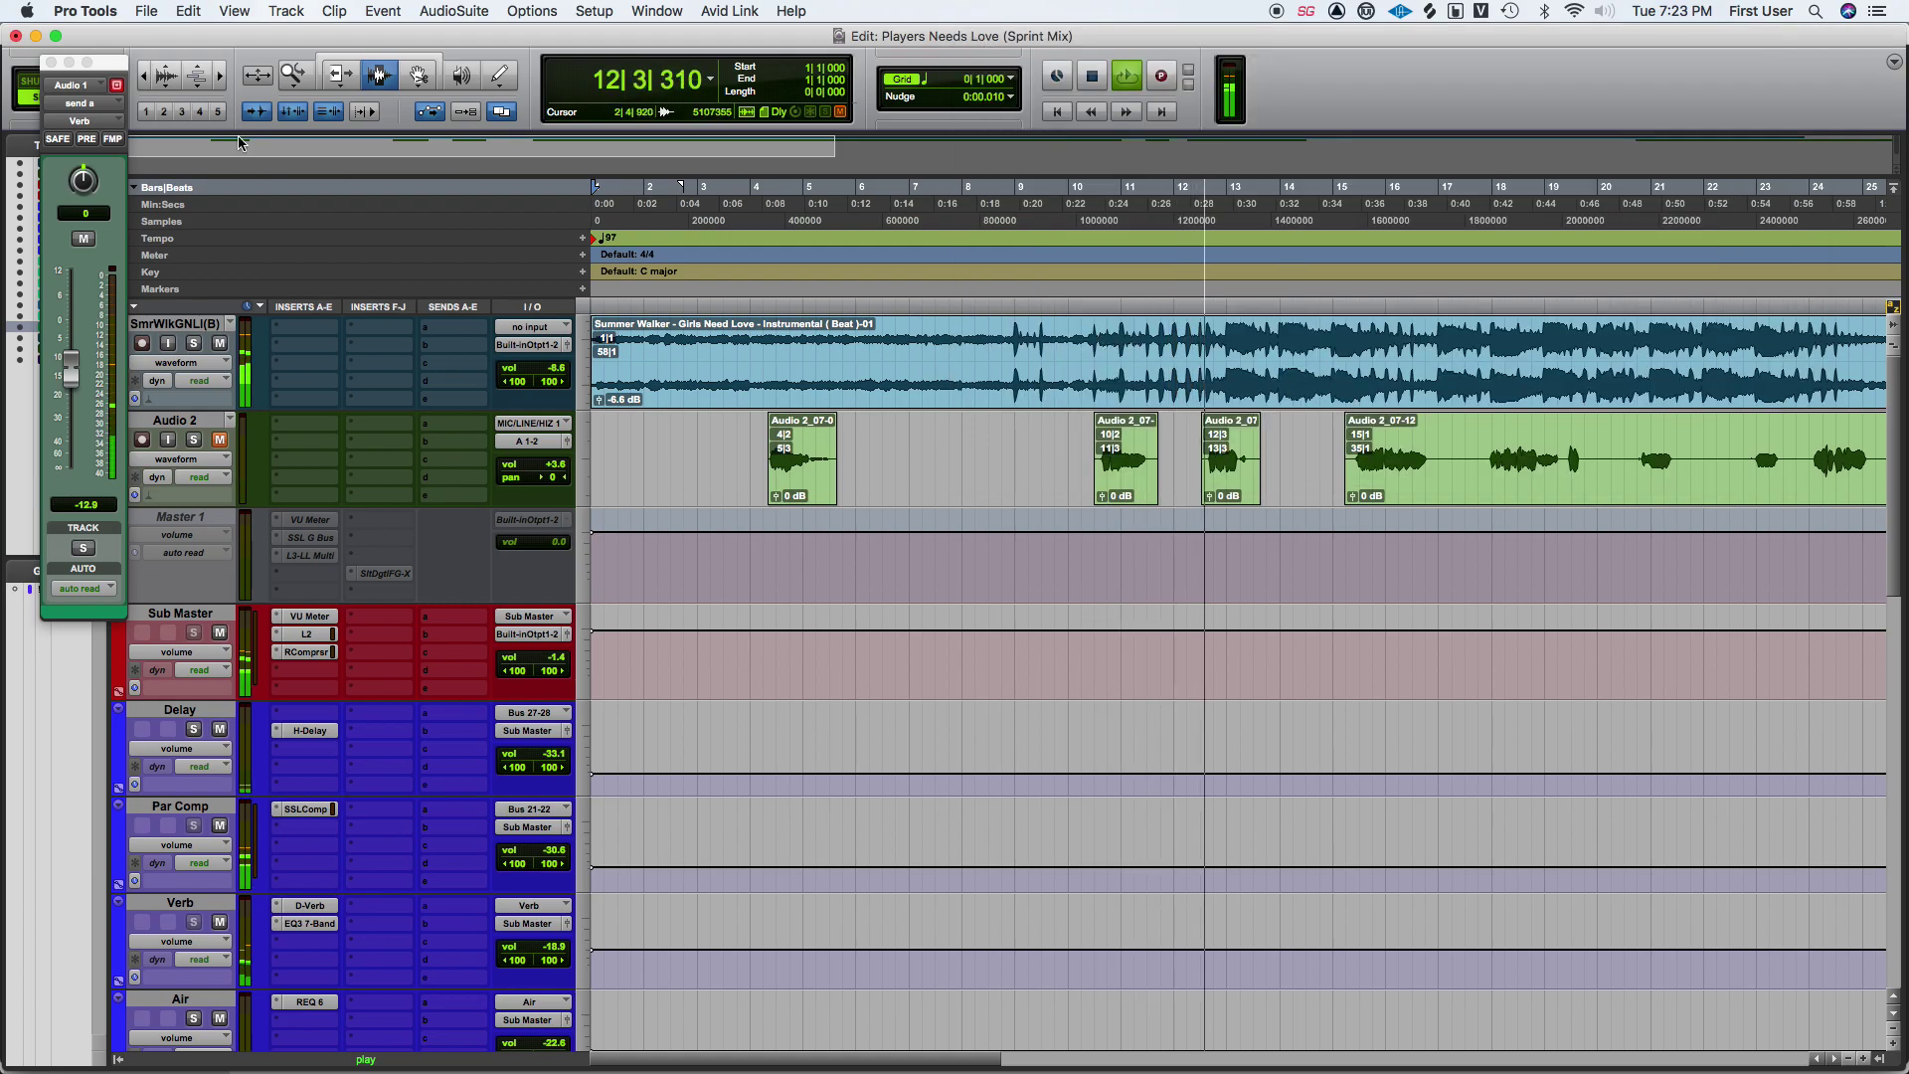
{"action": "left_click", "coordinate": [52, 62]}
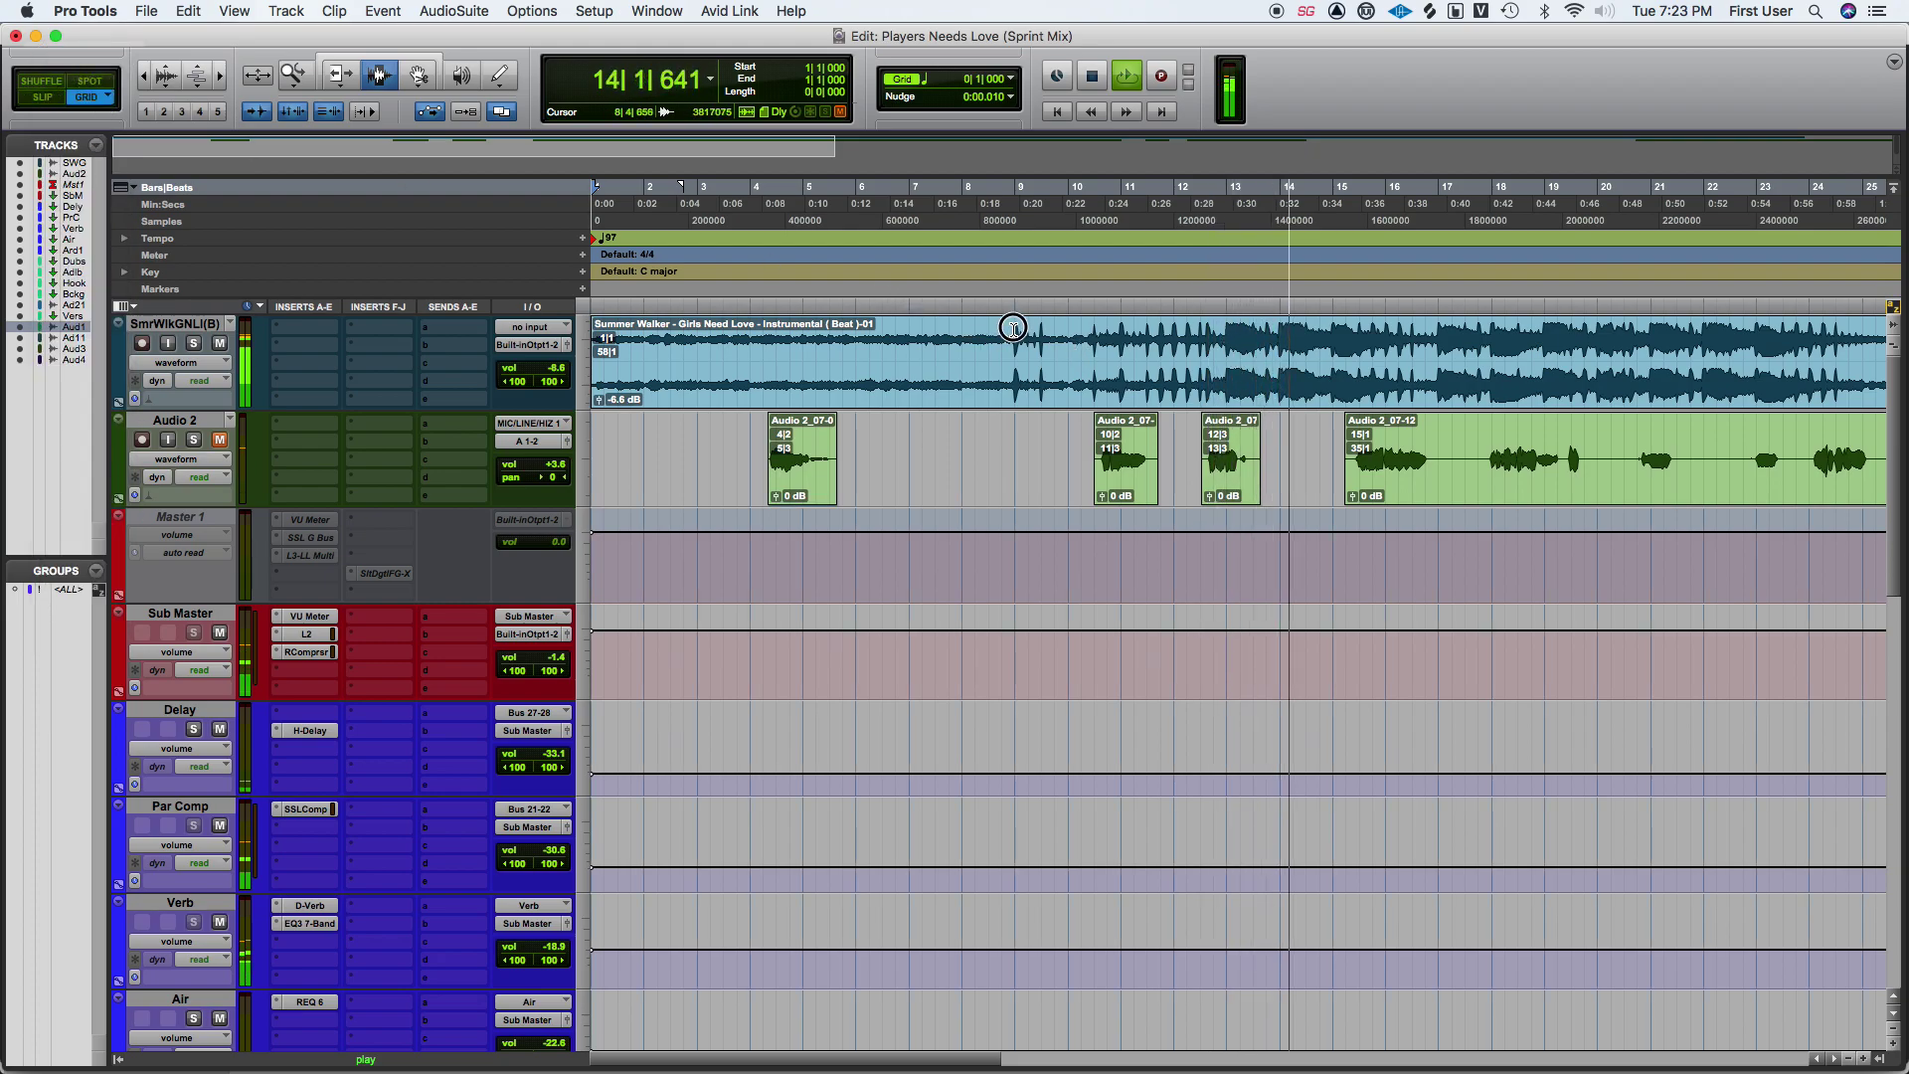
Select bars 9 to 18 of the instrumental track for playback.
{"action": "left_click_drag", "start_coordinate": [1016, 368], "coordinate": [1496, 369]}
{"action": "scroll", "coordinate": [1054, 656], "scroll_direction": "down", "scroll_amount": 15}
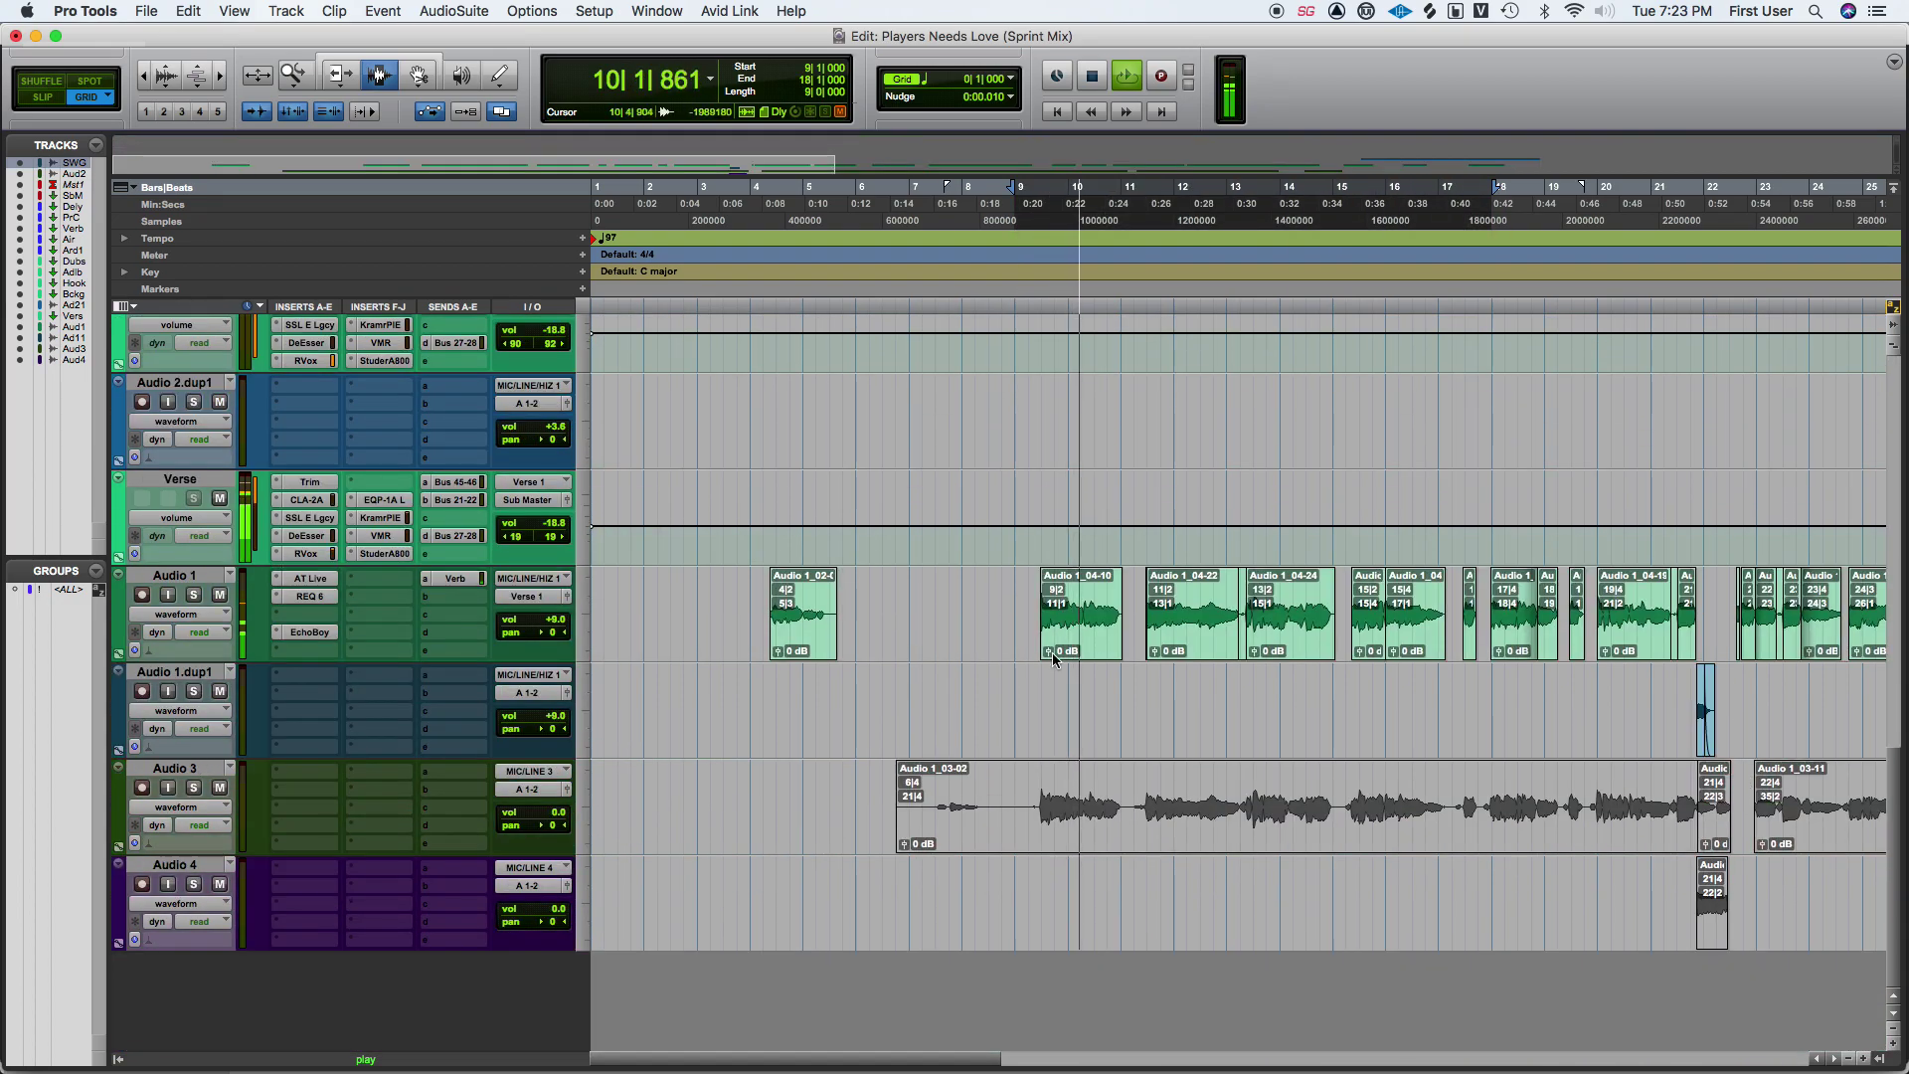
{"action": "key", "text": "super+bracketleft"}
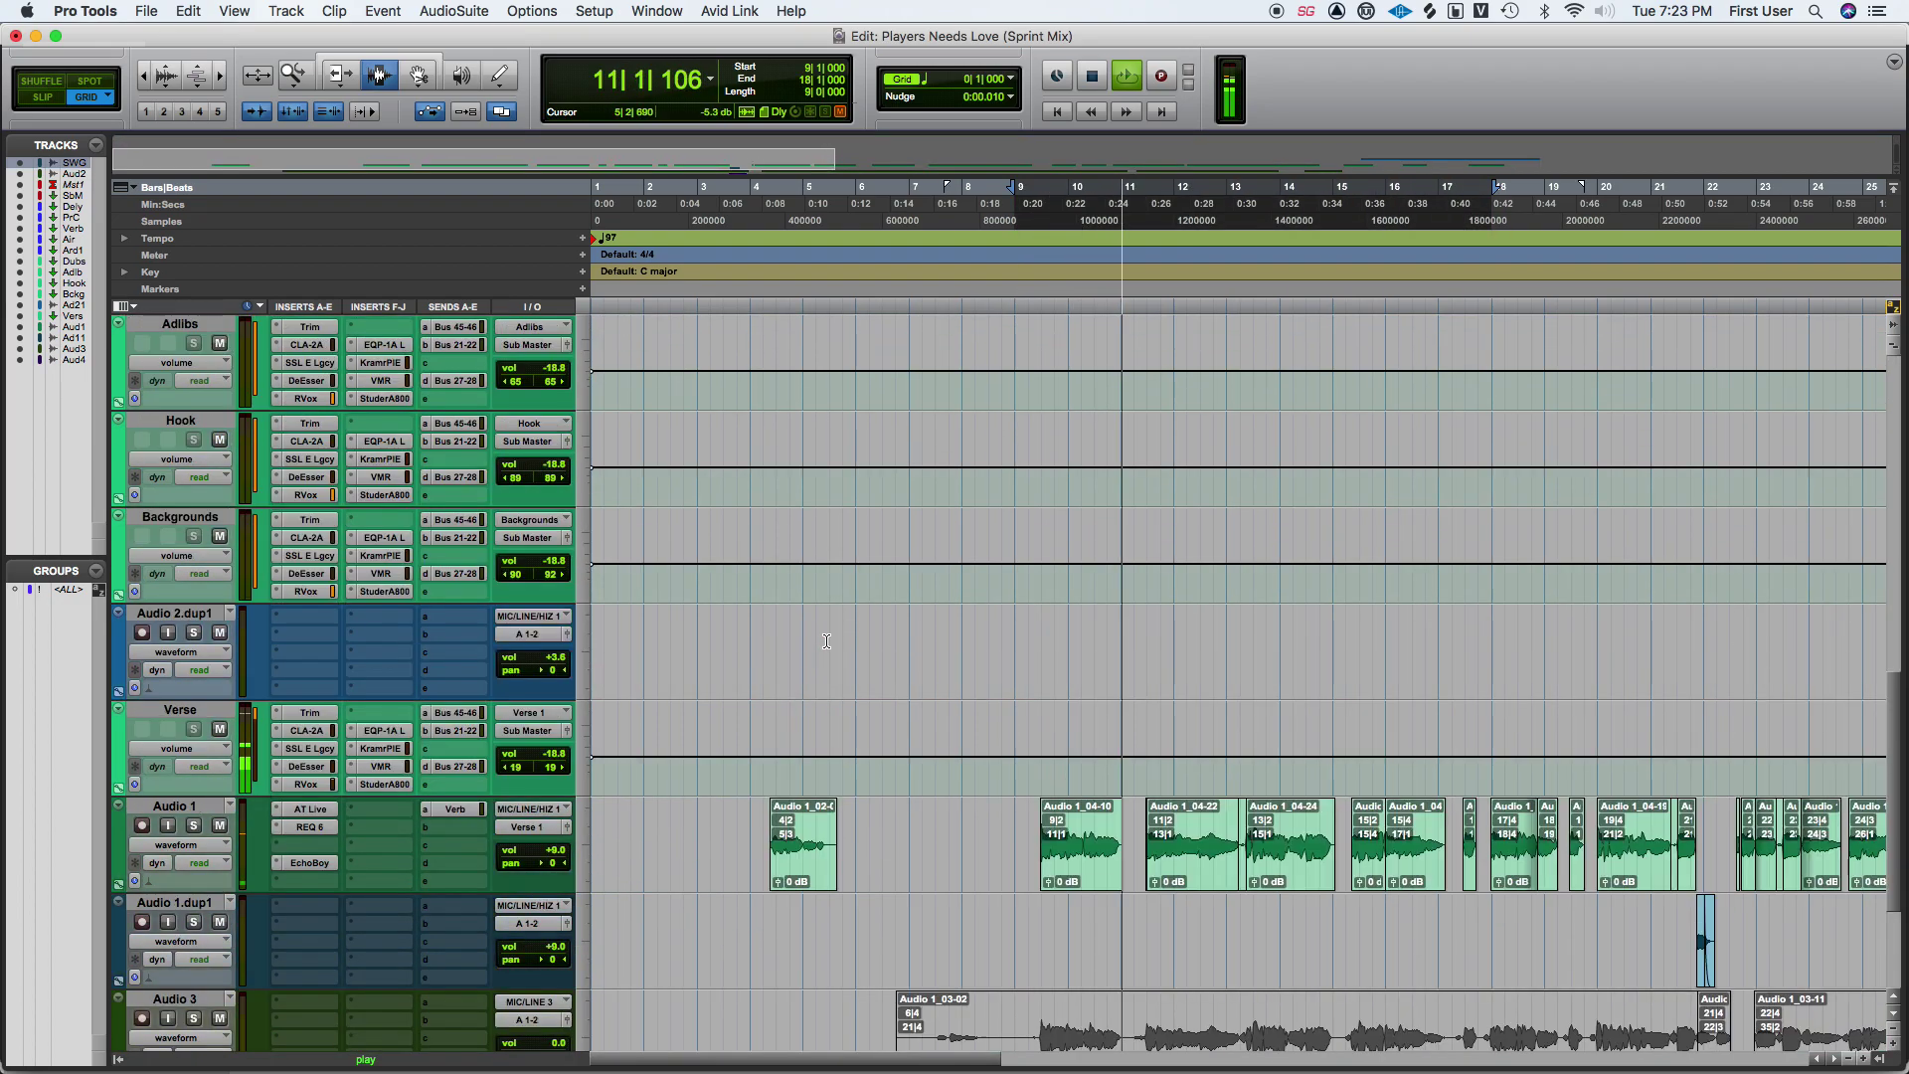
Move the Audio 2 track directly below the Adlibs aux track.
{"action": "scroll", "coordinate": [826, 642], "scroll_direction": "up", "scroll_amount": 5}
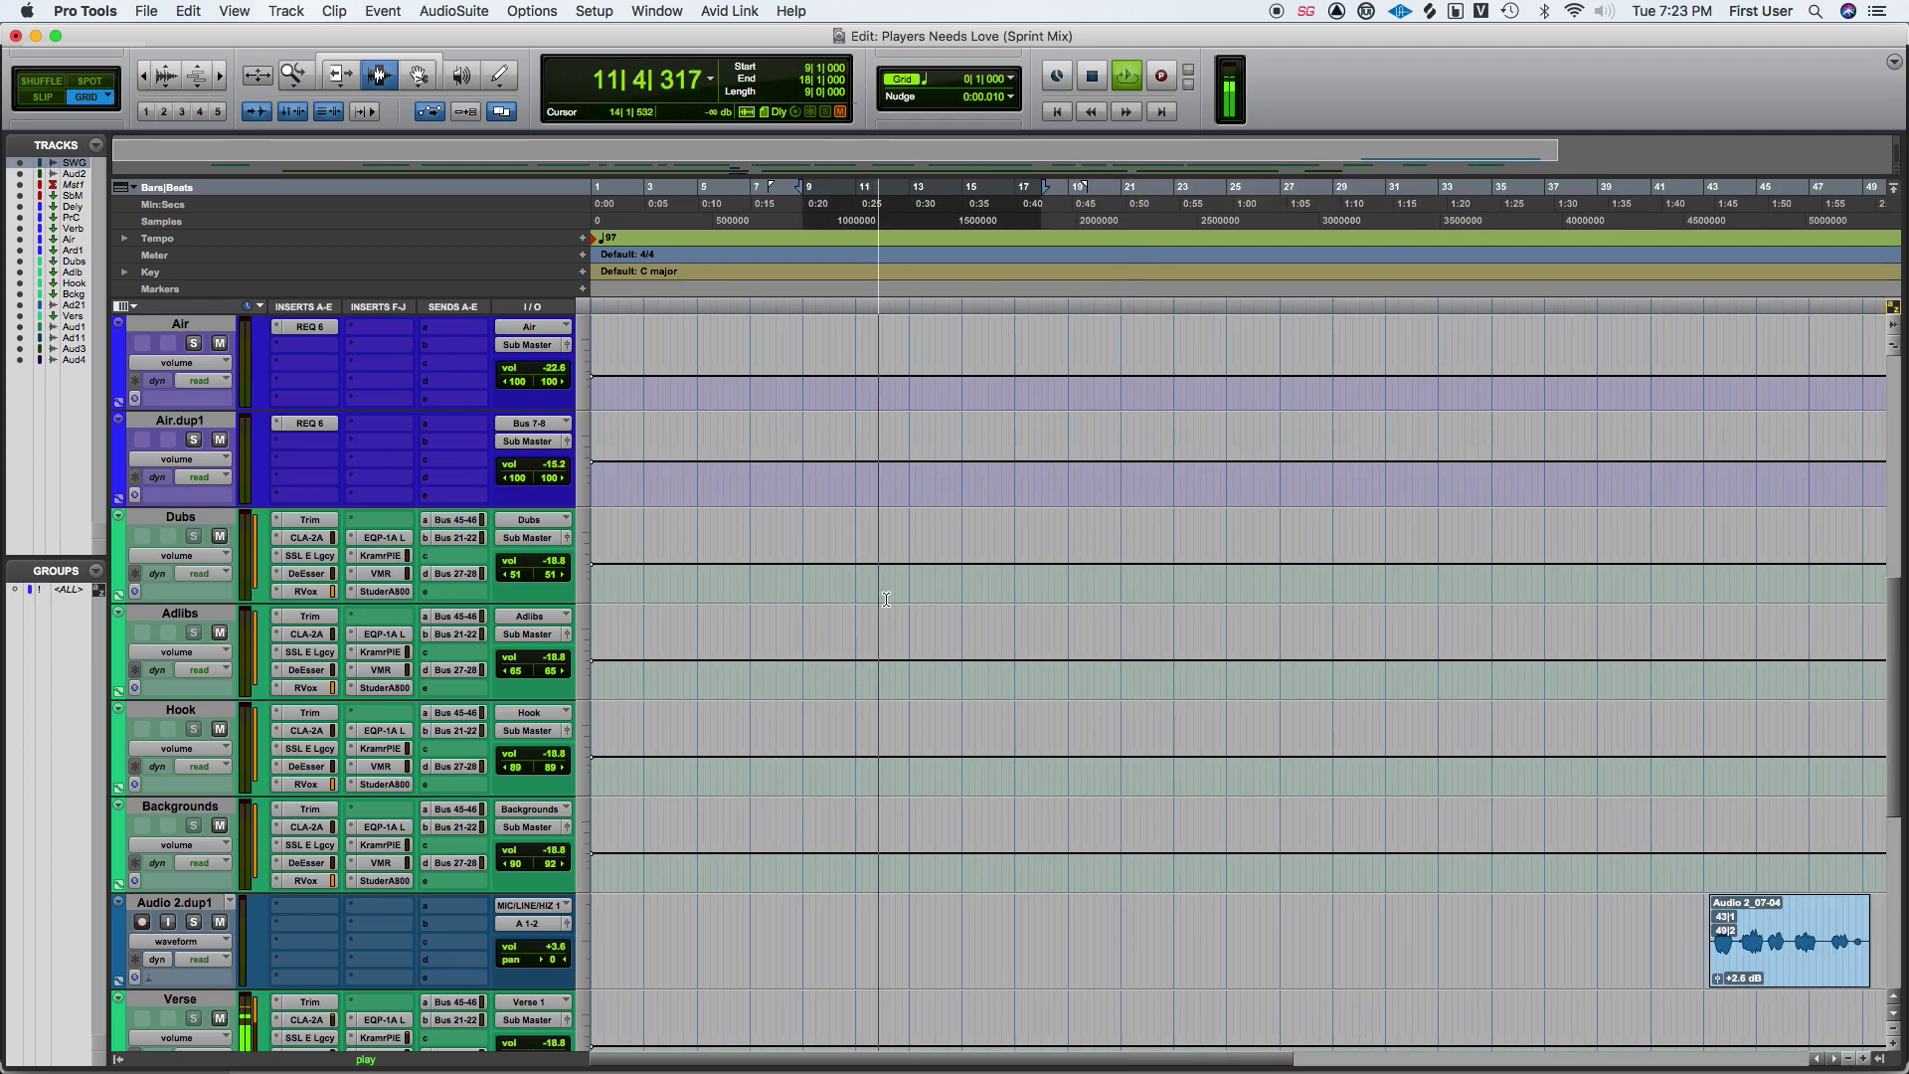
{"action": "scroll", "coordinate": [906, 603], "scroll_direction": "down", "scroll_amount": 5}
{"action": "scroll", "coordinate": [1108, 626], "scroll_direction": "up", "scroll_amount": 8}
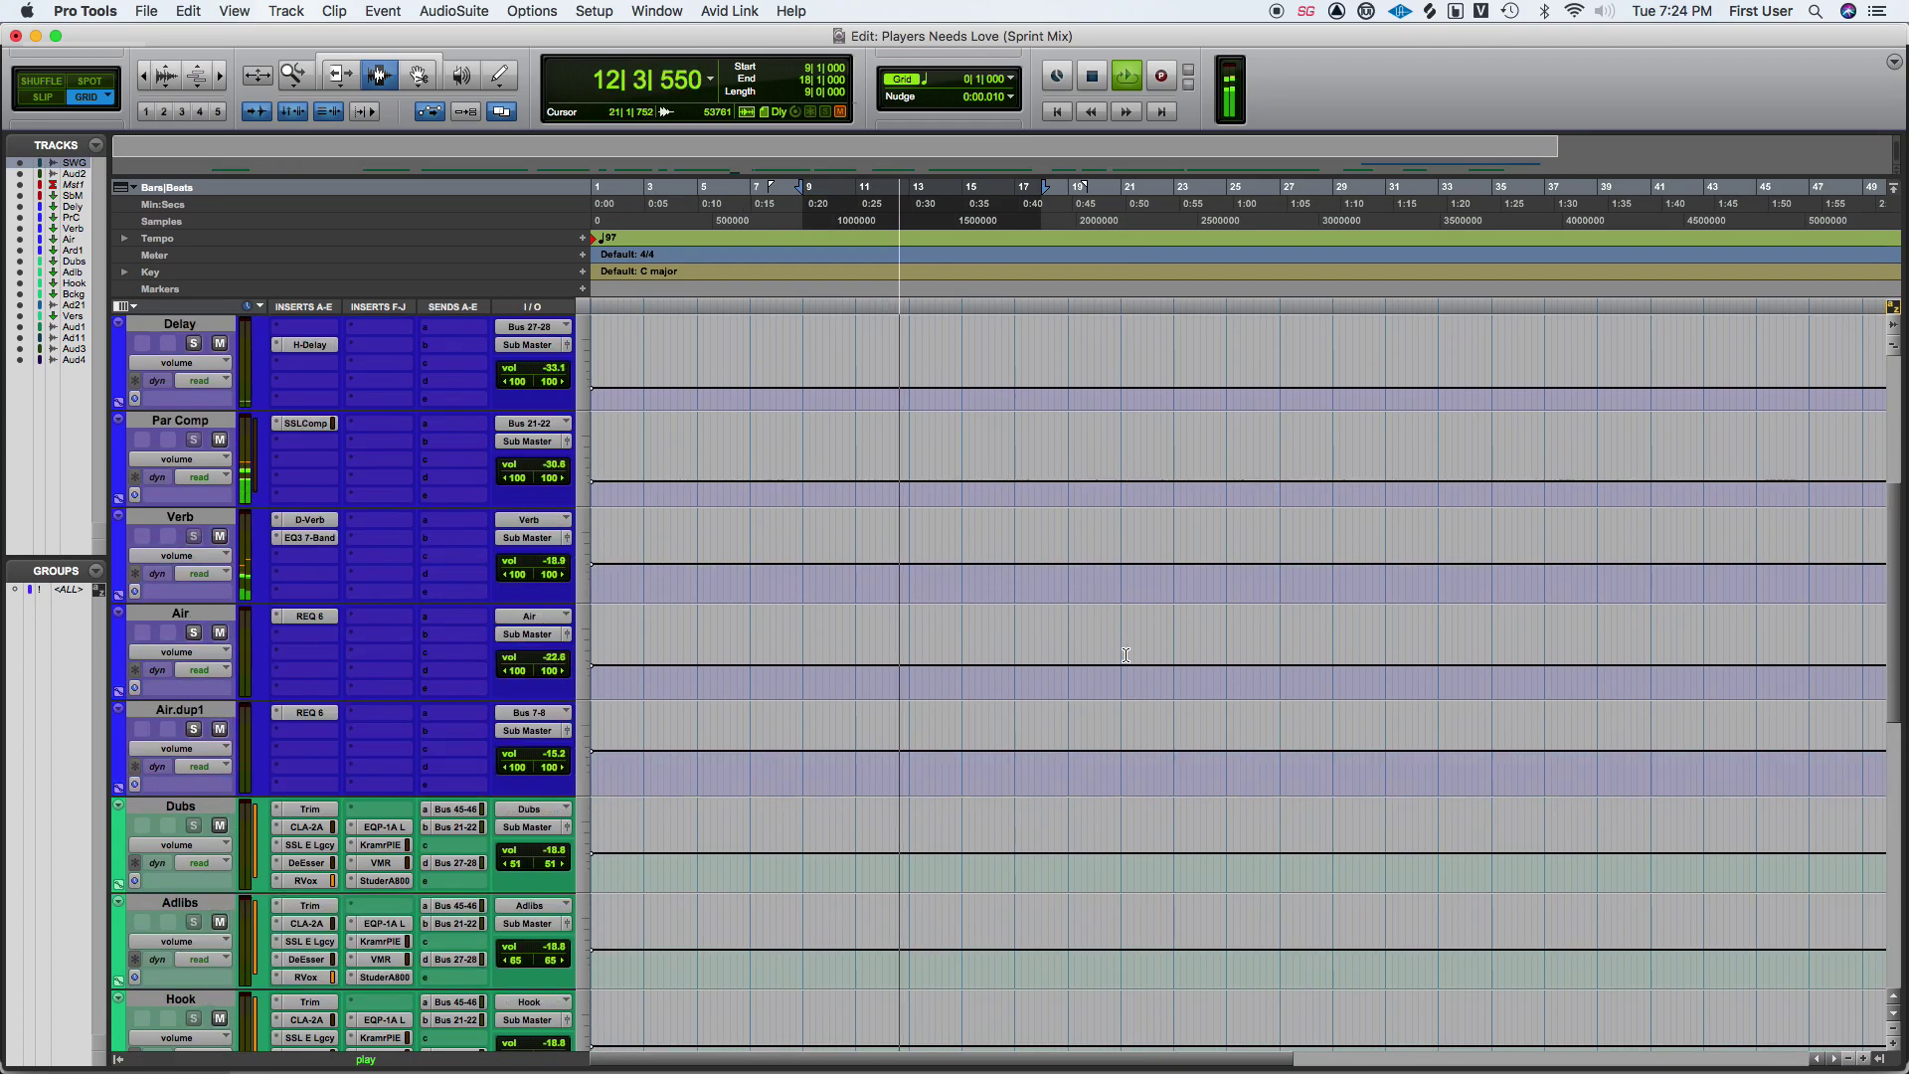
{"action": "scroll", "coordinate": [1125, 654], "scroll_direction": "up", "scroll_amount": 5}
{"action": "left_click_drag", "start_coordinate": [174, 419], "coordinate": [289, 790]}
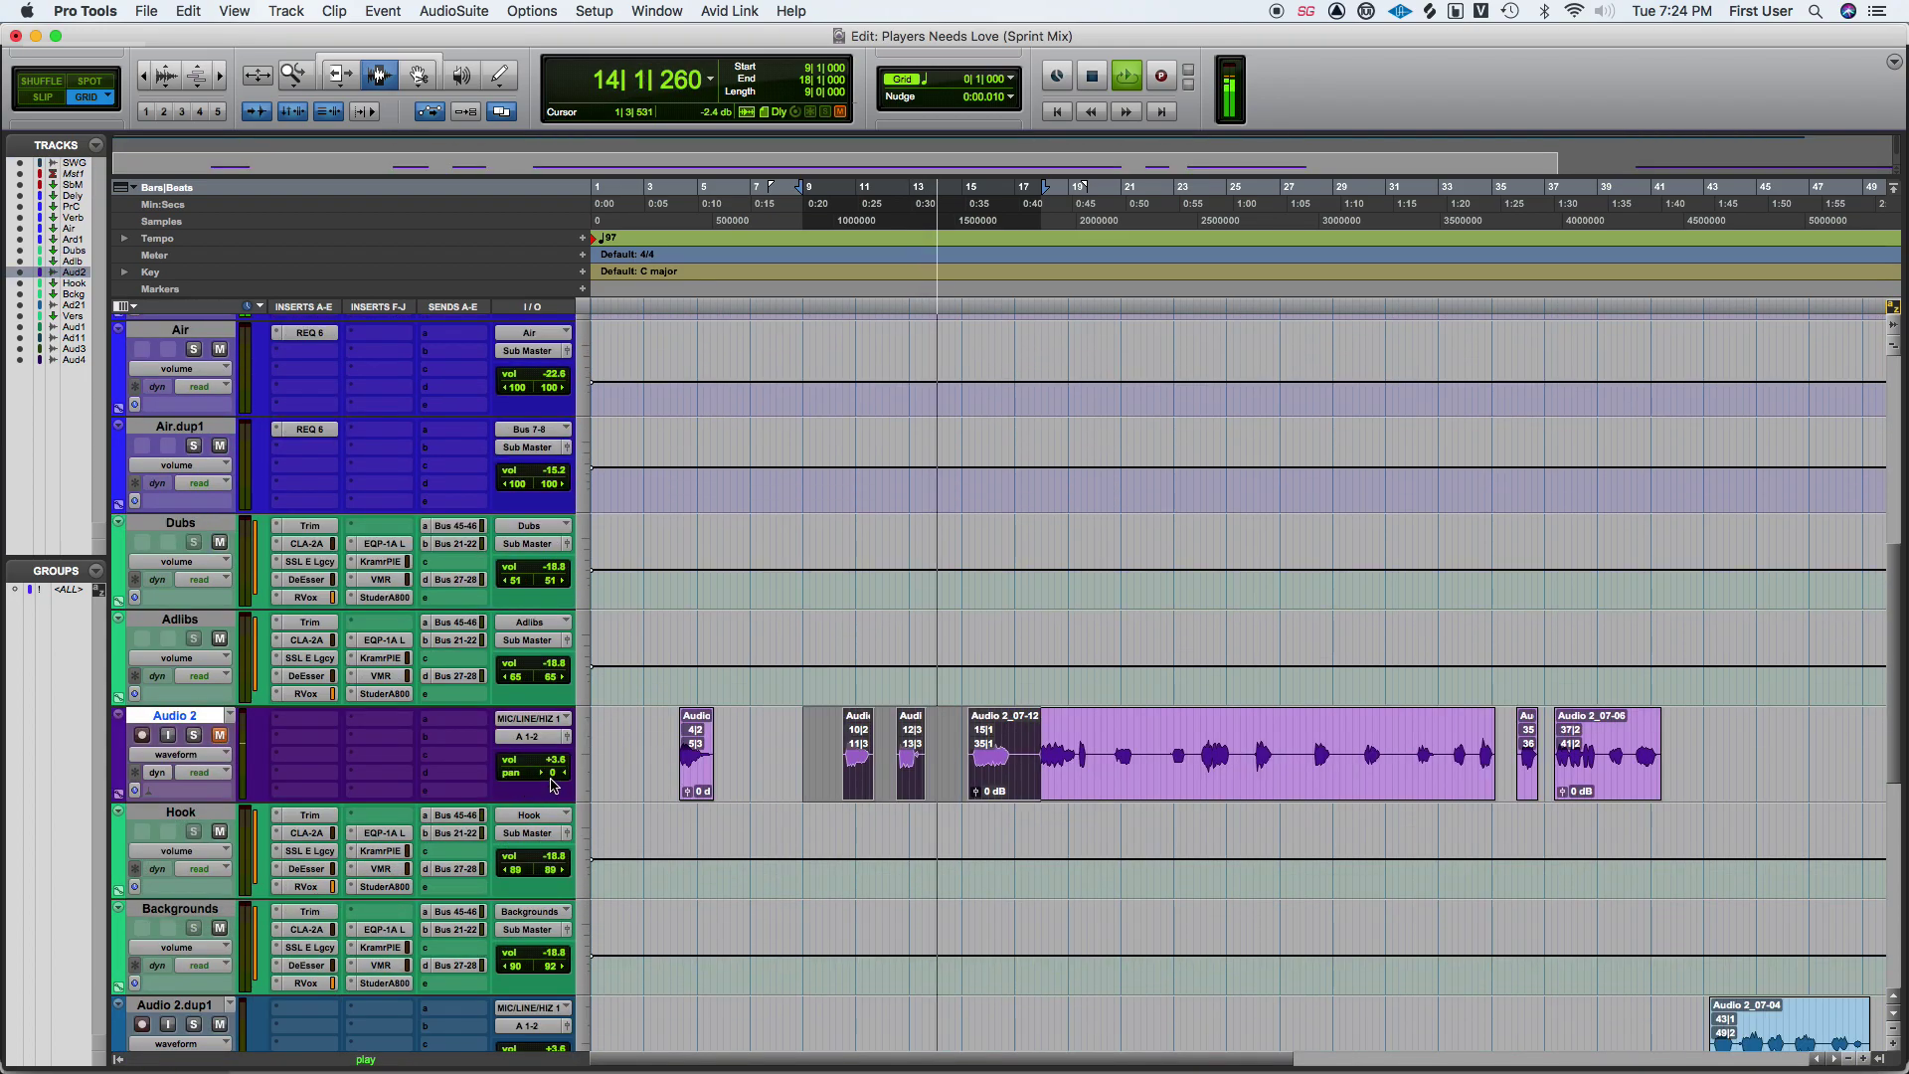
Copy the Auto-Tune Live and REQ 6 inserts from Audio 1 to Audio 2.
{"action": "scroll", "coordinate": [328, 800], "scroll_direction": "down", "scroll_amount": 5}
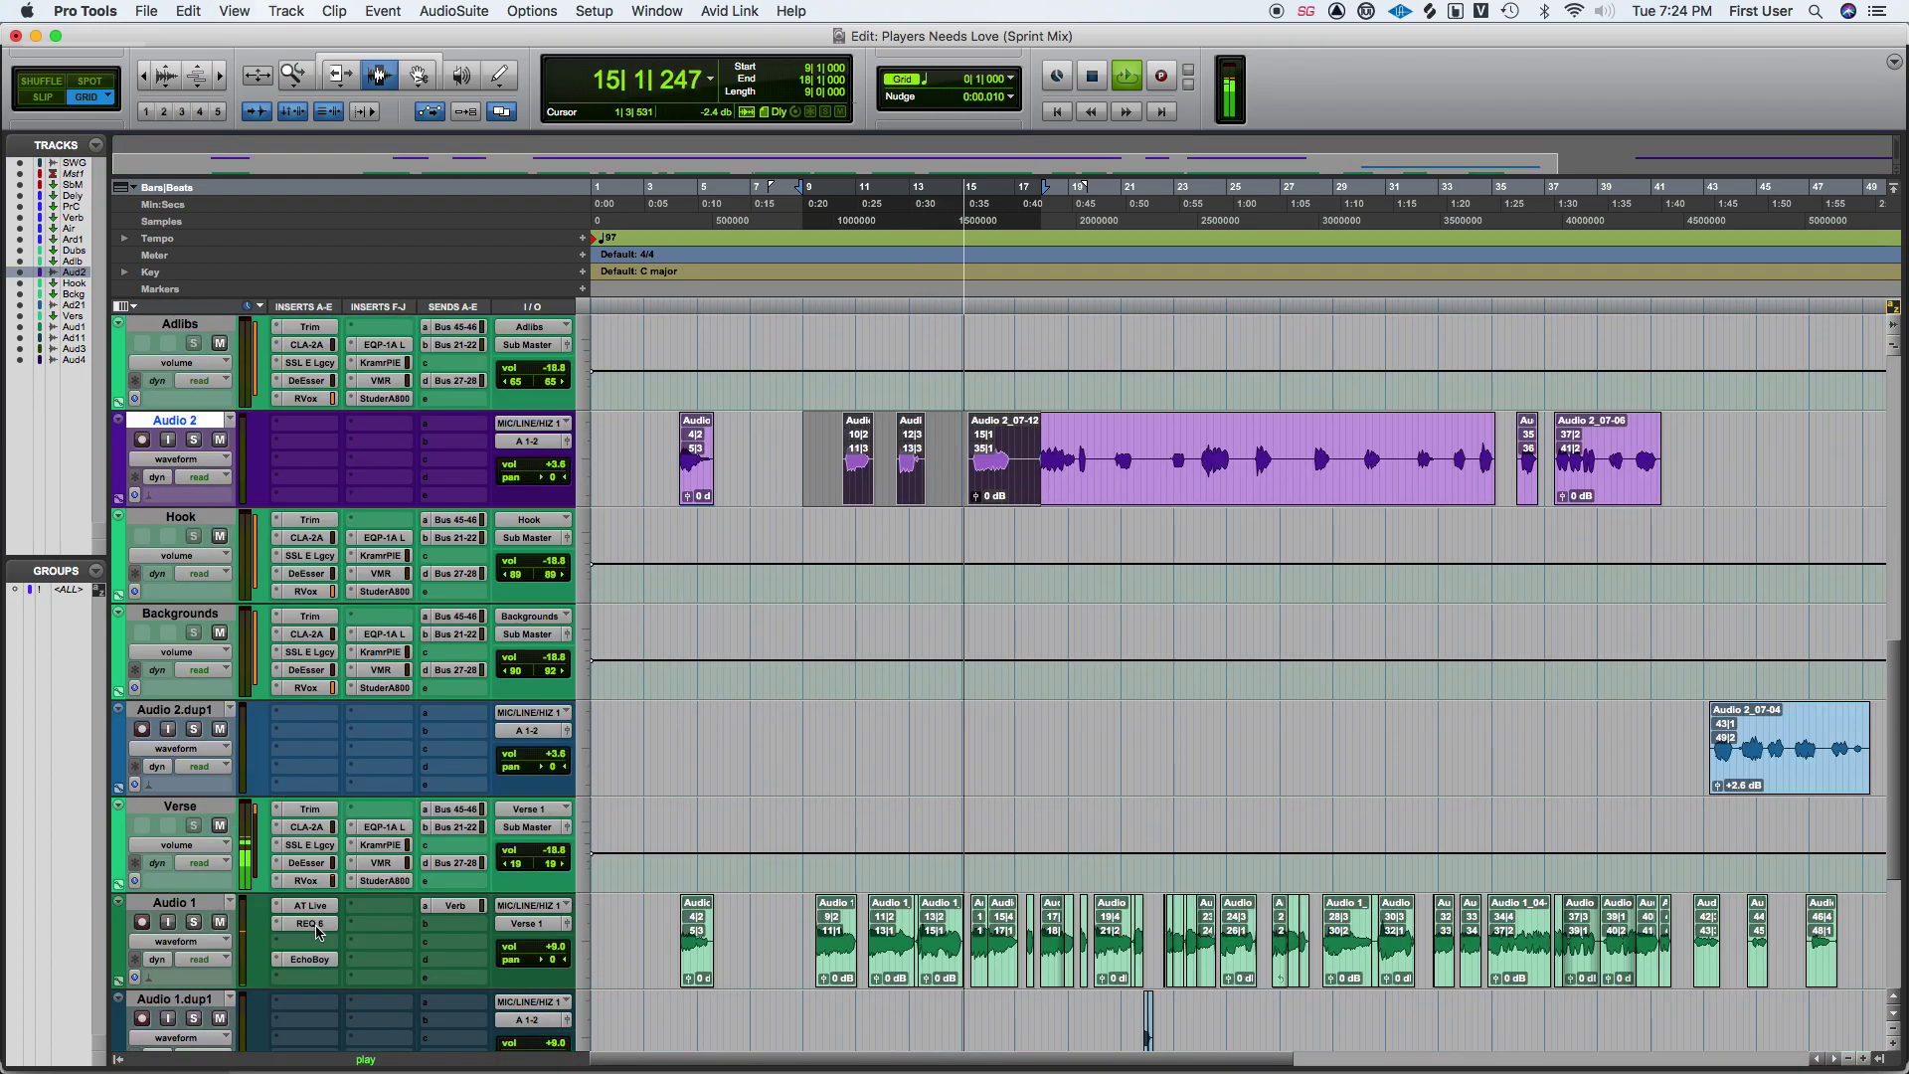
{"action": "left_click_drag", "start_coordinate": [318, 922], "coordinate": [327, 427]}
{"action": "left_click_drag", "start_coordinate": [311, 868], "coordinate": [311, 448]}
Route Audio 2's output to the Adlibs stereo bus, play from 10|2, and copy Audio 1's Verb send to Audio 2.
{"action": "left_click", "coordinate": [536, 441]}
{"action": "mouse_move", "coordinate": [542, 458]}
{"action": "mouse_move", "coordinate": [646, 481]}
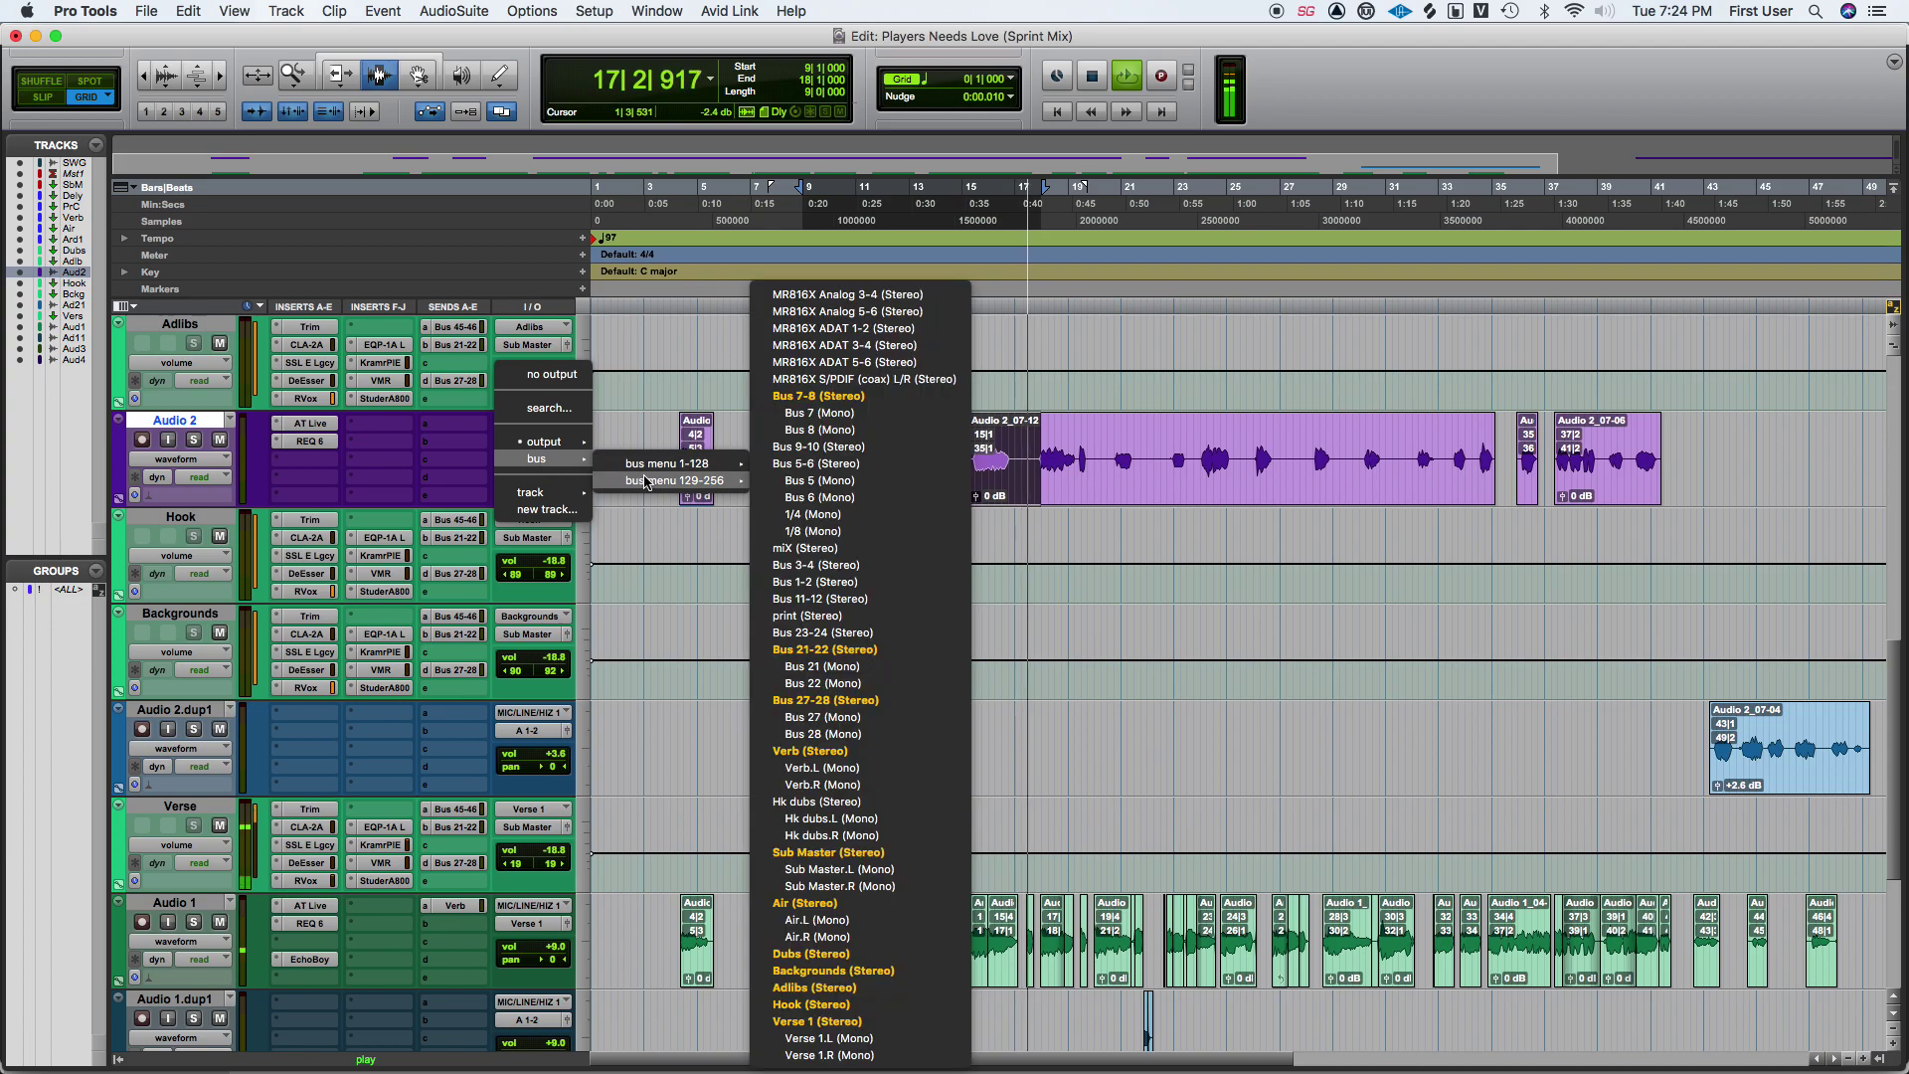
{"action": "left_click", "coordinate": [815, 987]}
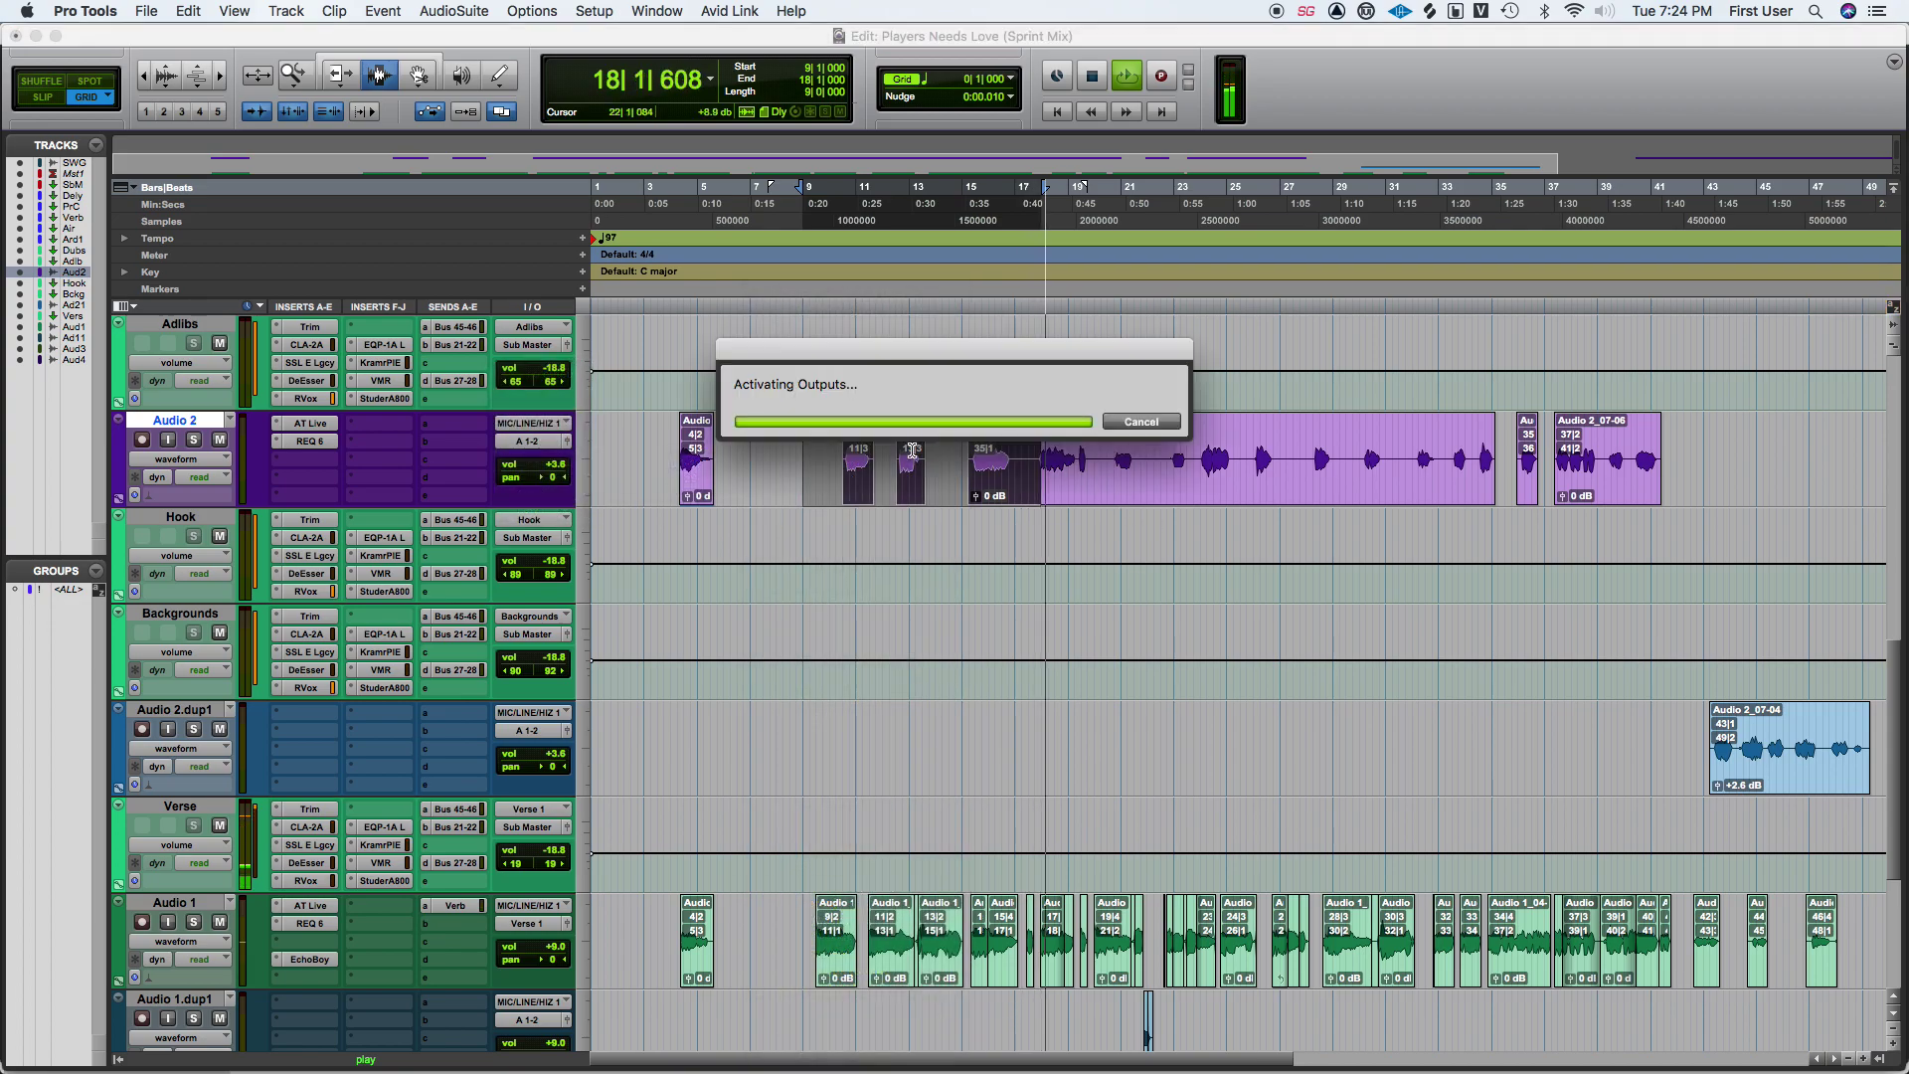
{"action": "left_click", "coordinate": [842, 392]}
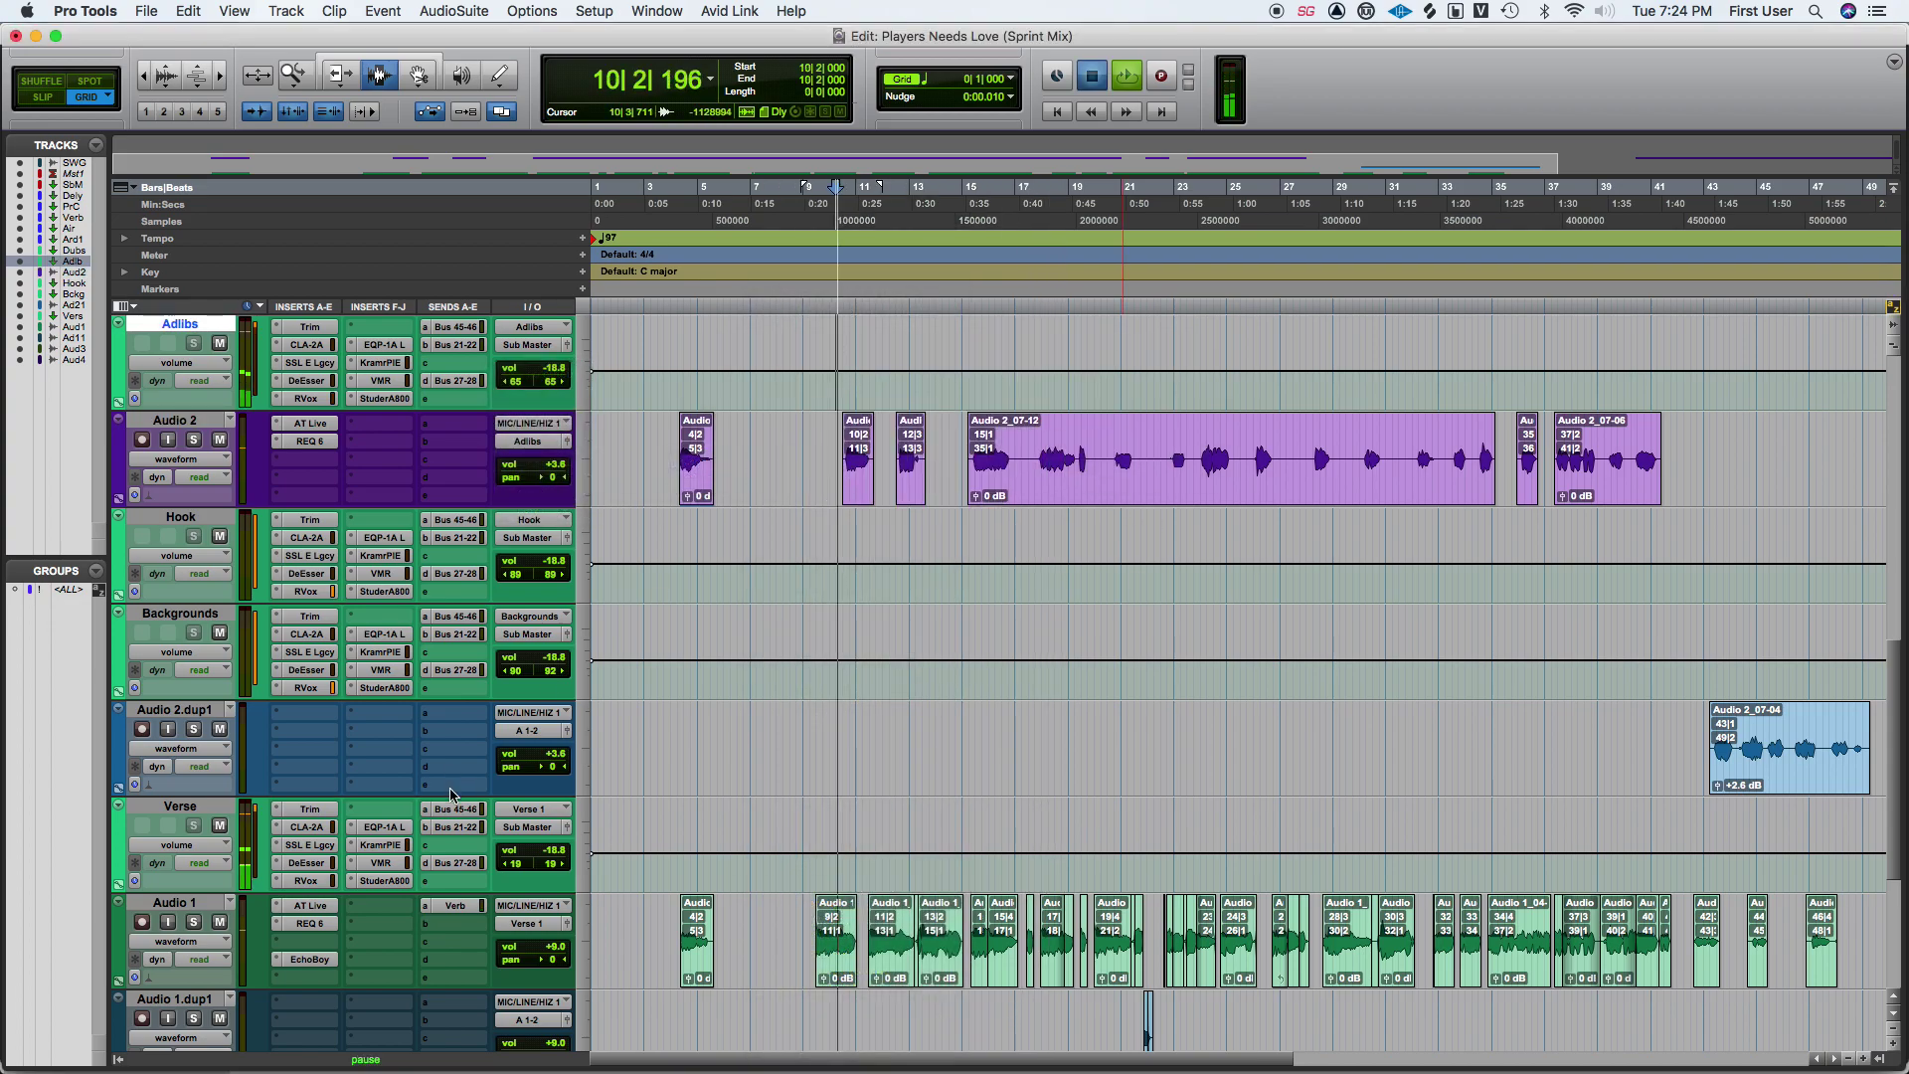
{"action": "left_click", "coordinate": [435, 424]}
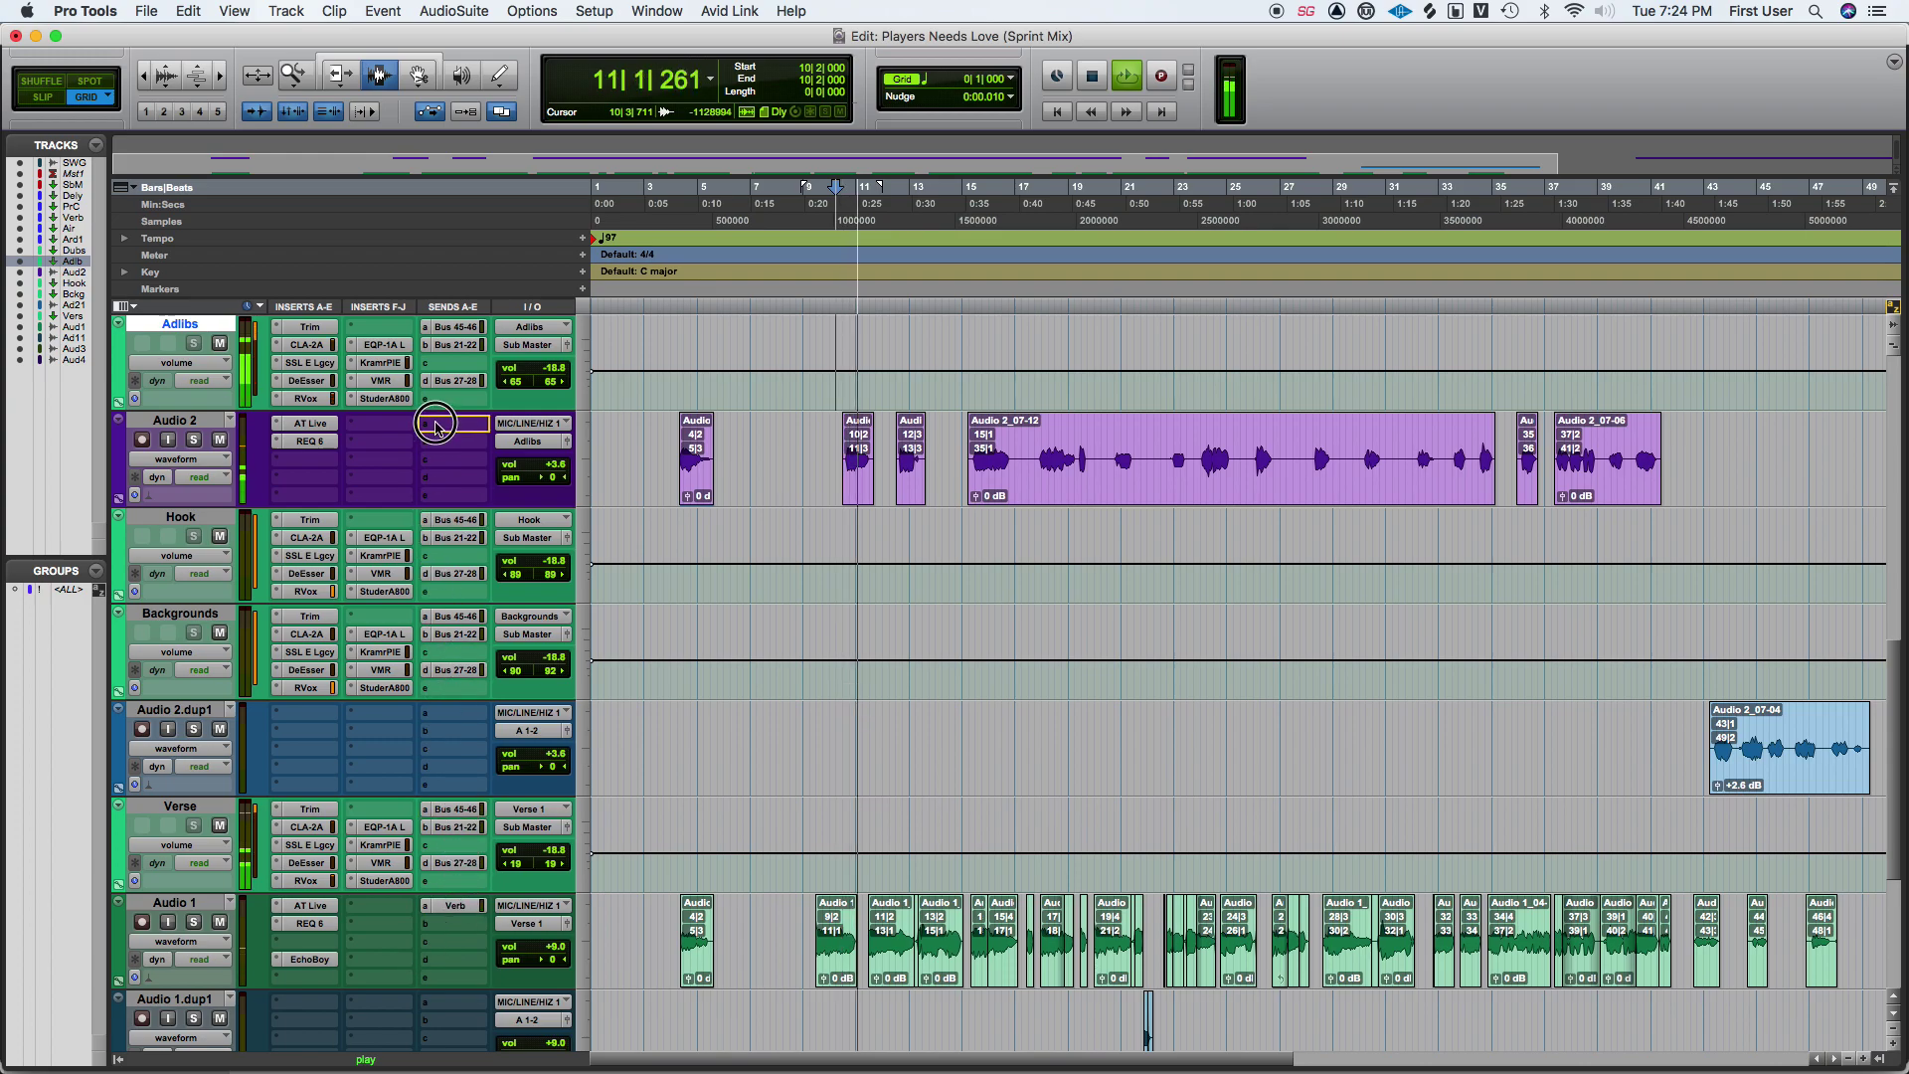
Replace REQ 6 on Audio 2 with the mono EQ3 7-Band and load its Radio preset.
{"action": "left_click", "coordinate": [279, 451]}
{"action": "mouse_move", "coordinate": [338, 441]}
{"action": "mouse_move", "coordinate": [497, 345]}
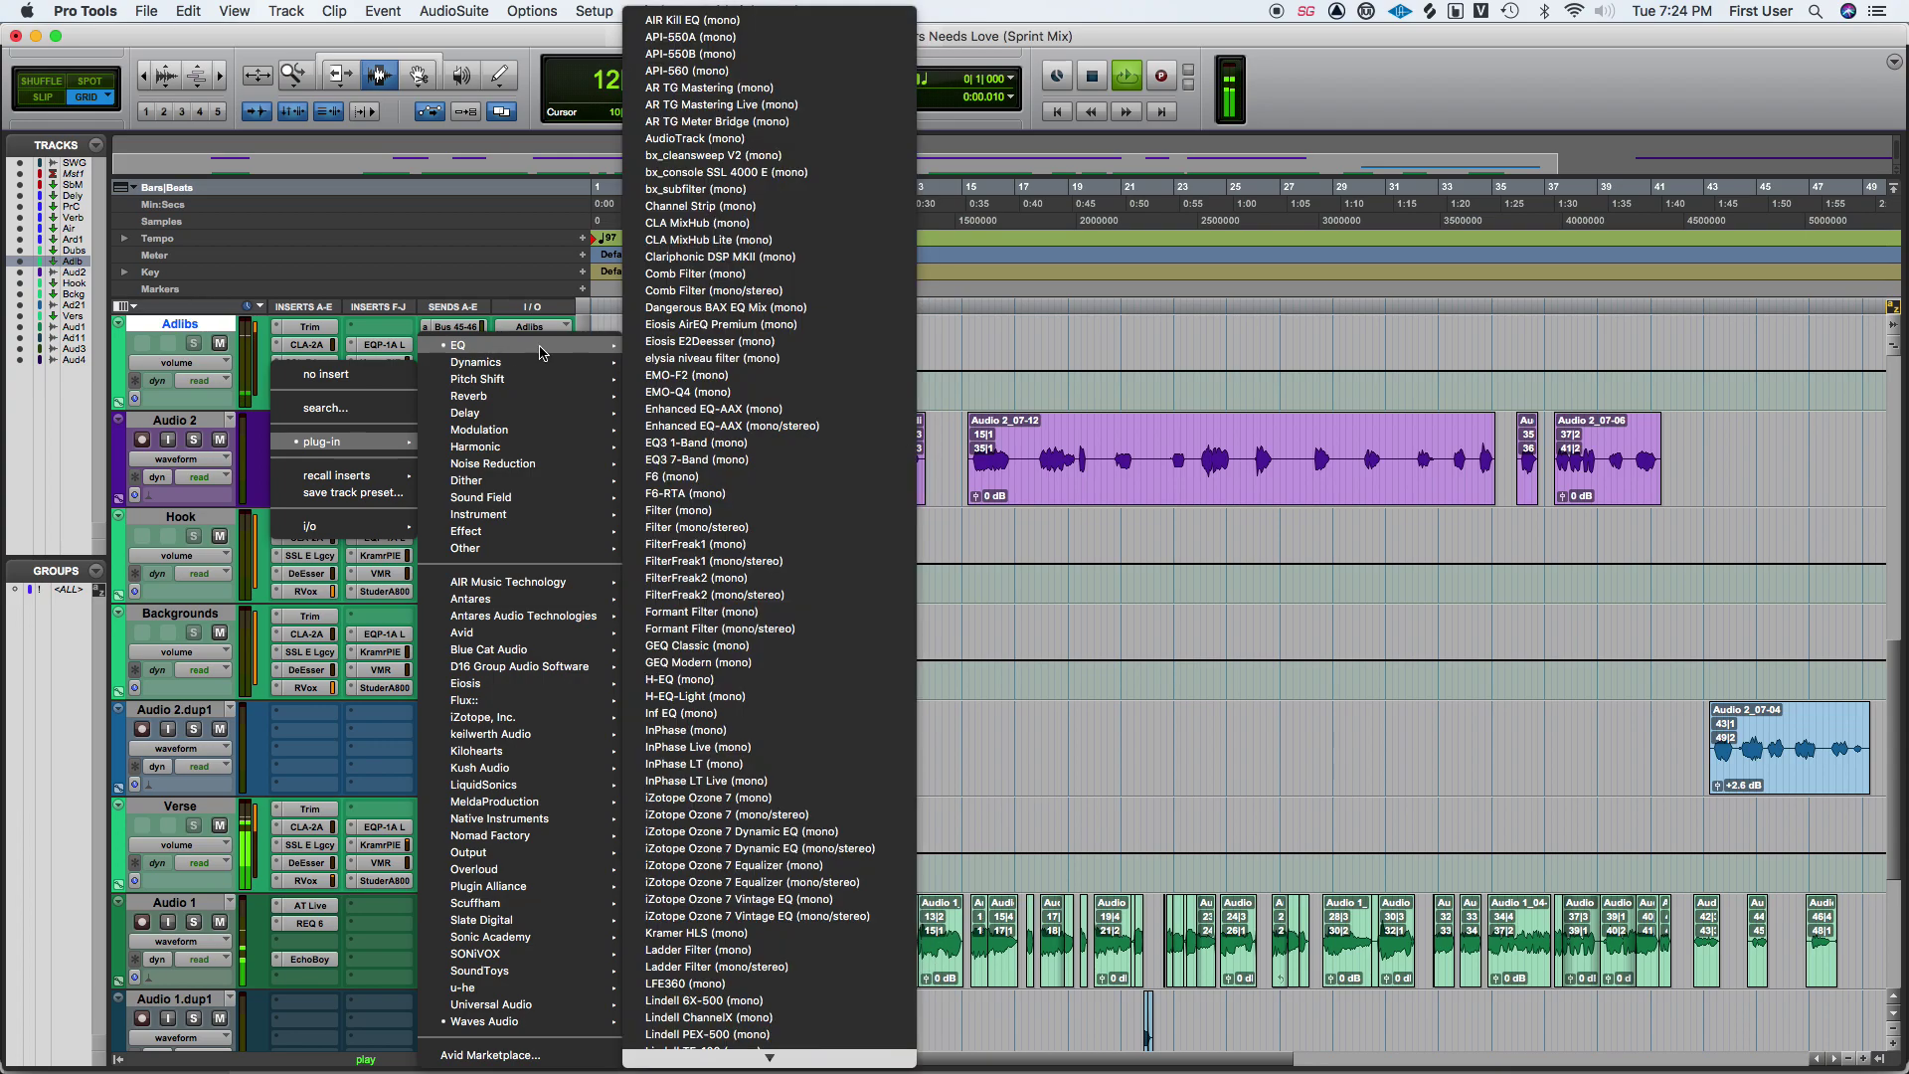
{"action": "left_click", "coordinate": [786, 459]}
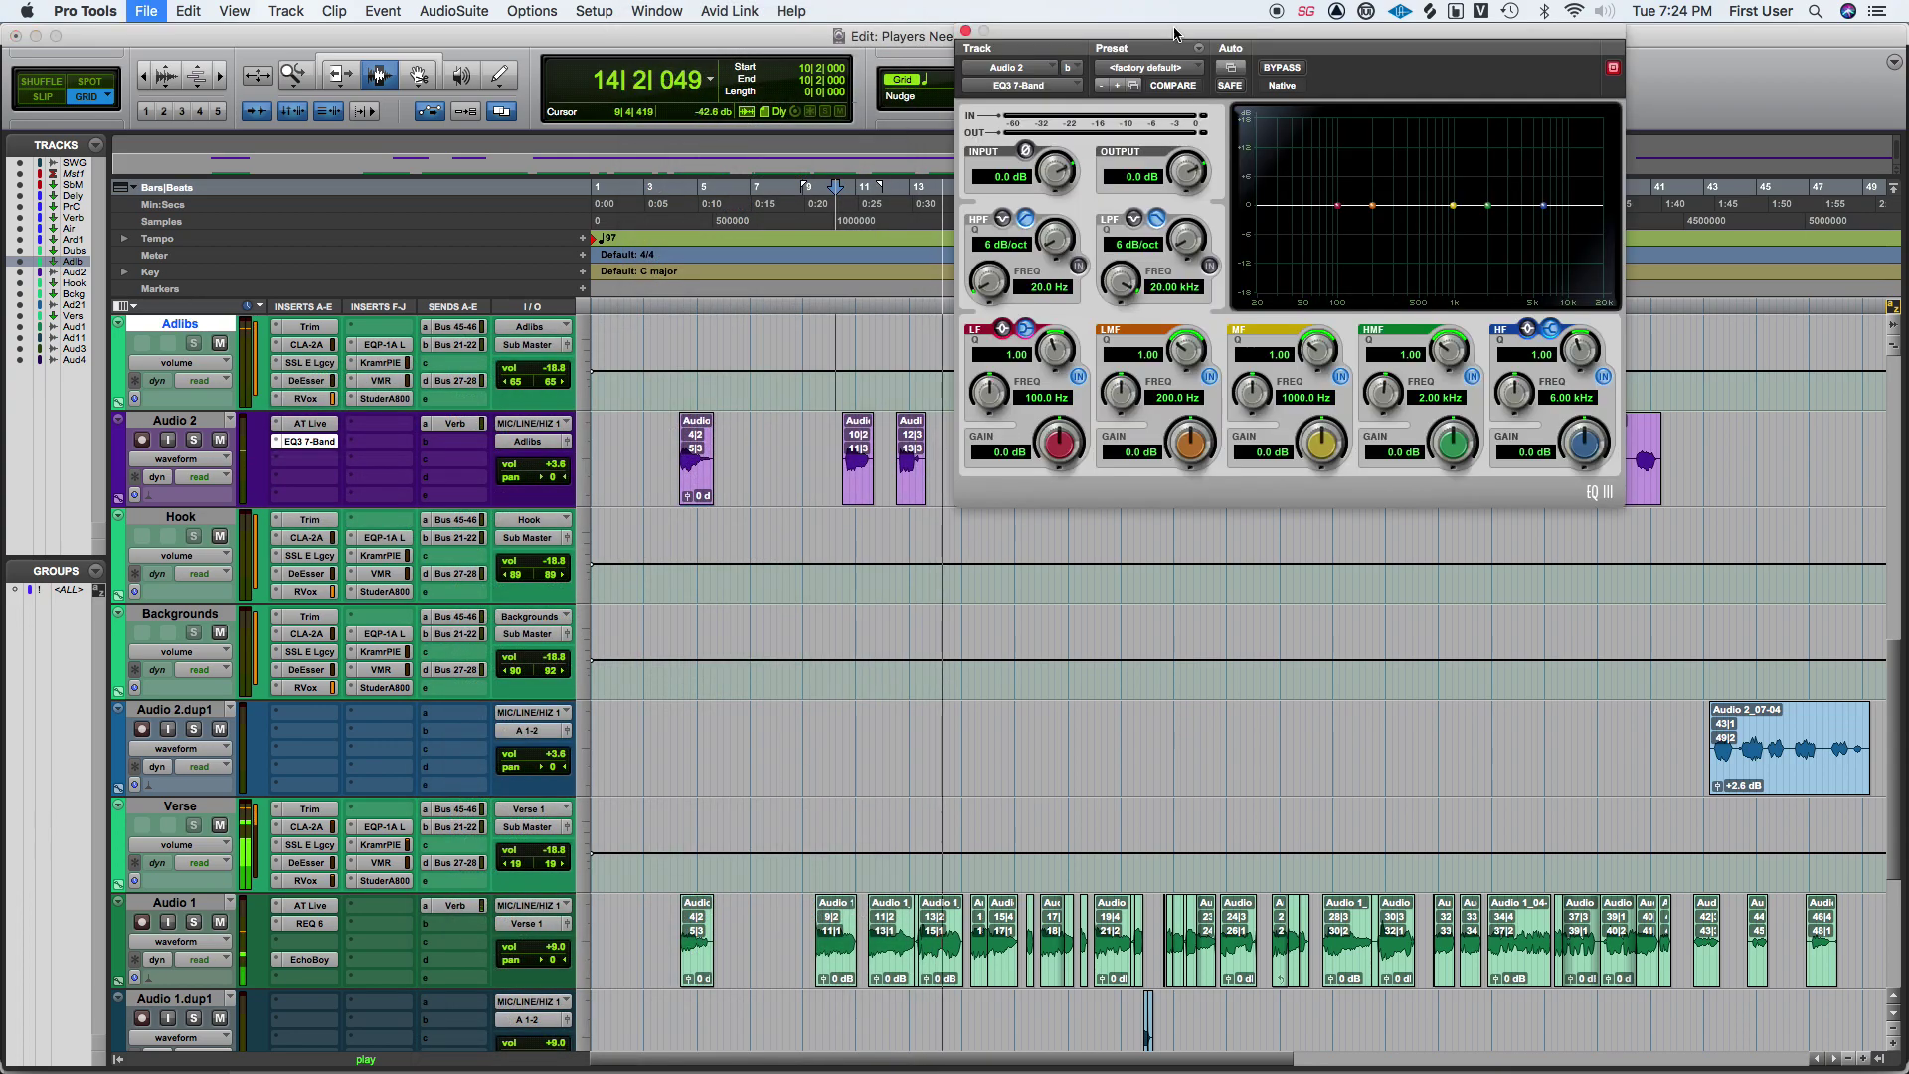
{"action": "left_click", "coordinate": [1161, 70]}
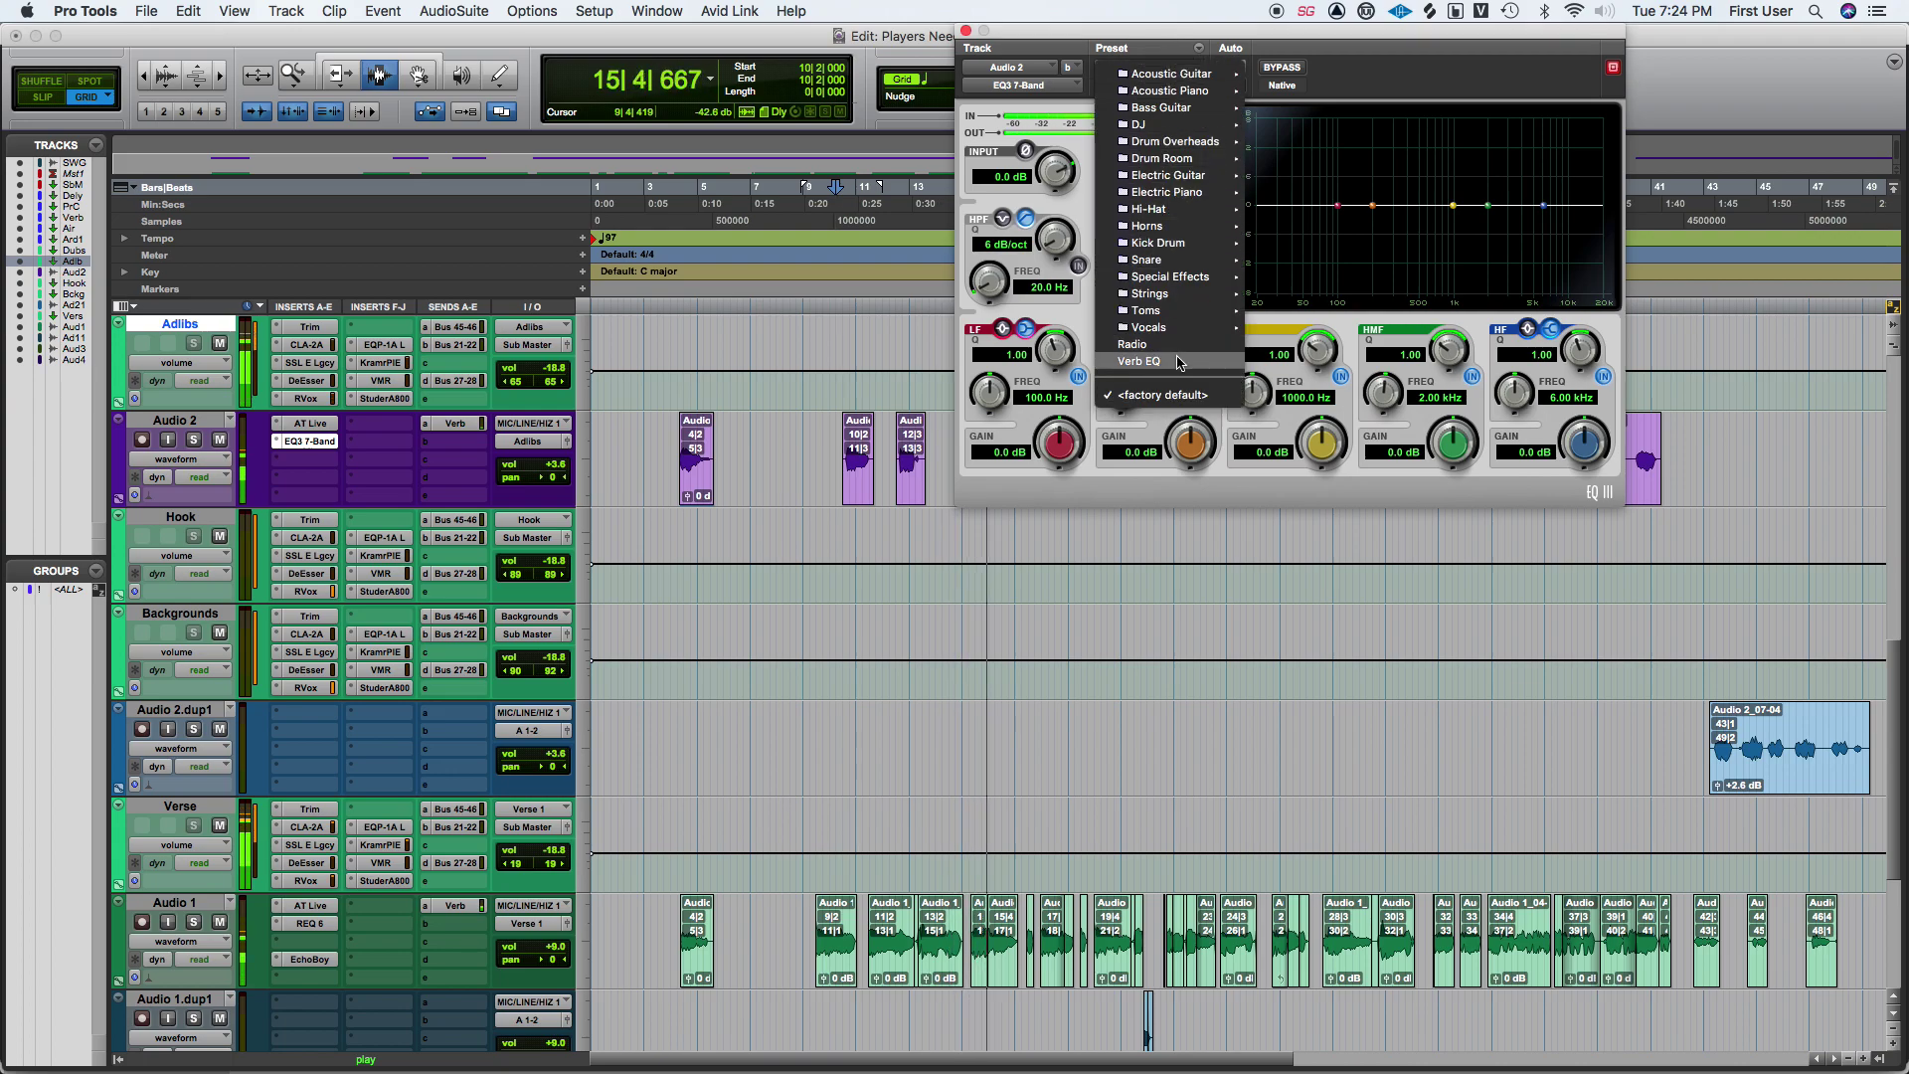
{"action": "left_click", "coordinate": [1133, 344]}
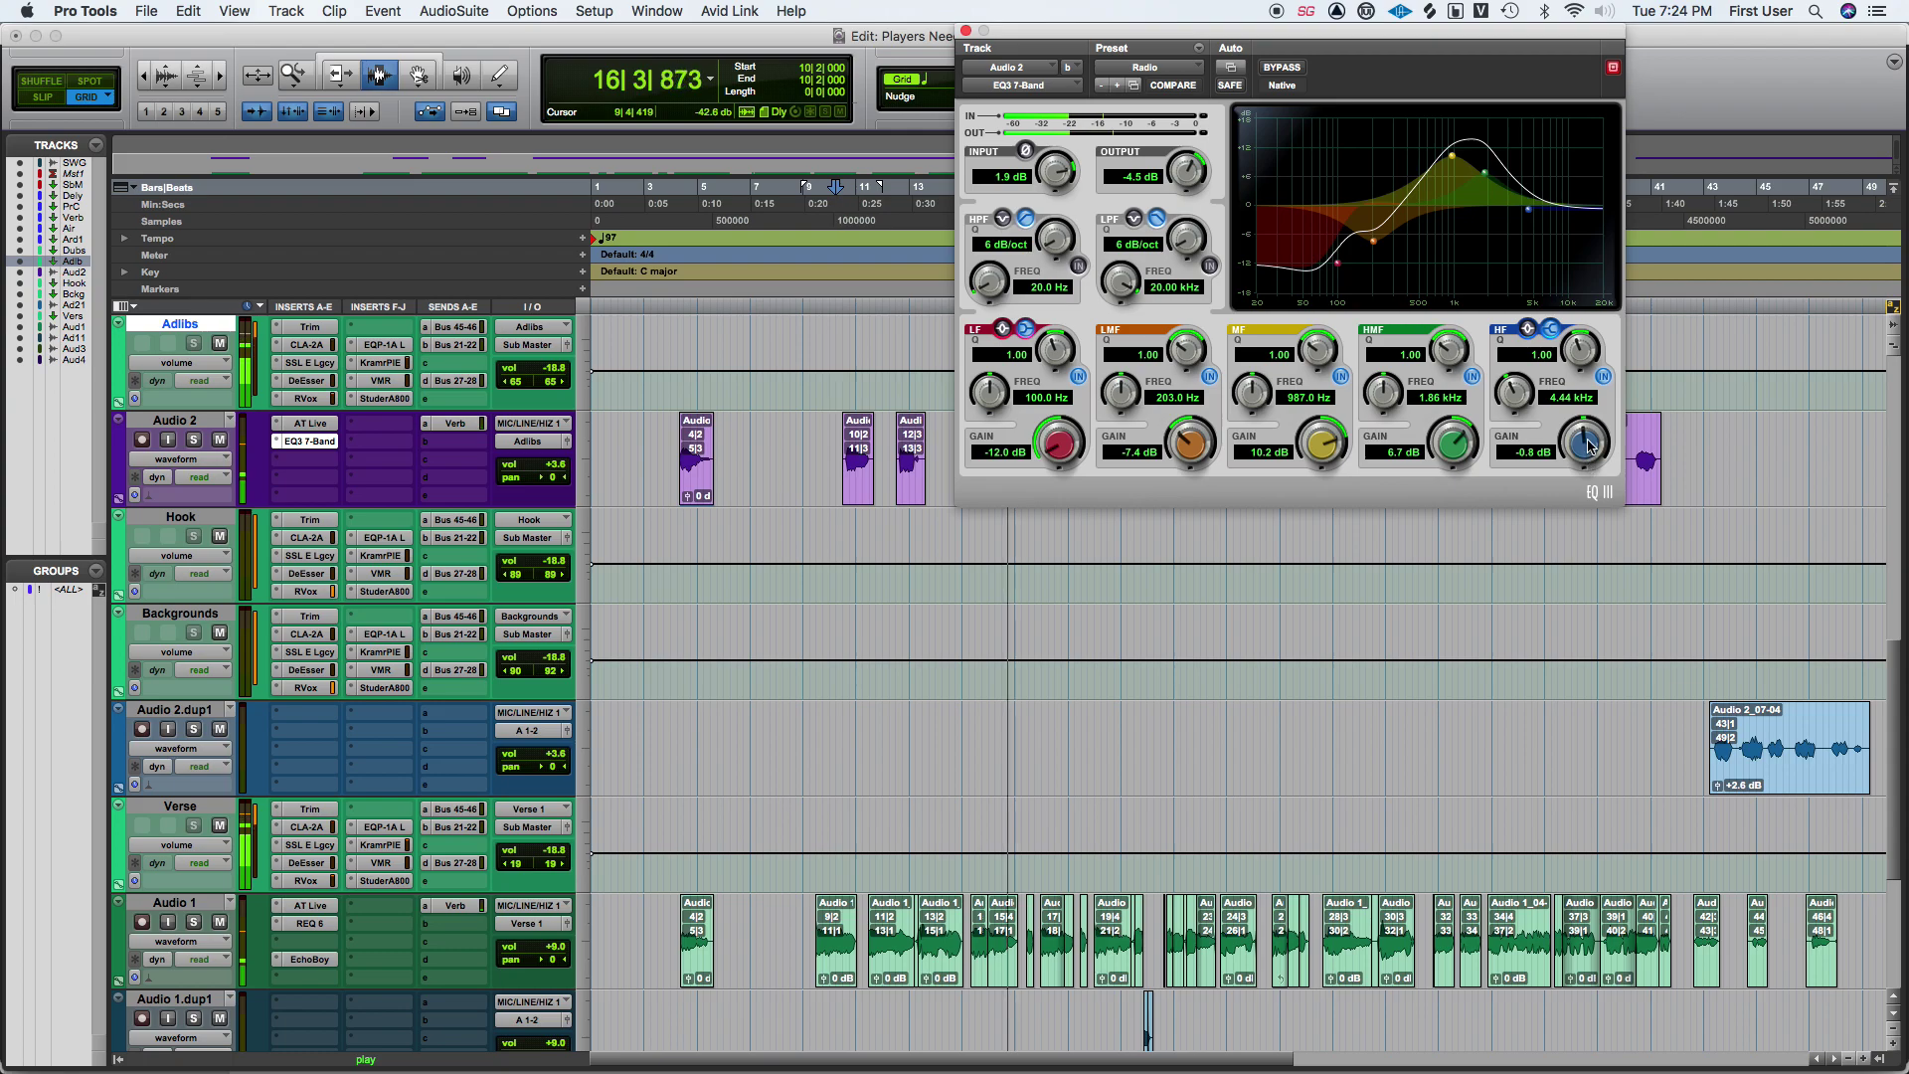
Lower Audio 2's EQ3 high-frequency gain to -6.3 dB and apply a steeper high-pass filter at about 43.6 Hz.
{"action": "left_click_drag", "start_coordinate": [1584, 488], "coordinate": [1584, 502]}
{"action": "left_click_drag", "start_coordinate": [1062, 255], "coordinate": [1066, 207]}
{"action": "left_click_drag", "start_coordinate": [988, 289], "coordinate": [984, 249]}
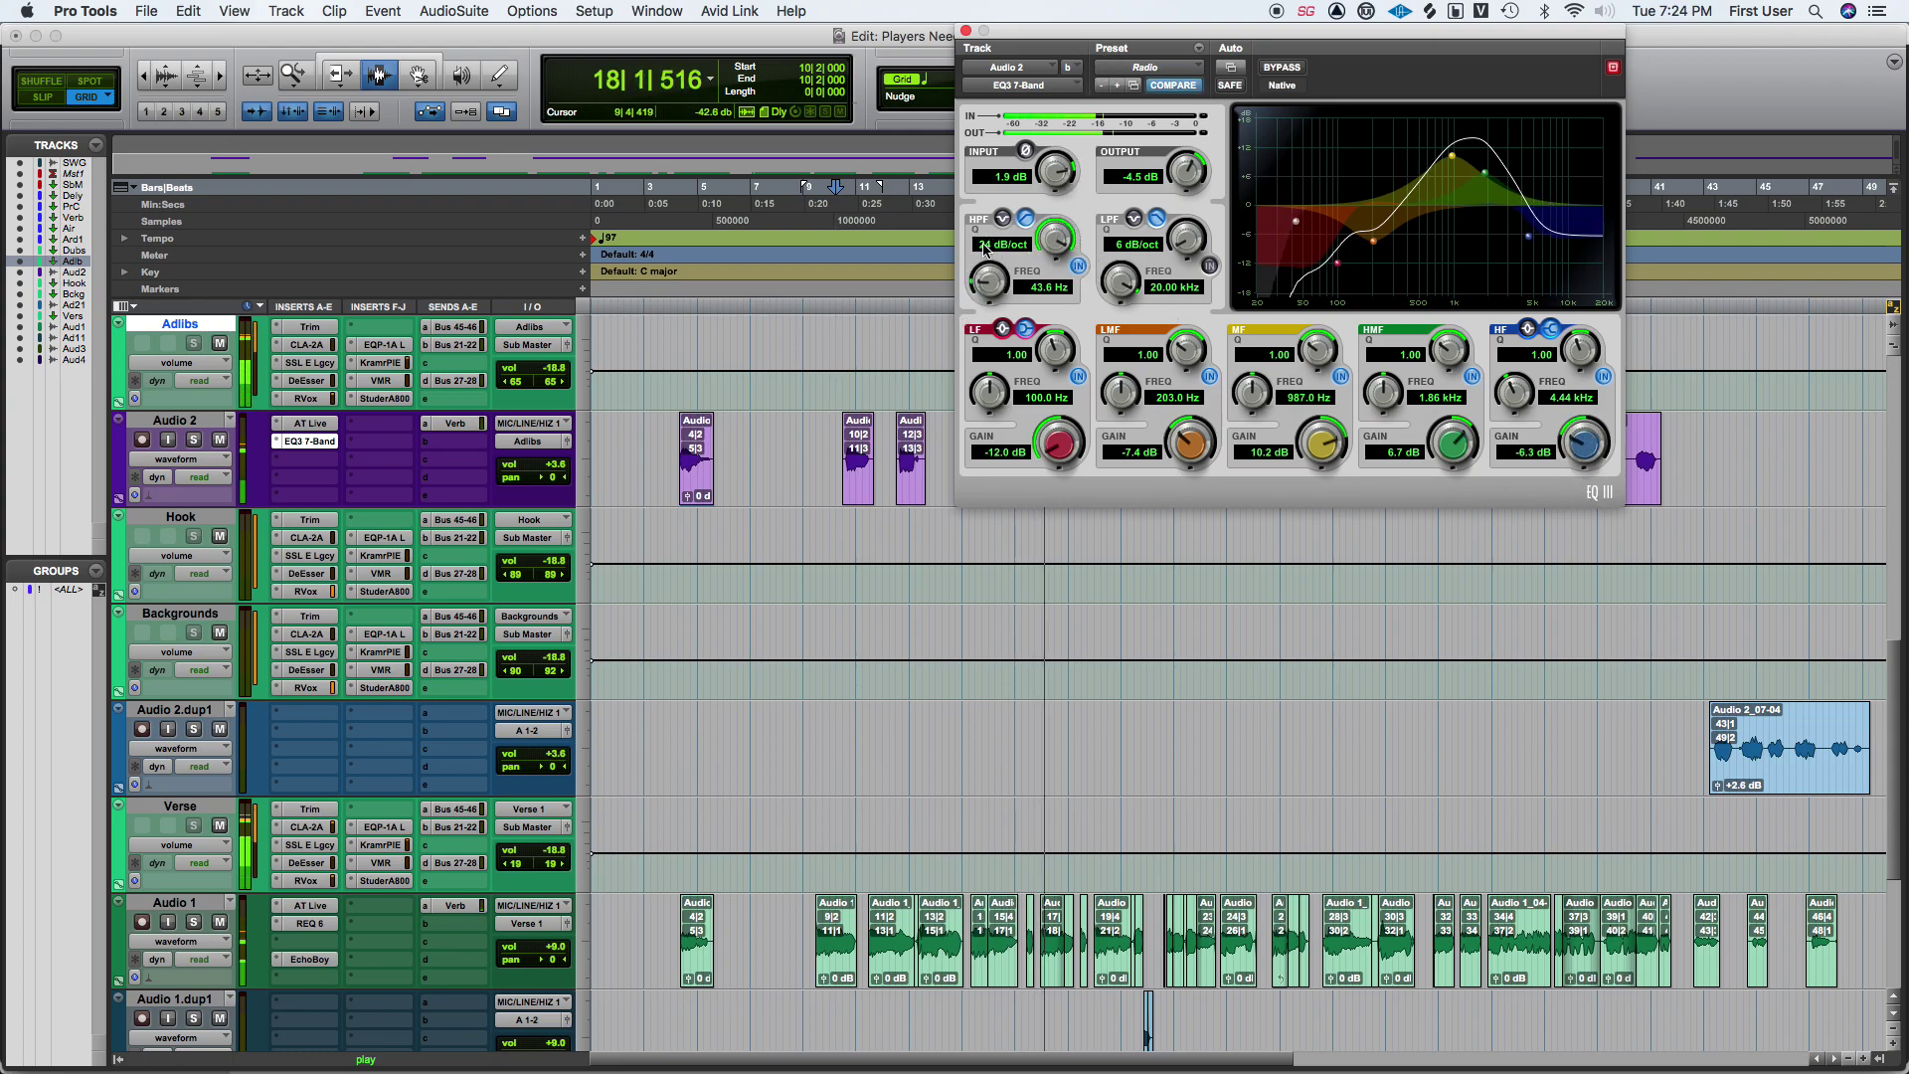
{"action": "left_click", "coordinate": [968, 31]}
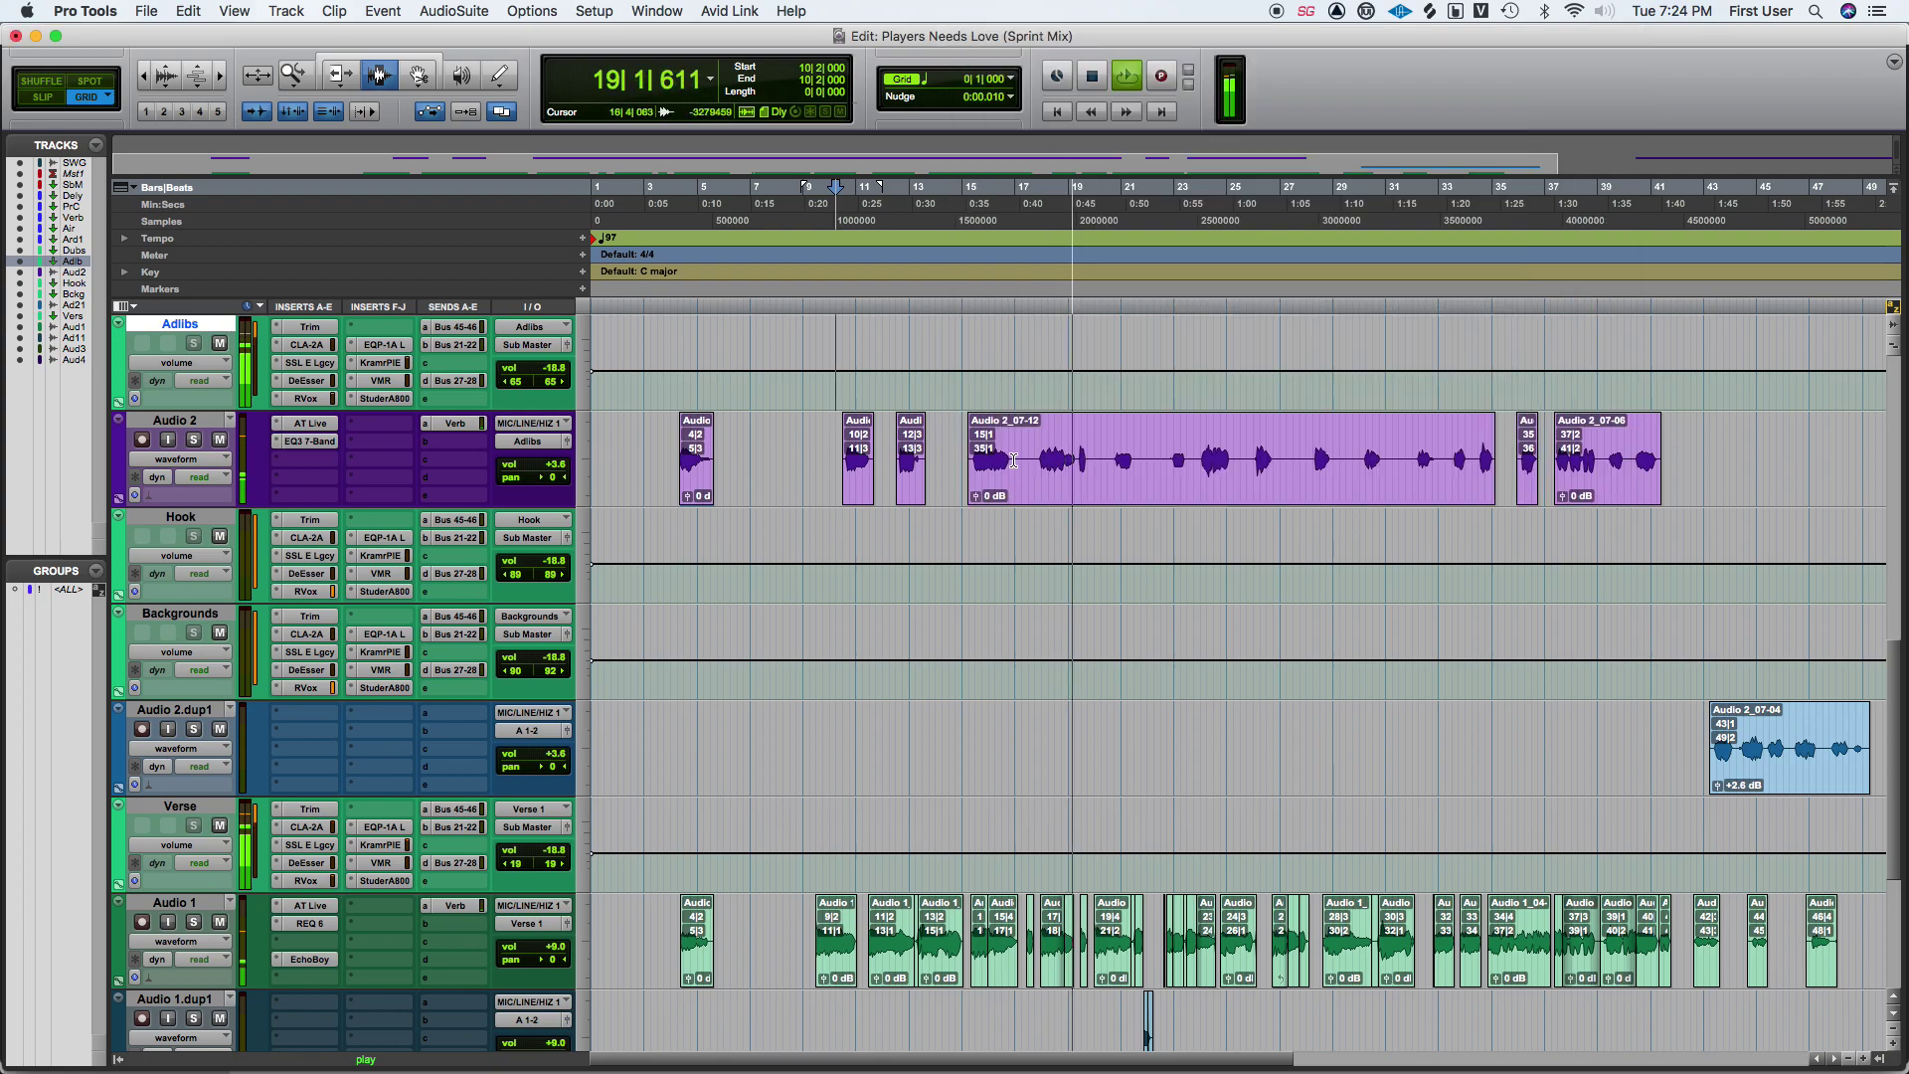
Check Audio 2's Auto-Tune Live settings and delete the blank start of its long clip up to 15|2.
{"action": "left_click", "coordinate": [1017, 424]}
{"action": "key", "text": "super+bracketright"}
{"action": "key", "text": "super+bracketright"}
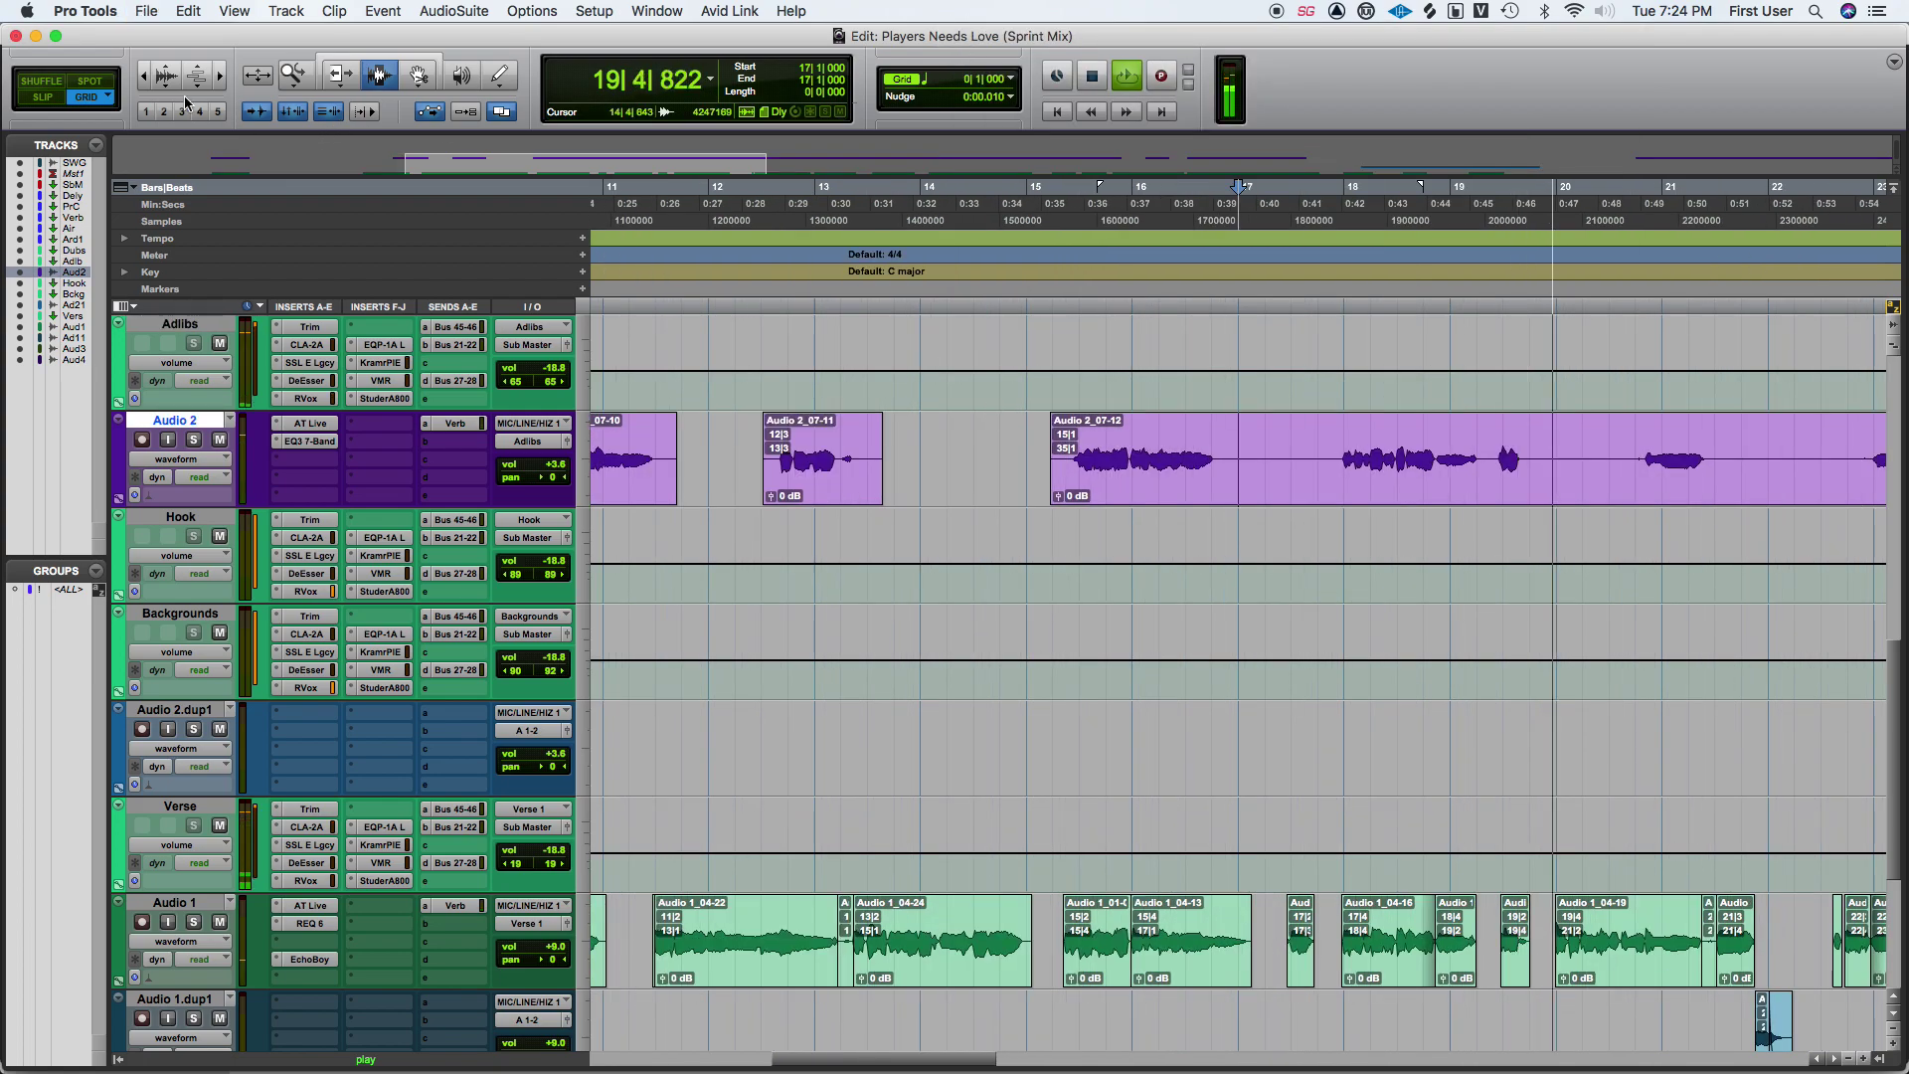
{"action": "left_click", "coordinate": [304, 423]}
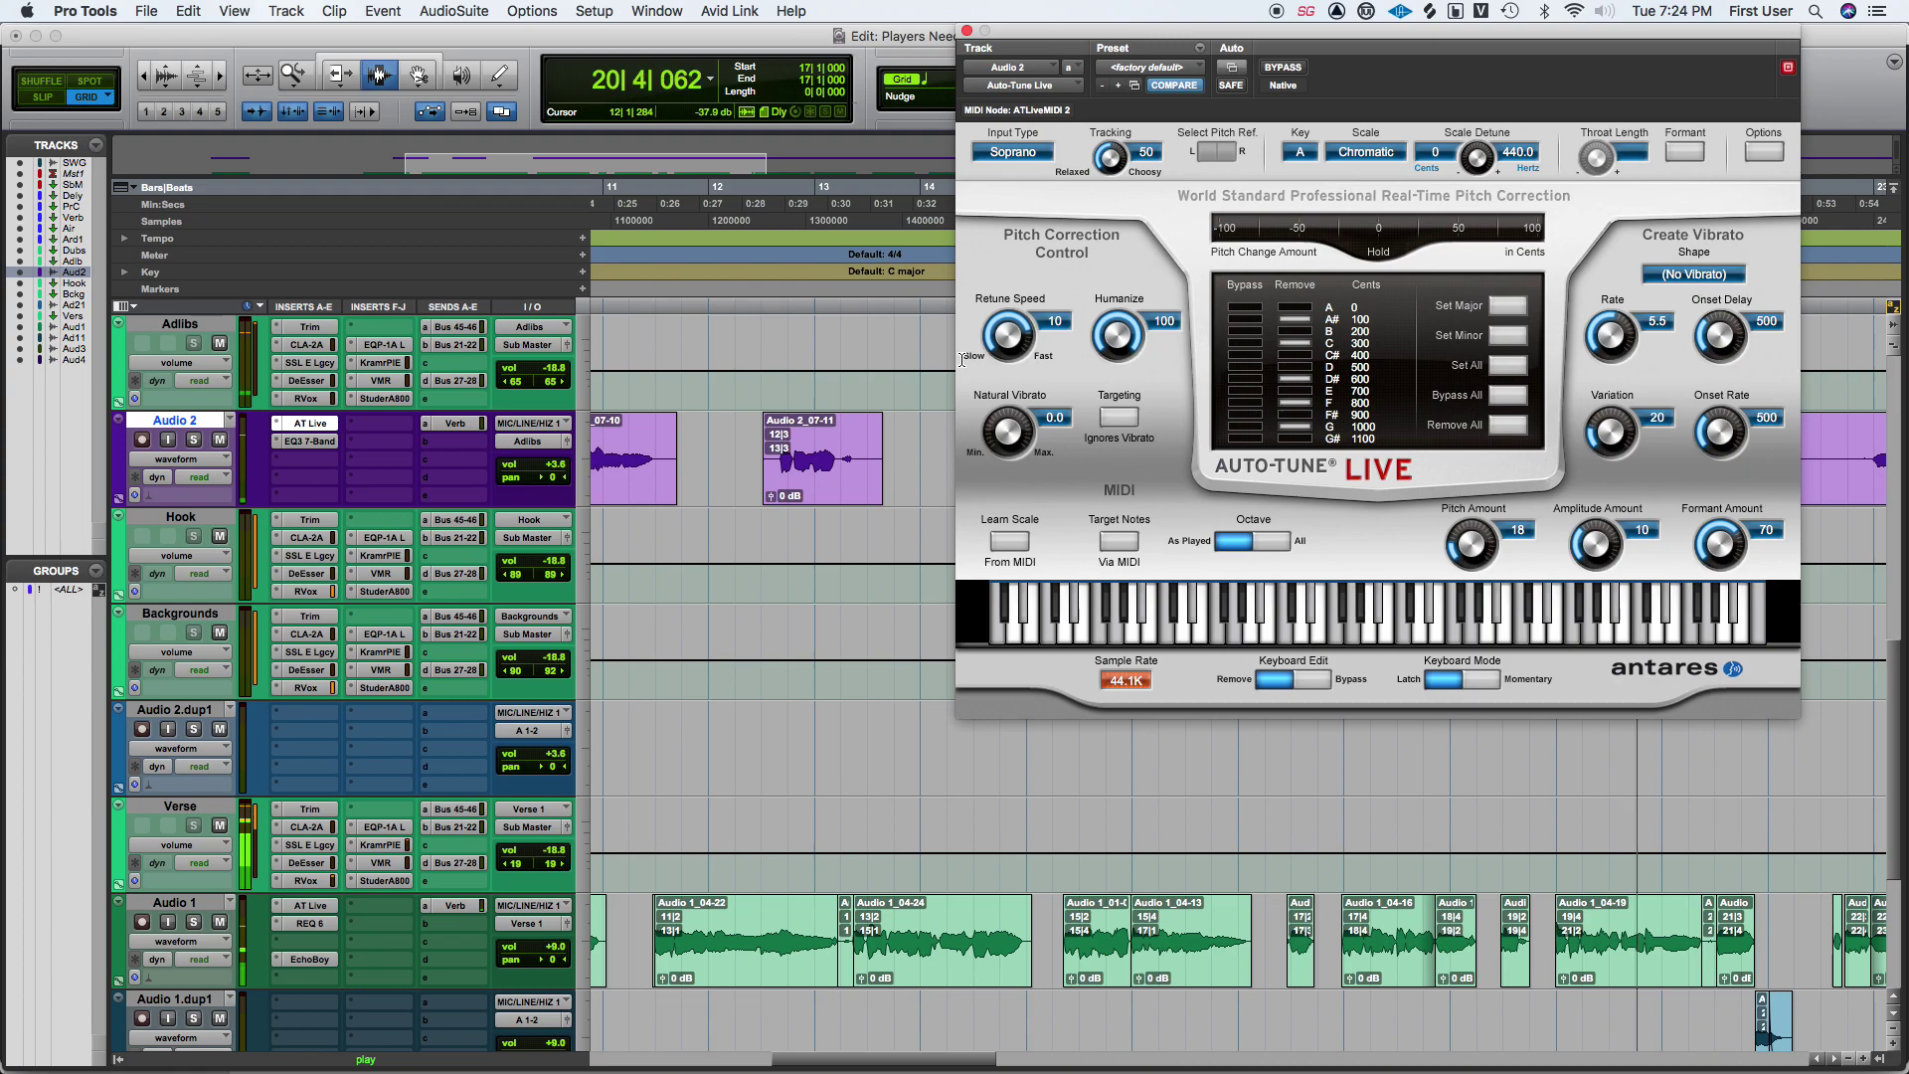
{"action": "left_click", "coordinate": [966, 31]}
{"action": "left_click_drag", "start_coordinate": [1034, 446], "coordinate": [1056, 479]}
{"action": "key", "text": "F2"}
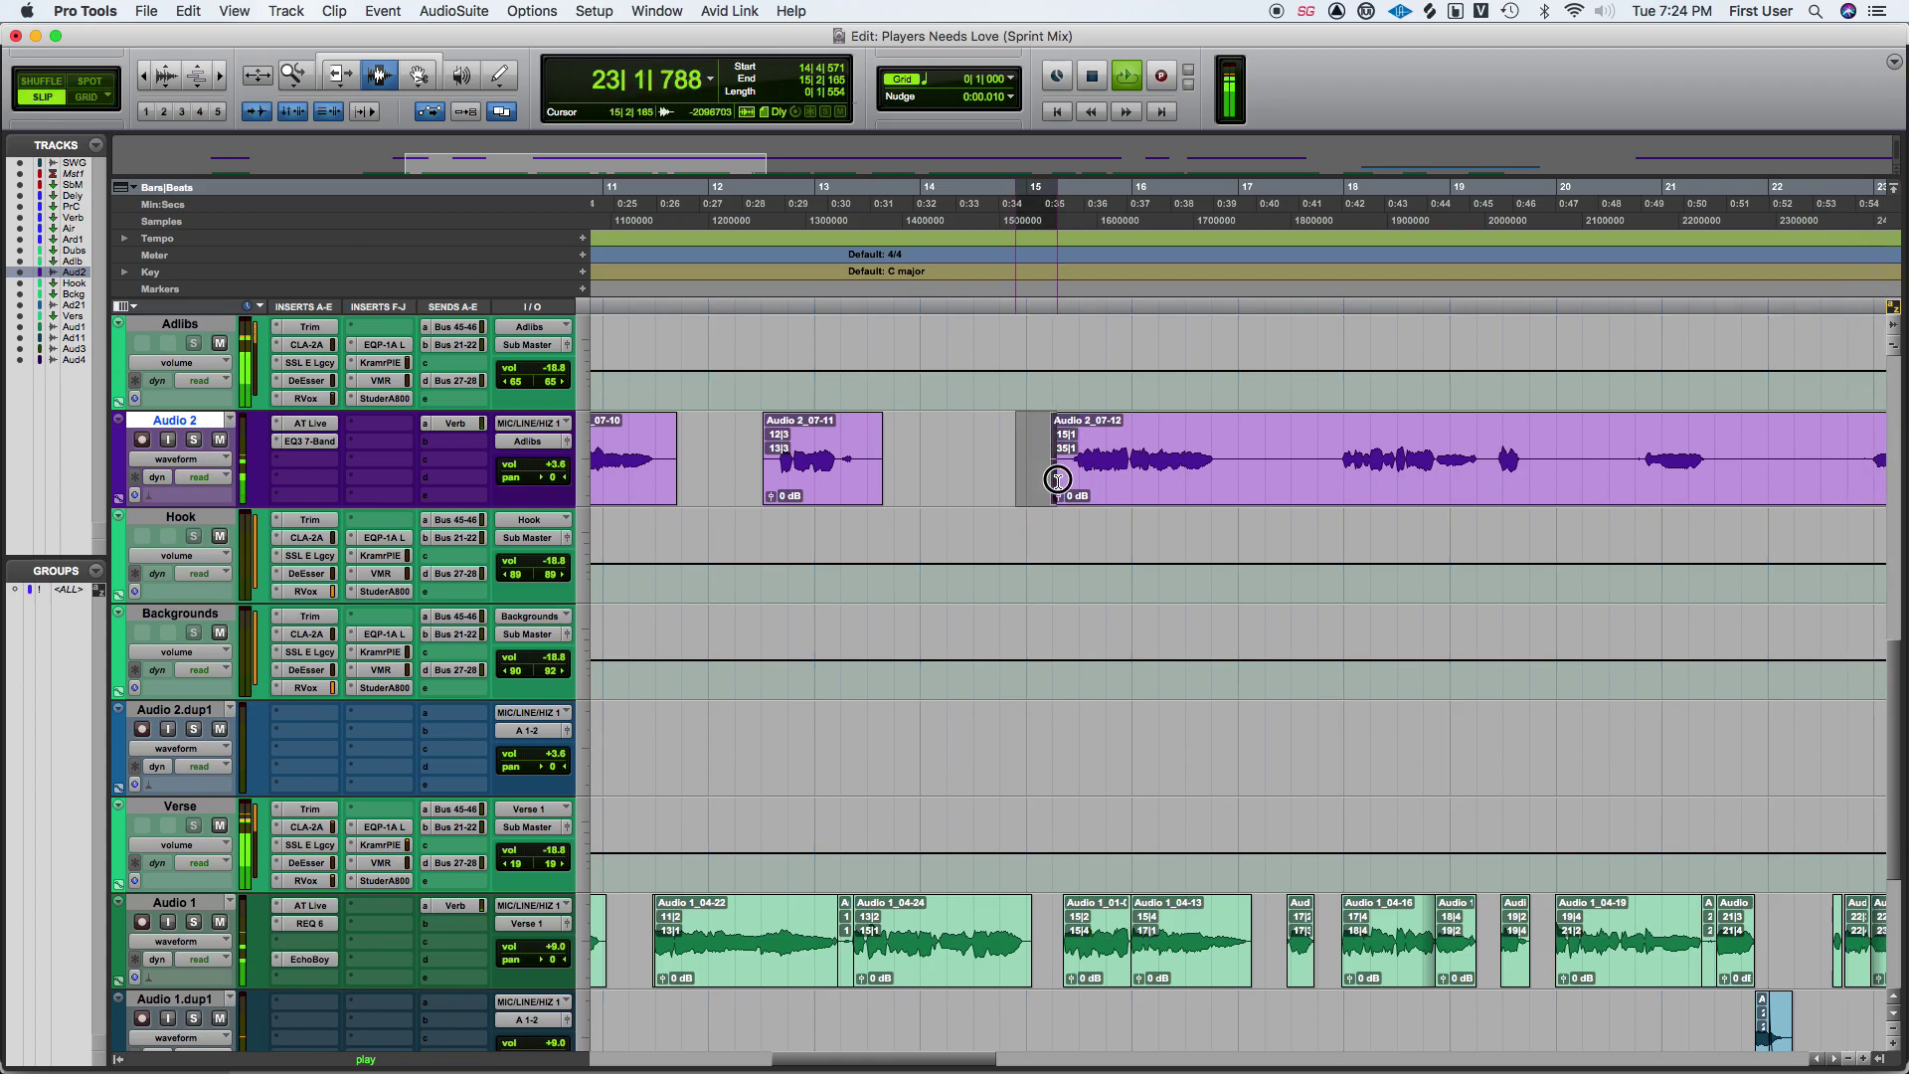
{"action": "key", "text": "Delete"}
Delete the silent stretches of Audio 2's long clip from 16|4 to 17|4, 19|3 to 20|3 and 21|3 to 22|4.
{"action": "left_click_drag", "start_coordinate": [1223, 437], "coordinate": [1332, 490]}
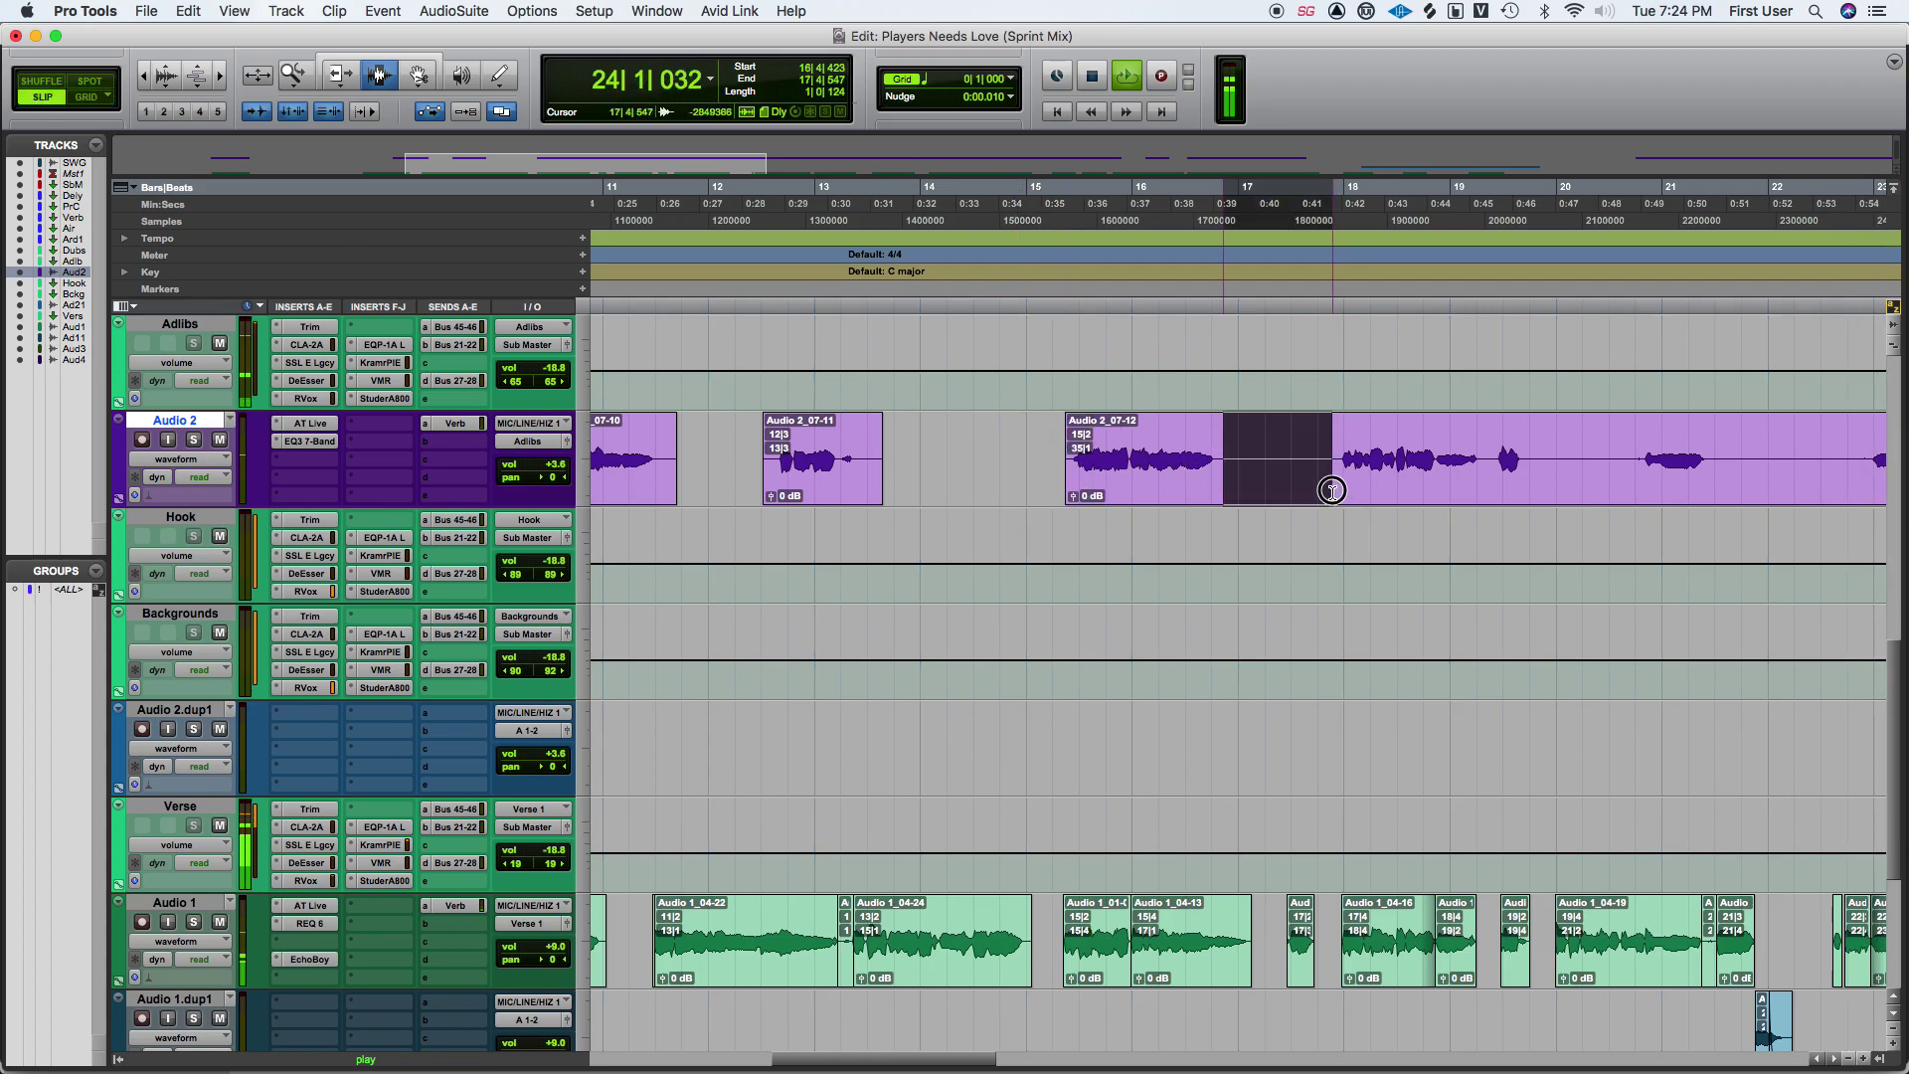
{"action": "key", "text": "Delete"}
{"action": "left_click_drag", "start_coordinate": [1528, 468], "coordinate": [1647, 482]}
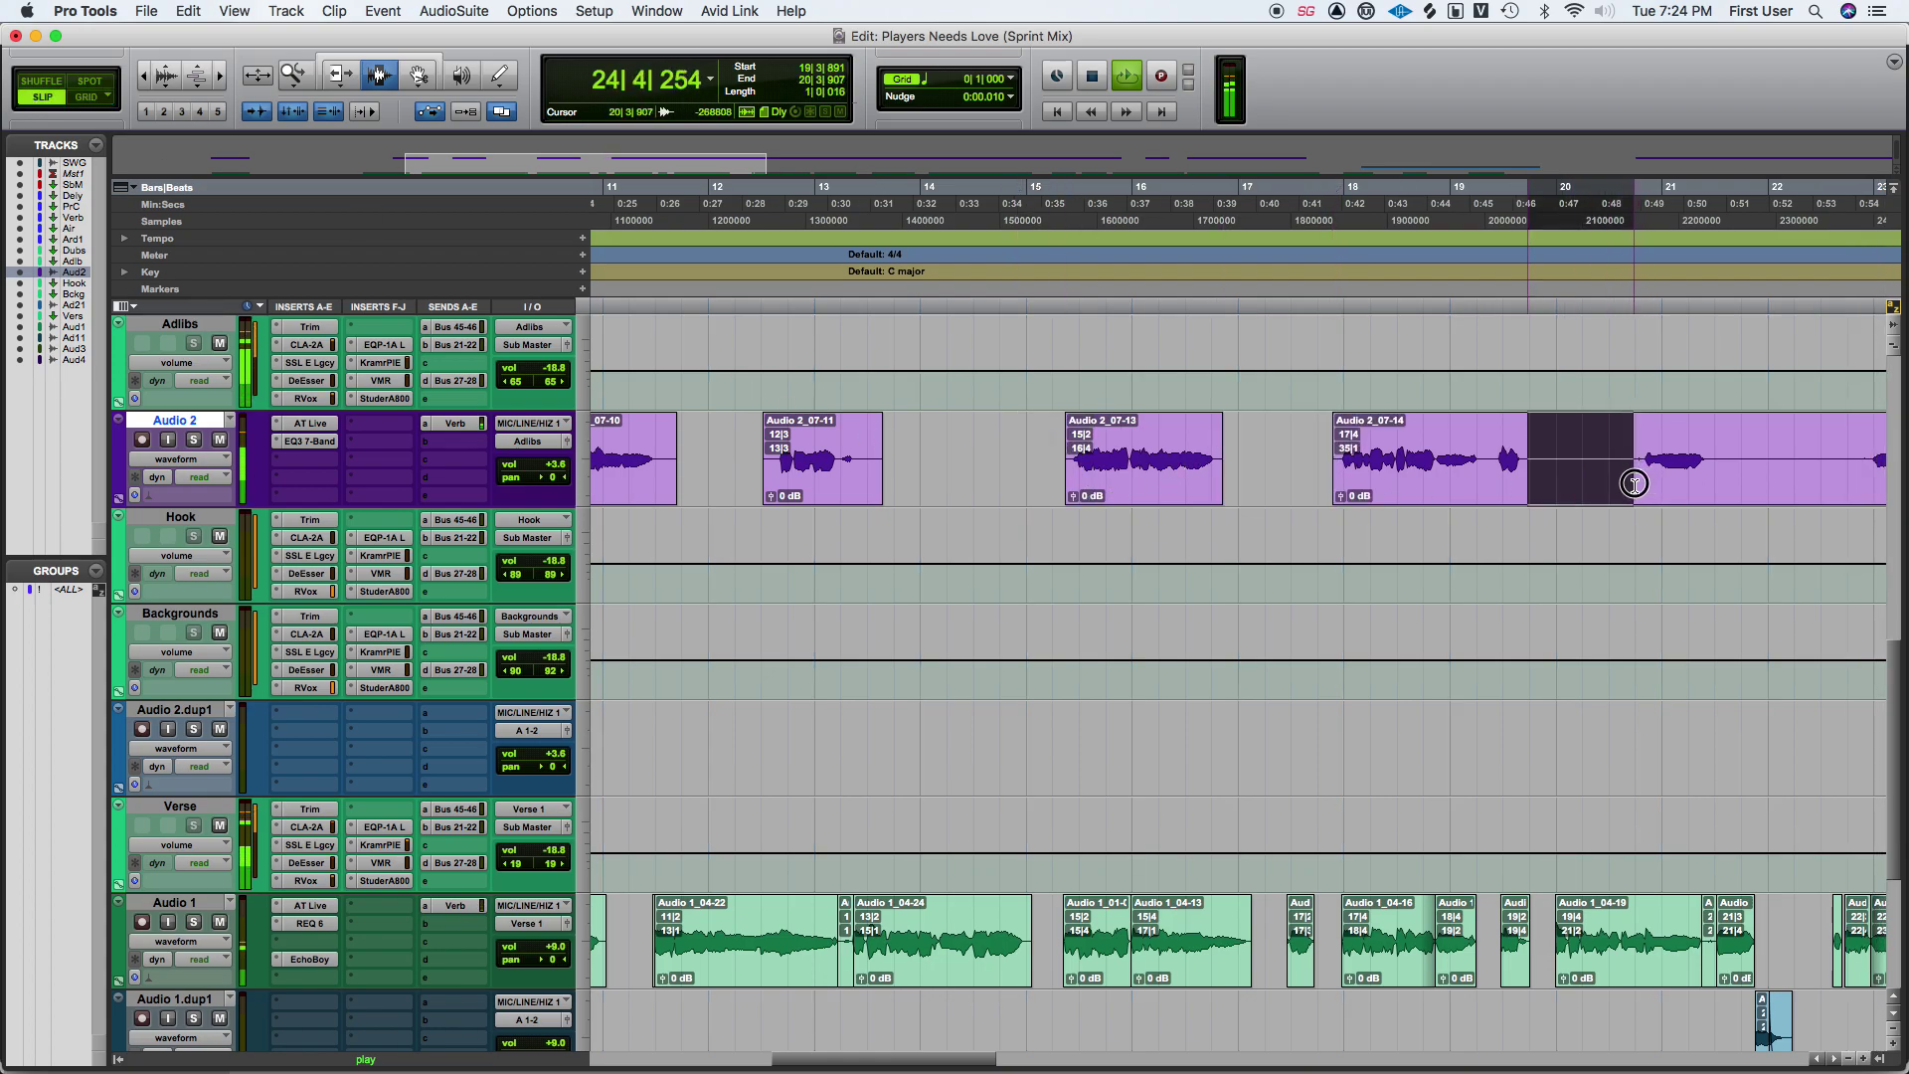
{"action": "key", "text": "Delete"}
{"action": "left_click_drag", "start_coordinate": [1719, 429], "coordinate": [1862, 467]}
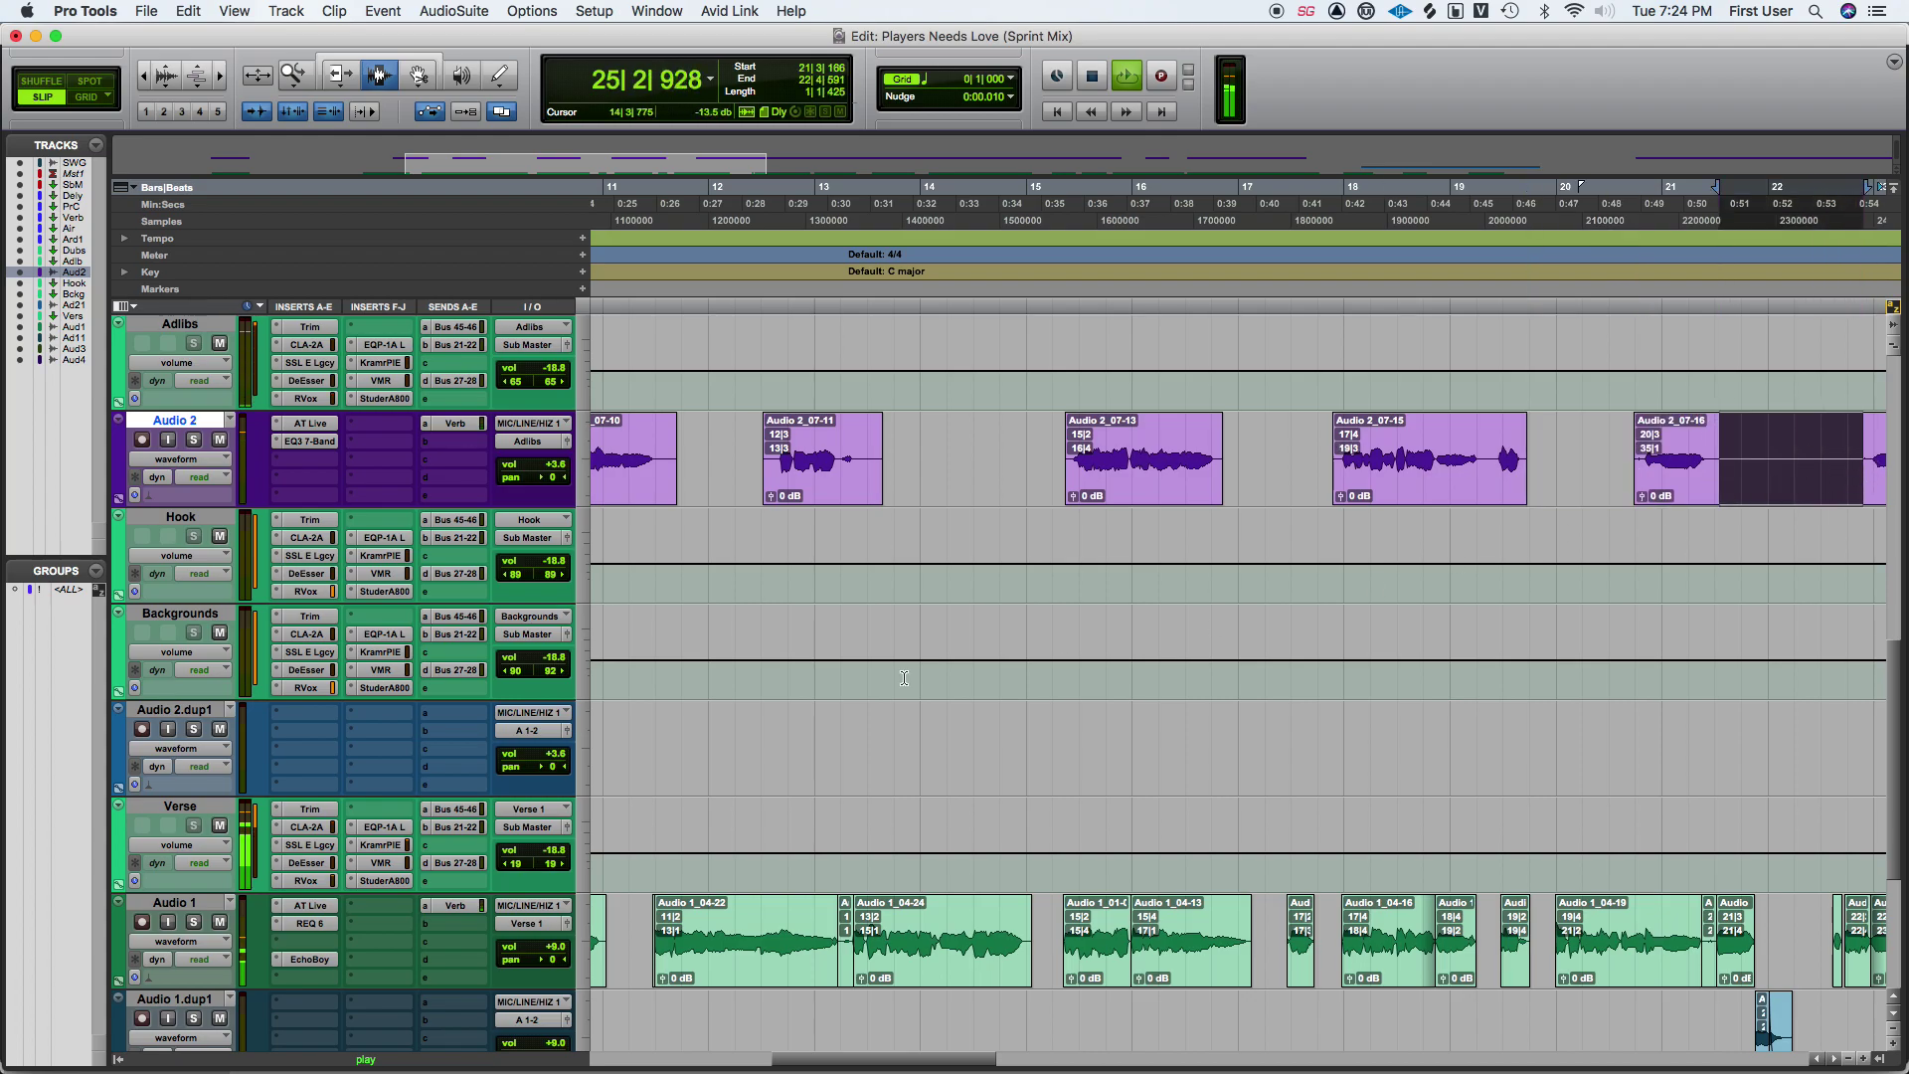
{"action": "key", "text": "Delete"}
Open the Verb send fader of Audio 1.
{"action": "left_click", "coordinate": [453, 903]}
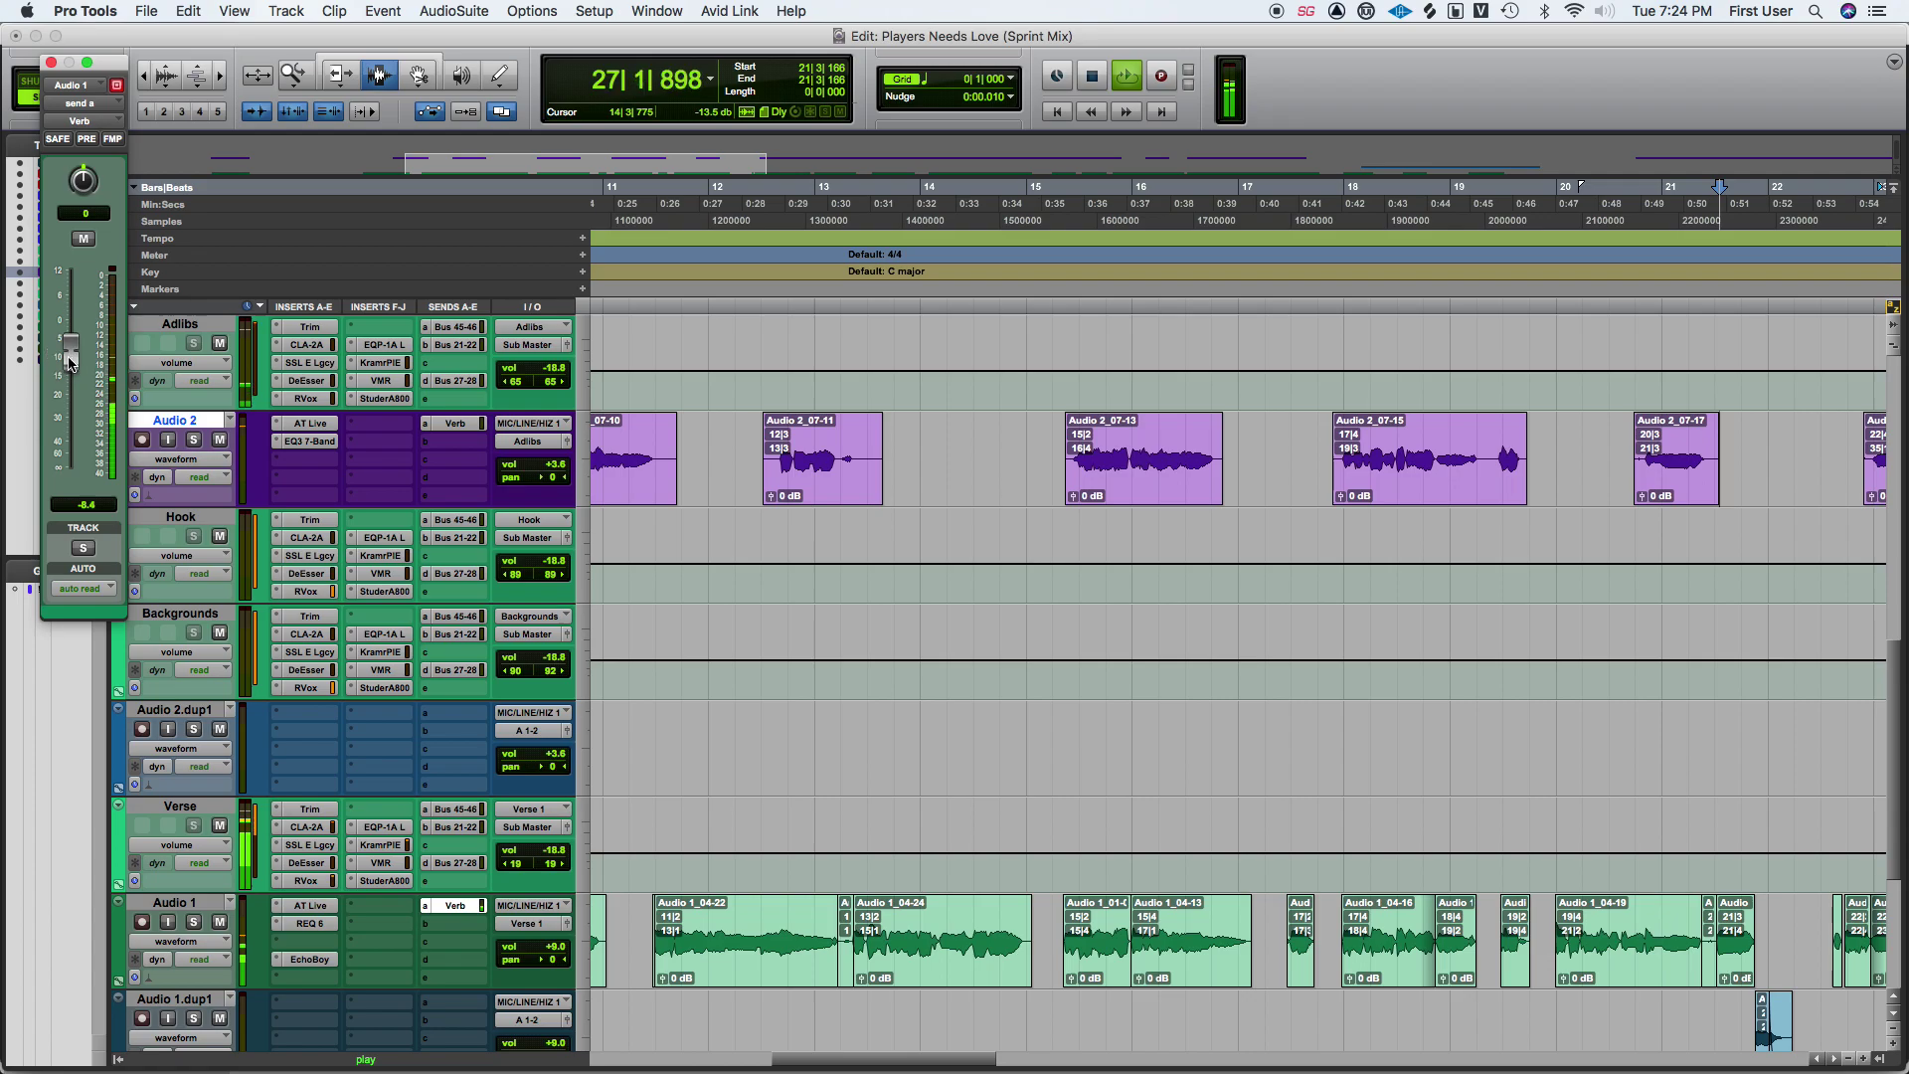
{"action": "key", "text": "super+bracketleft"}
{"action": "key", "text": "super+bracketleft"}
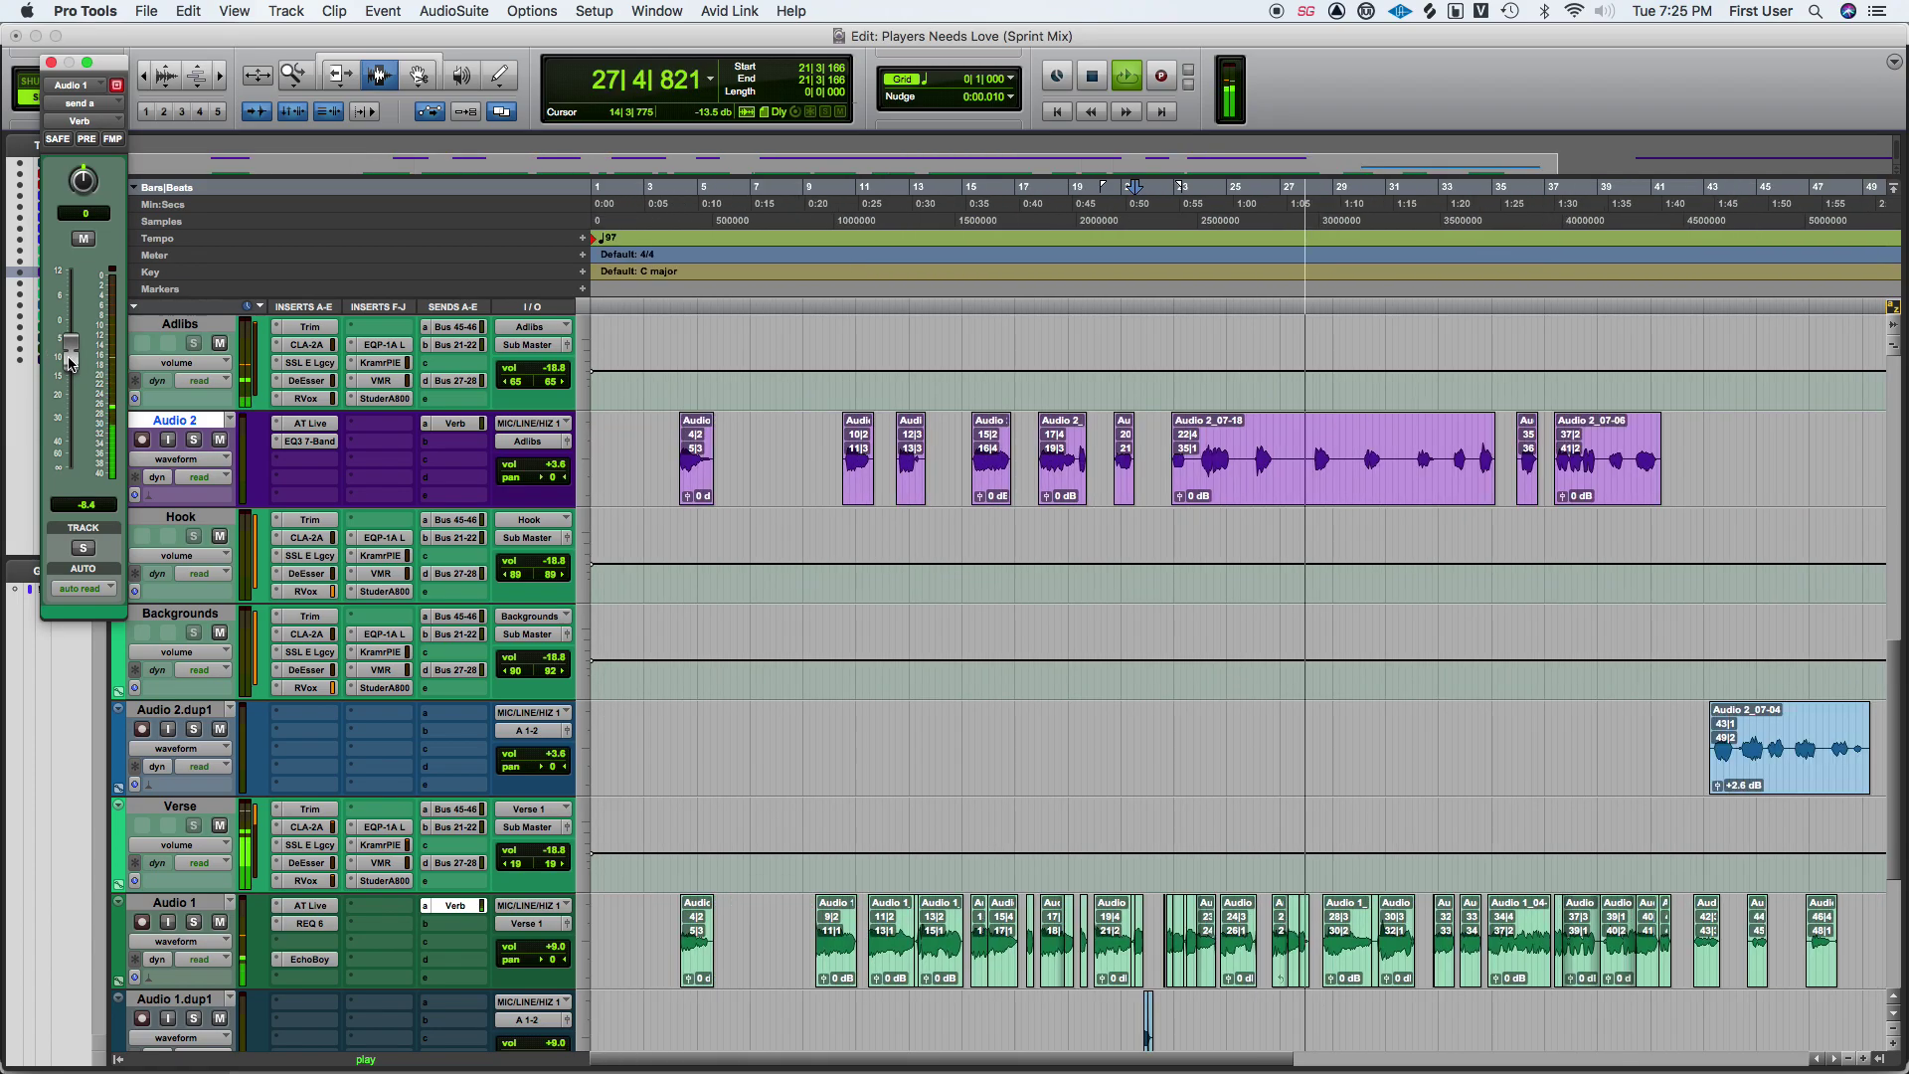
Duplicate the Audio 1 track once with all its data and delete the clips on the duplicate.
{"action": "left_click", "coordinate": [187, 901]}
{"action": "key", "text": "alt+shift+d"}
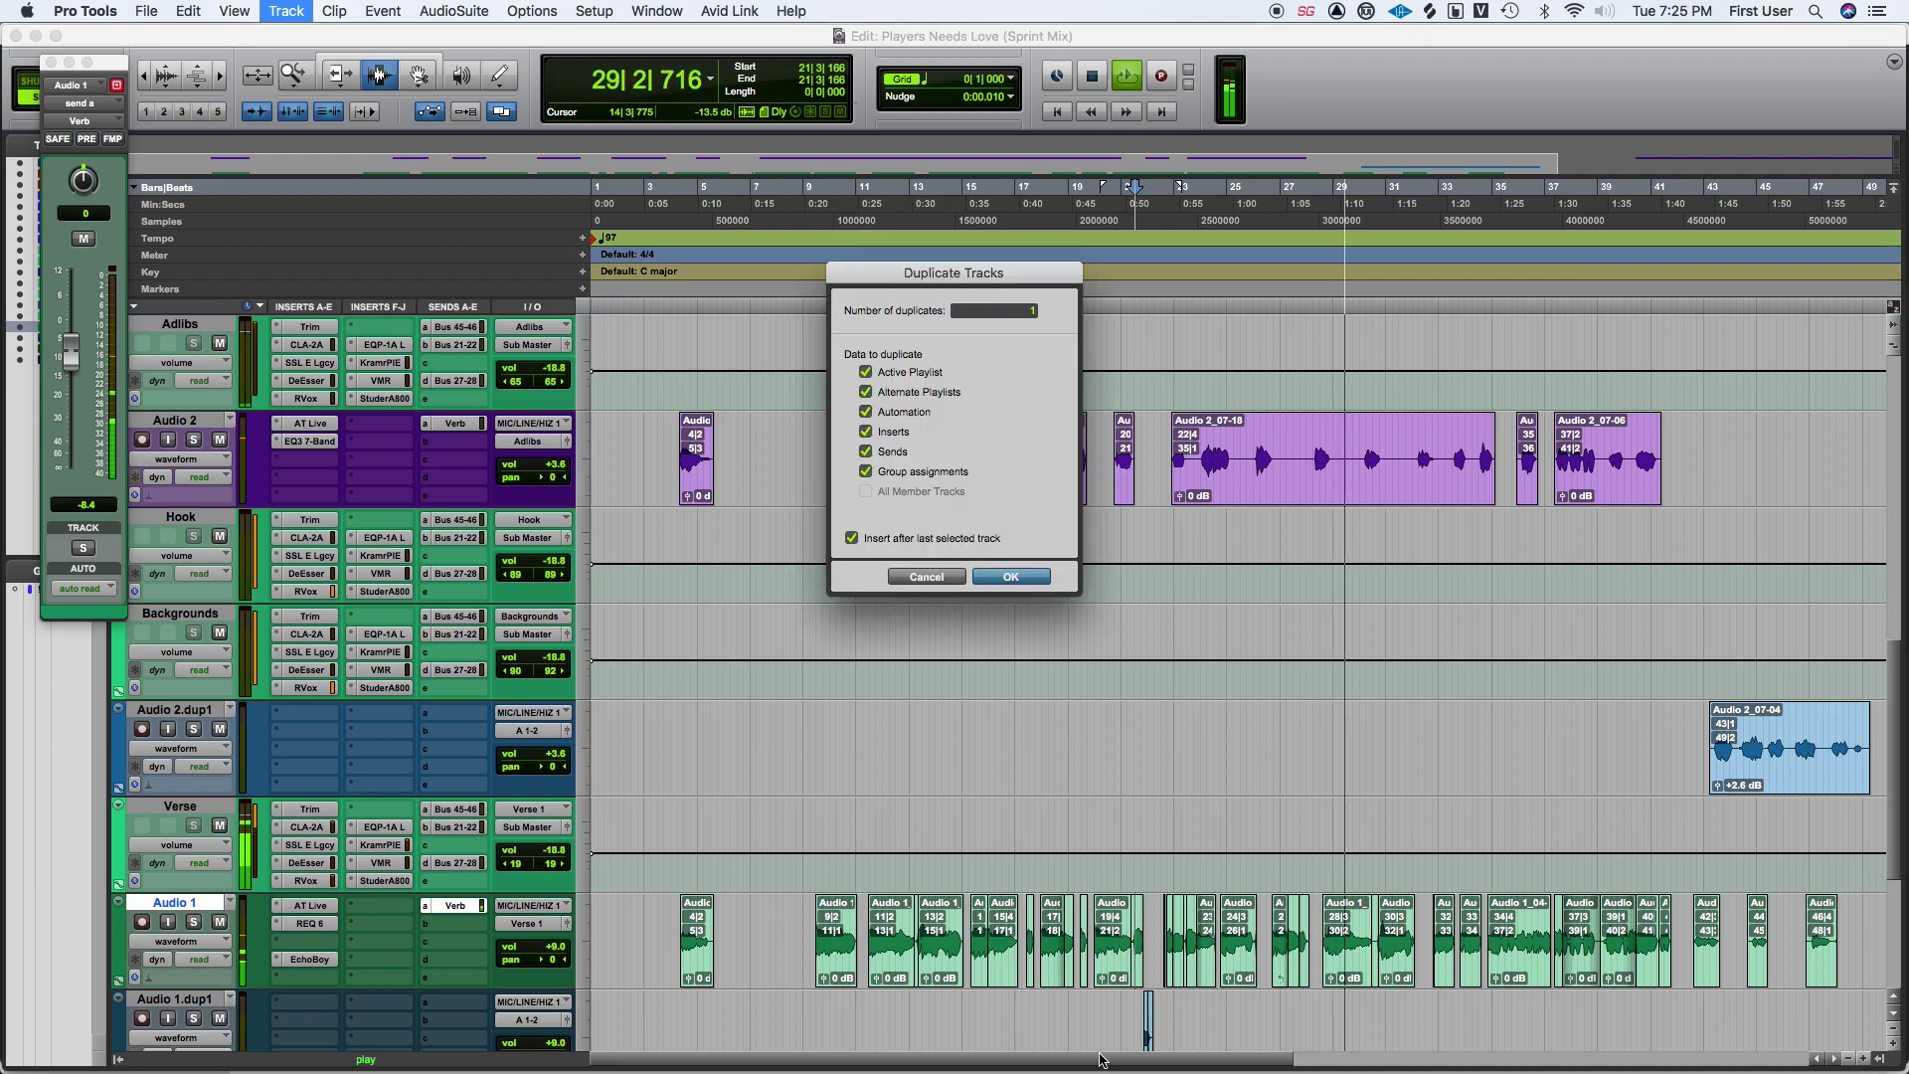
{"action": "key", "text": "Return"}
{"action": "triple_click", "coordinate": [1316, 990]}
{"action": "key", "text": "Delete"}
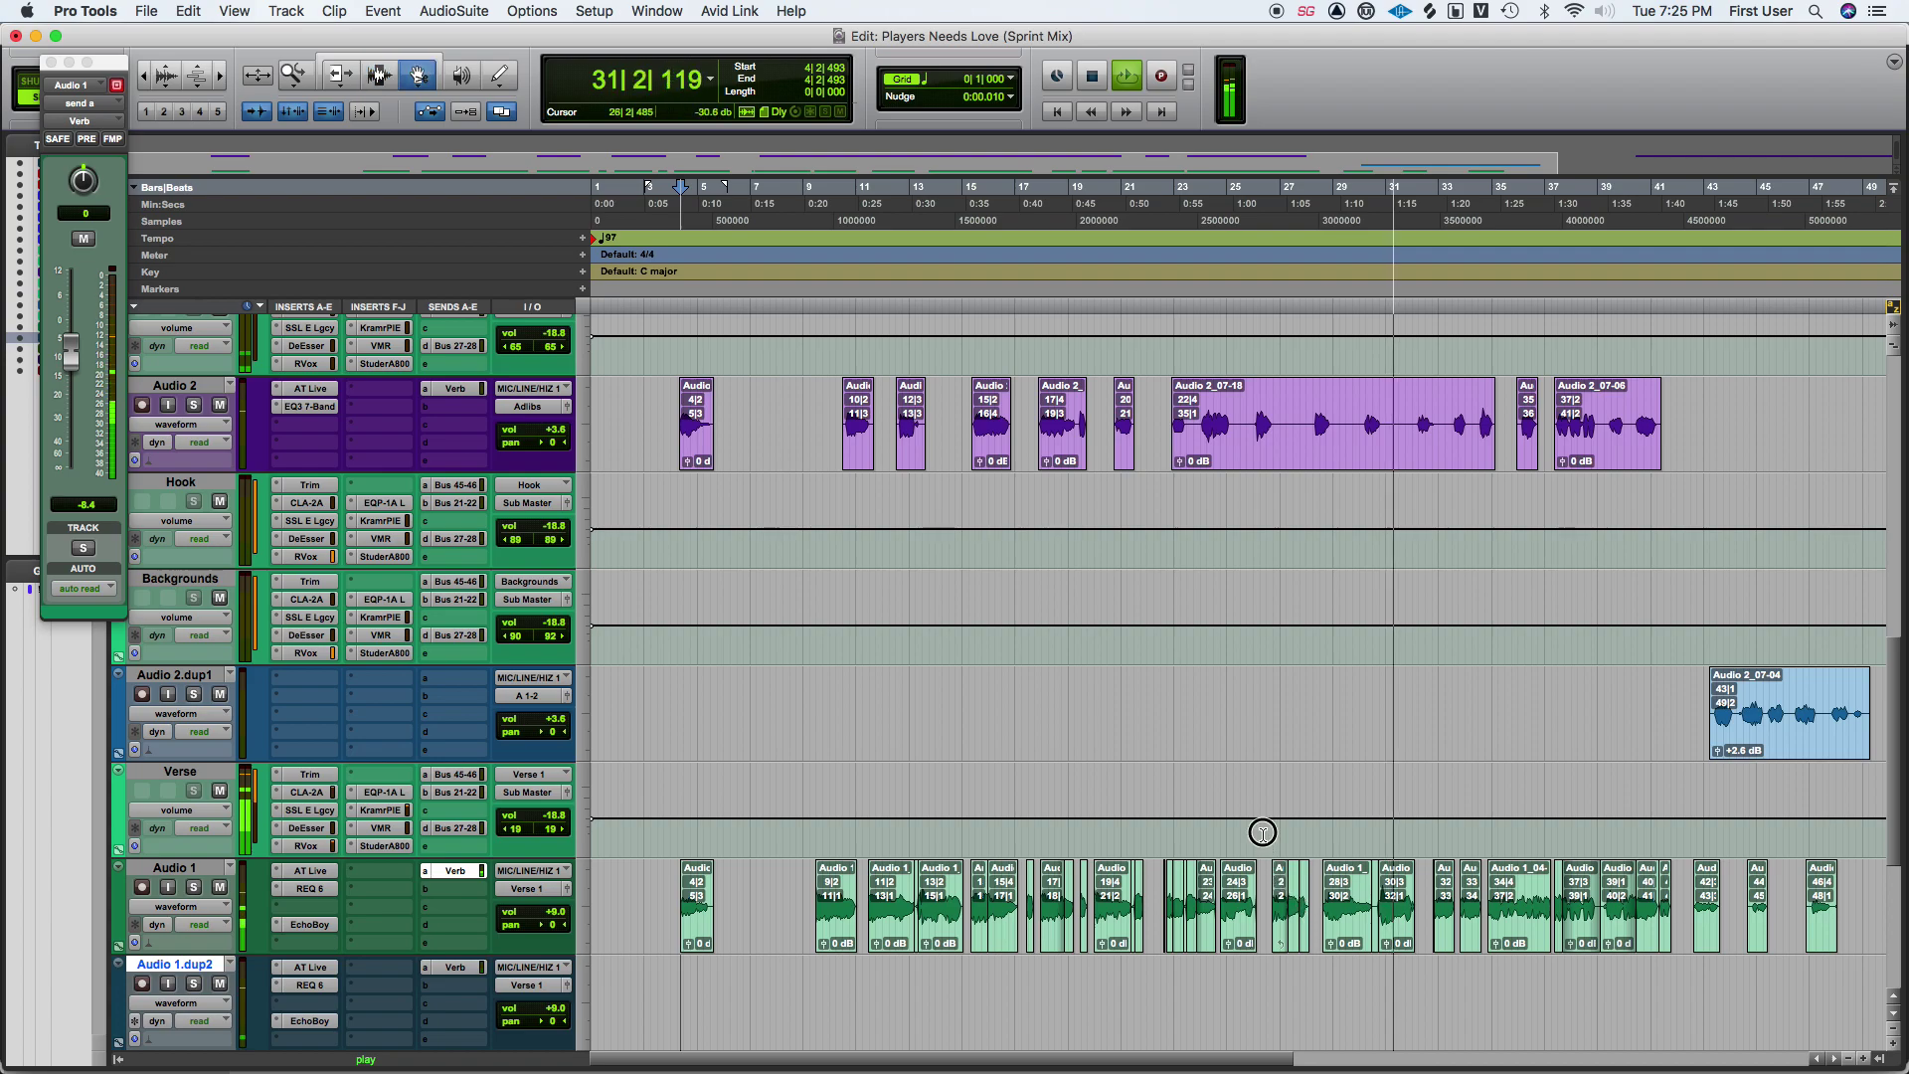
Audition the verse around 26|3 and 24|3, and move every Audio 1 clip from 24|3 onward down to Audio 1.dup2.
{"action": "key", "text": "space"}
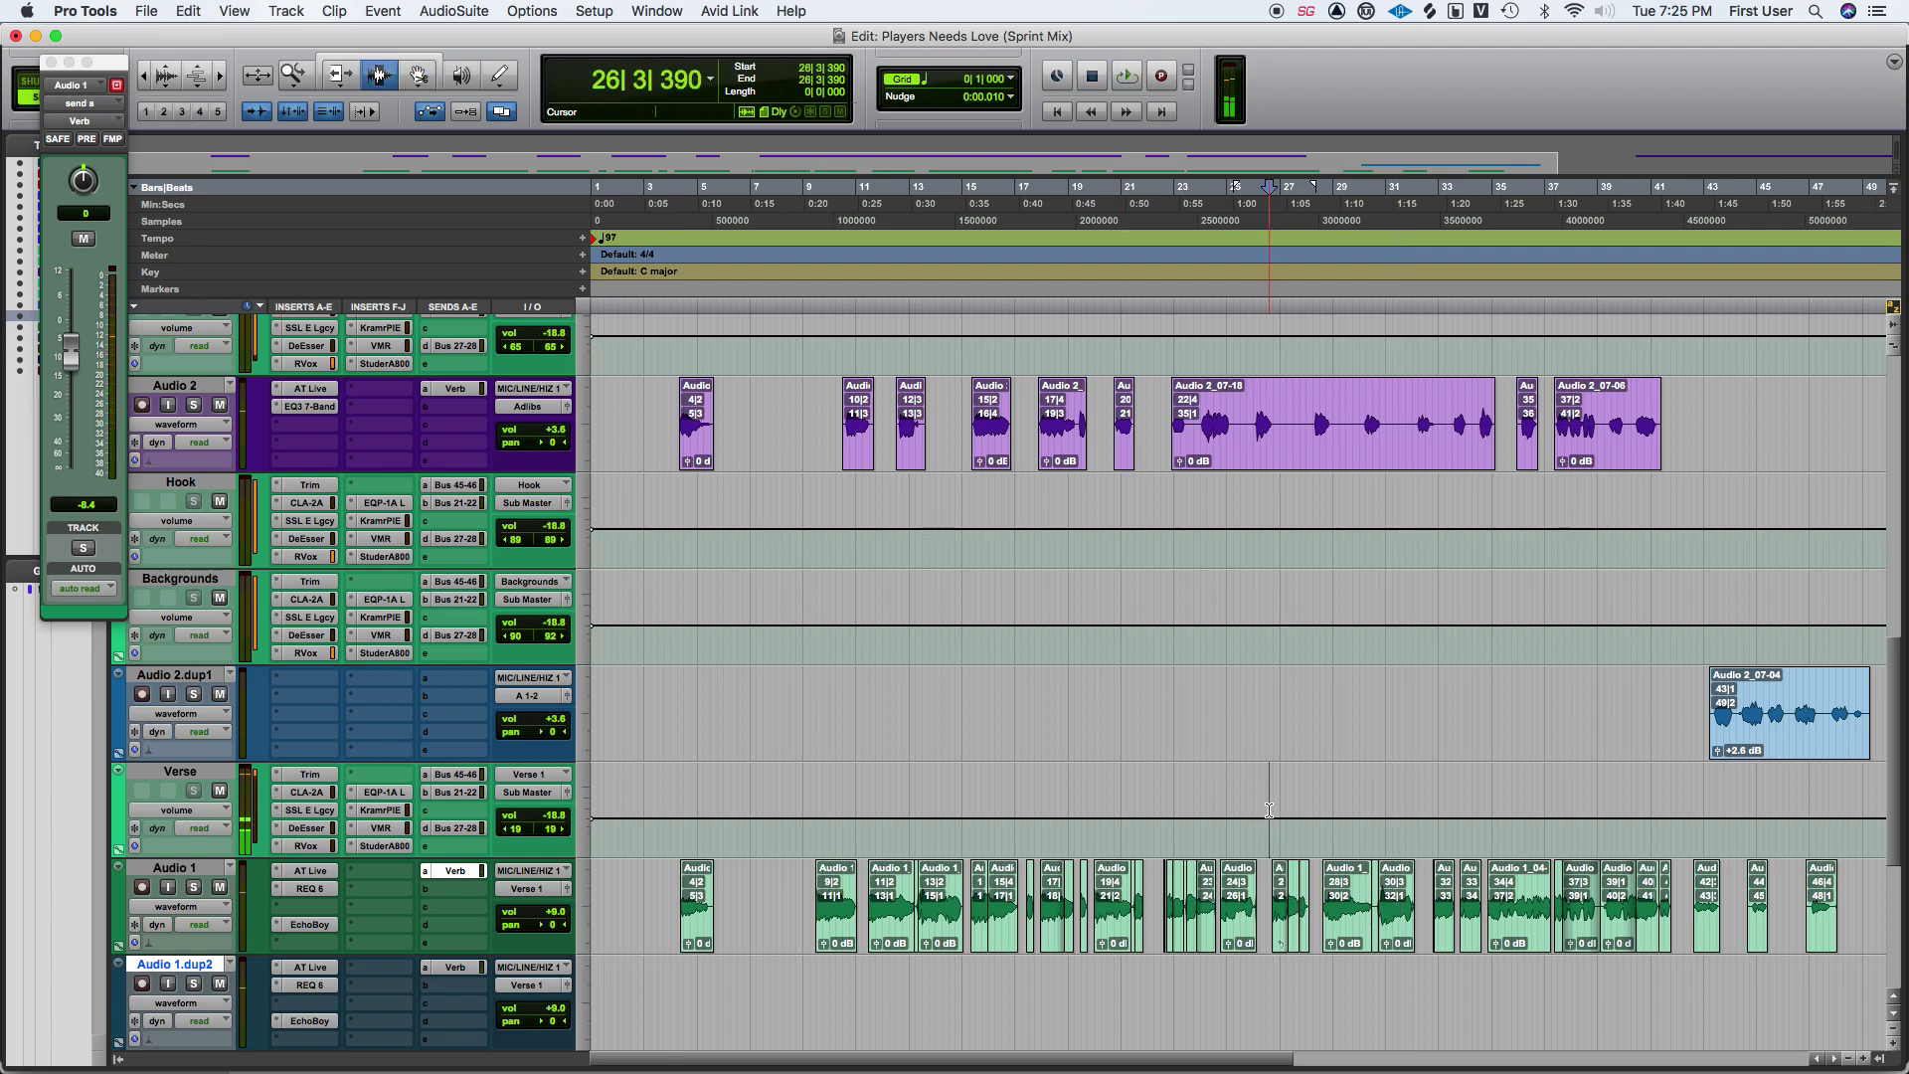
{"action": "left_click", "coordinate": [1269, 810]}
{"action": "key", "text": "space"}
{"action": "left_click", "coordinate": [1216, 817]}
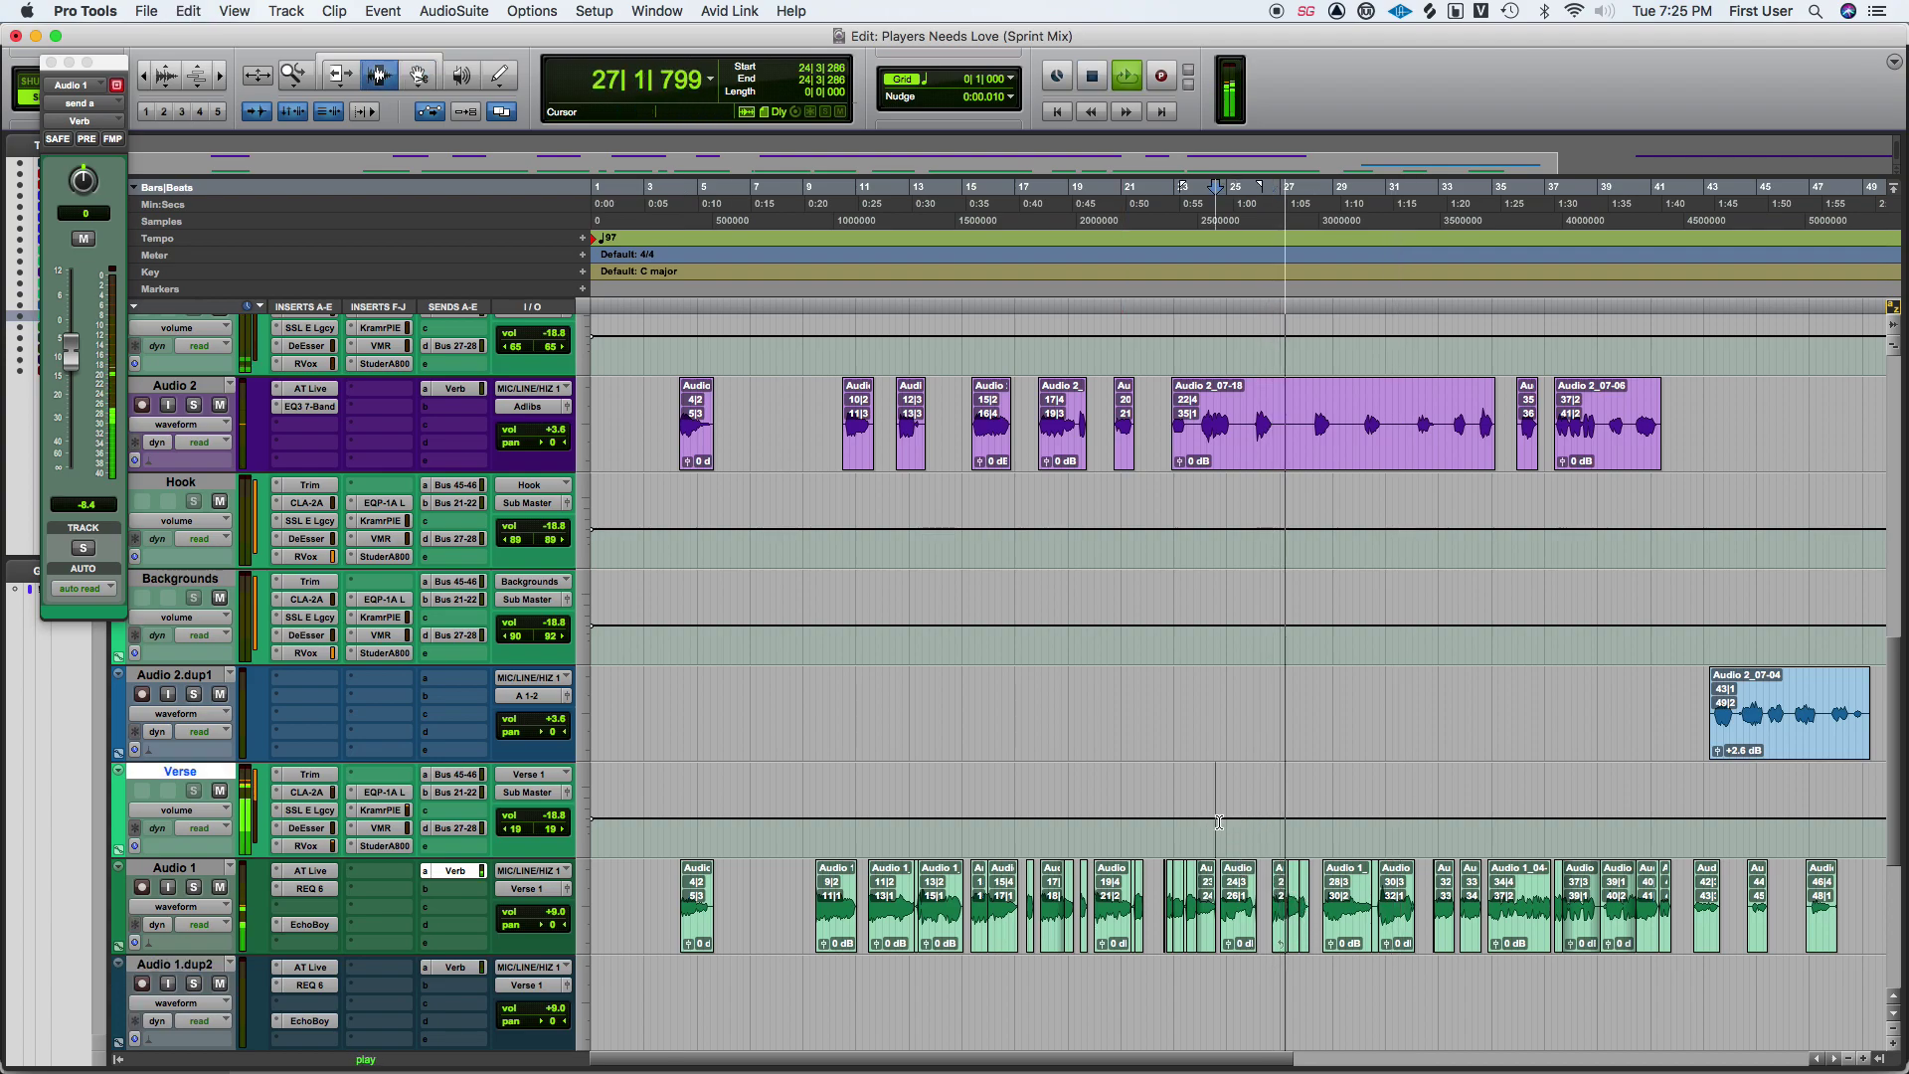
{"action": "key", "text": "space"}
{"action": "key", "text": "F8"}
{"action": "left_click", "coordinate": [1233, 900]}
{"action": "key", "text": "space"}
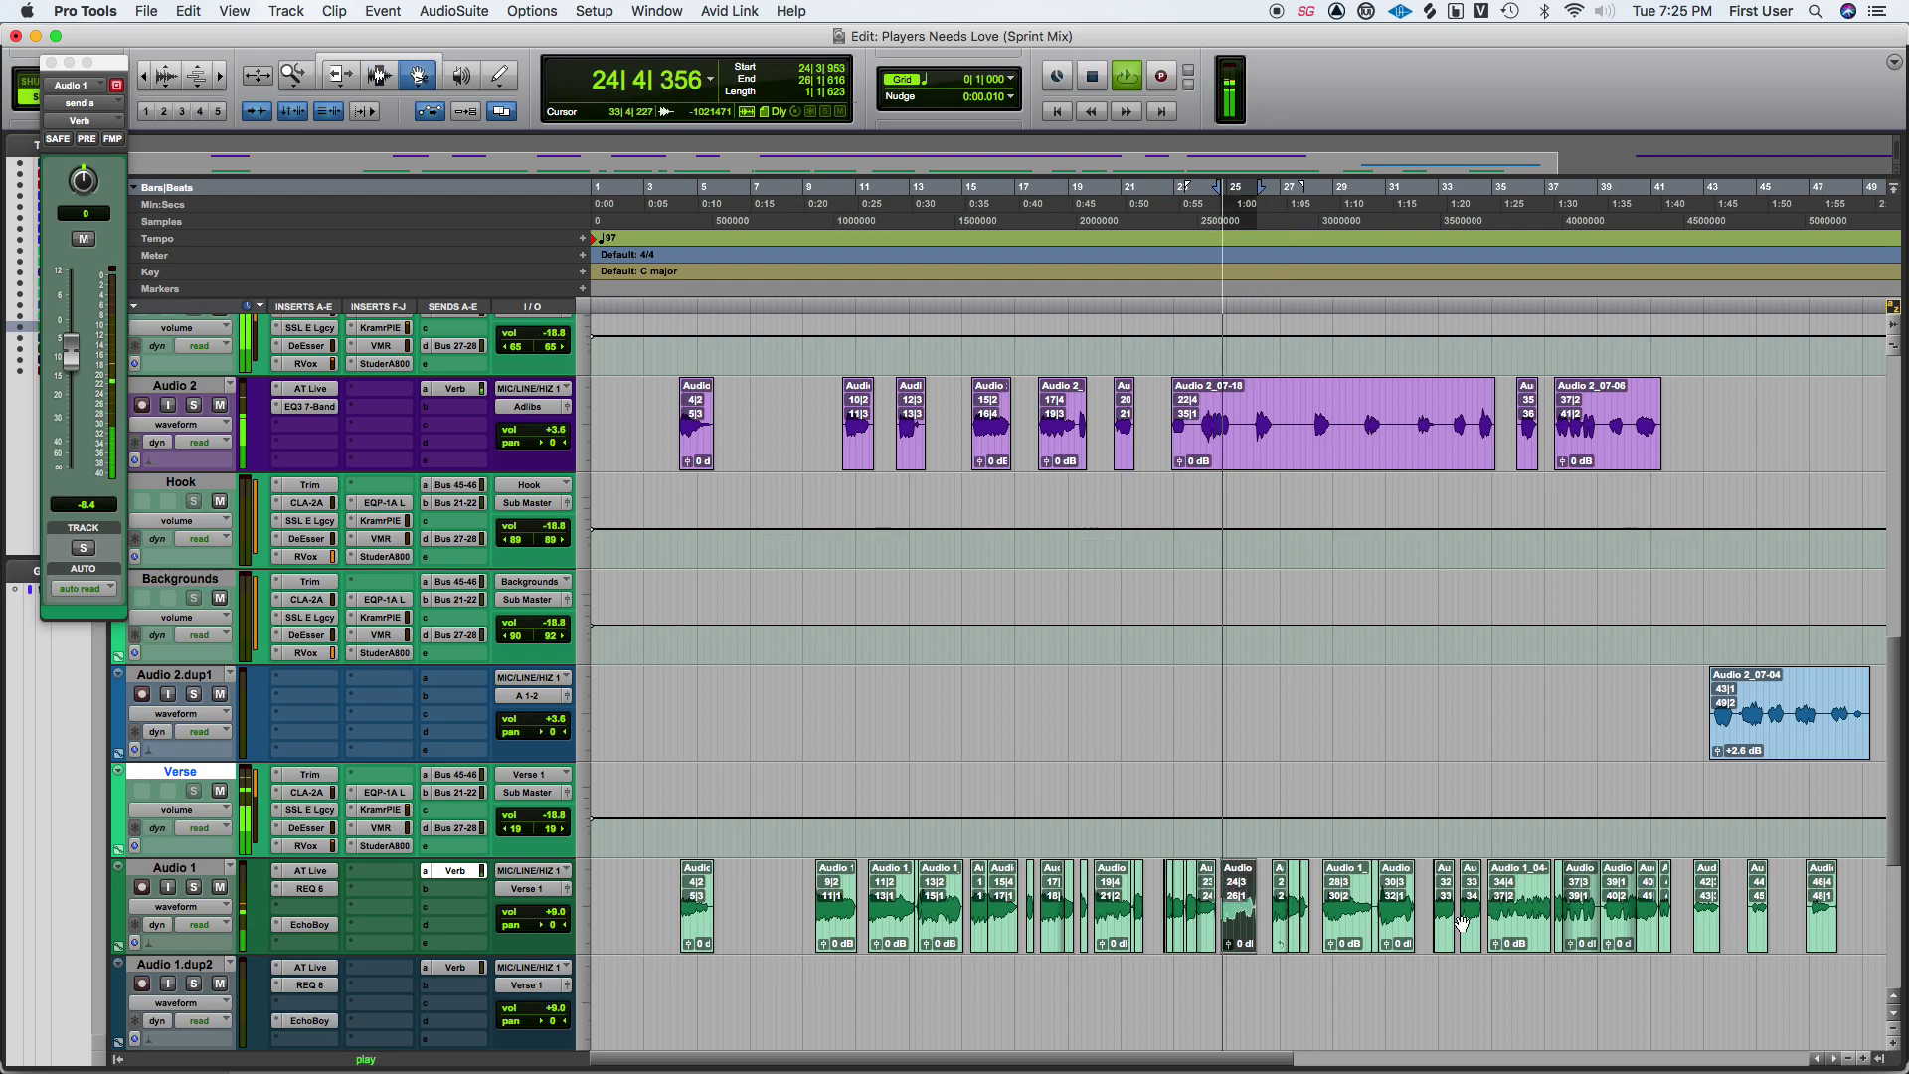
{"action": "left_click", "coordinate": [1824, 909], "text": "shift"}
{"action": "left_click_drag", "start_coordinate": [1824, 909], "coordinate": [1834, 980]}
Raise Audio 1.dup2's Verb send to -2.5 dB and check its EchoBoy delay settings.
{"action": "left_click", "coordinate": [450, 967]}
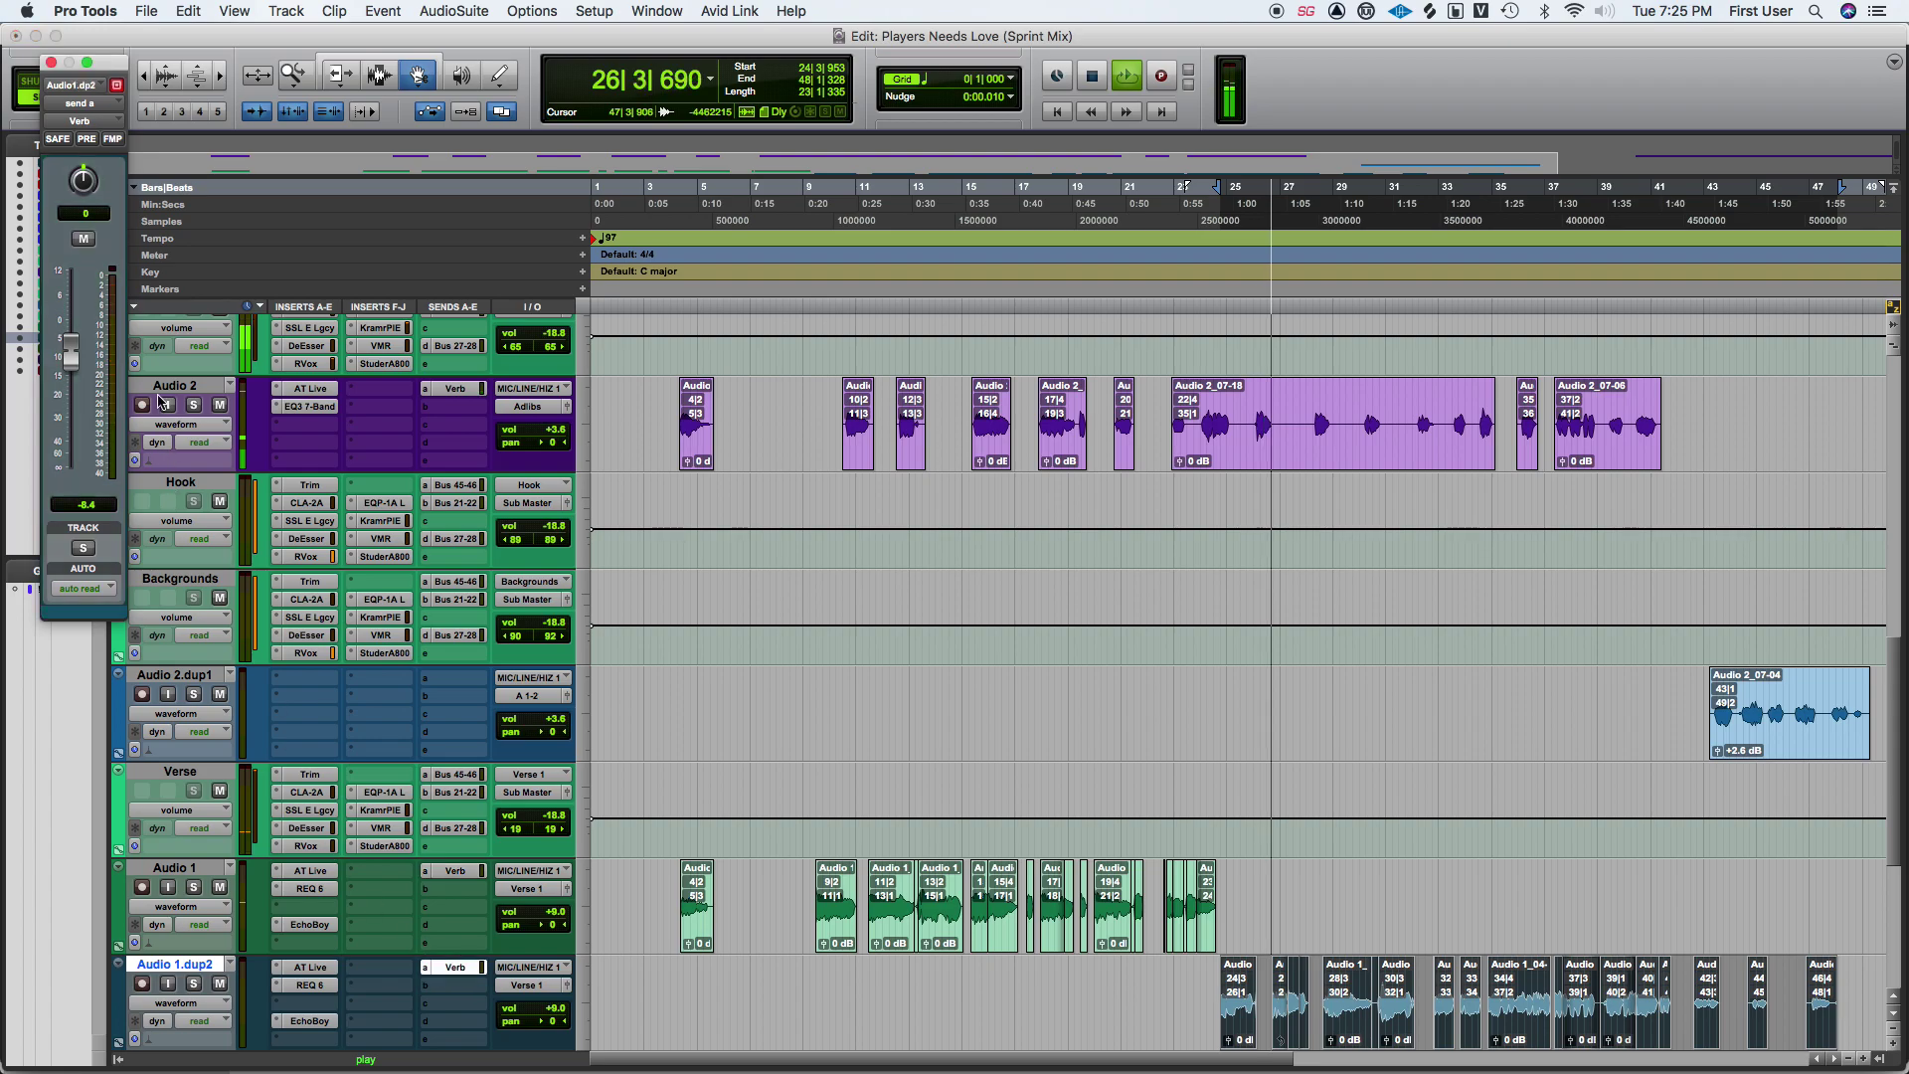
{"action": "left_click_drag", "start_coordinate": [71, 350], "coordinate": [70, 335]}
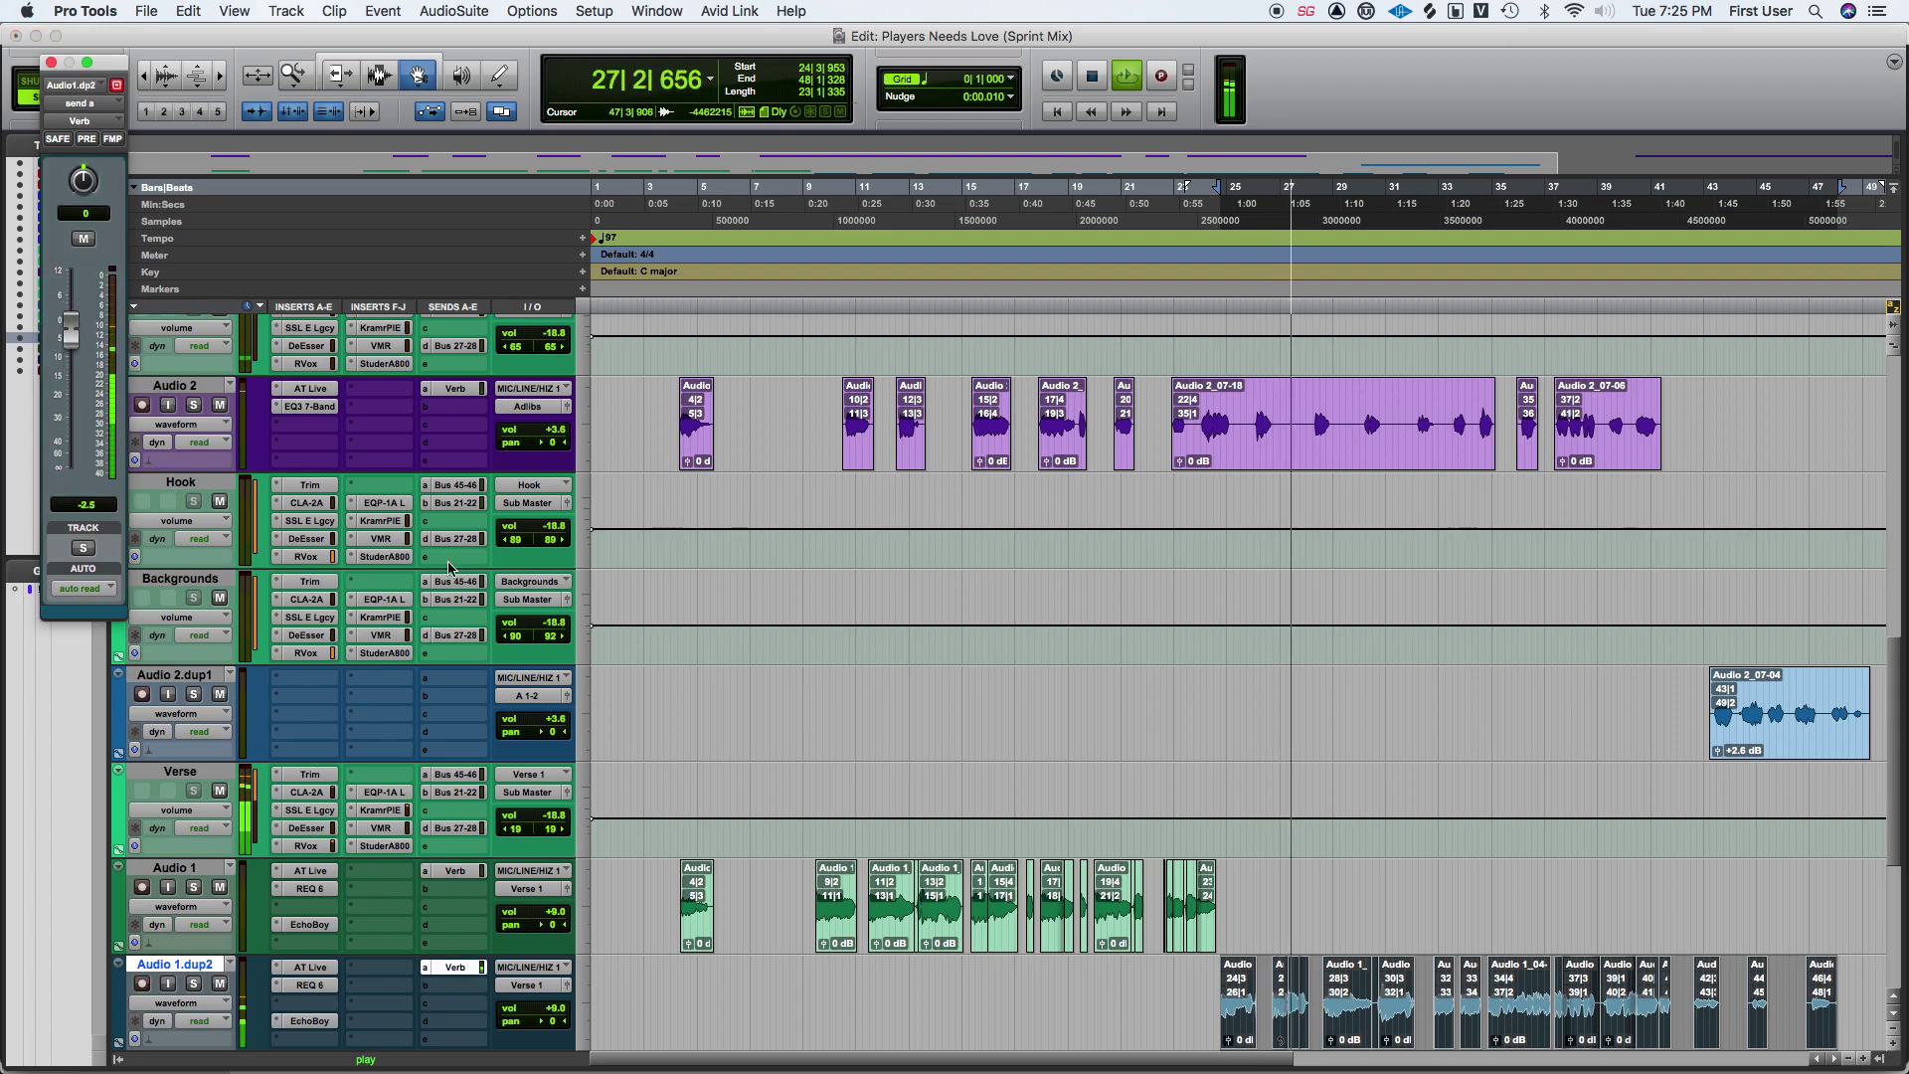
{"action": "scroll", "coordinate": [469, 597], "scroll_direction": "down", "scroll_amount": 5}
{"action": "left_click", "coordinate": [316, 767]}
{"action": "left_click", "coordinate": [316, 767]}
{"action": "left_click", "coordinate": [316, 766]}
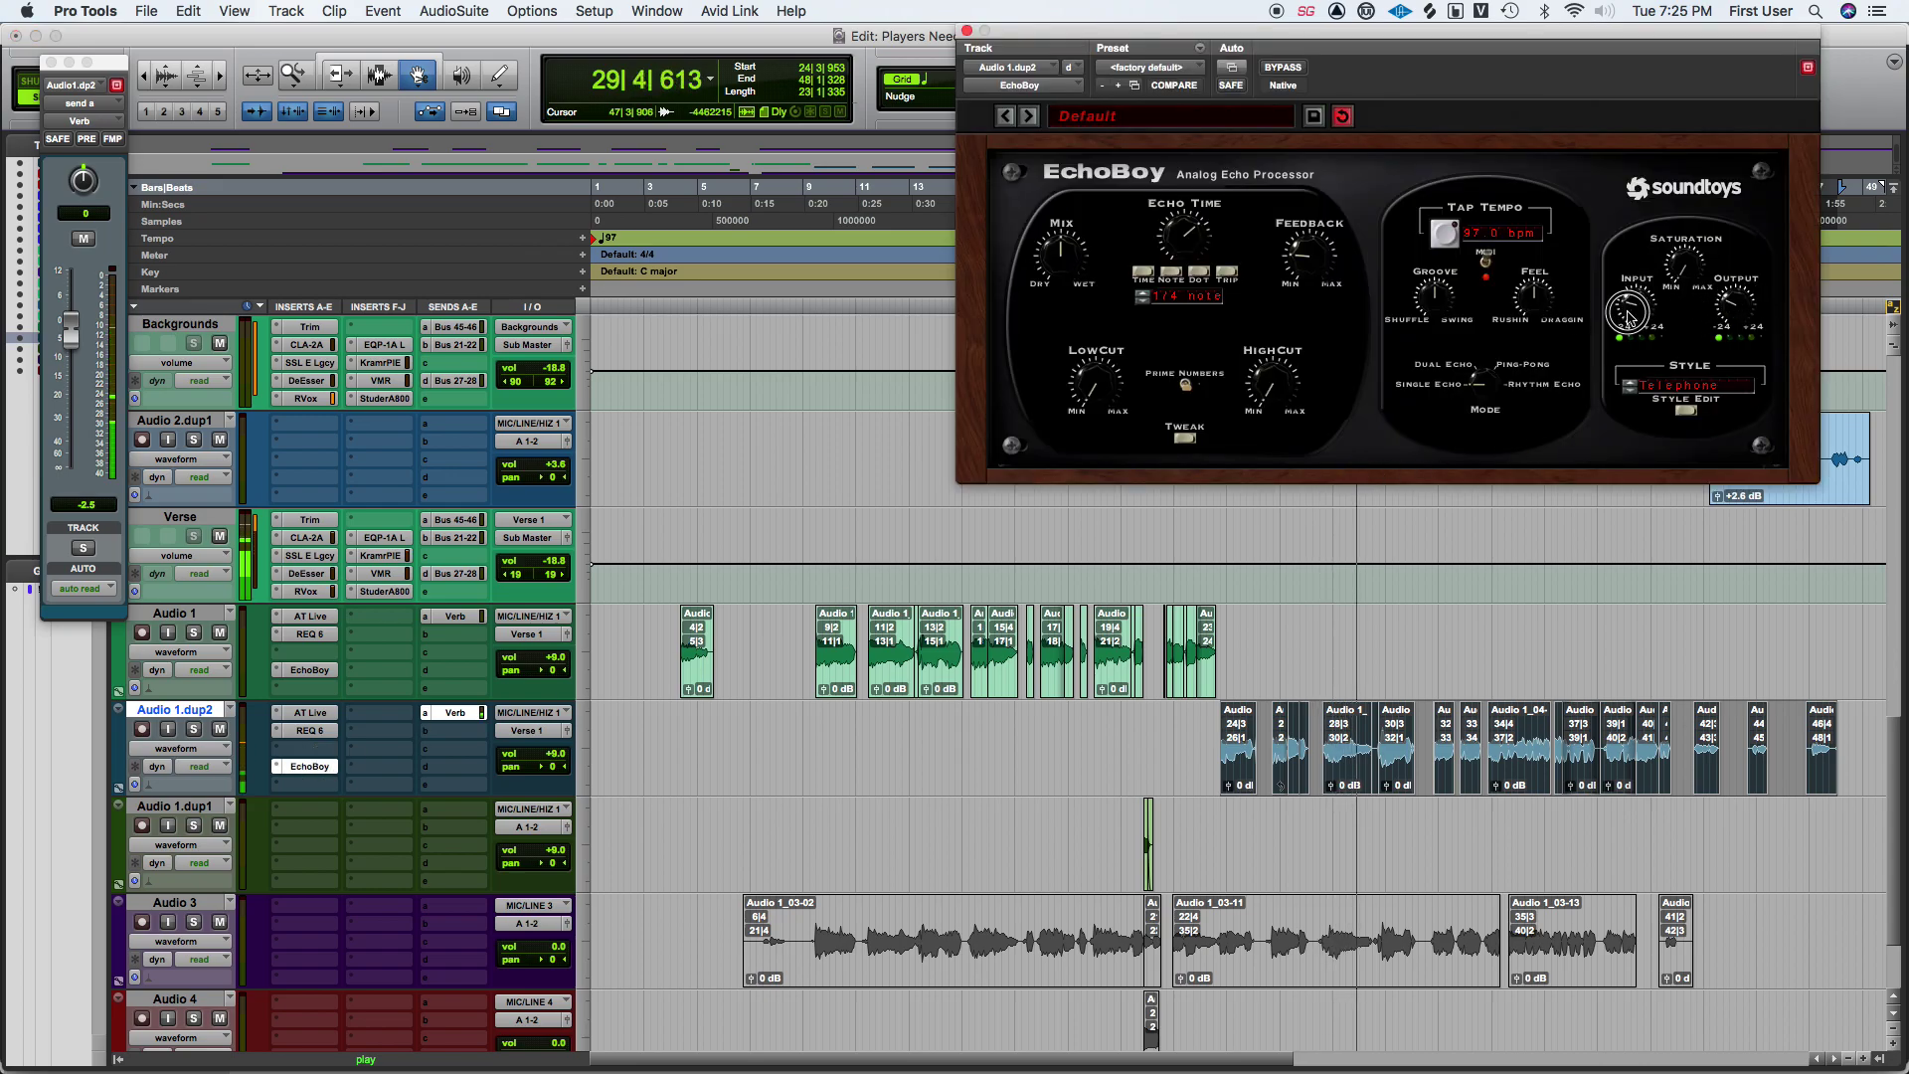
{"action": "left_click", "coordinate": [967, 33]}
Lower the Adlibs aux track's volume to -22.9 dB with the Trim tool.
{"action": "scroll", "coordinate": [1193, 702], "scroll_direction": "up", "scroll_amount": 5}
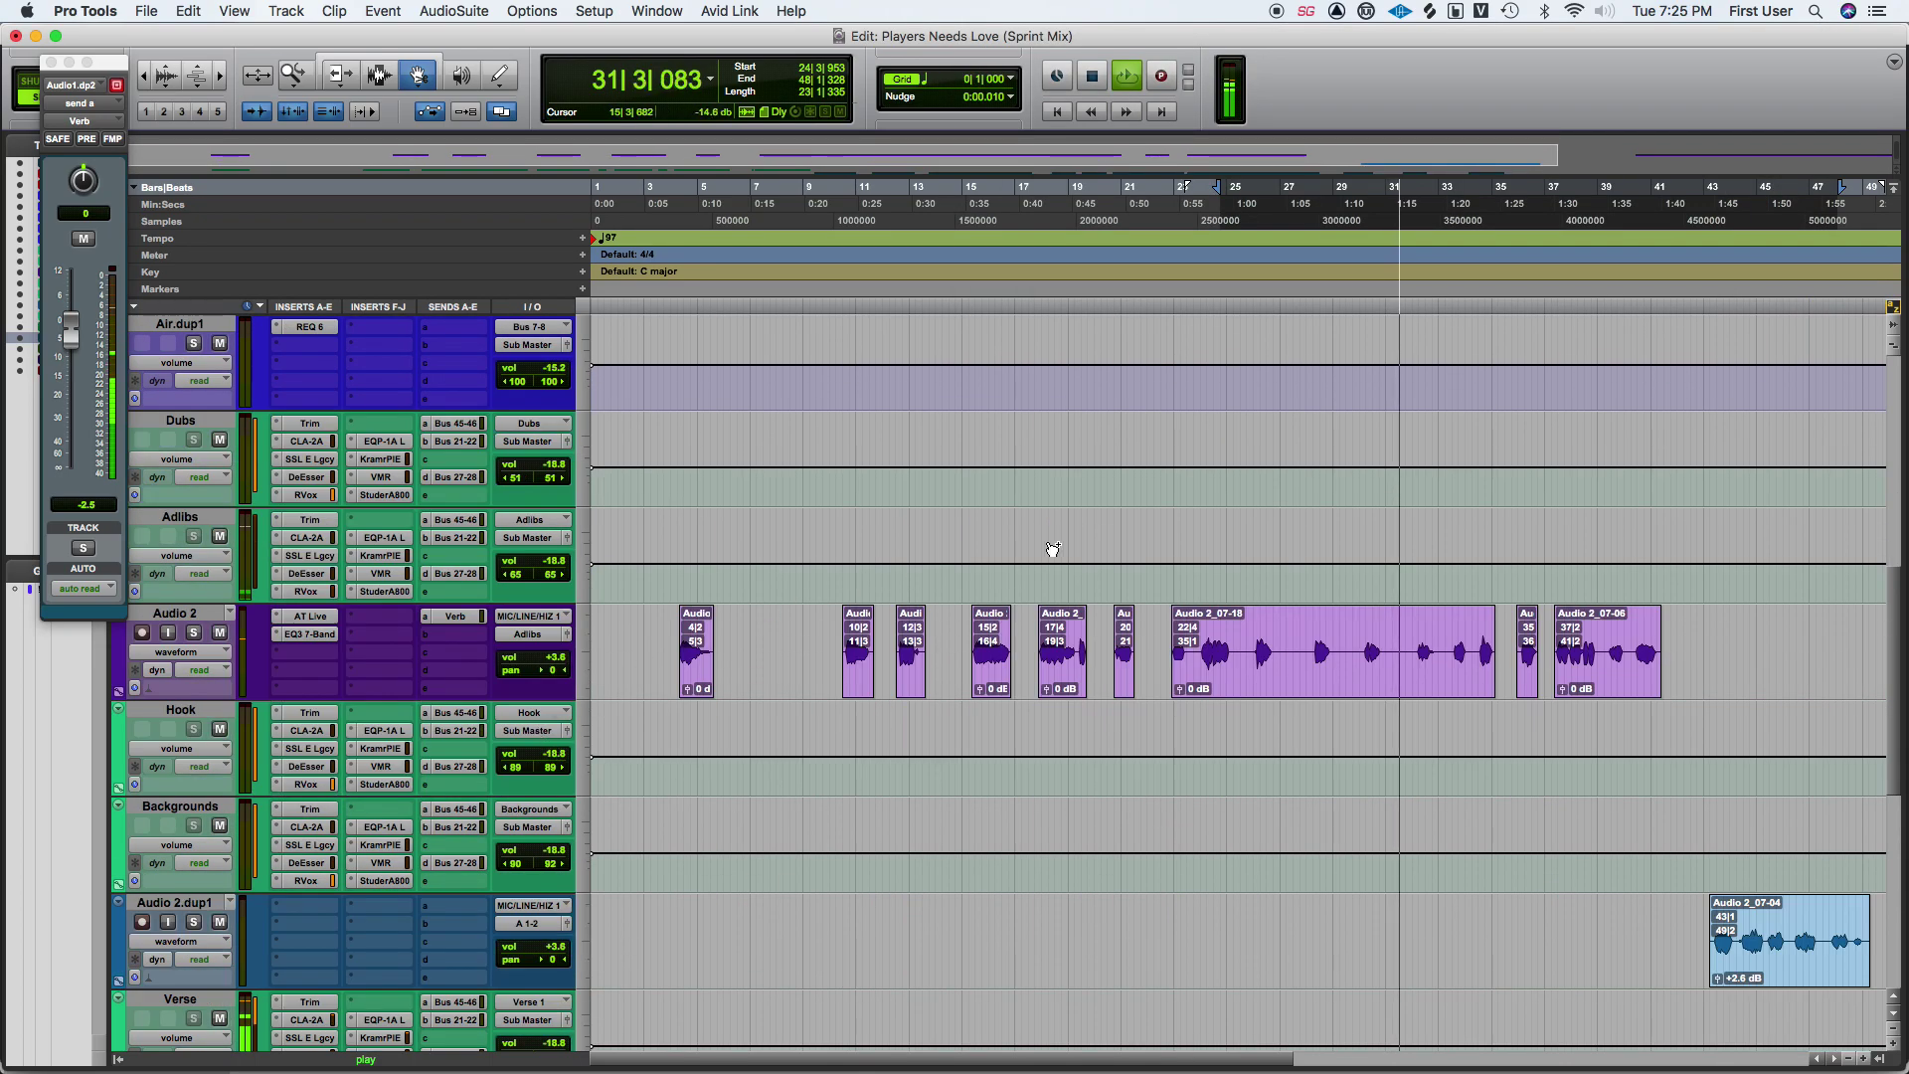
{"action": "key", "text": "F6"}
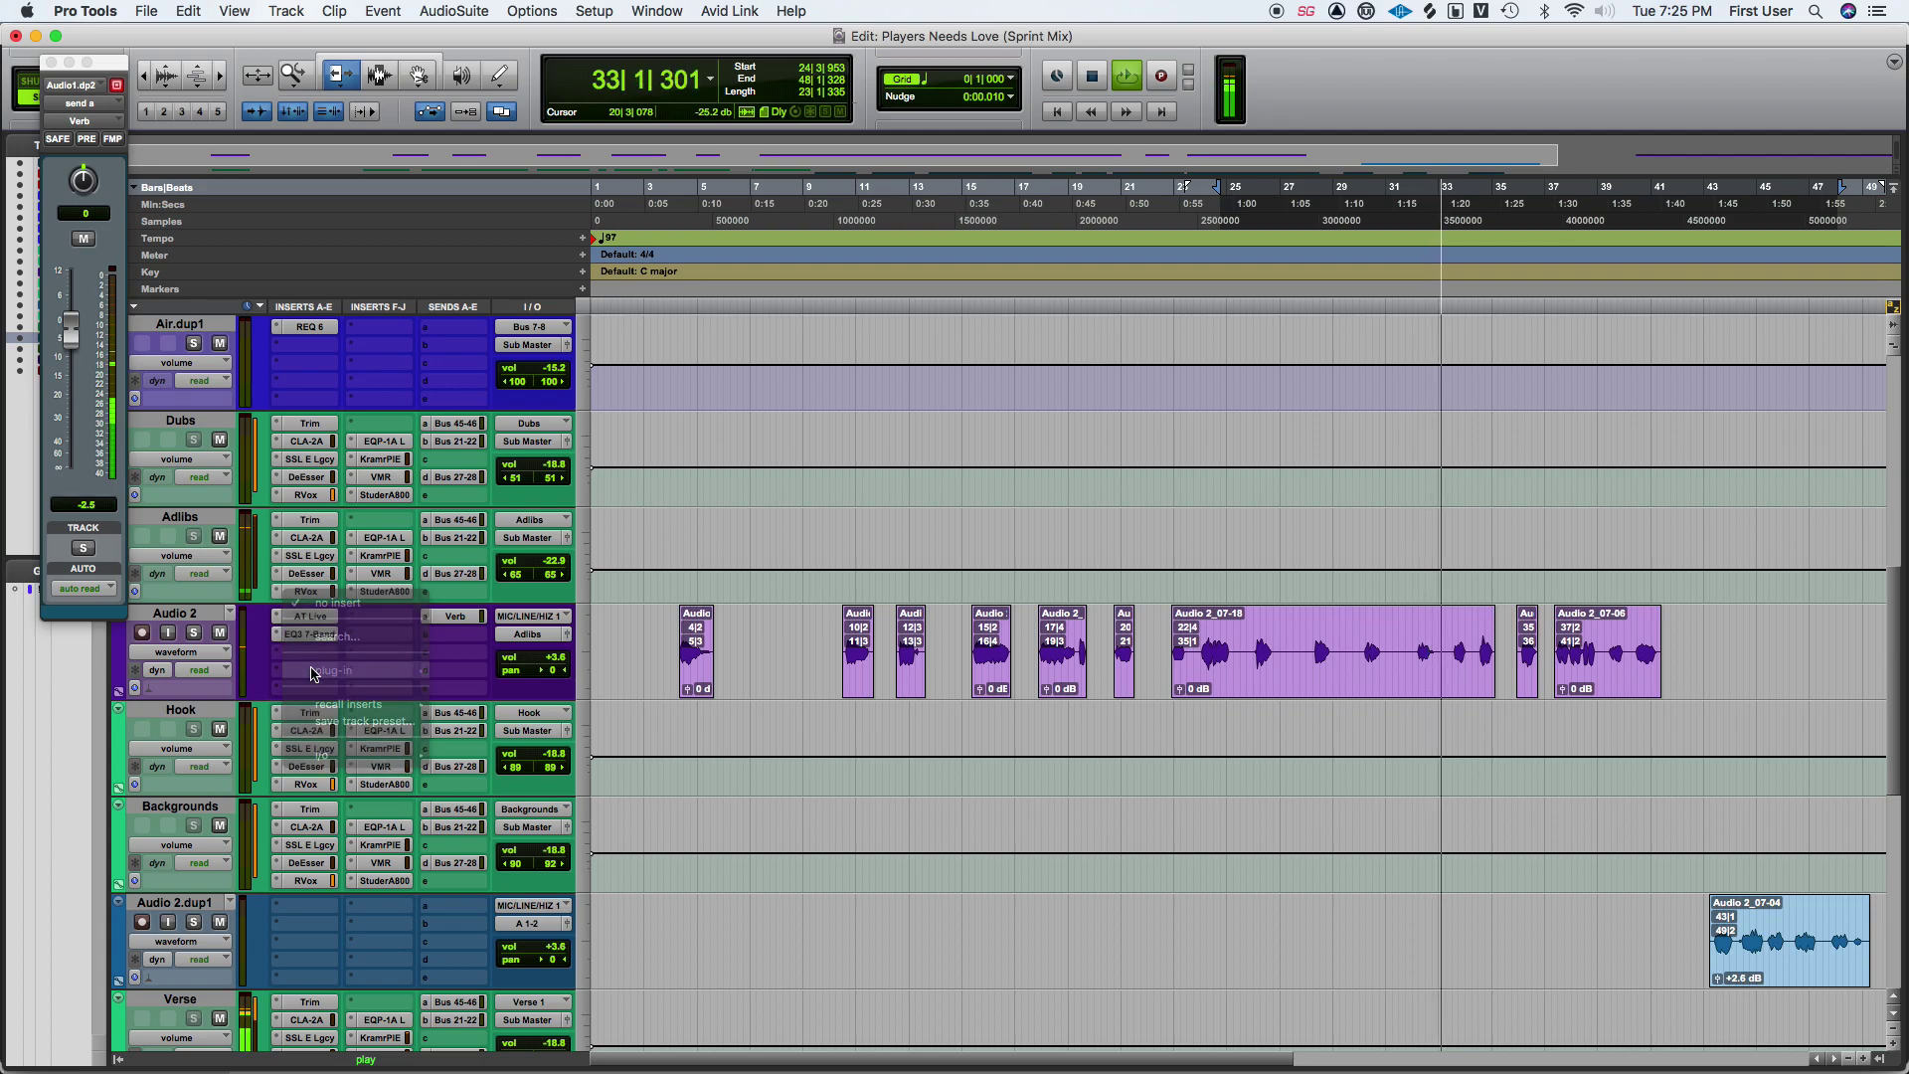
Insert a mono D-Verb on Audio 2 with the Church algorithm, 0.0 dB input gain and a 26% mix.
{"action": "left_click", "coordinate": [312, 673]}
{"action": "type", "text": "d"}
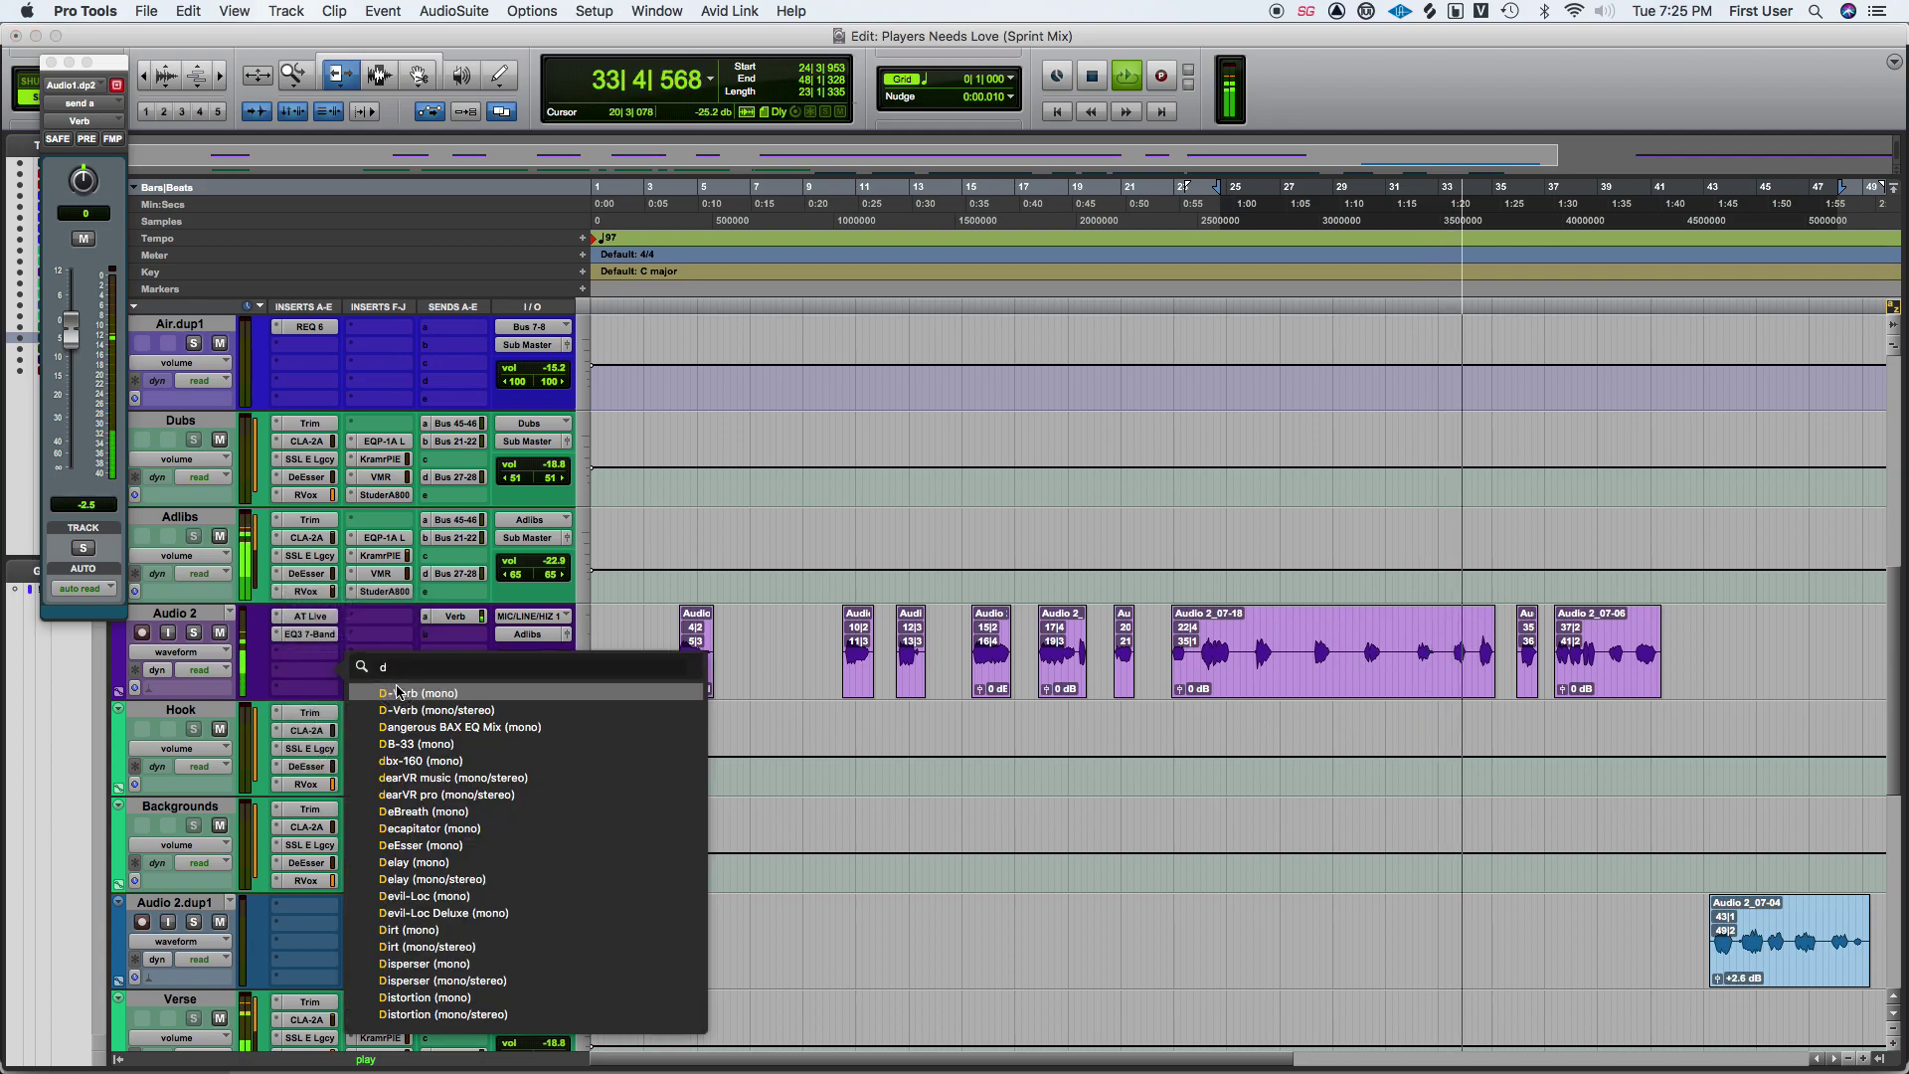
{"action": "left_click", "coordinate": [362, 692]}
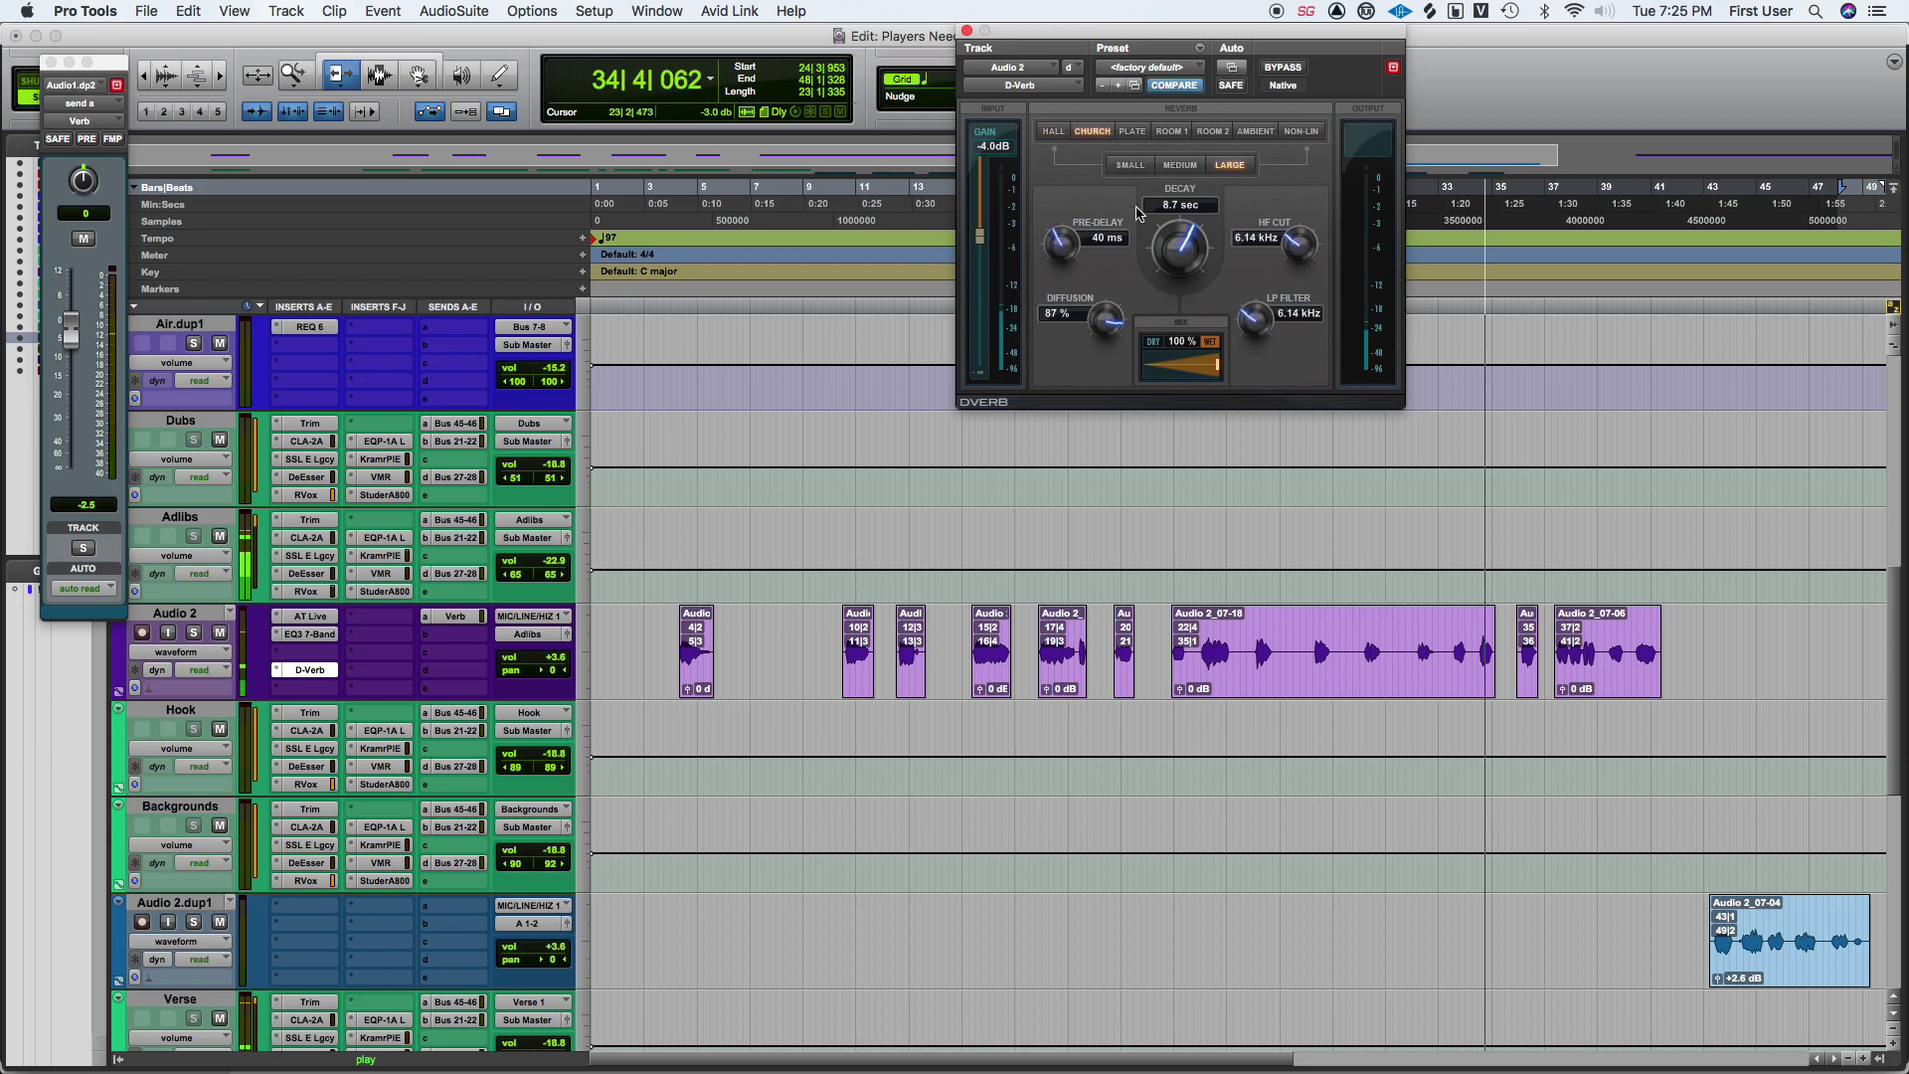
{"action": "left_click", "coordinate": [1091, 132]}
{"action": "left_click", "coordinate": [994, 242], "text": "alt"}
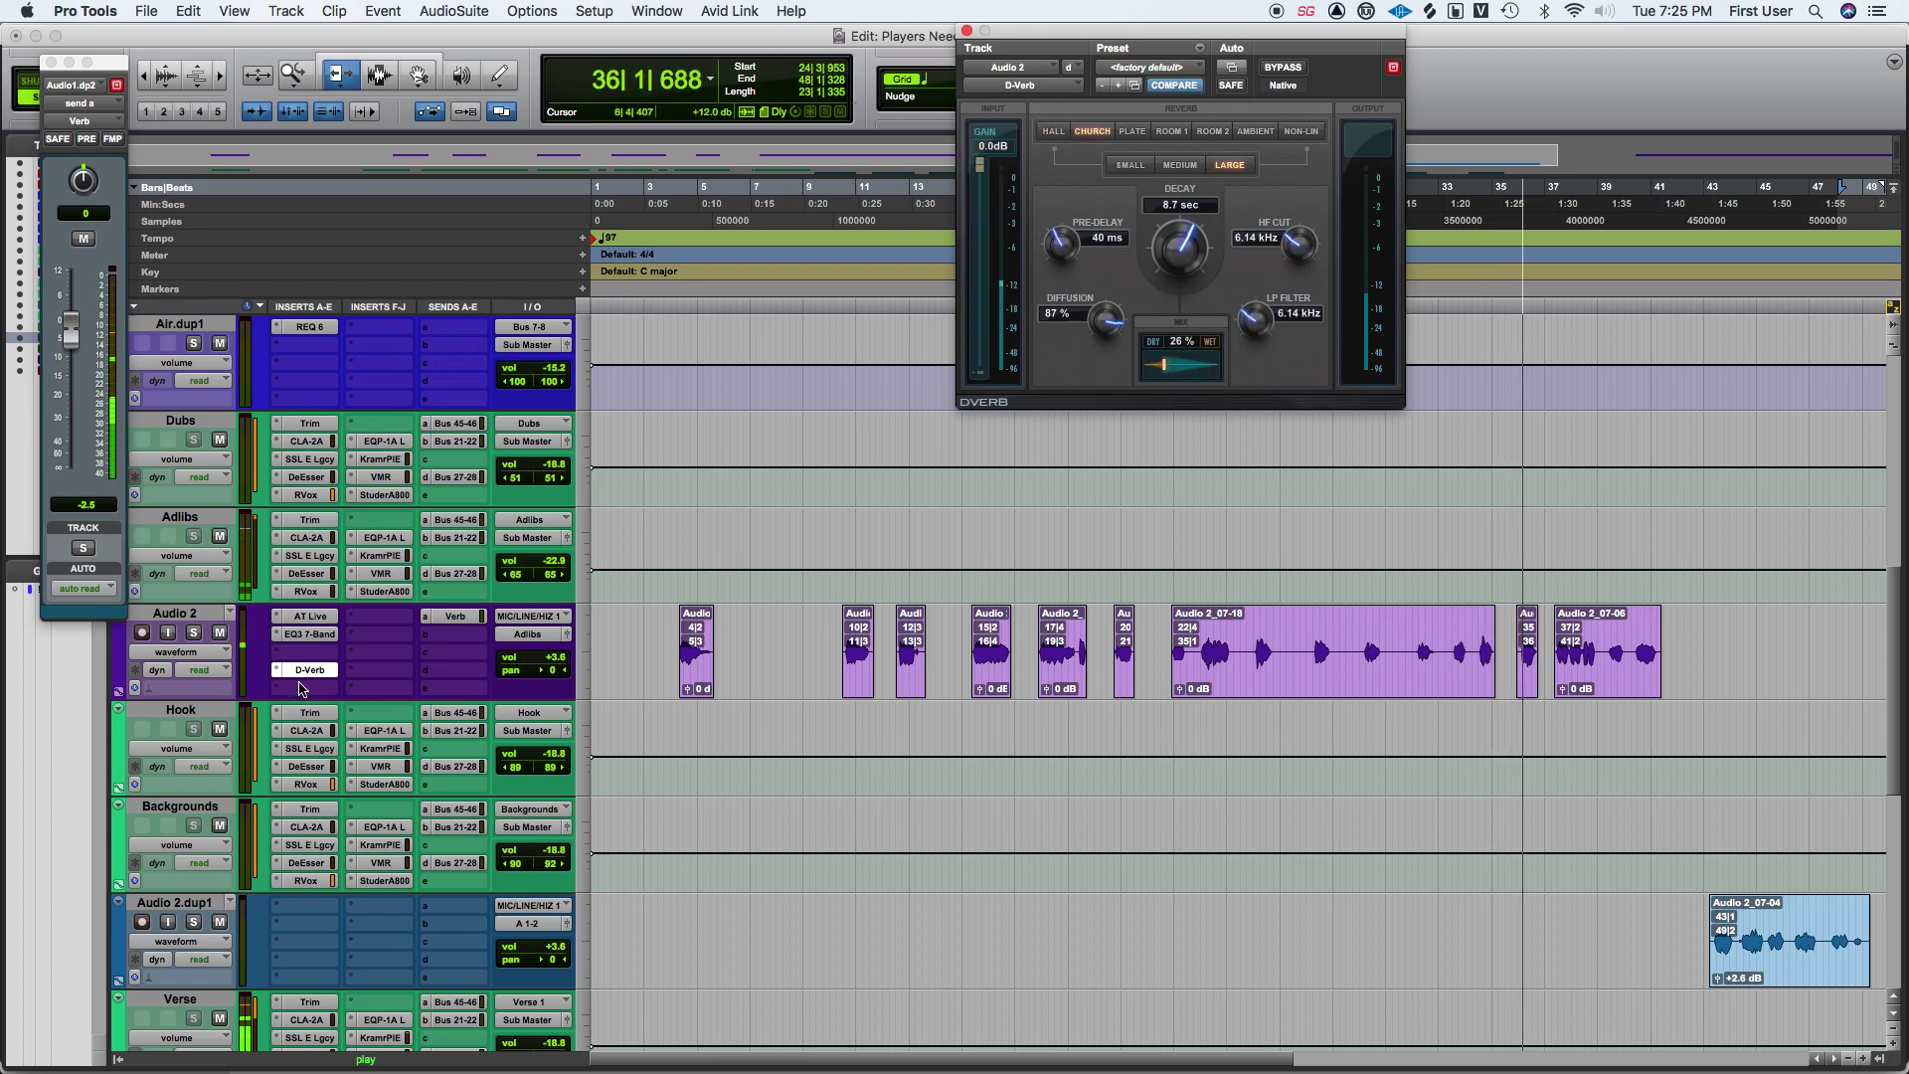
Insert Doubler4 below D-Verb on Audio 2 and load its Doubler4Voices preset.
{"action": "left_click", "coordinate": [302, 688]}
{"action": "mouse_move", "coordinate": [358, 688]}
{"action": "mouse_move", "coordinate": [557, 378]}
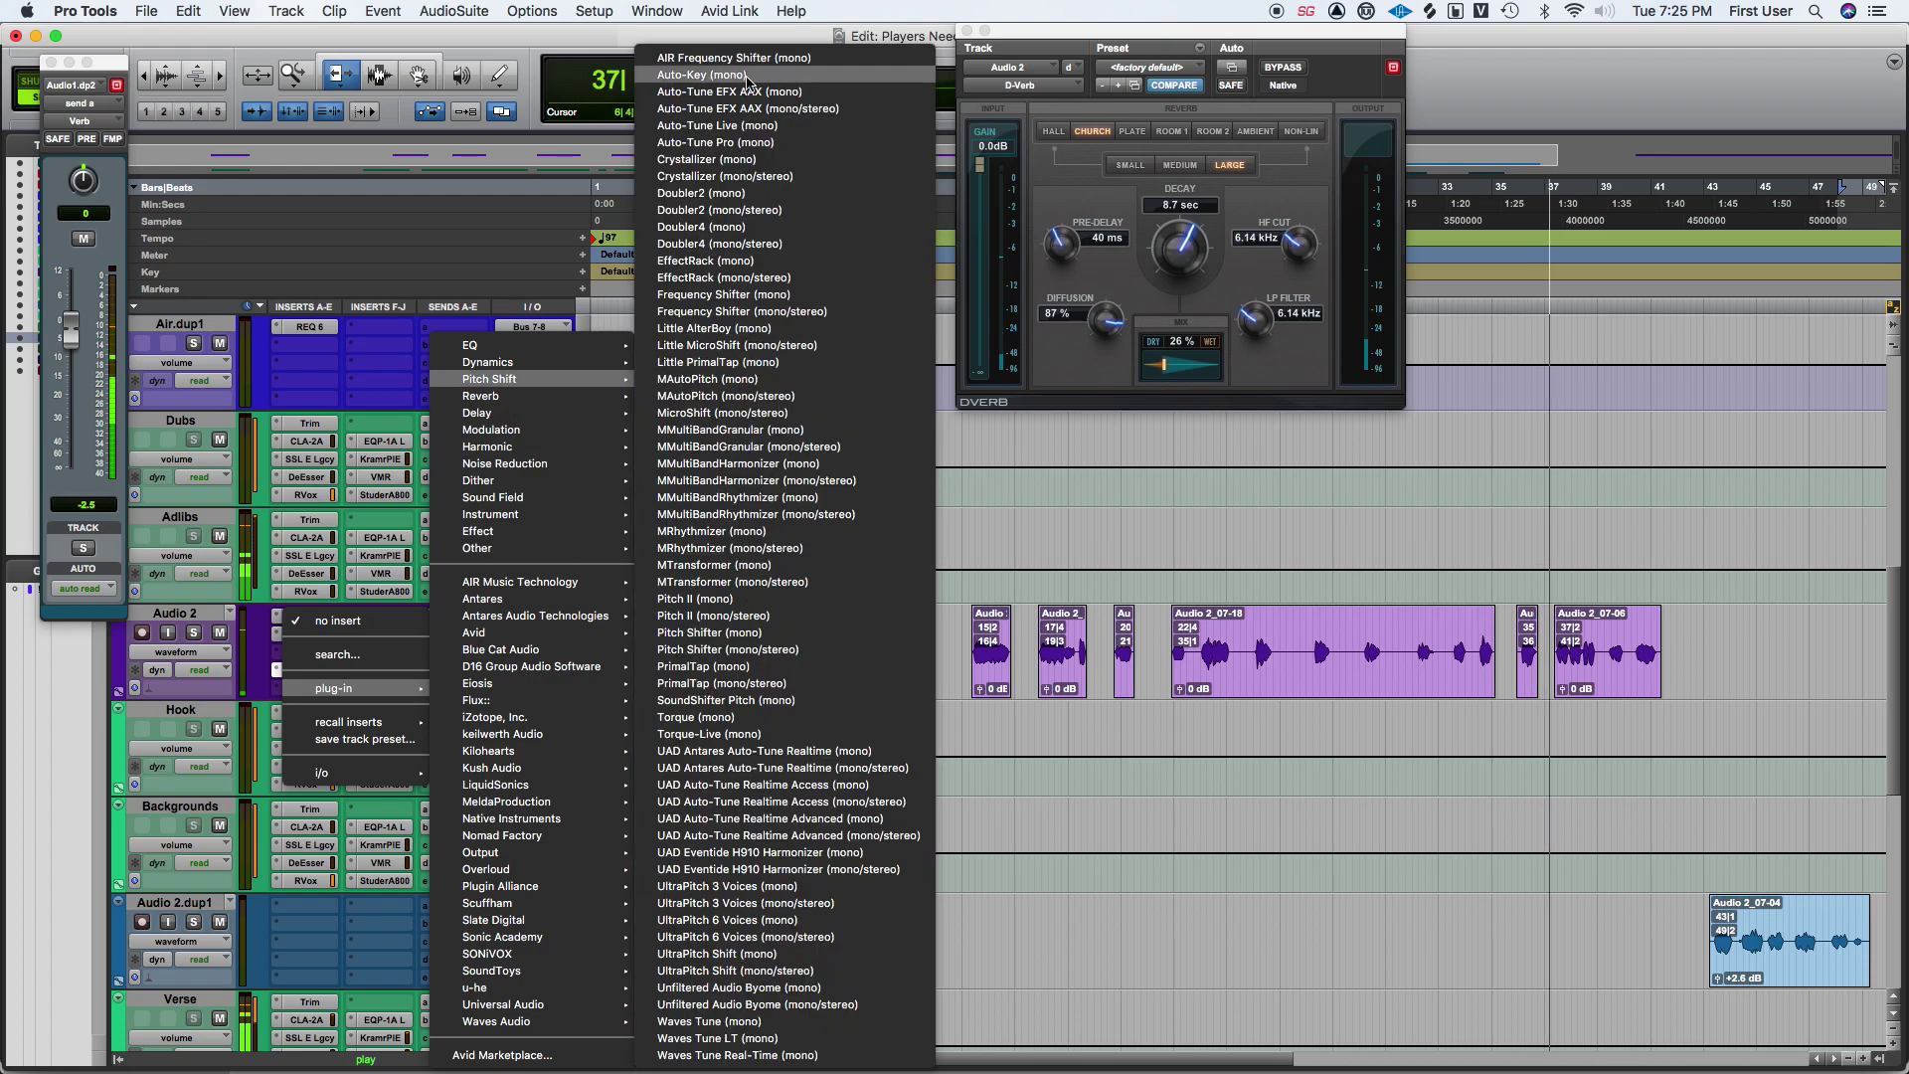
{"action": "left_click", "coordinate": [1117, 440]}
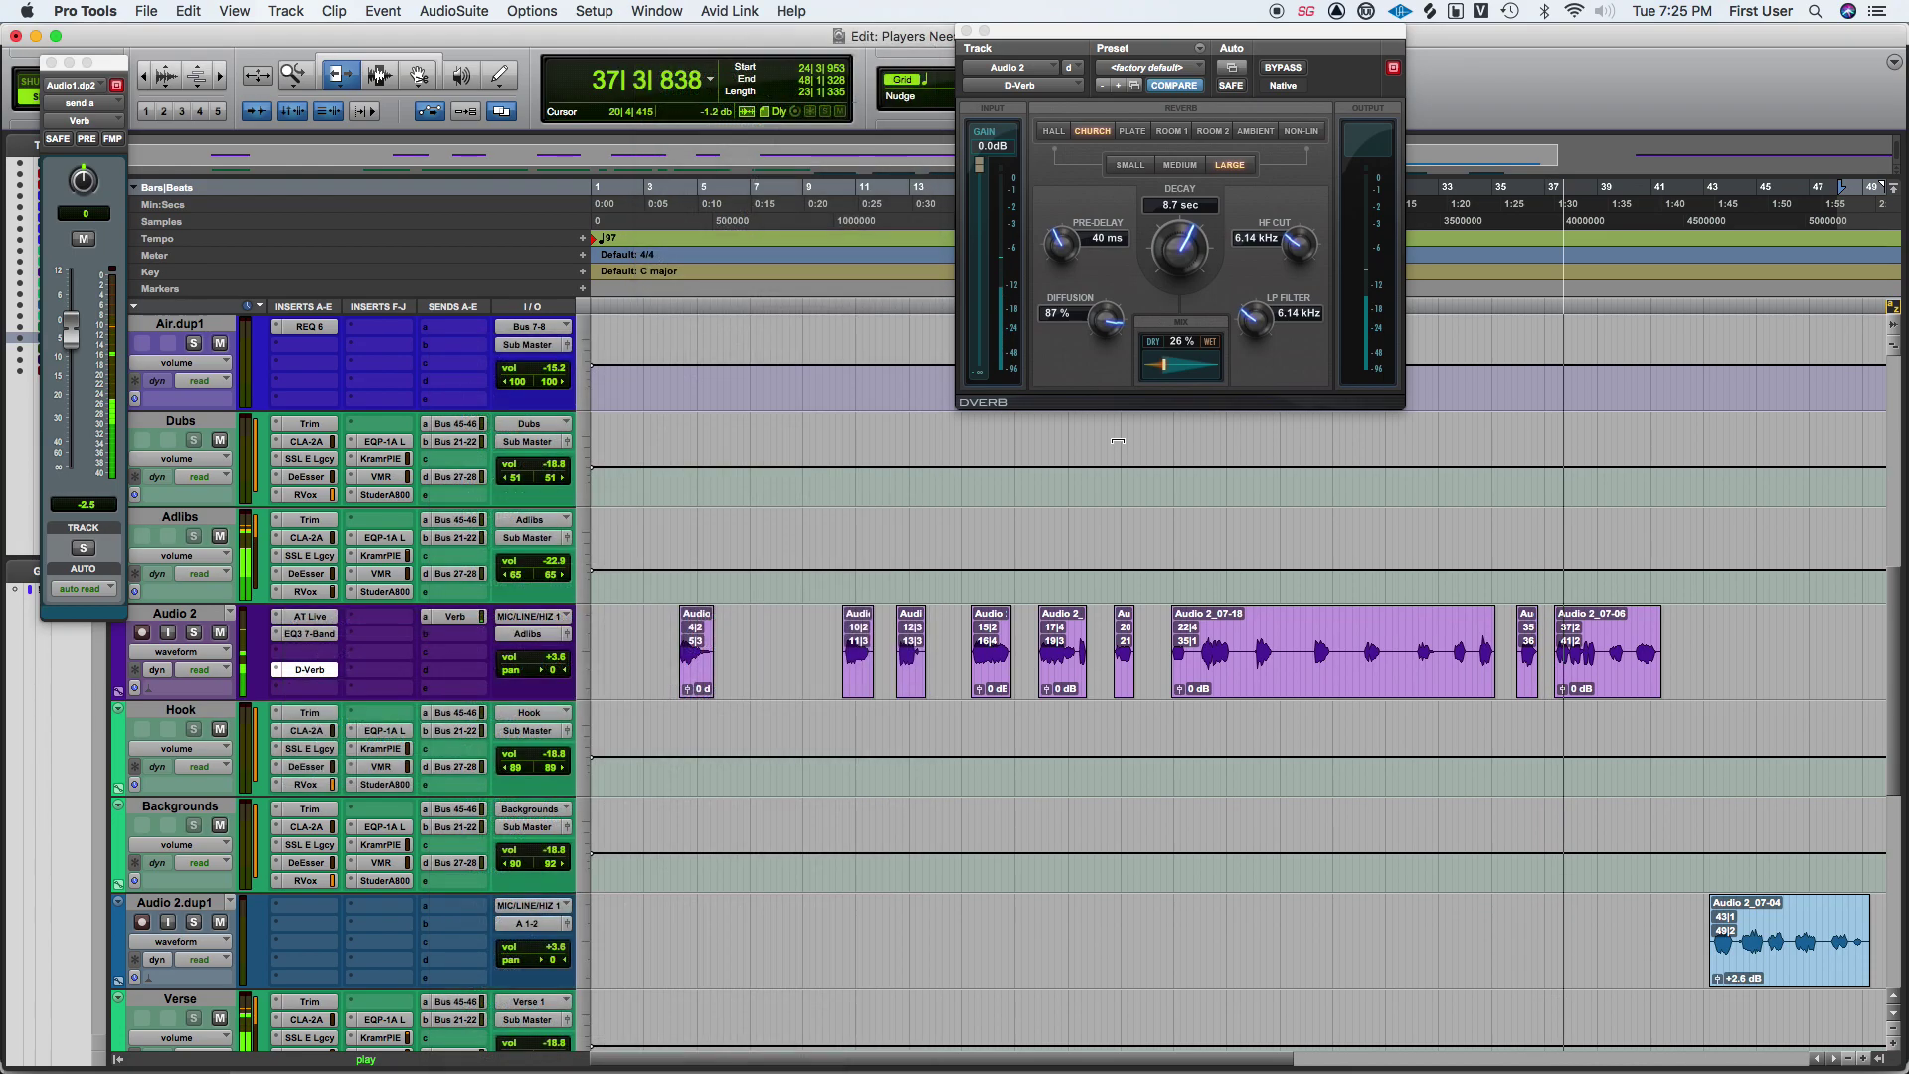
{"action": "left_click", "coordinate": [1443, 107]}
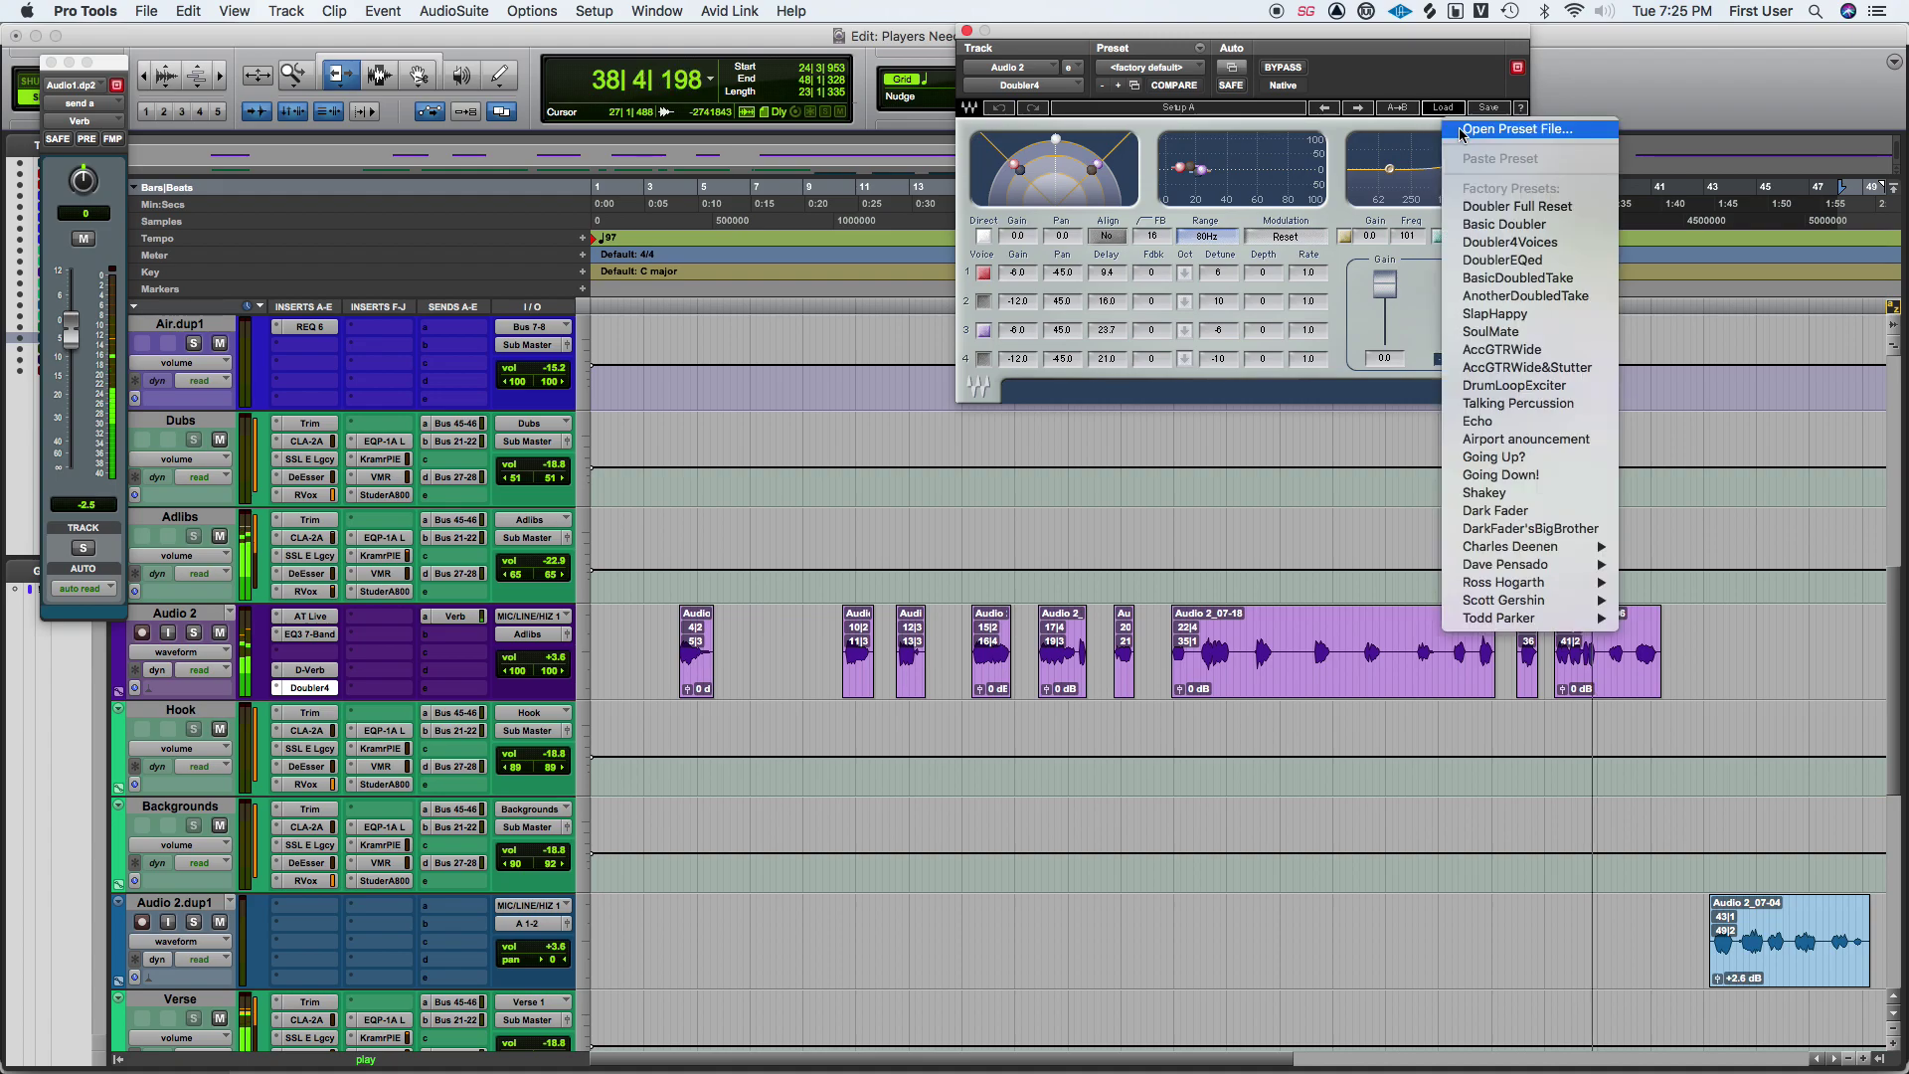
{"action": "left_click", "coordinate": [1556, 243]}
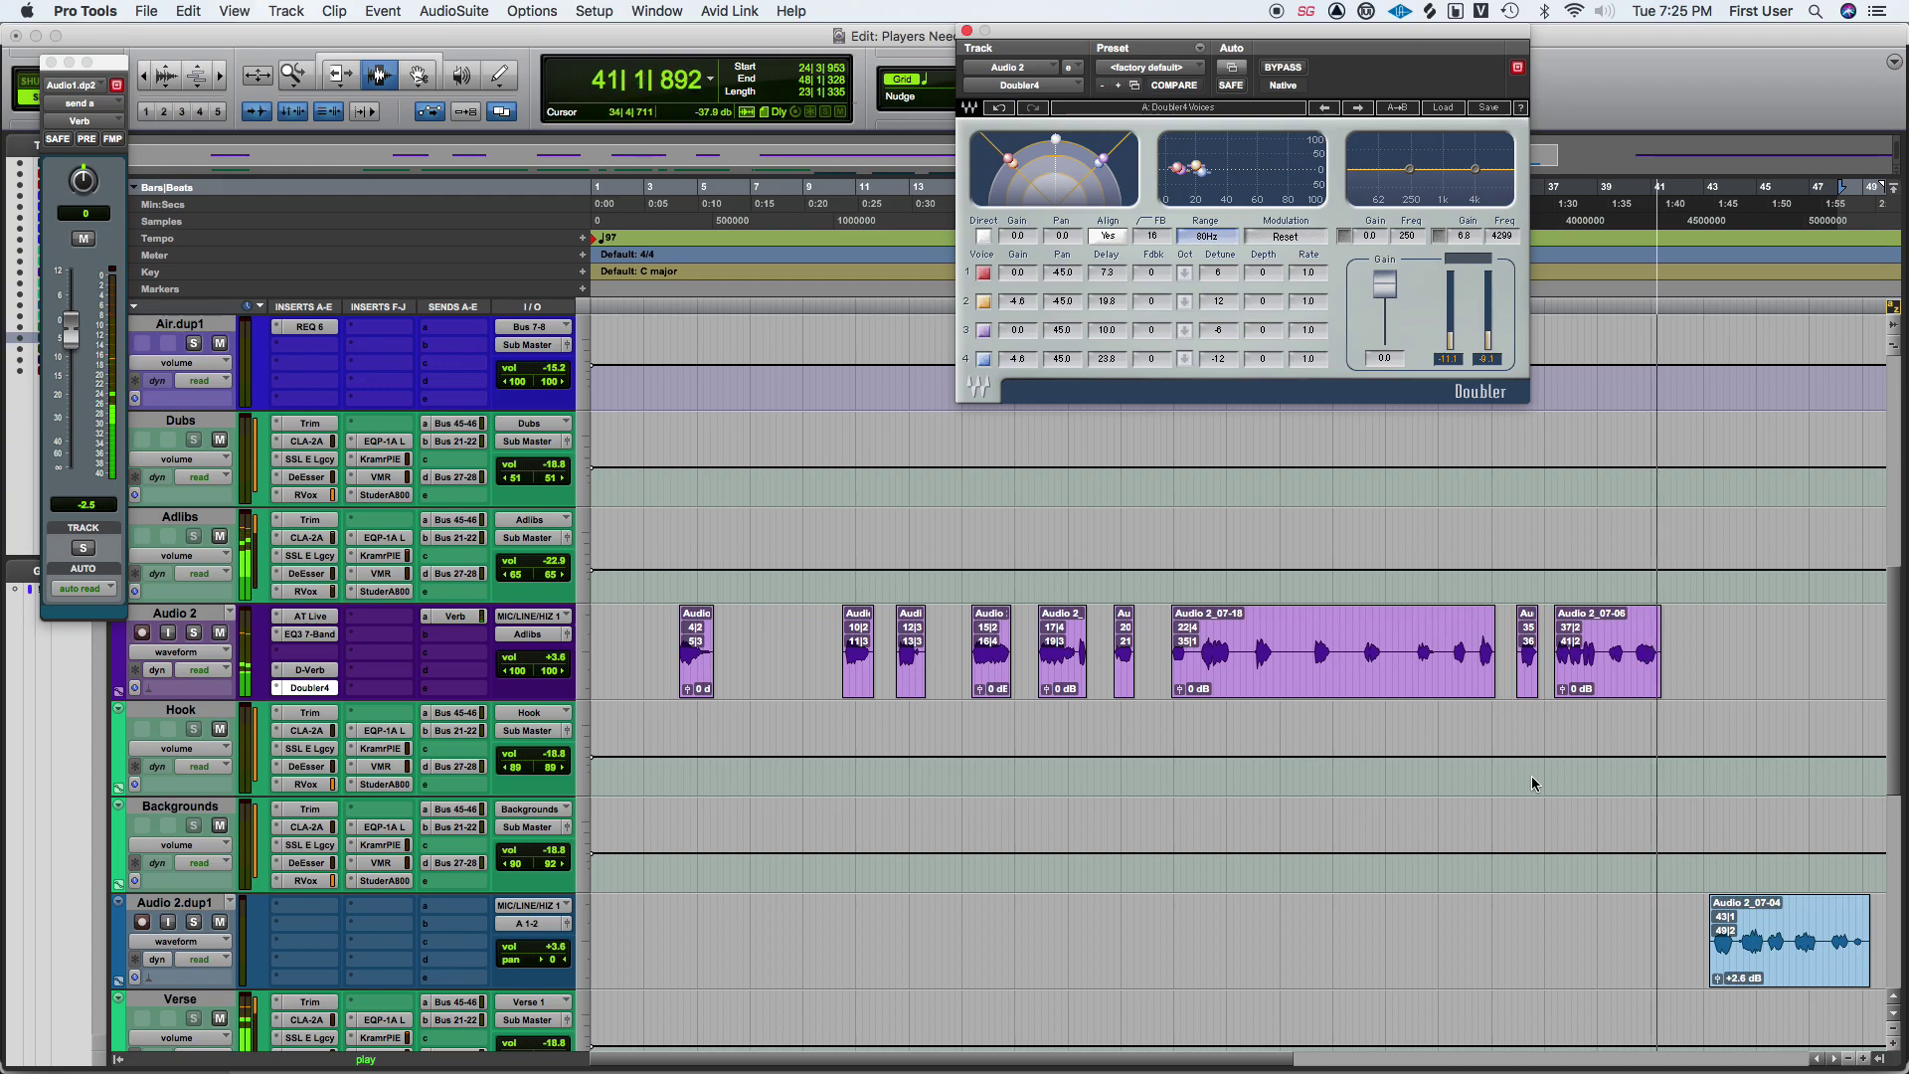
Delete the unused Hook aux track.
{"action": "left_click", "coordinate": [1685, 831]}
{"action": "left_click_drag", "start_coordinate": [1694, 828], "coordinate": [1879, 817]}
{"action": "scroll", "coordinate": [1732, 786], "scroll_direction": "down", "scroll_amount": 3}
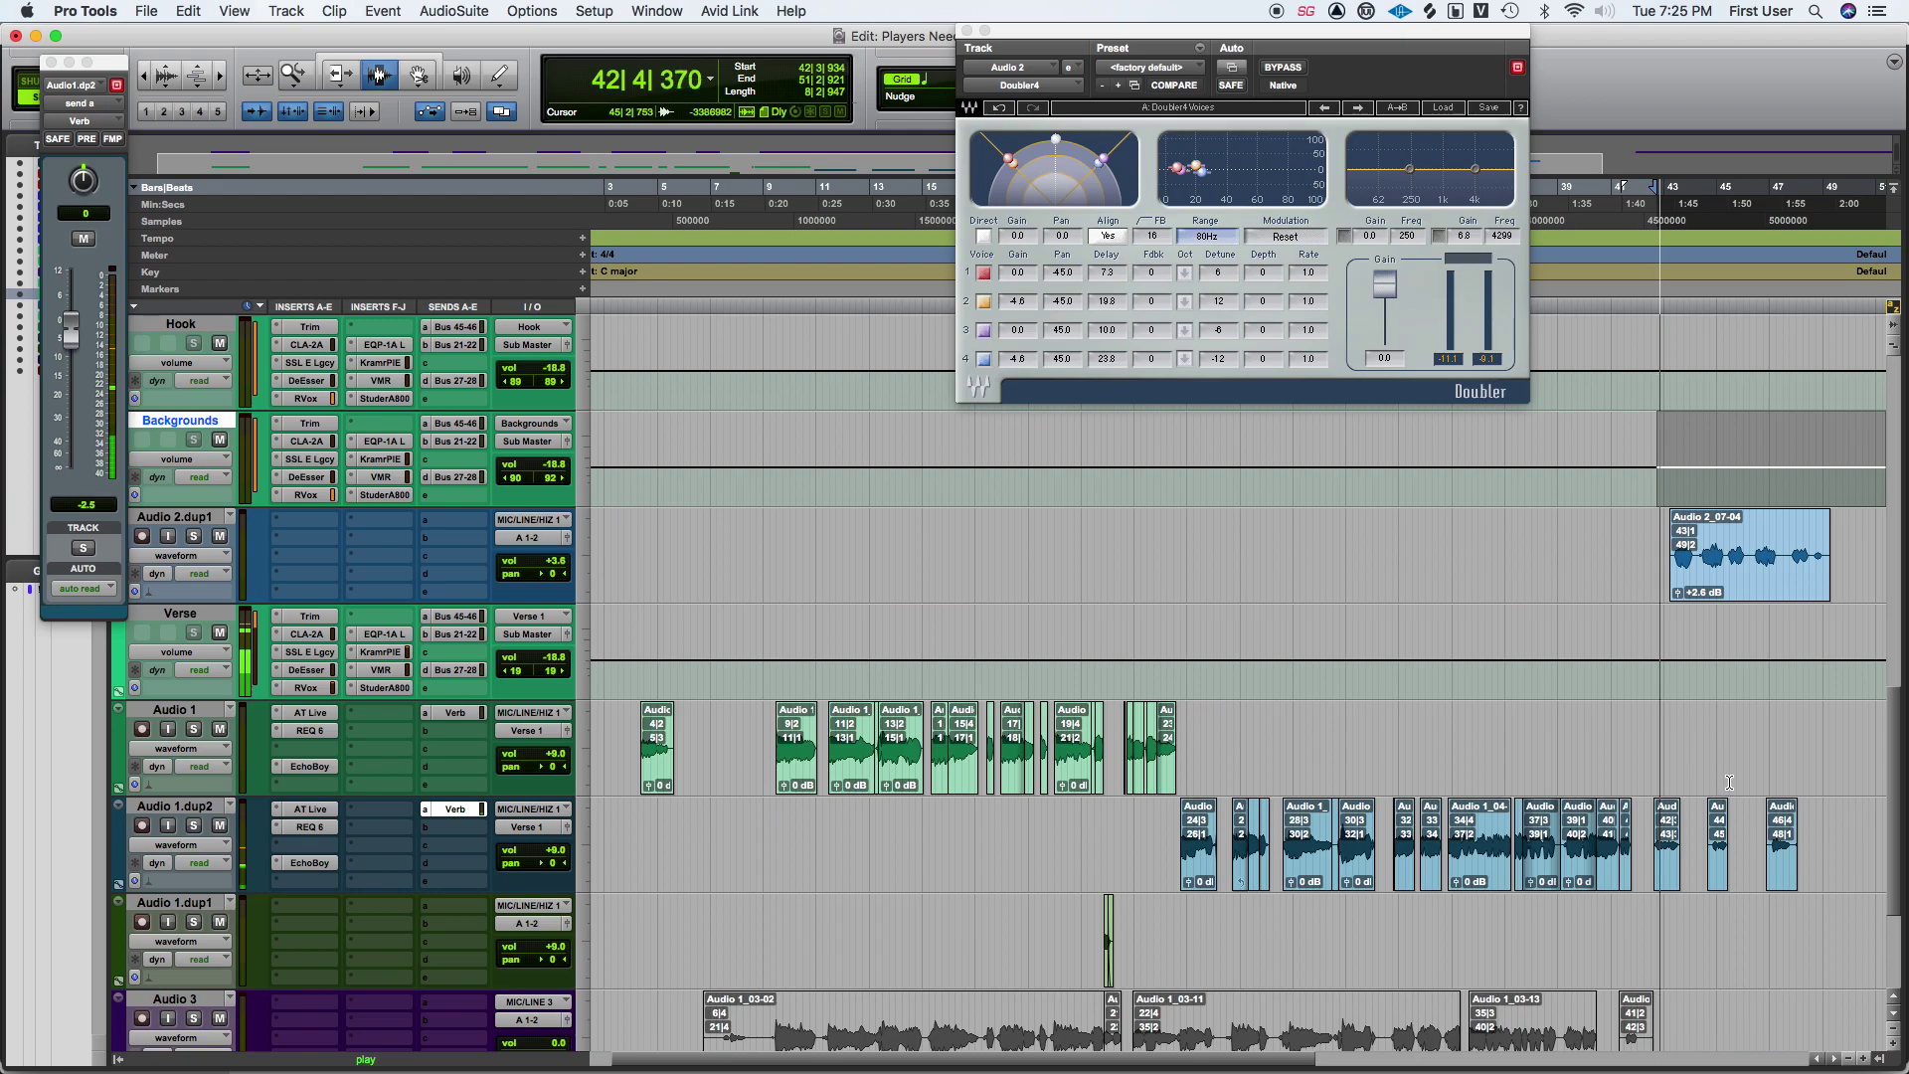
{"action": "scroll", "coordinate": [809, 649], "scroll_direction": "up", "scroll_amount": 1}
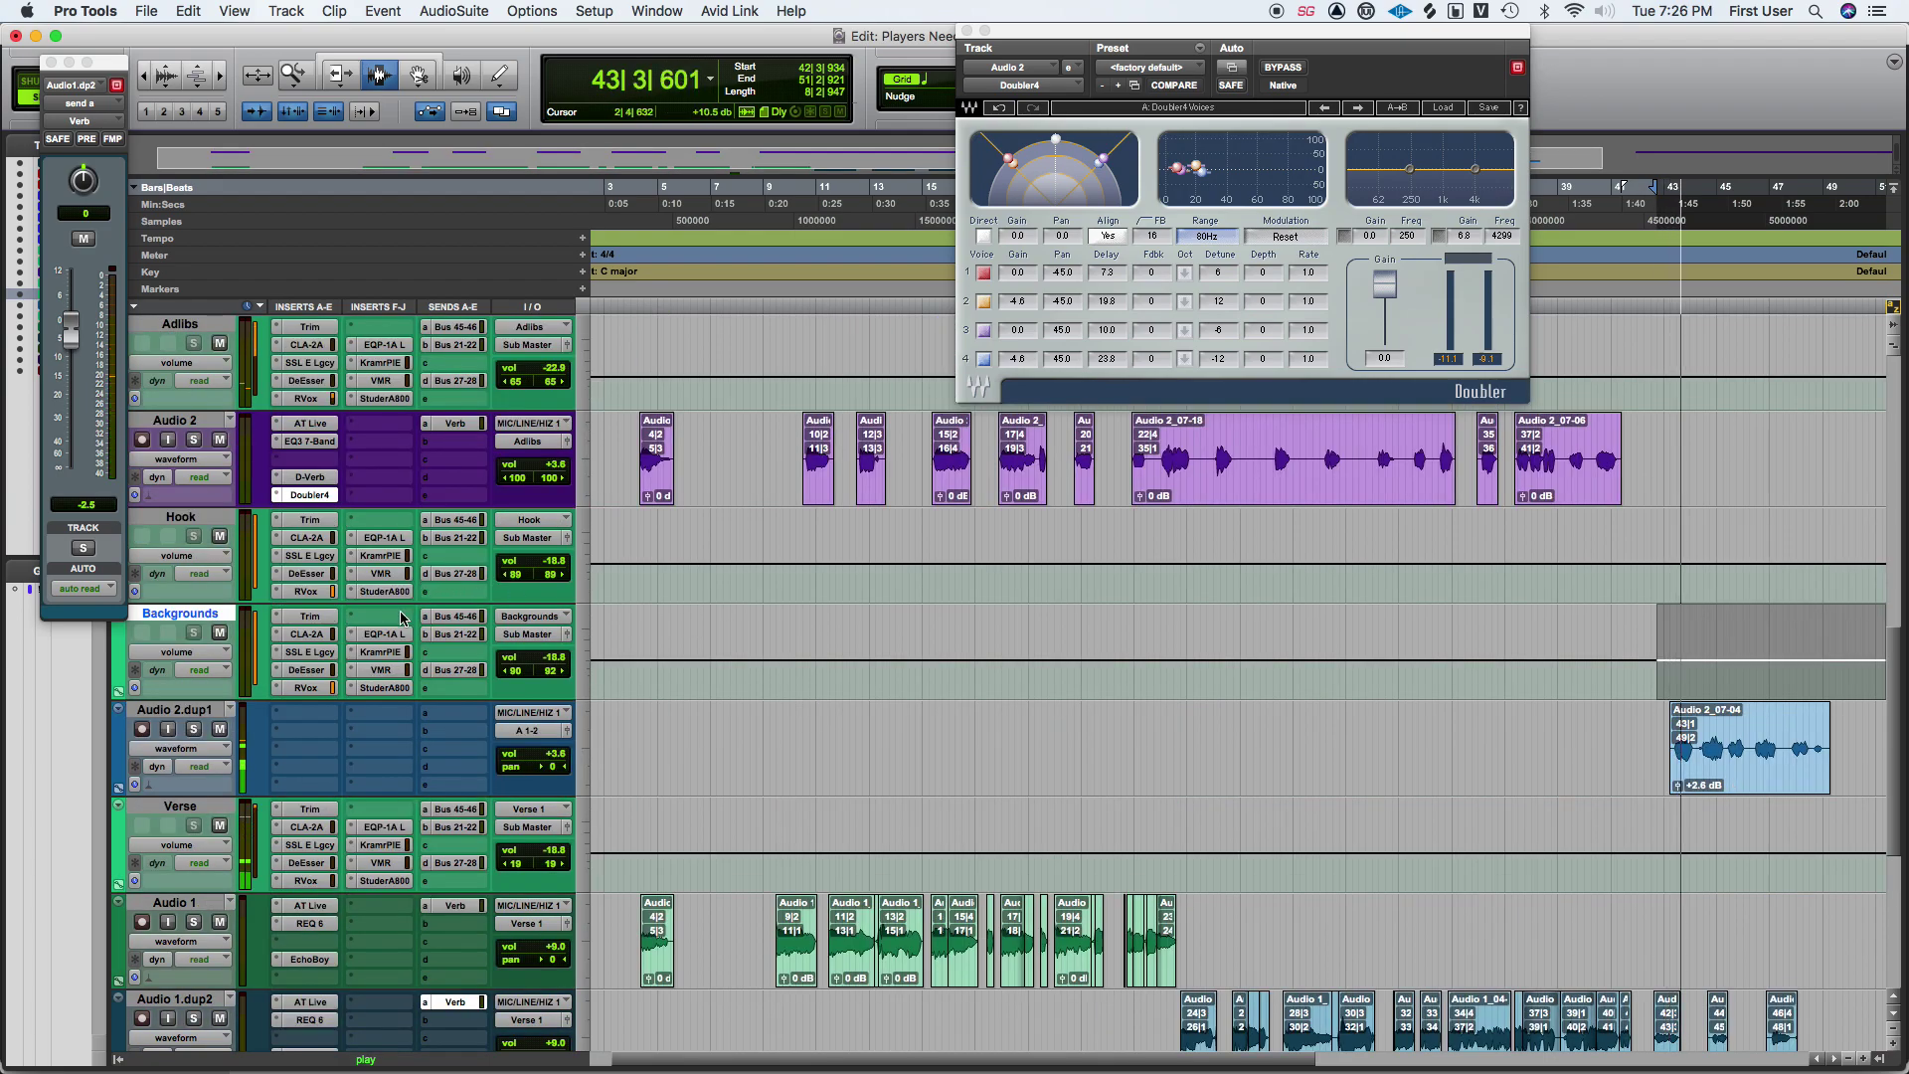
{"action": "left_click", "coordinate": [181, 517]}
{"action": "right_click", "coordinate": [184, 515]}
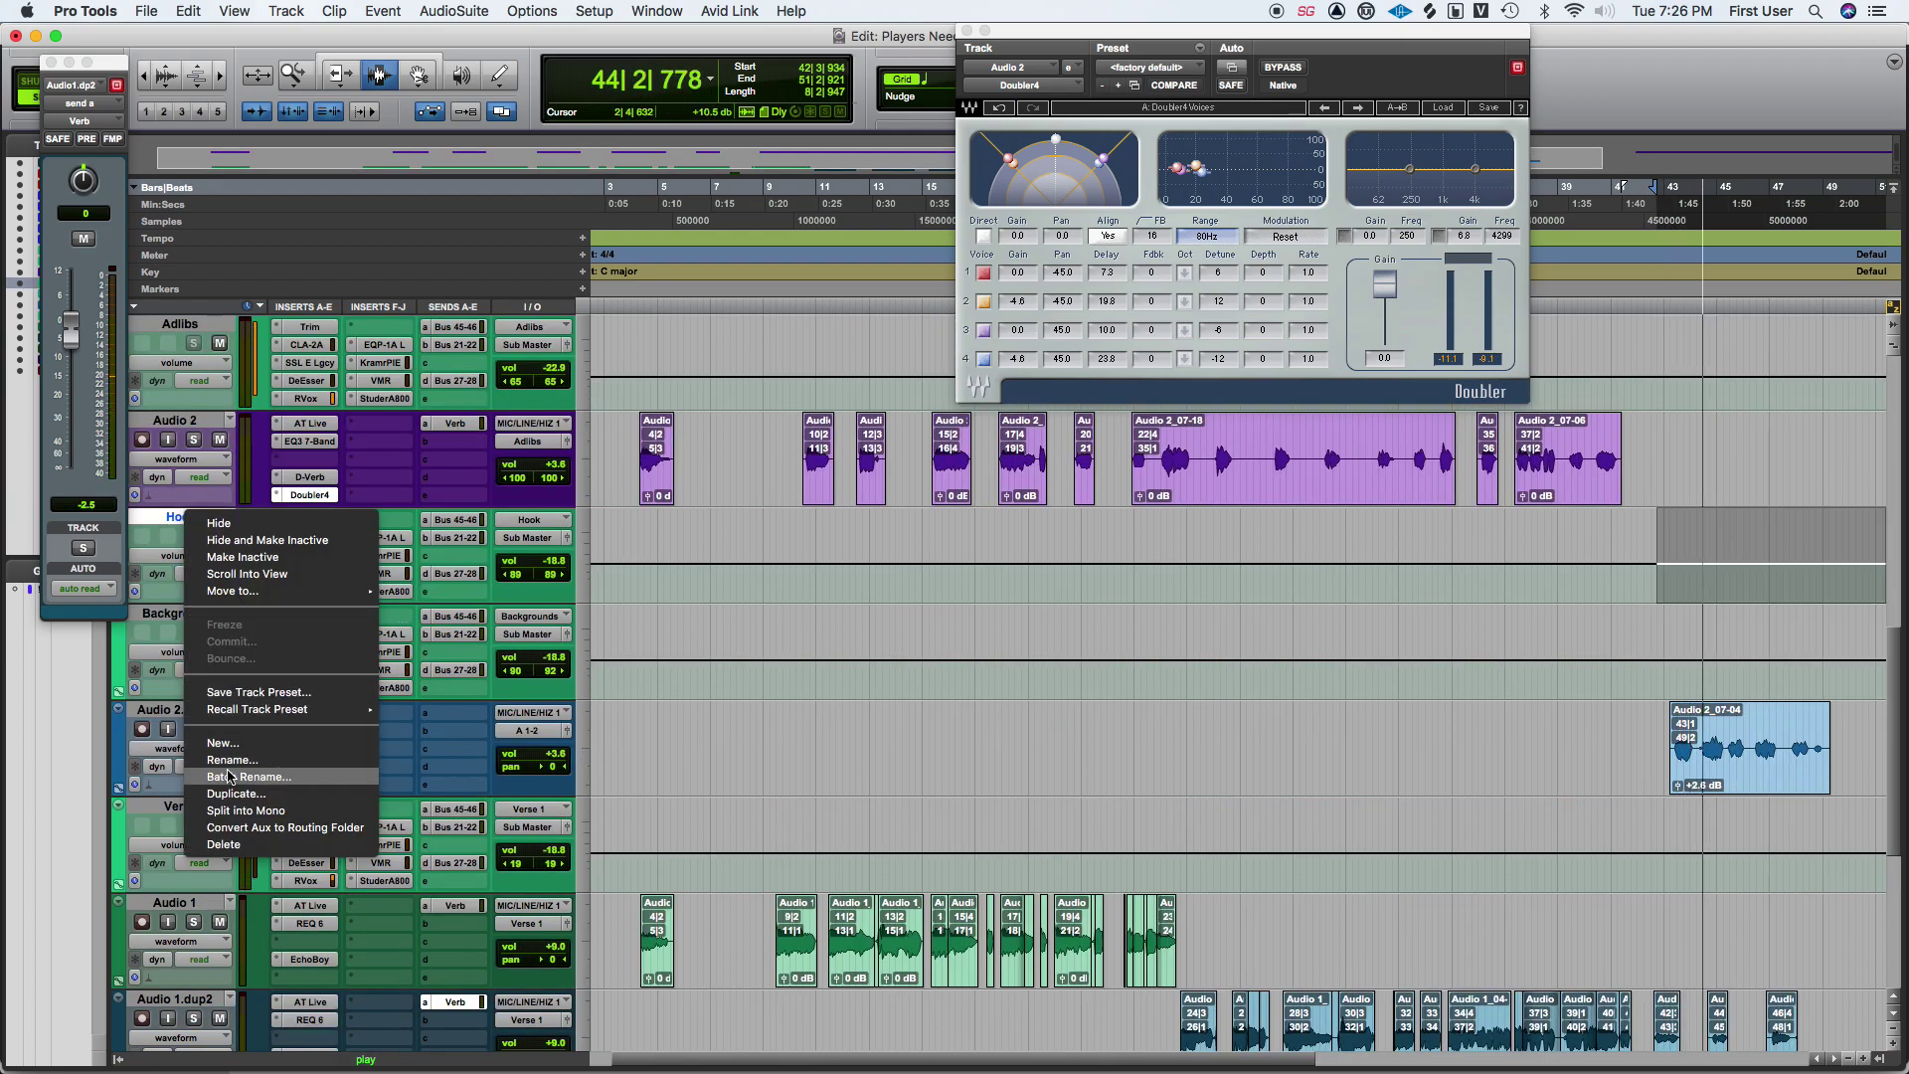
{"action": "left_click", "coordinate": [245, 848]}
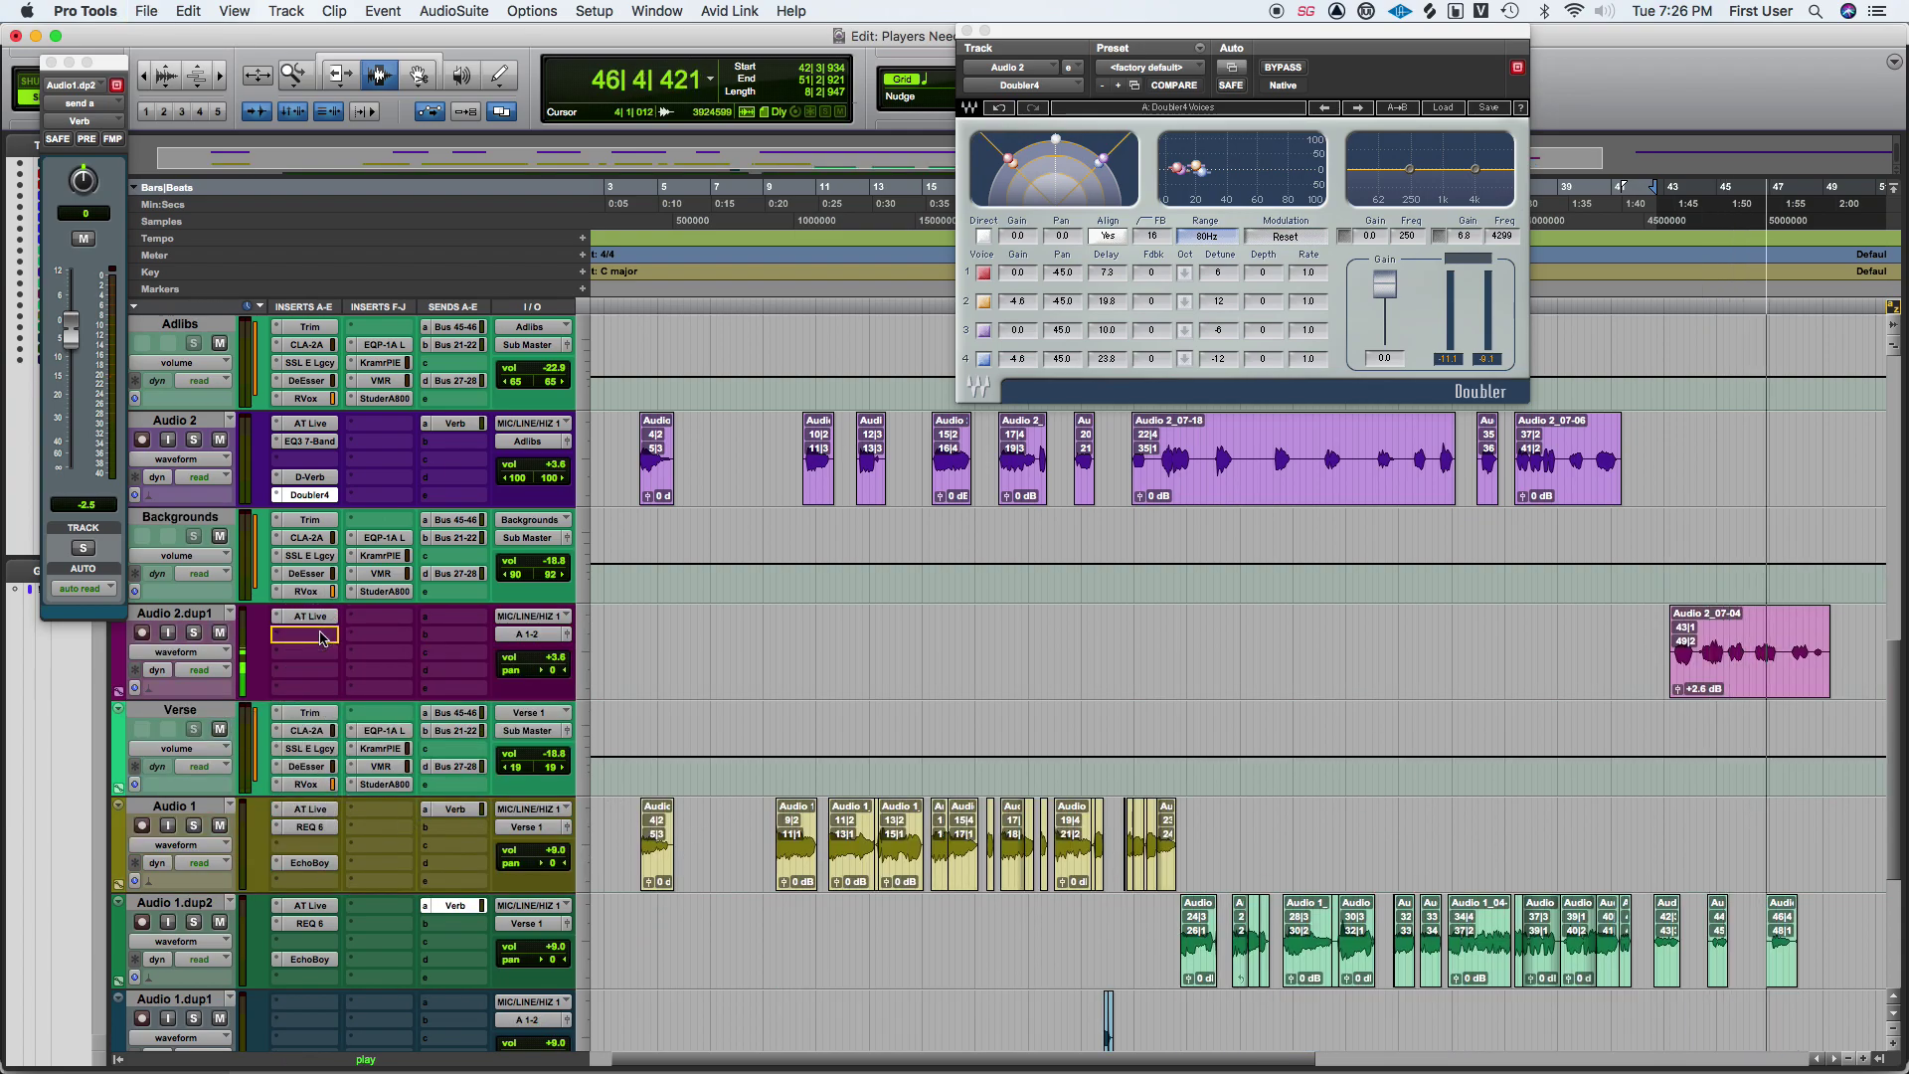
Copy the Auto-Tune Live and REQ 6 inserts to Audio 2.dup1 and check the Auto-Tune settings.
{"action": "left_click", "coordinate": [312, 618]}
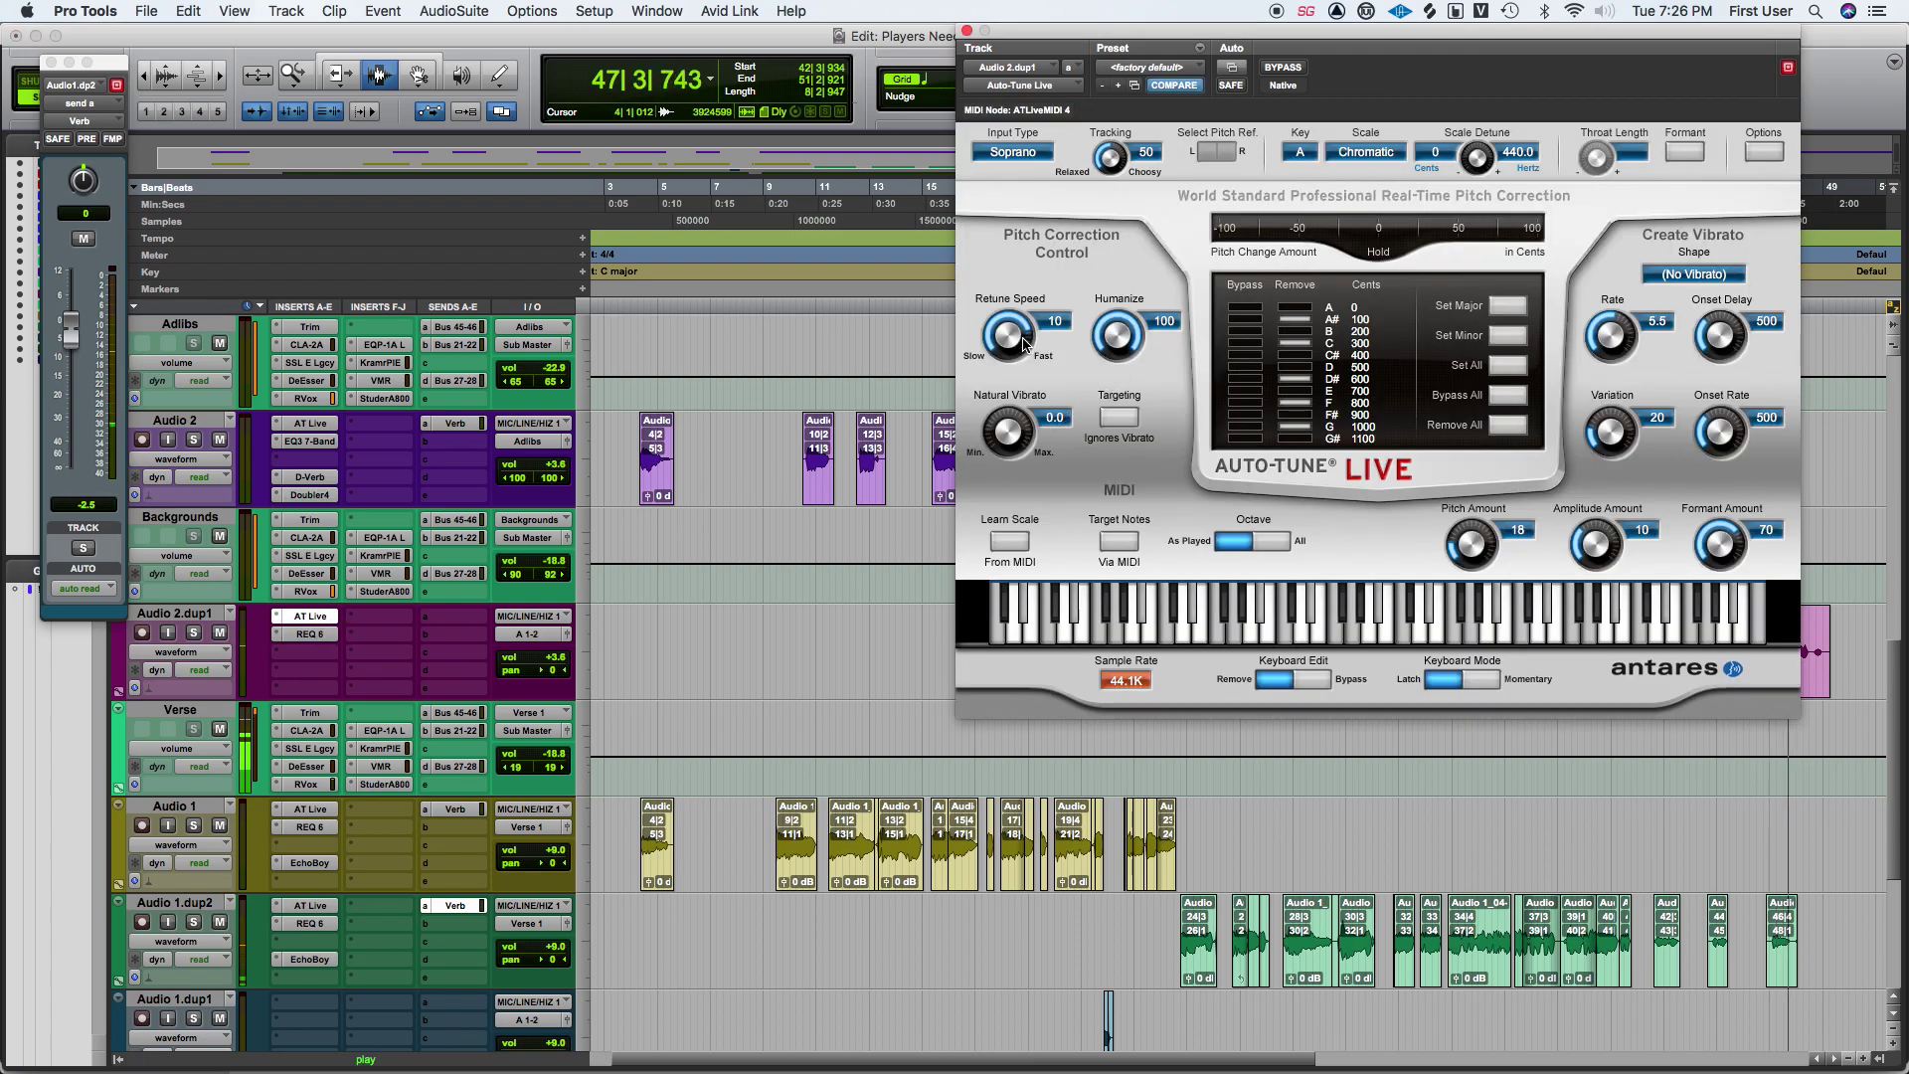
{"action": "left_click", "coordinate": [966, 31]}
Move the clip from Audio 2.dup1 up to Audio 2 at the same position and play from 43|1.
{"action": "scroll", "coordinate": [1738, 806], "scroll_direction": "up", "scroll_amount": 2}
{"action": "left_click_drag", "start_coordinate": [1738, 806], "coordinate": [1730, 636]}
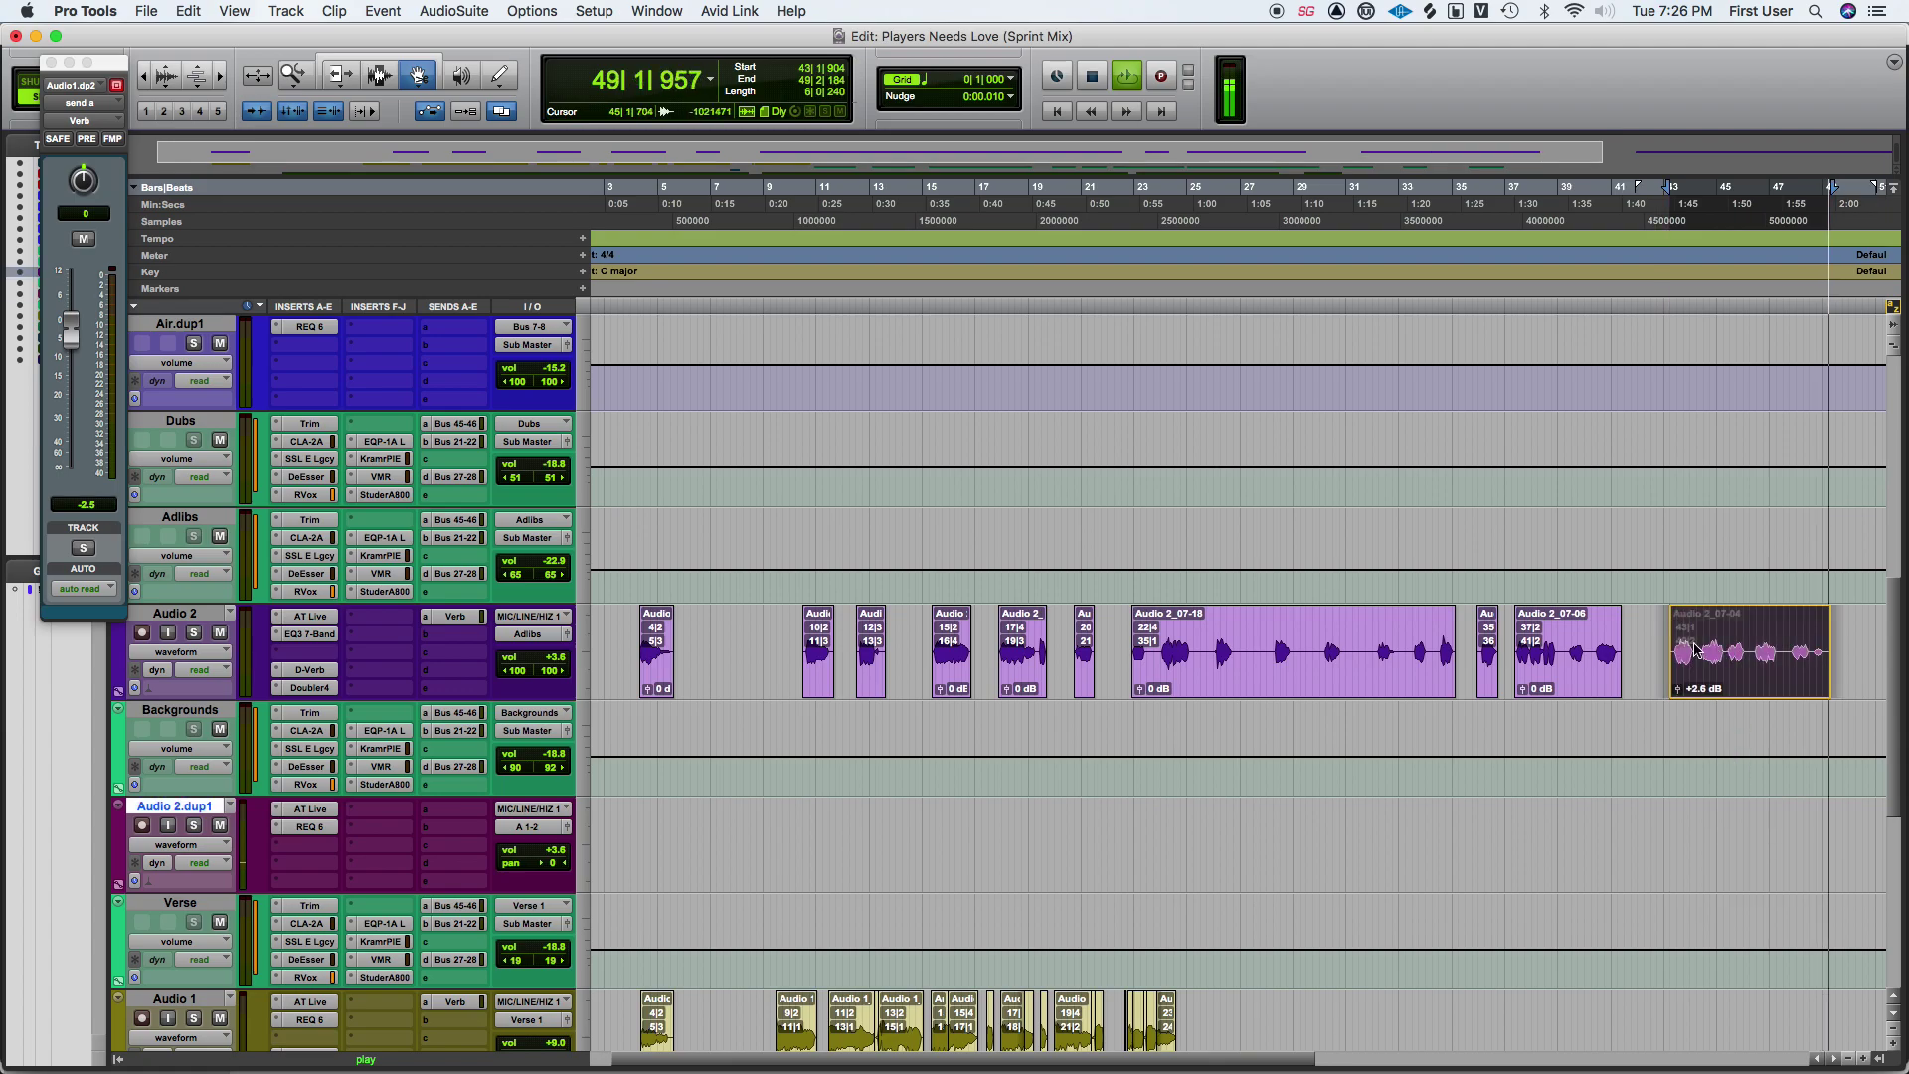
{"action": "left_click", "coordinate": [1666, 584]}
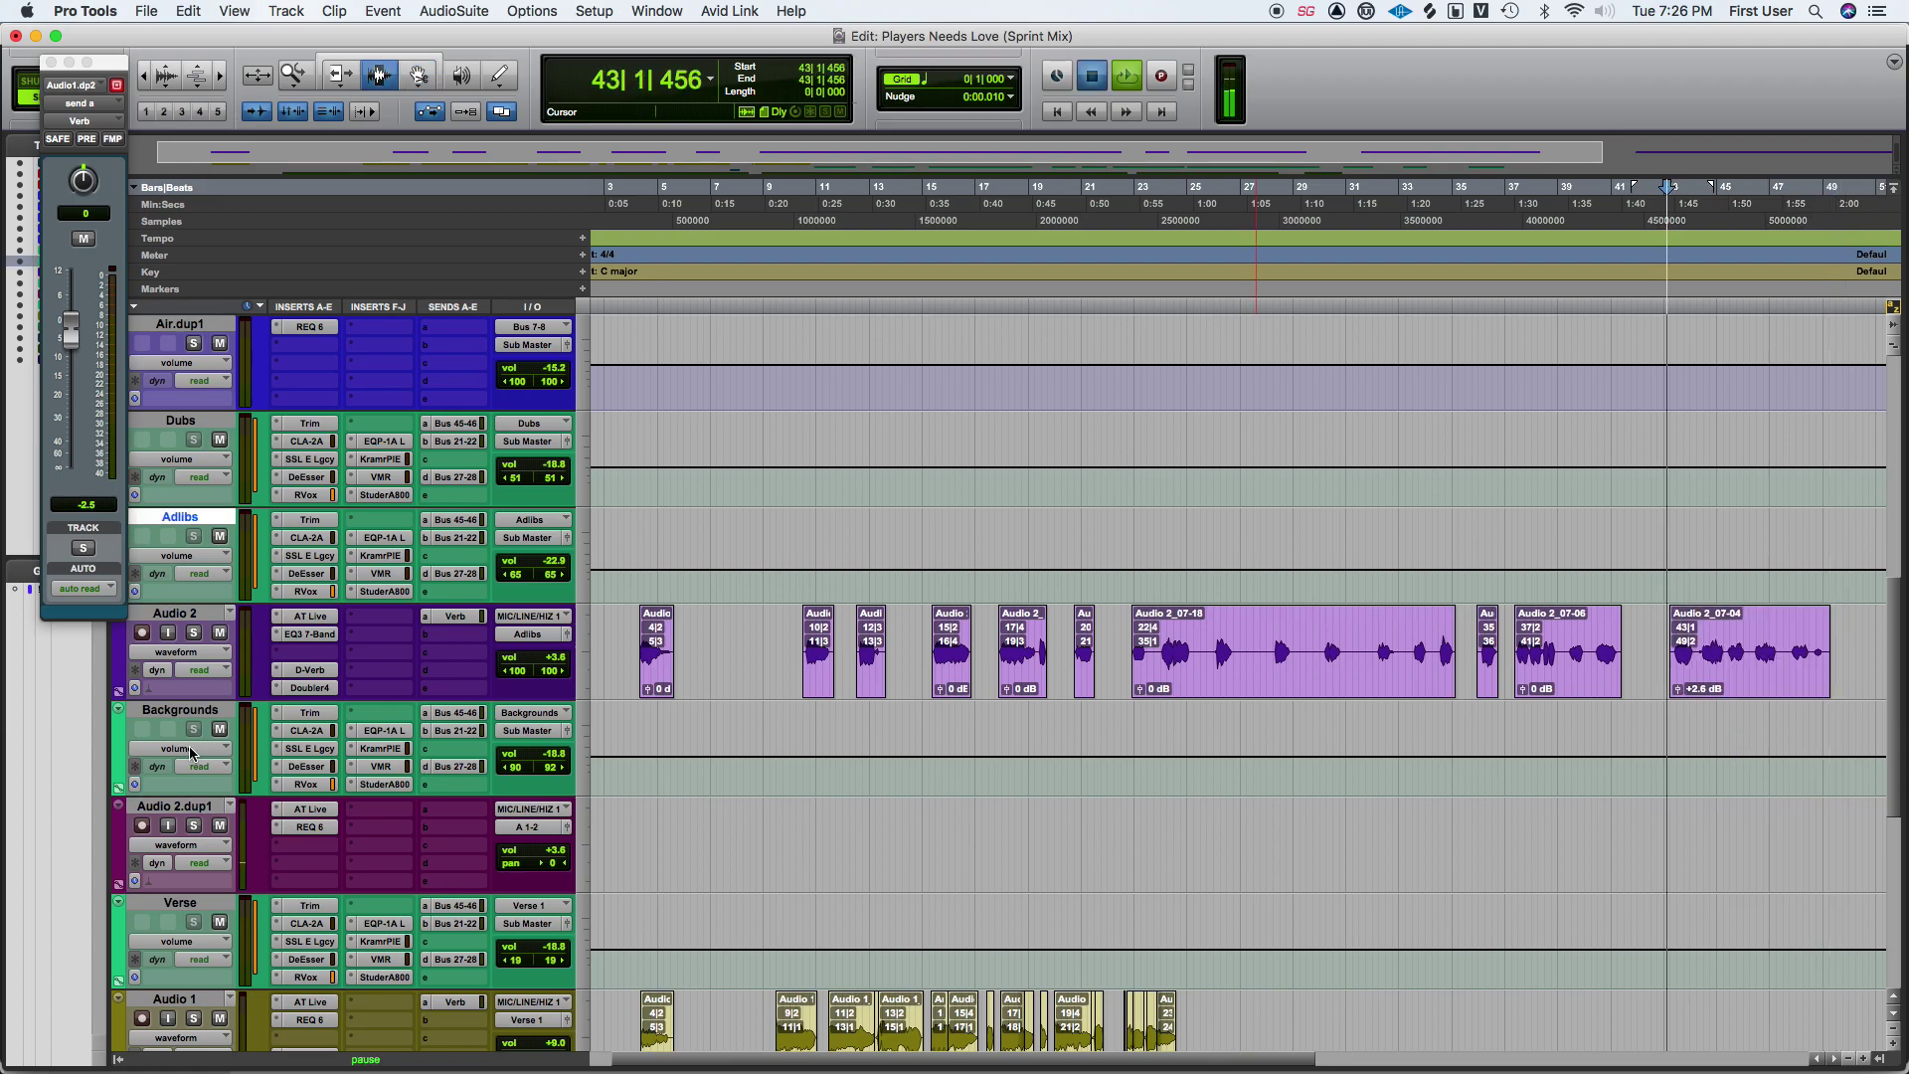
{"action": "key", "text": "space"}
Delete the unused Backgrounds aux and the empty Audio 2.dup1 track.
{"action": "left_click", "coordinate": [185, 811]}
{"action": "right_click", "coordinate": [185, 810]}
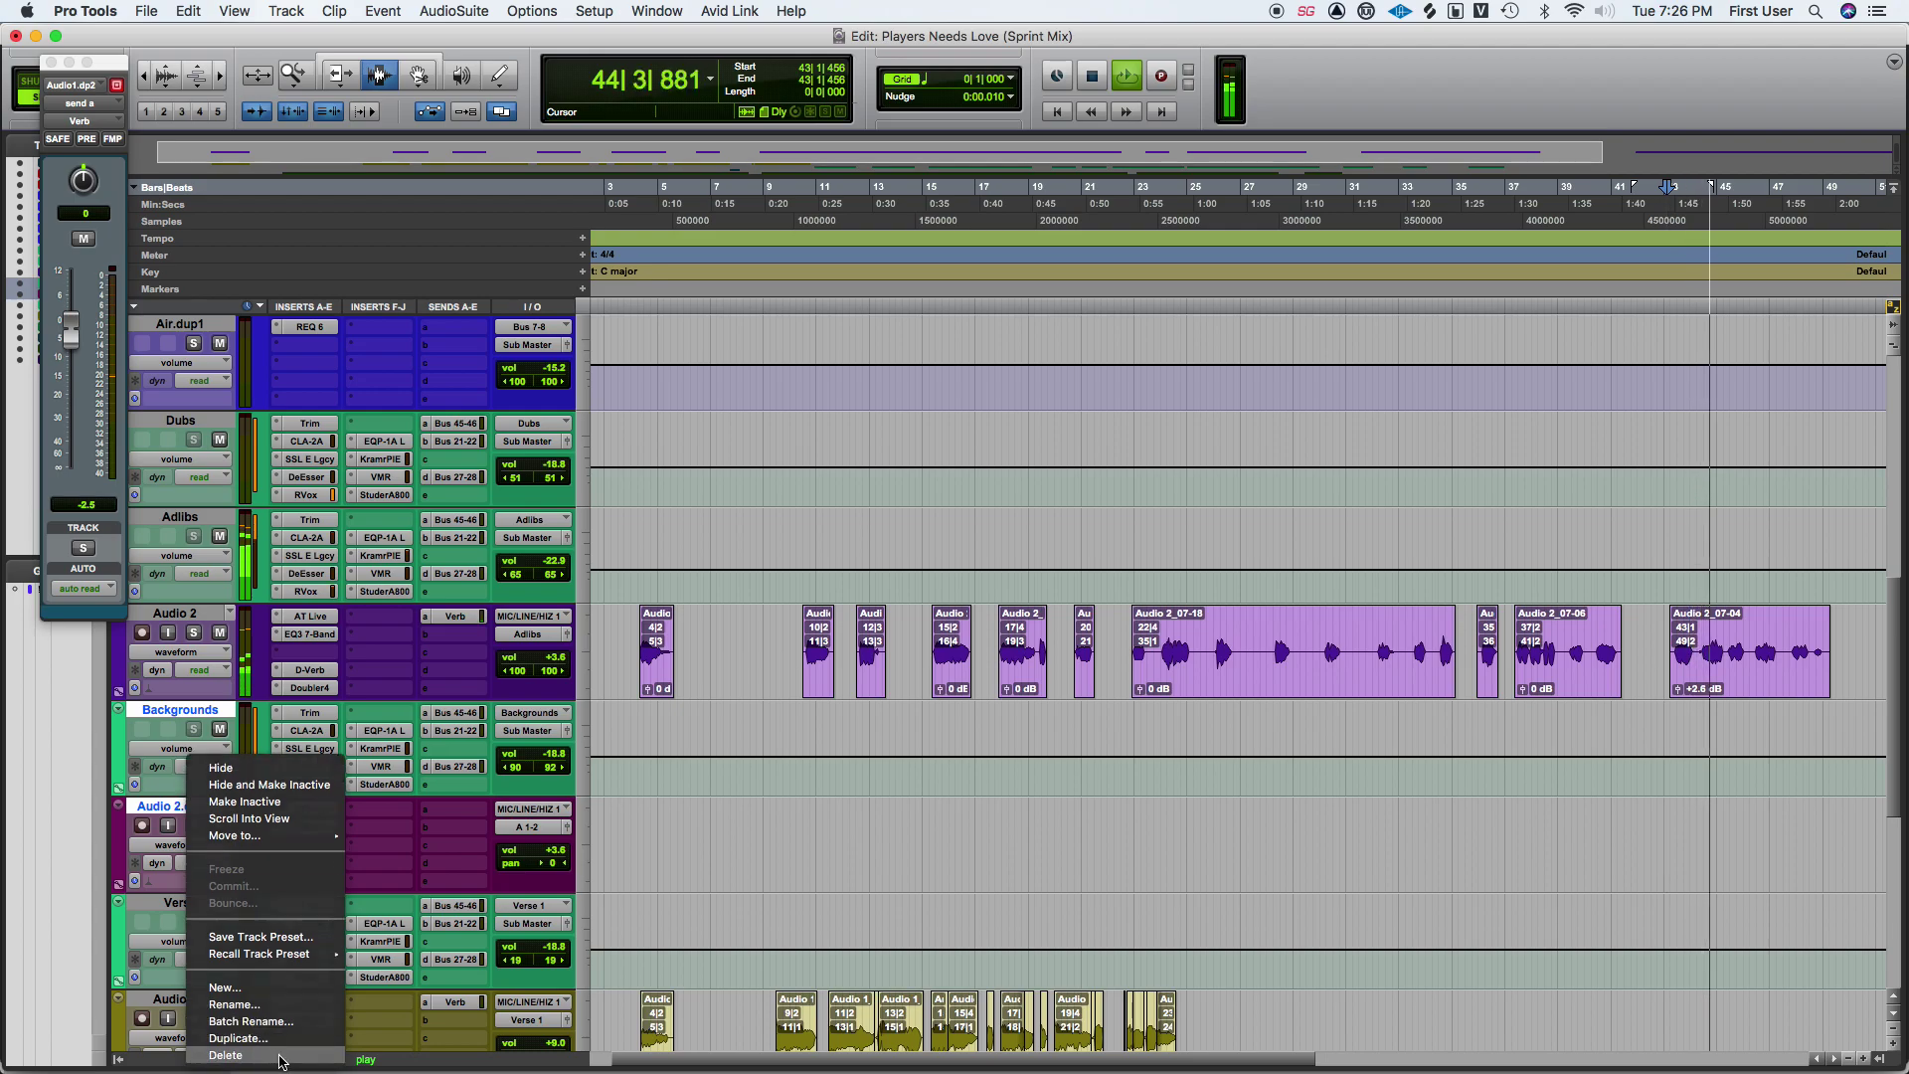
{"action": "left_click", "coordinate": [280, 1057]}
Move the Dubs aux track down to sit directly above Audio 1.dup1.
{"action": "scroll", "coordinate": [1616, 676], "scroll_direction": "down", "scroll_amount": 3}
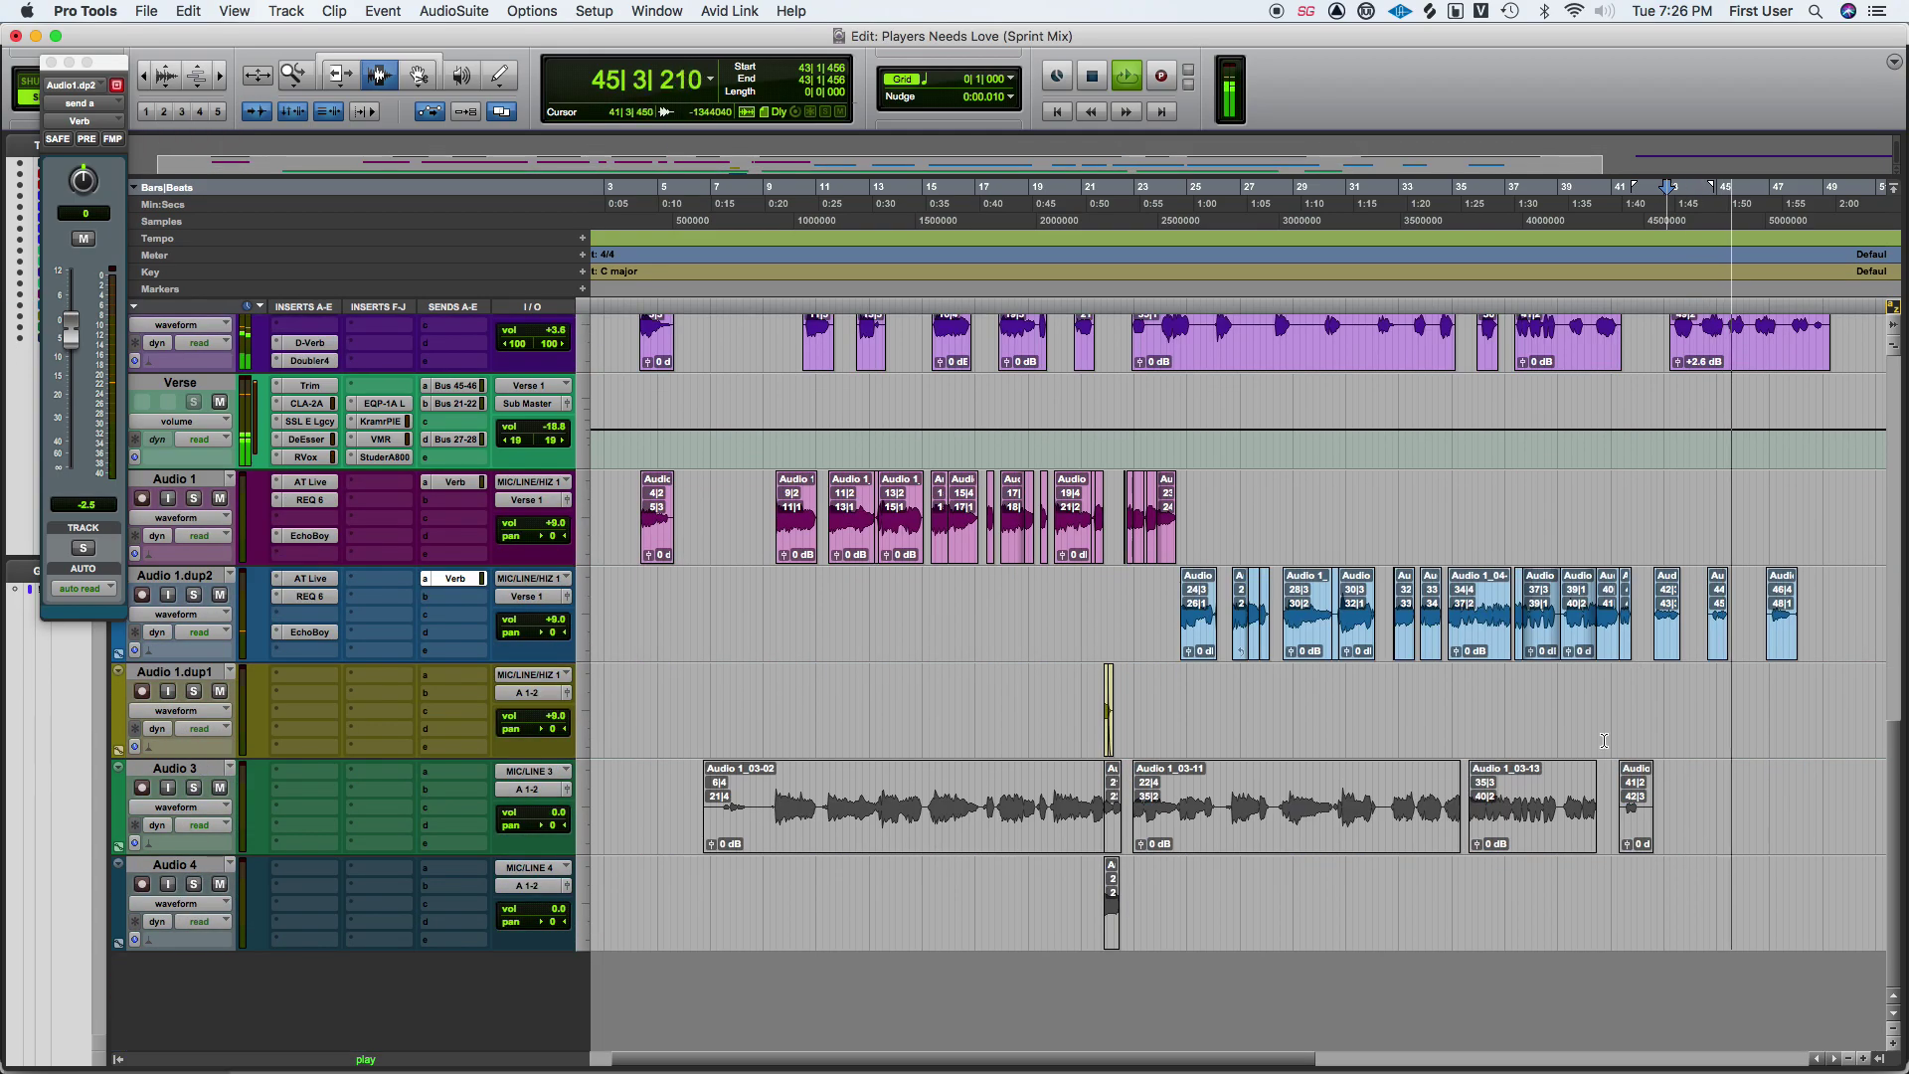
{"action": "scroll", "coordinate": [833, 806], "scroll_direction": "up", "scroll_amount": 2}
{"action": "scroll", "coordinate": [833, 805], "scroll_direction": "up", "scroll_amount": 4}
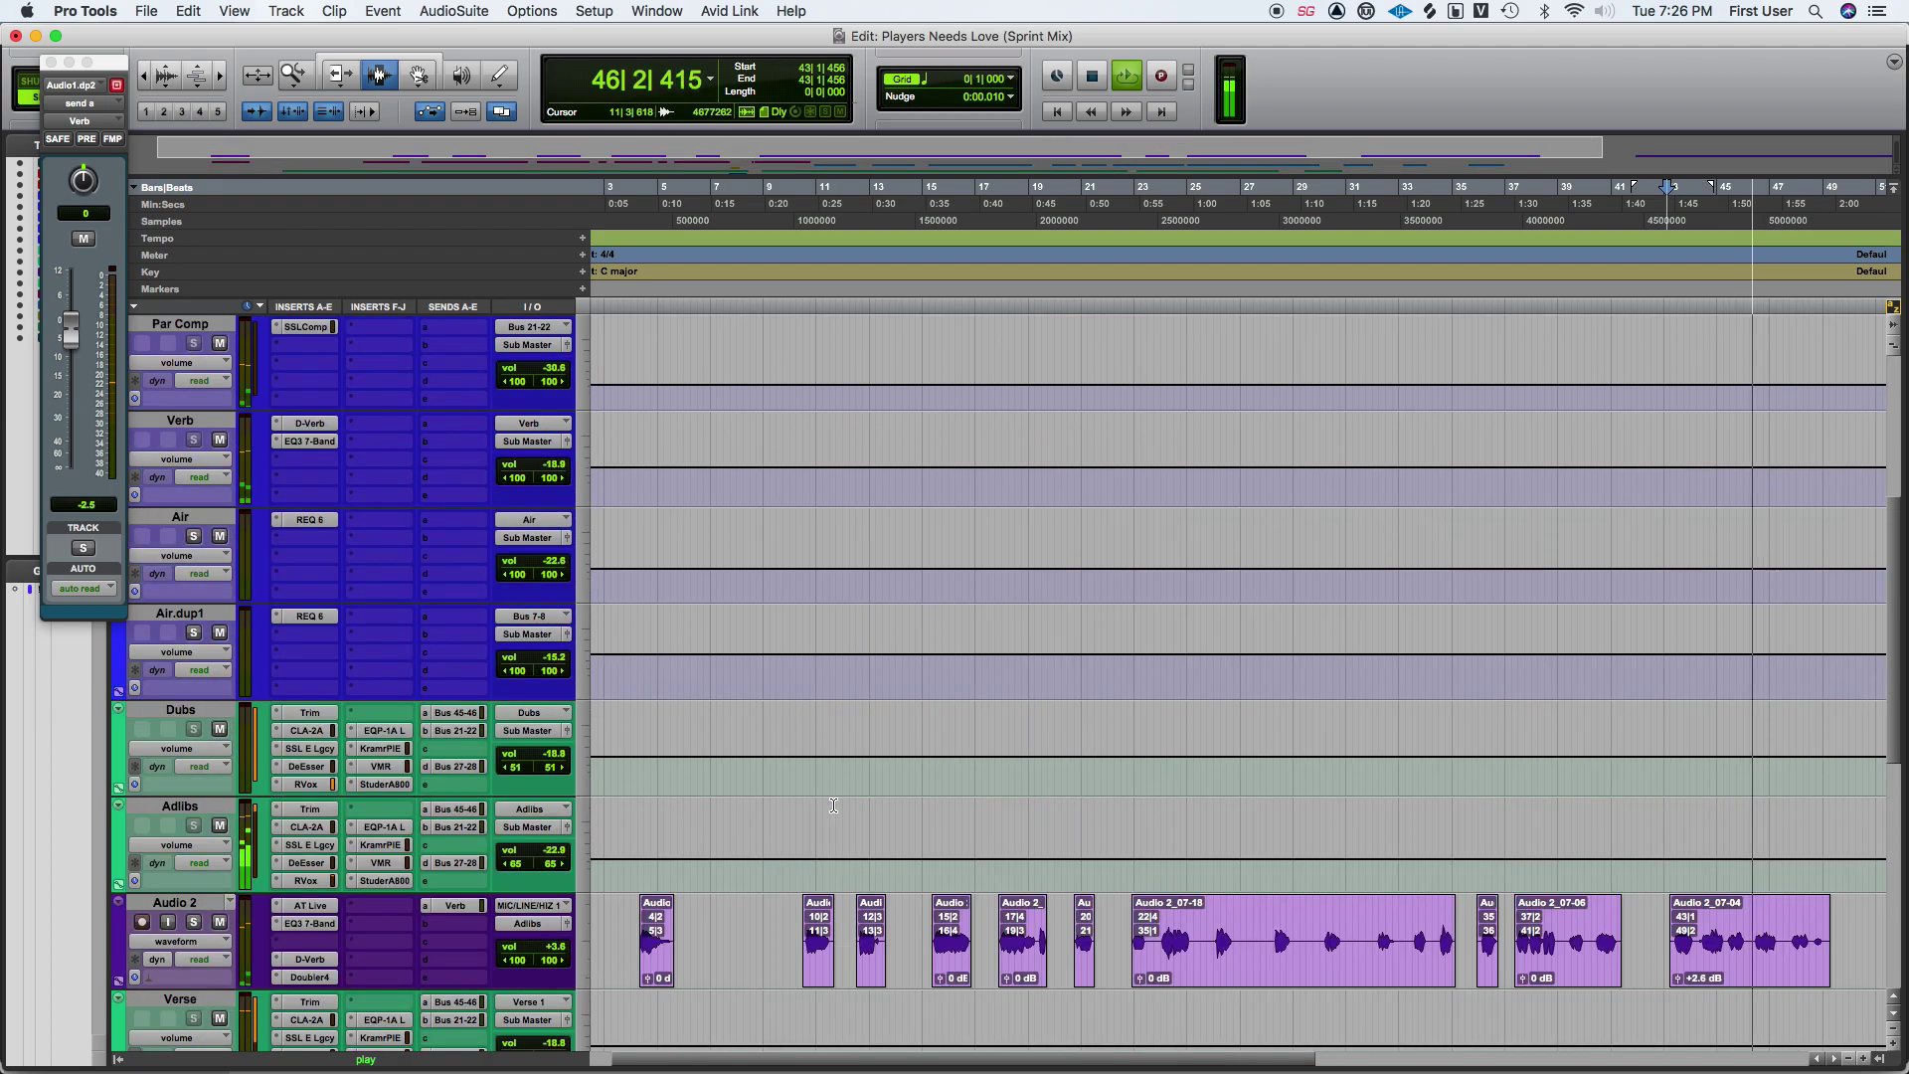
{"action": "left_click", "coordinate": [176, 846]}
{"action": "scroll", "coordinate": [176, 846], "scroll_direction": "down", "scroll_amount": 6}
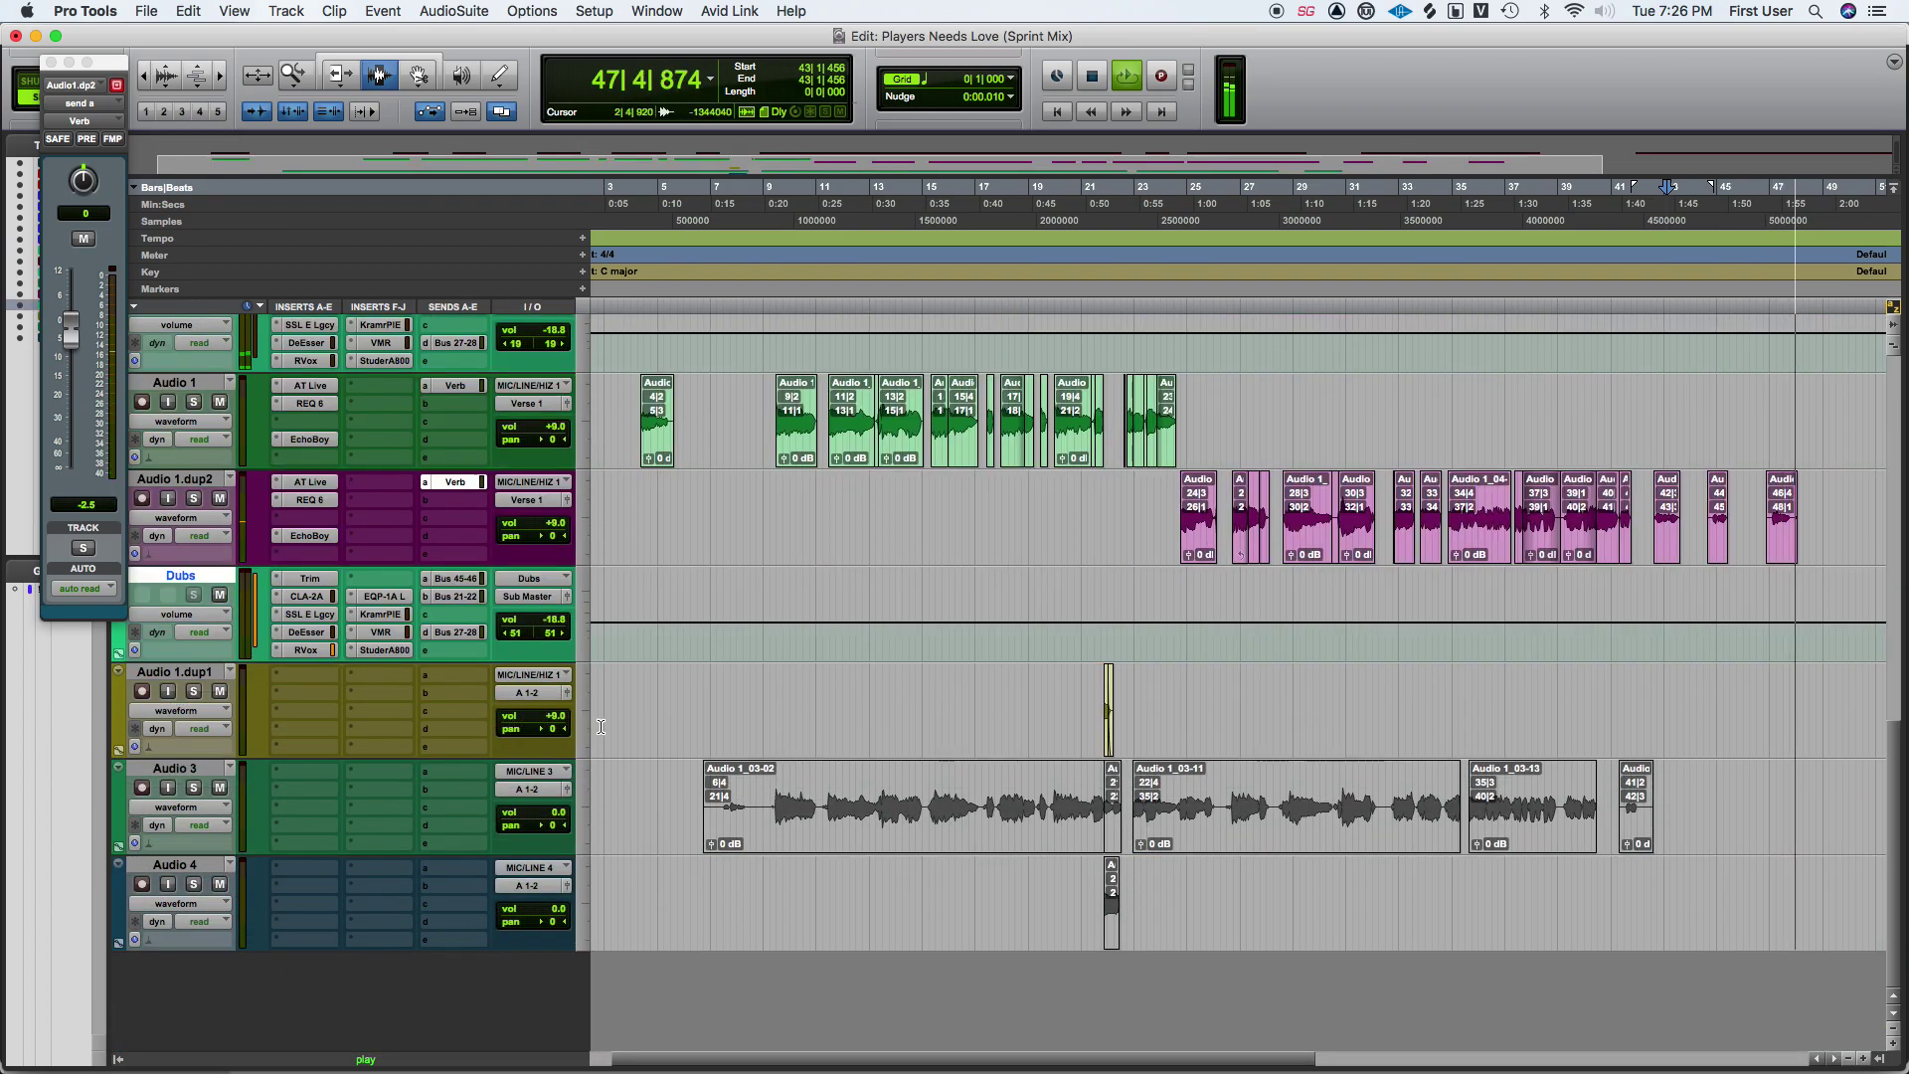
Route the output of Audio 1.dup1 to the Dubs bus and place the playback start just before its clip.
{"action": "left_click", "coordinate": [530, 692]}
{"action": "mouse_move", "coordinate": [542, 710]}
{"action": "mouse_move", "coordinate": [651, 734]}
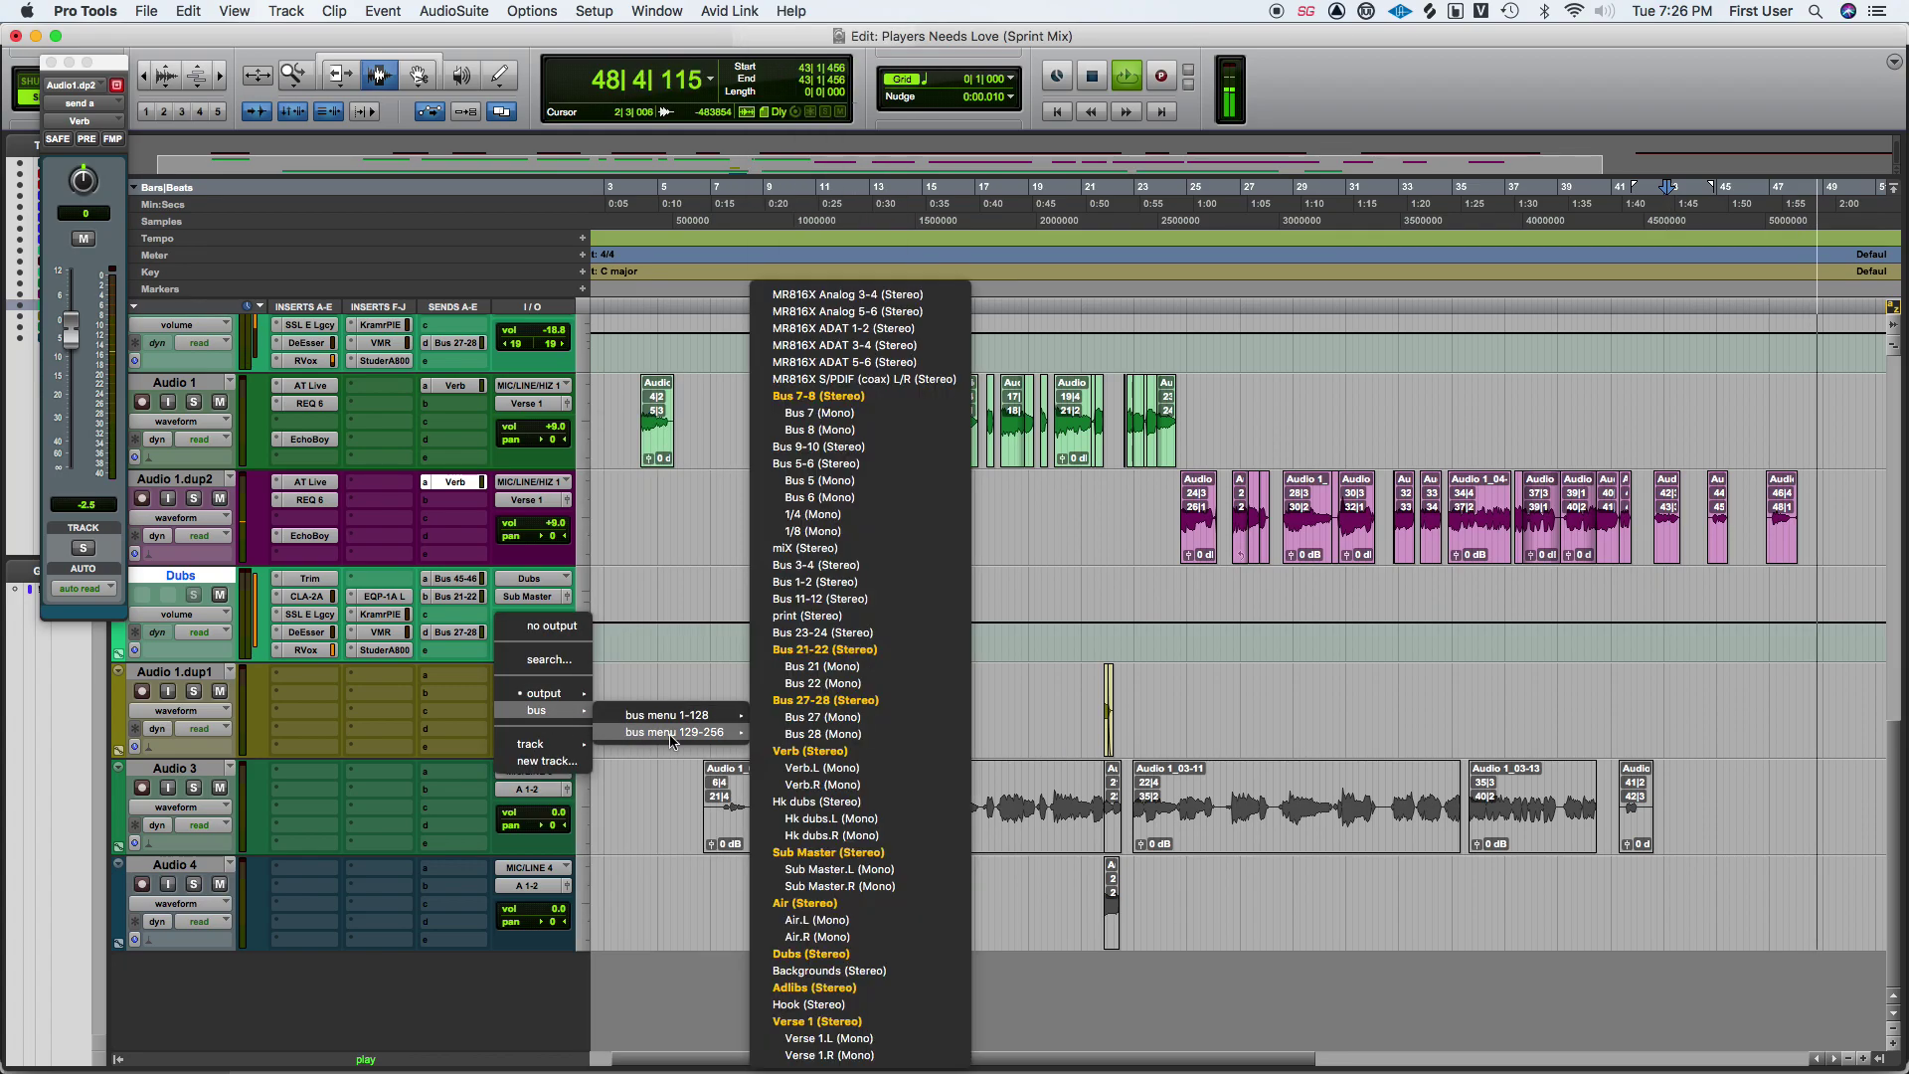
{"action": "left_click", "coordinate": [1332, 708]}
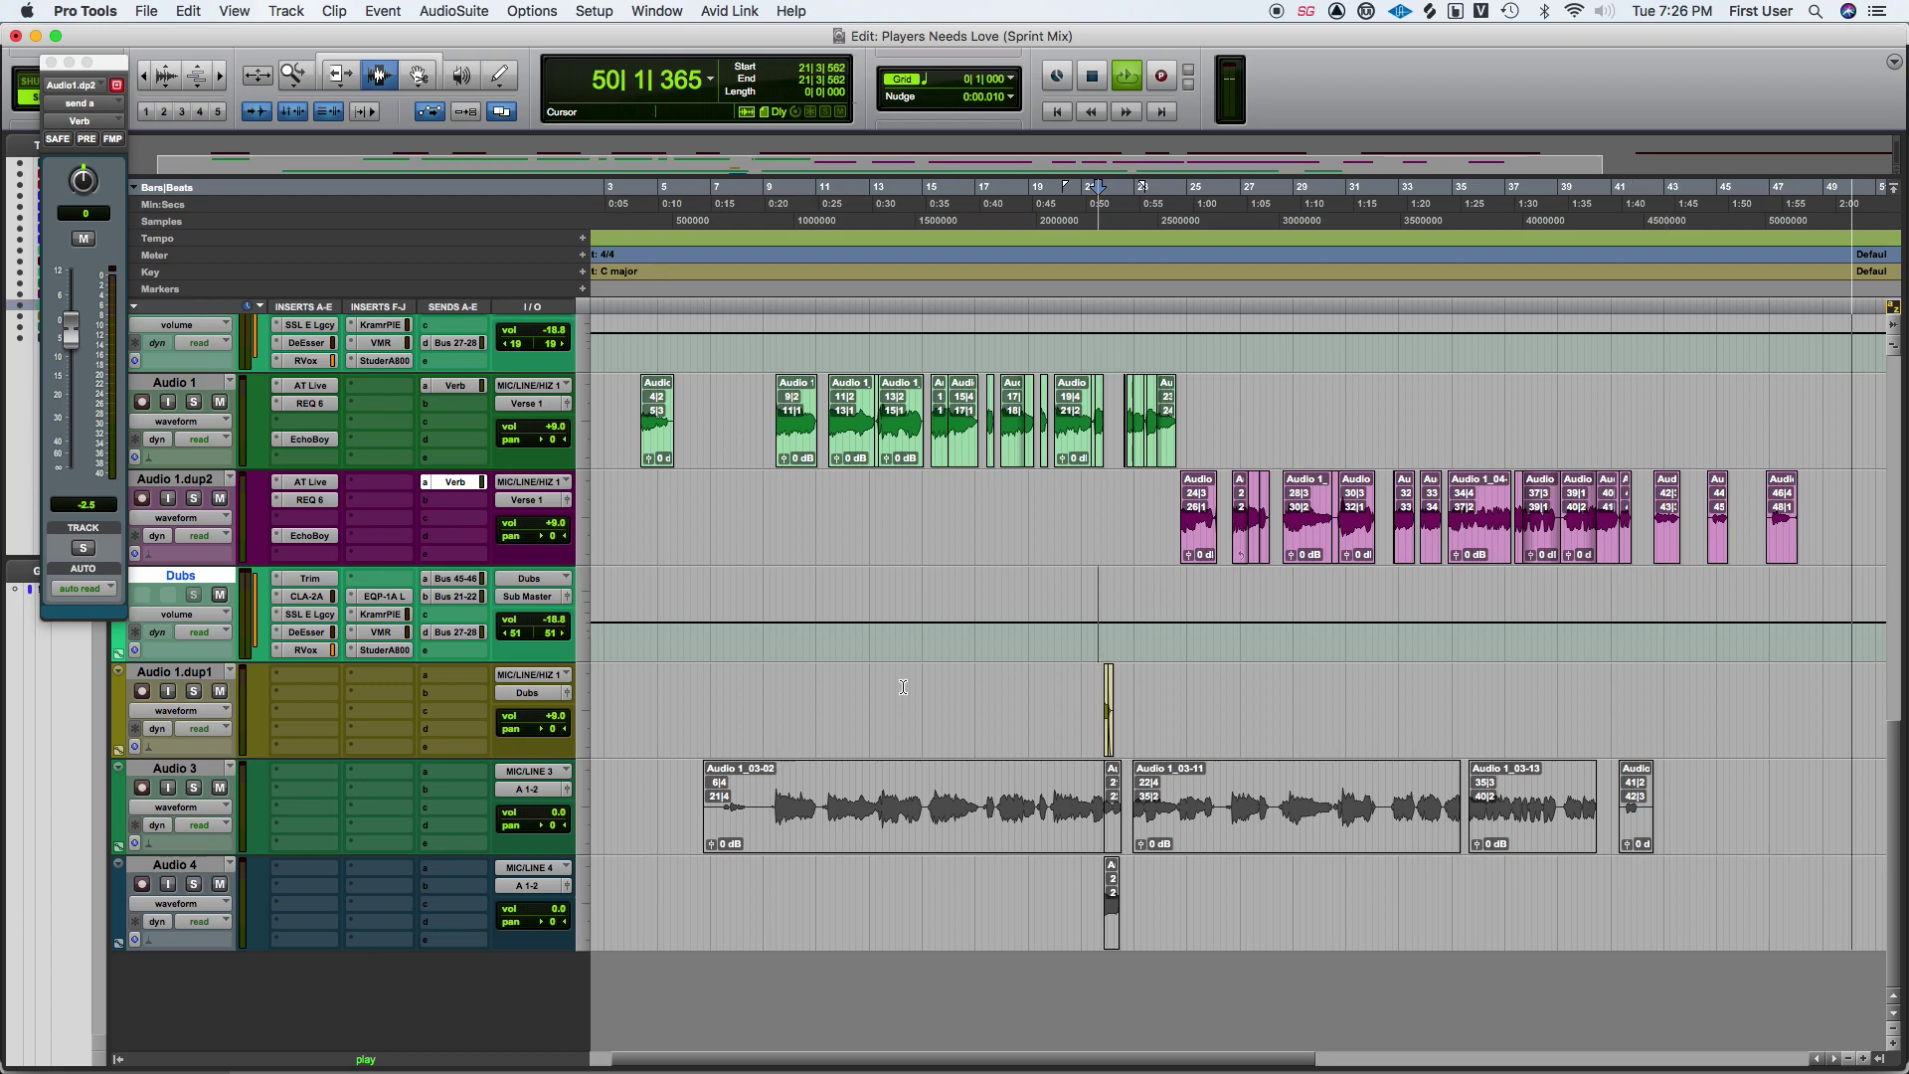
Copy the Auto-Tune Live, REQ 6 and Doubler4 inserts and the Verb send from the other vocal tracks to Audio 1.dup1.
{"action": "left_click_drag", "start_coordinate": [320, 607], "coordinate": [319, 682]}
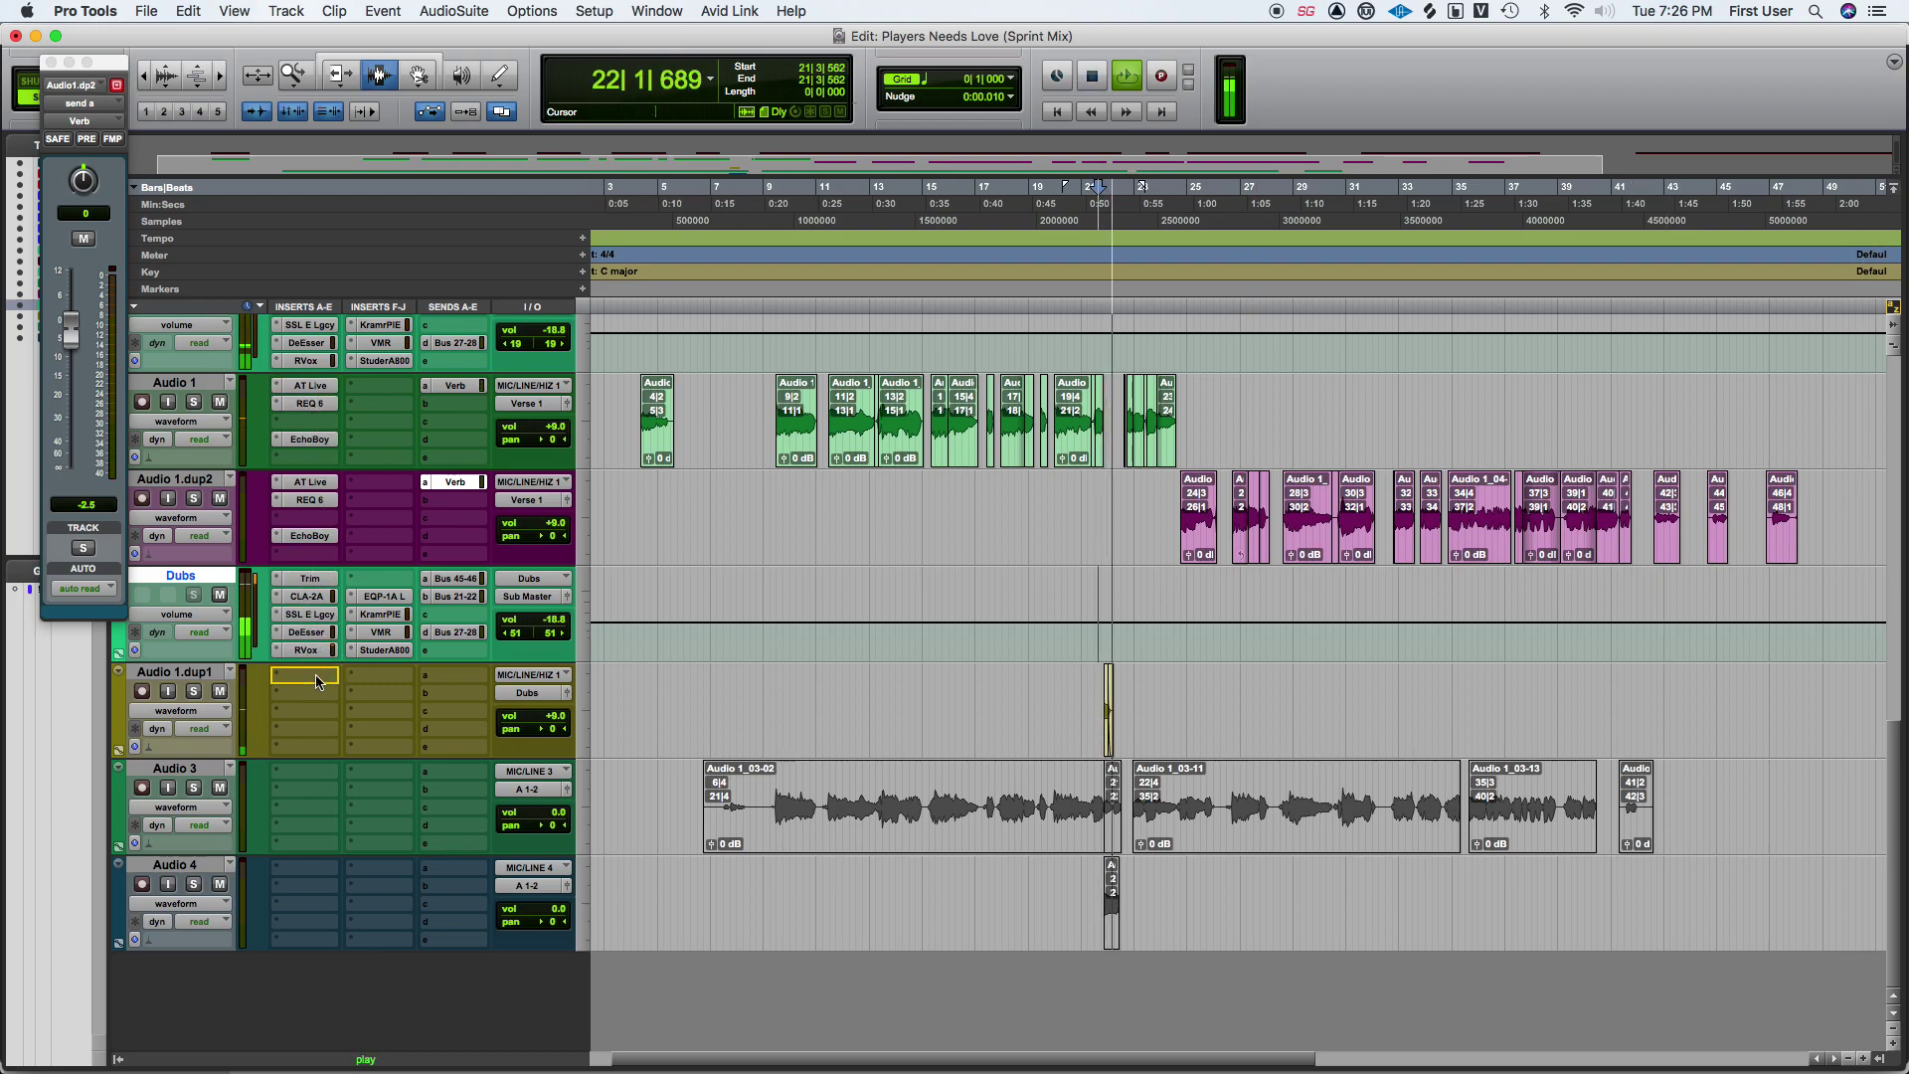
{"action": "left_click_drag", "start_coordinate": [309, 404], "coordinate": [320, 693]}
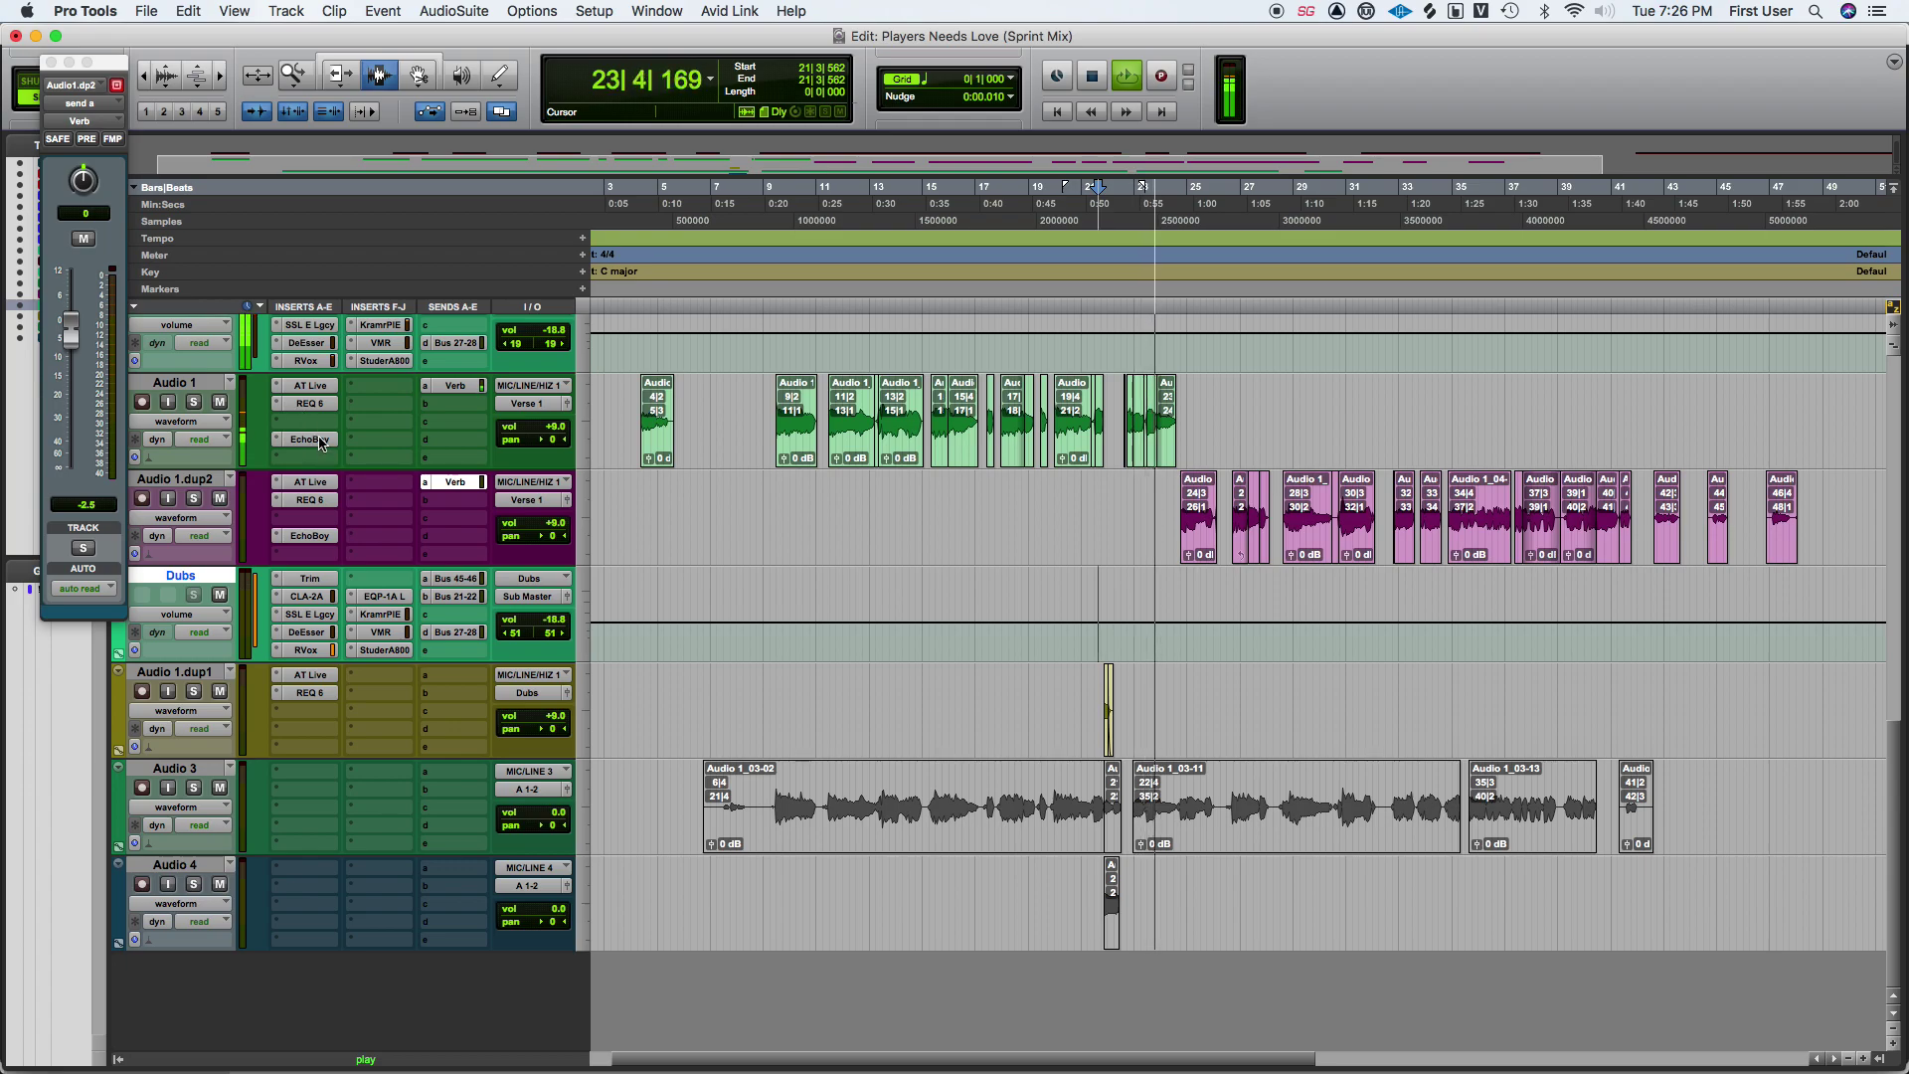
{"action": "left_click_drag", "start_coordinate": [462, 494], "coordinate": [472, 680]}
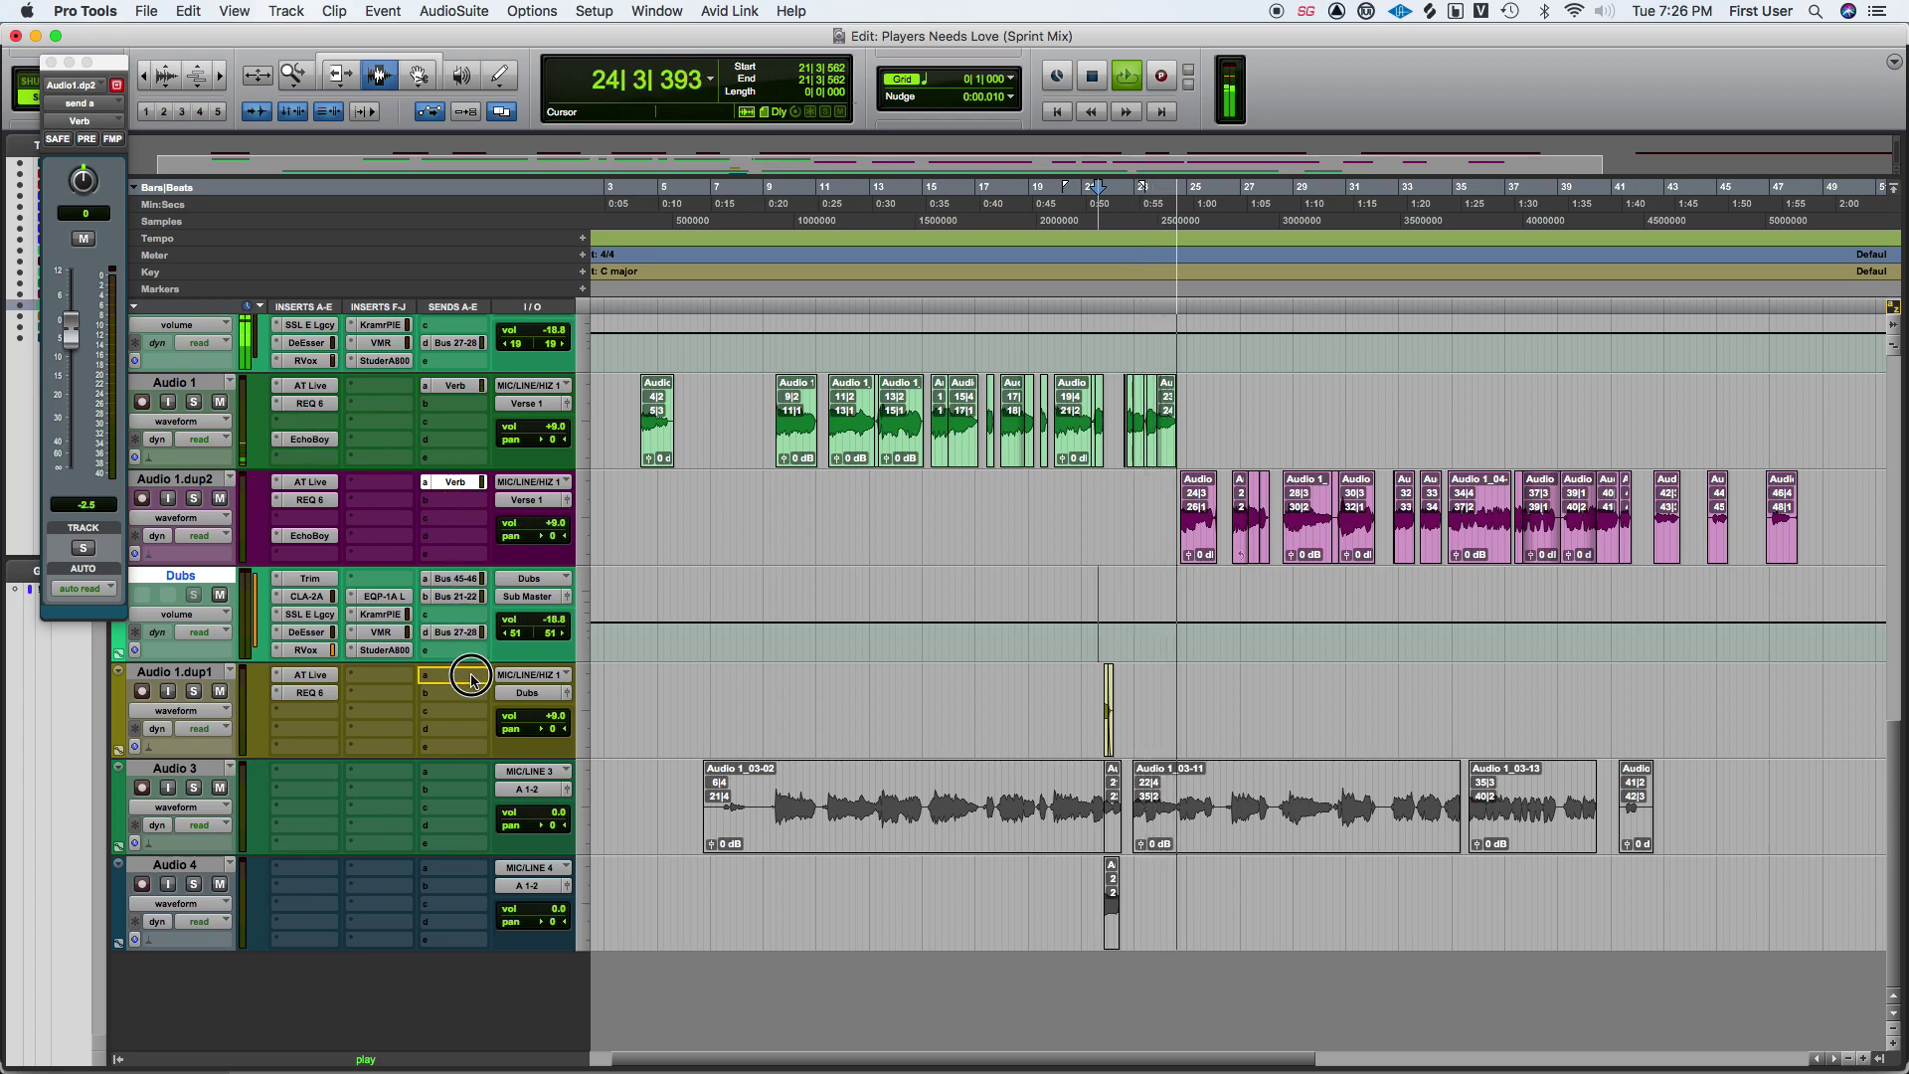
{"action": "scroll", "coordinate": [334, 614], "scroll_direction": "up", "scroll_amount": 8}
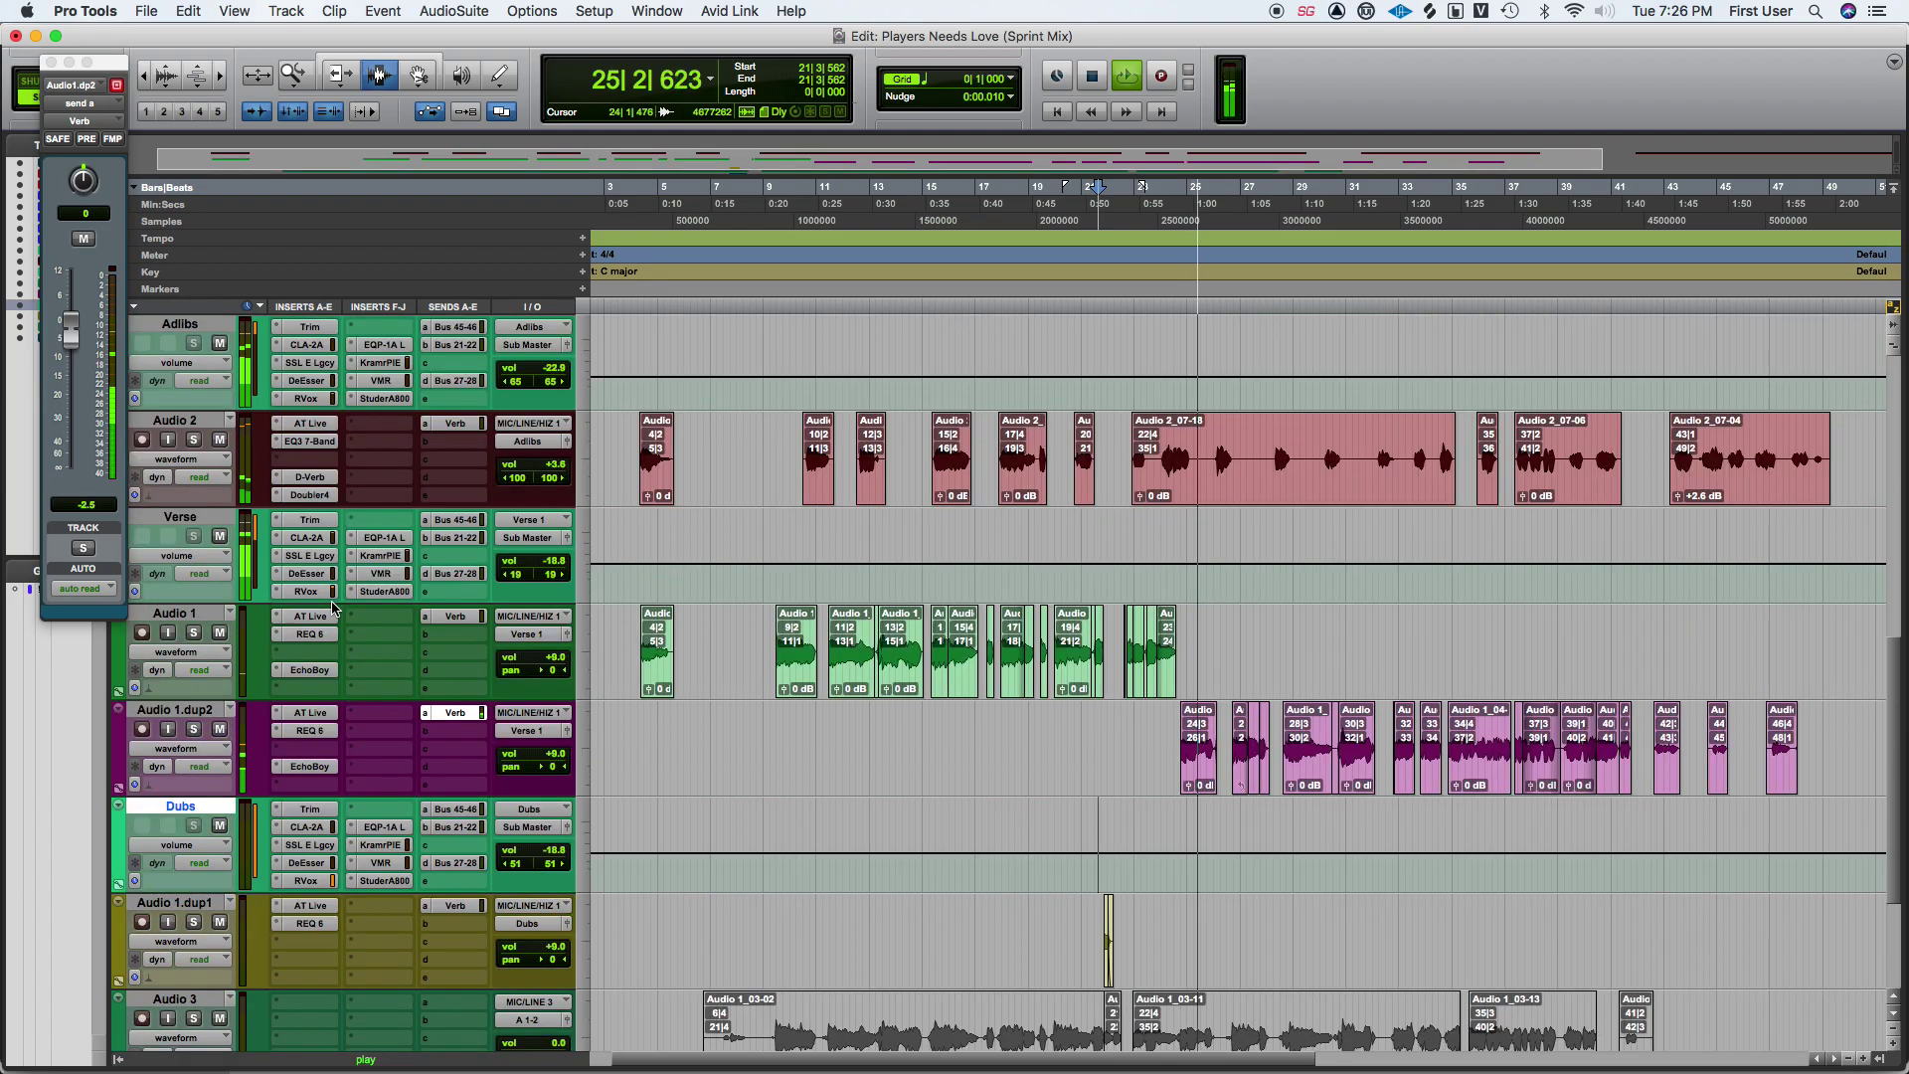
{"action": "left_click", "coordinate": [313, 823]}
{"action": "scroll", "coordinate": [314, 823], "scroll_direction": "down", "scroll_amount": 5}
{"action": "left_click_drag", "start_coordinate": [314, 823], "coordinate": [336, 881]}
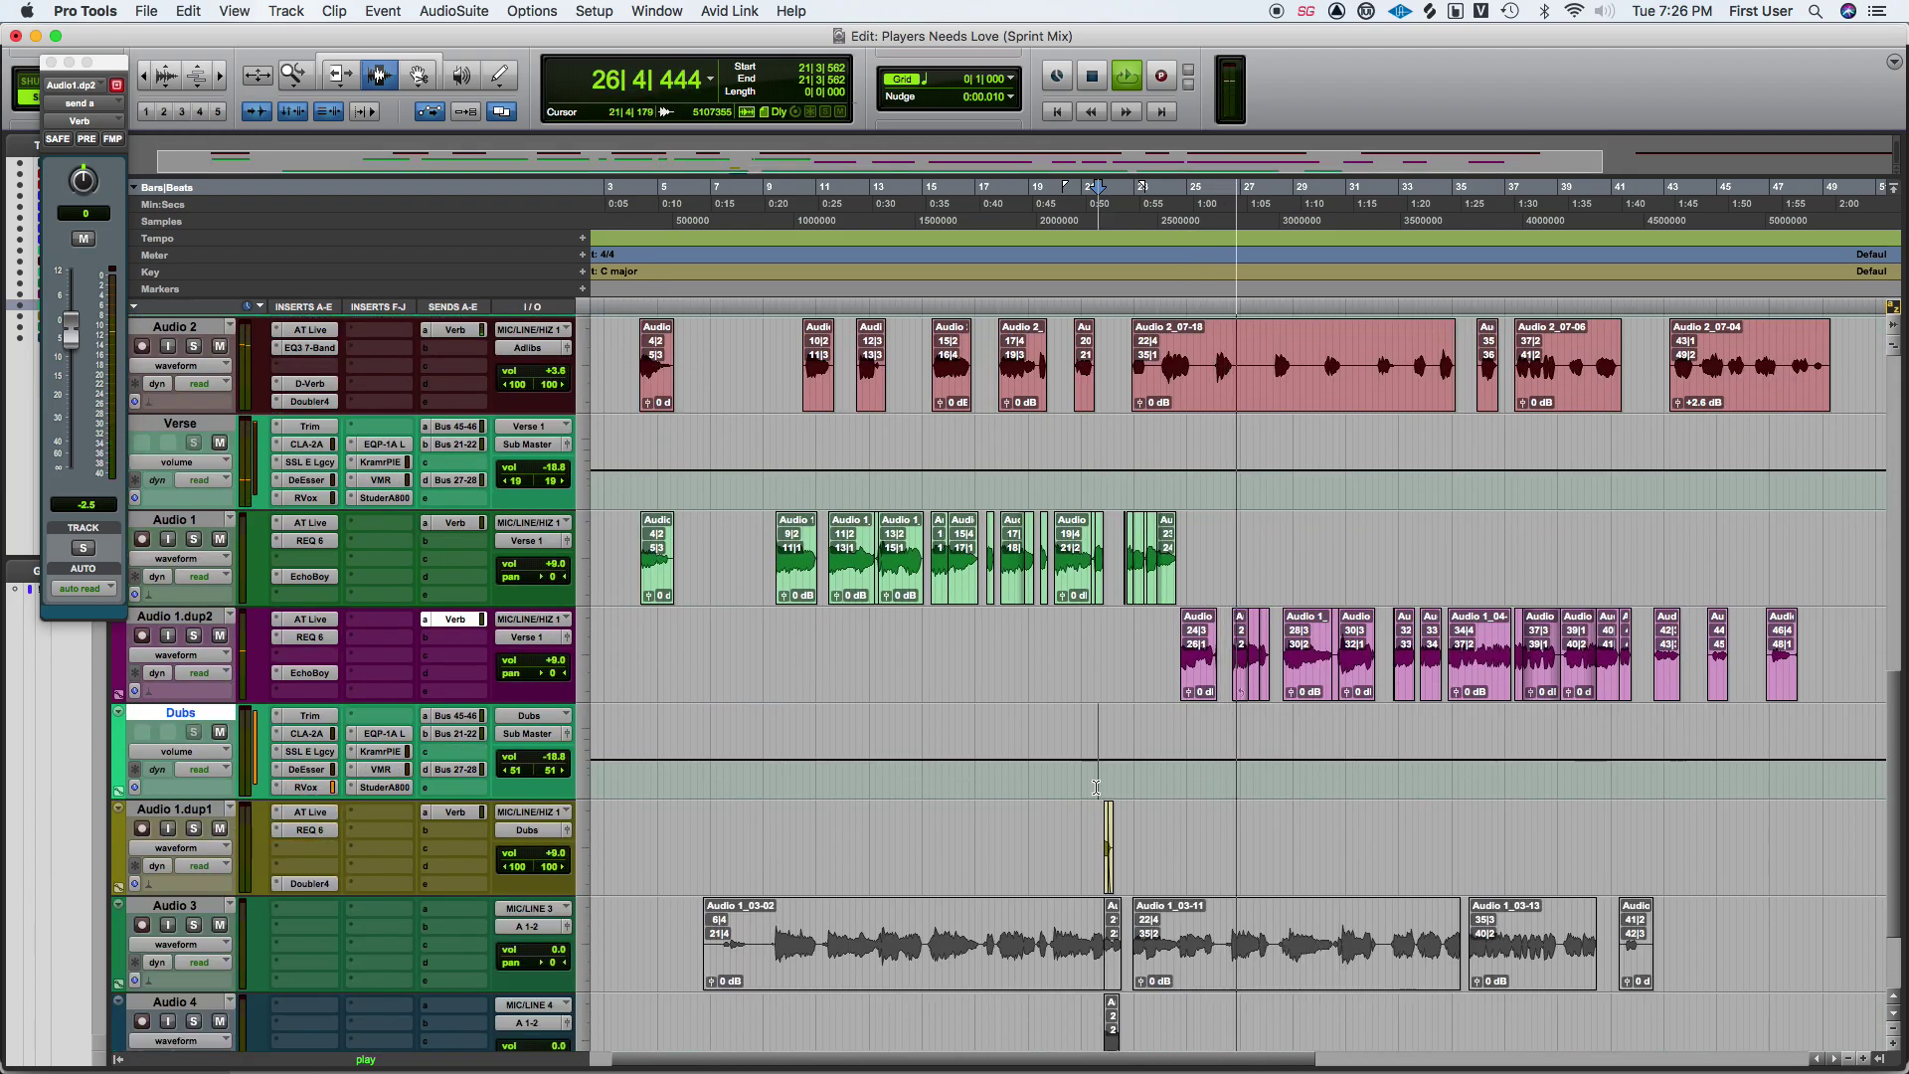
Play the dub section from bar 21 and set the Dubs aux volume to -19.6 dB.
{"action": "key", "text": "space"}
{"action": "key", "text": "space"}
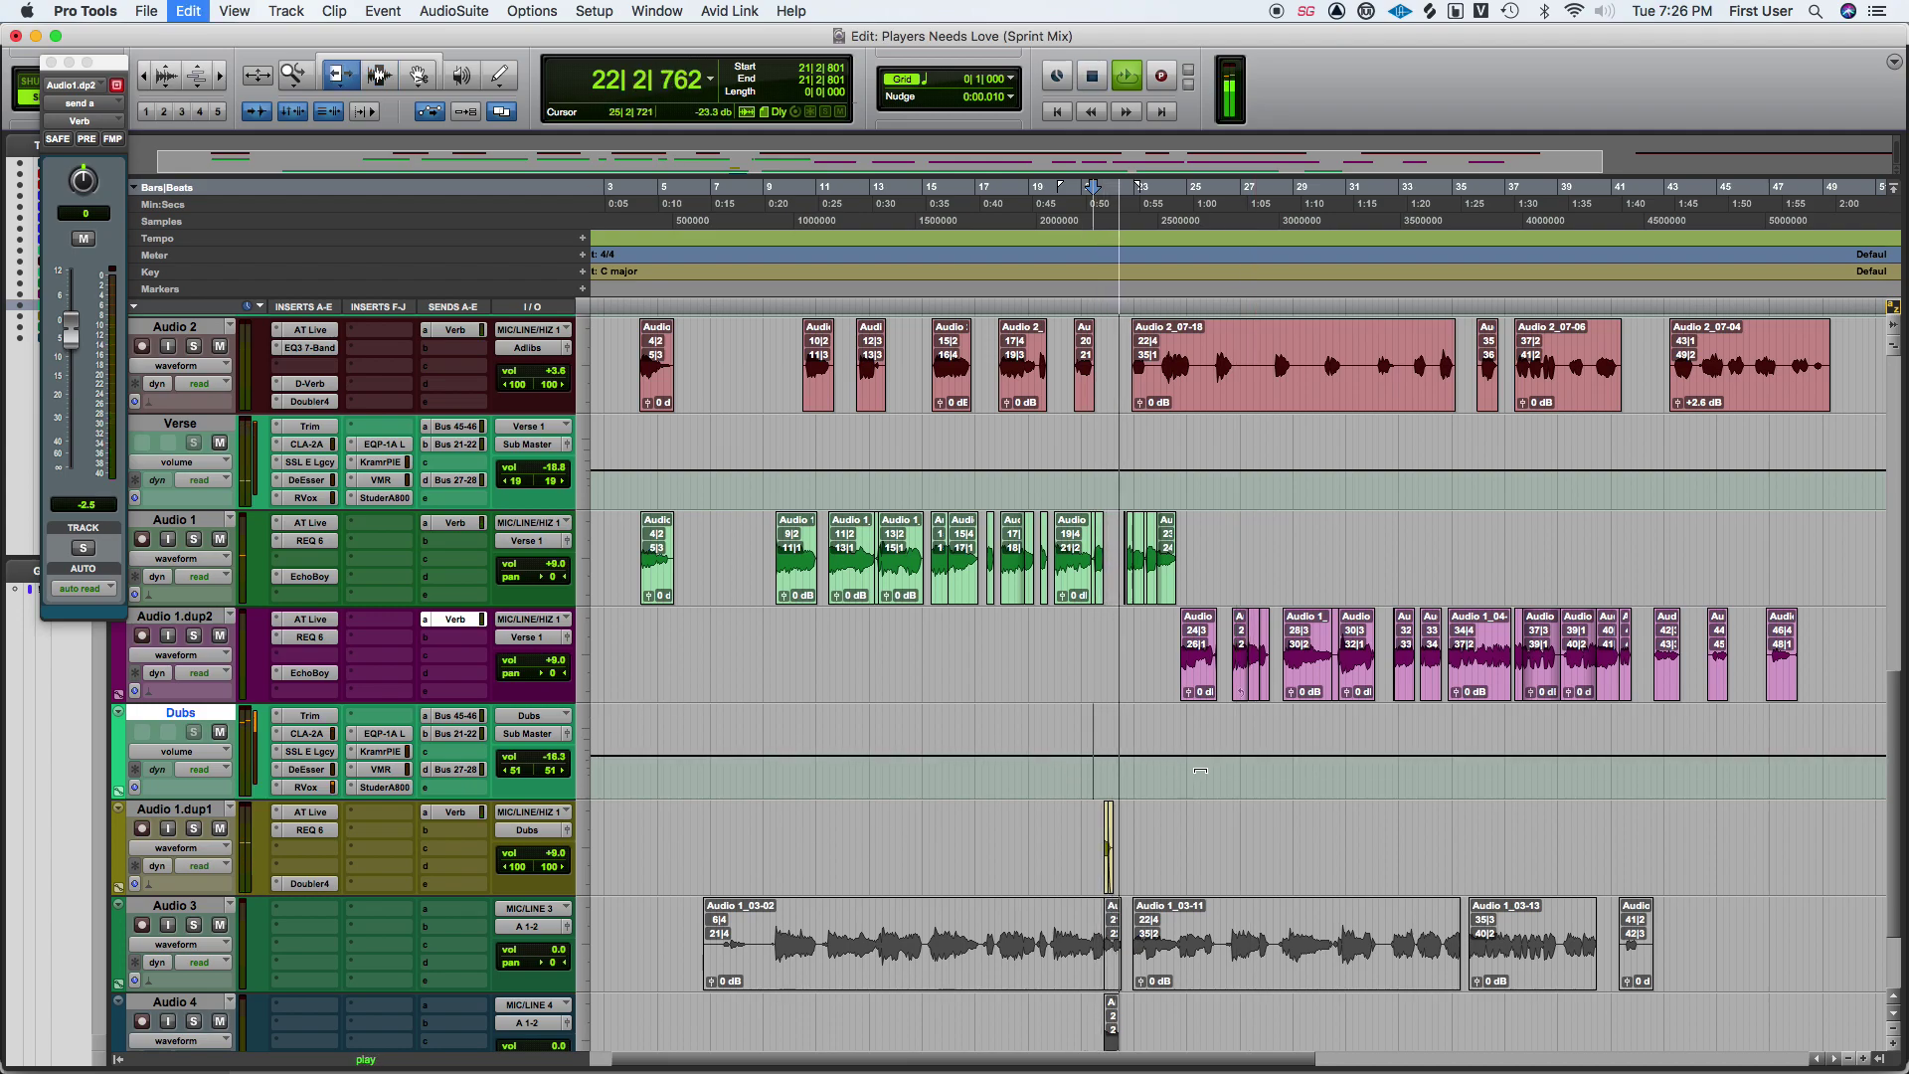
{"action": "key", "text": "F7"}
{"action": "key", "text": "space"}
{"action": "key", "text": "super+bracketright"}
{"action": "key", "text": "space"}
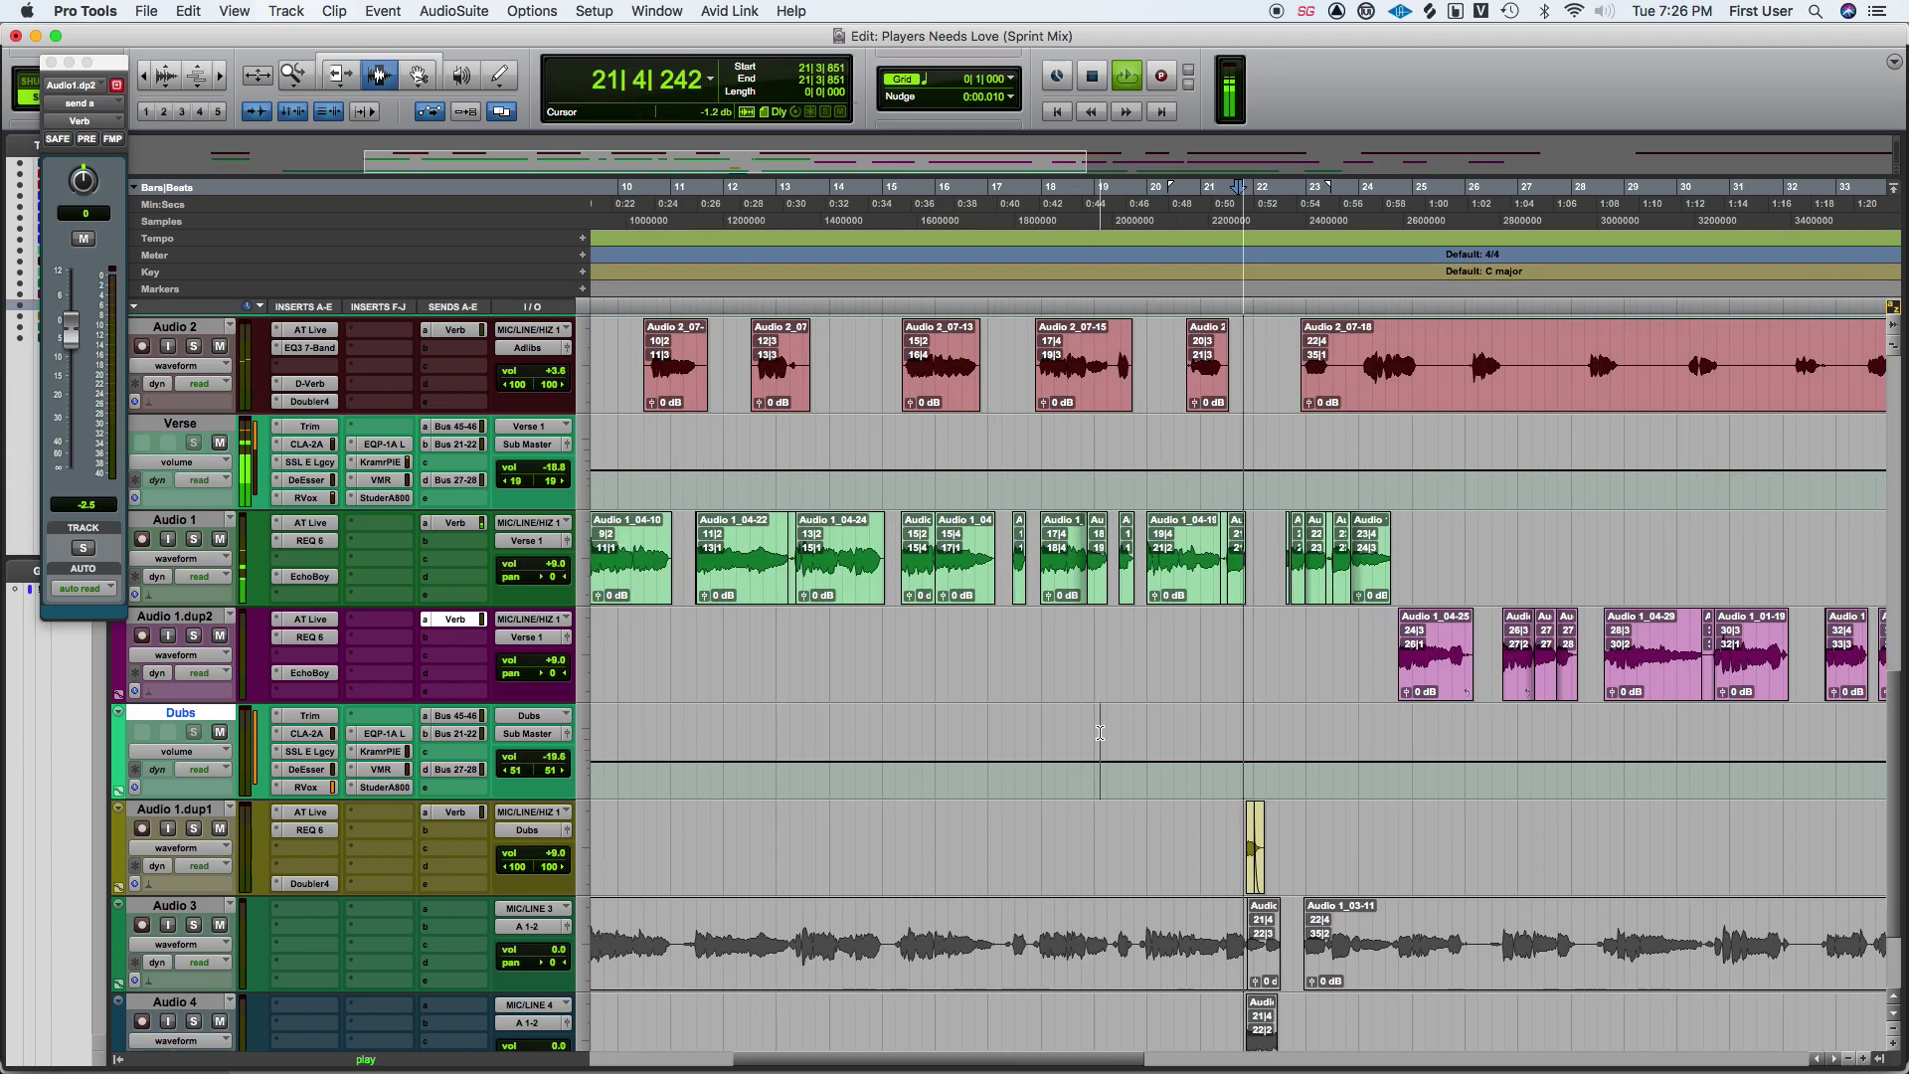
Raise the Verb send level on Audio 1.dup1 to -1.4 dB and replay the dub section.
{"action": "left_click", "coordinate": [453, 812]}
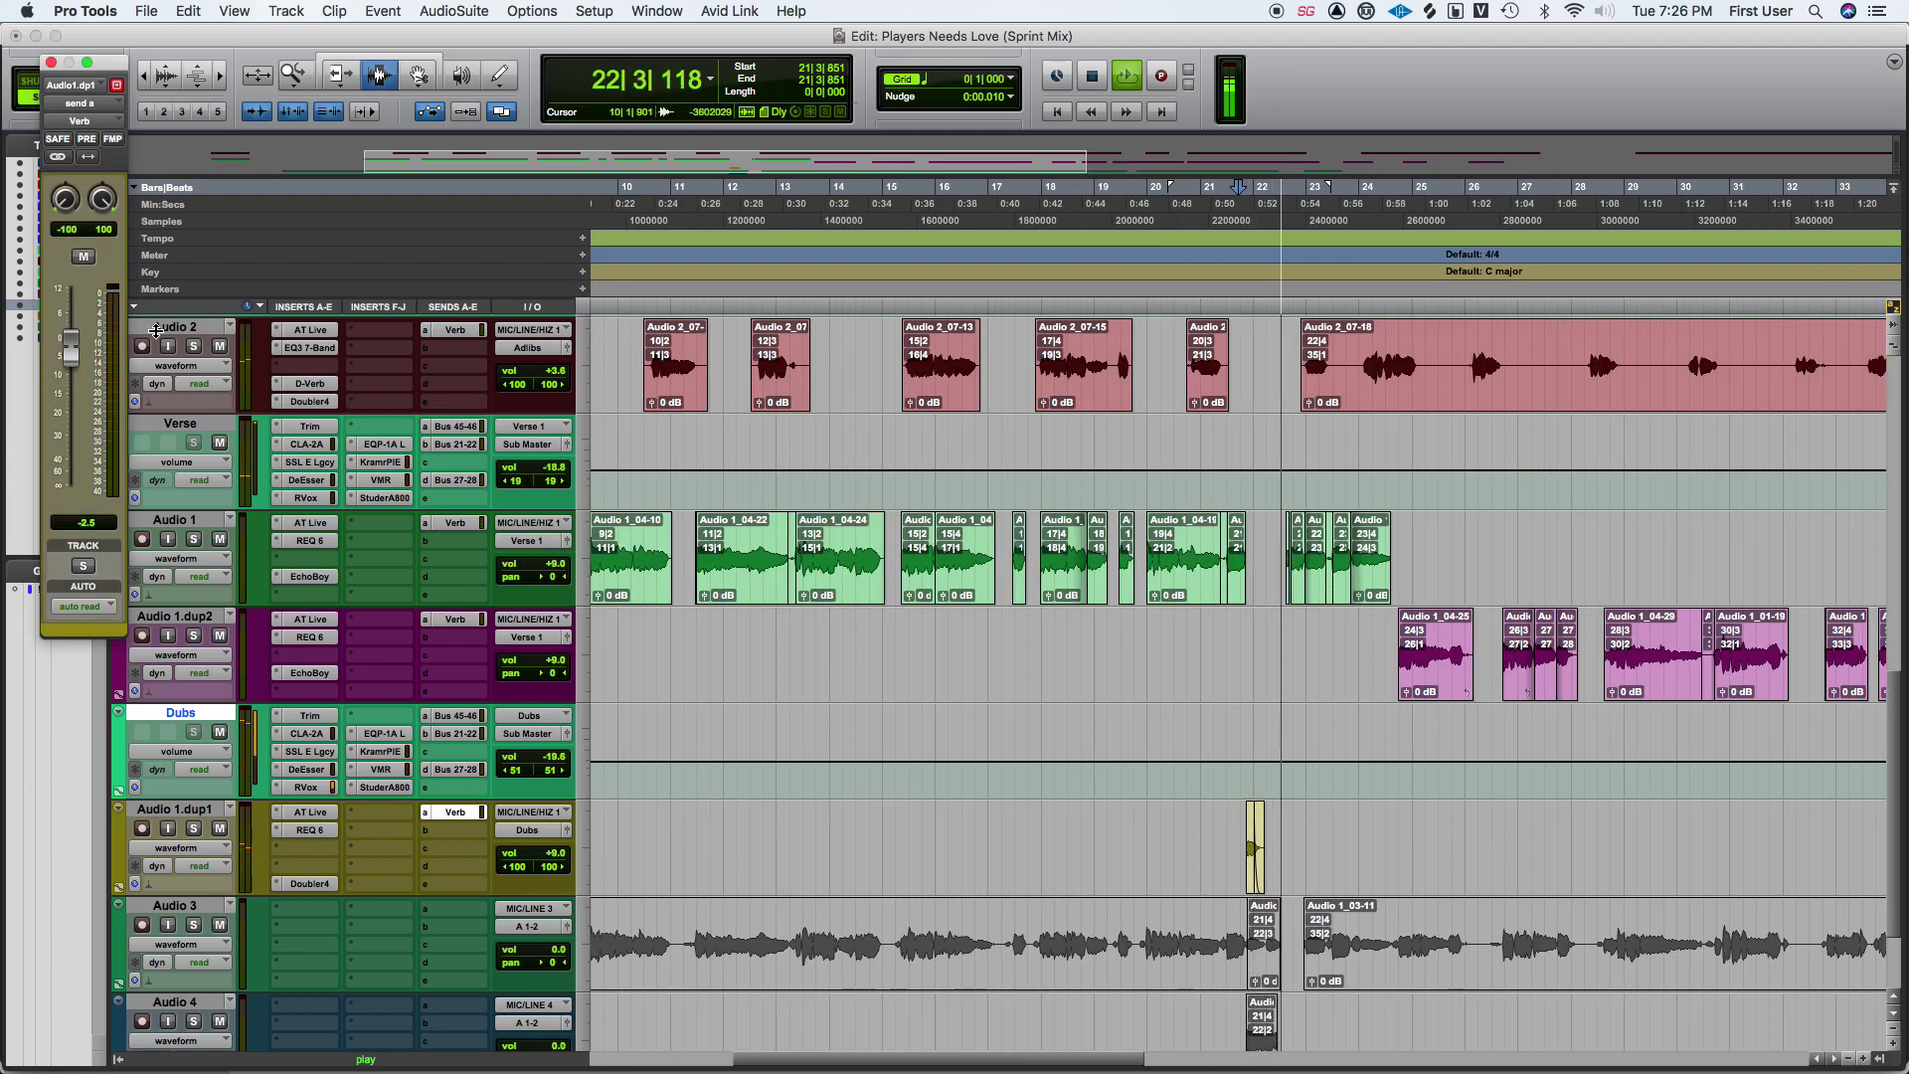
{"action": "left_click_drag", "start_coordinate": [78, 350], "coordinate": [76, 336]}
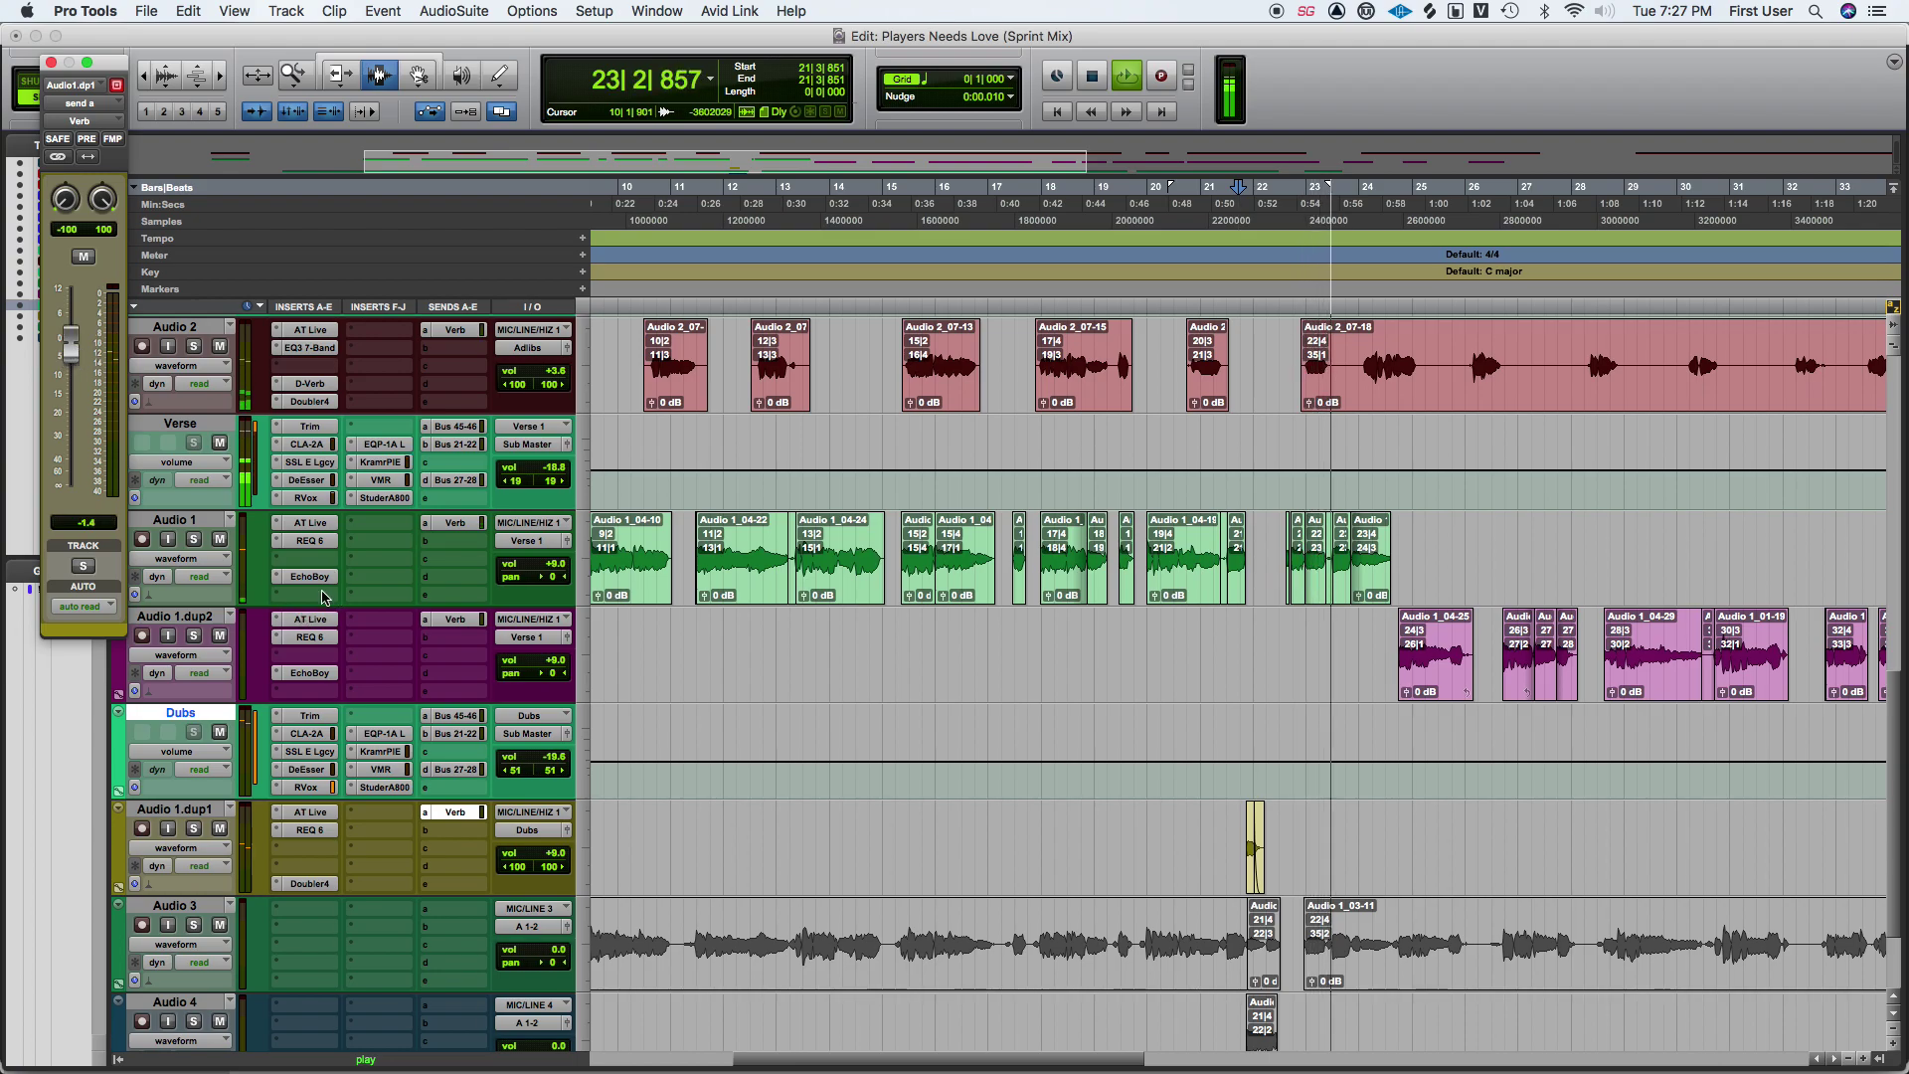
{"action": "key", "text": "space"}
{"action": "key", "text": "space"}
{"action": "key", "text": "Escape"}
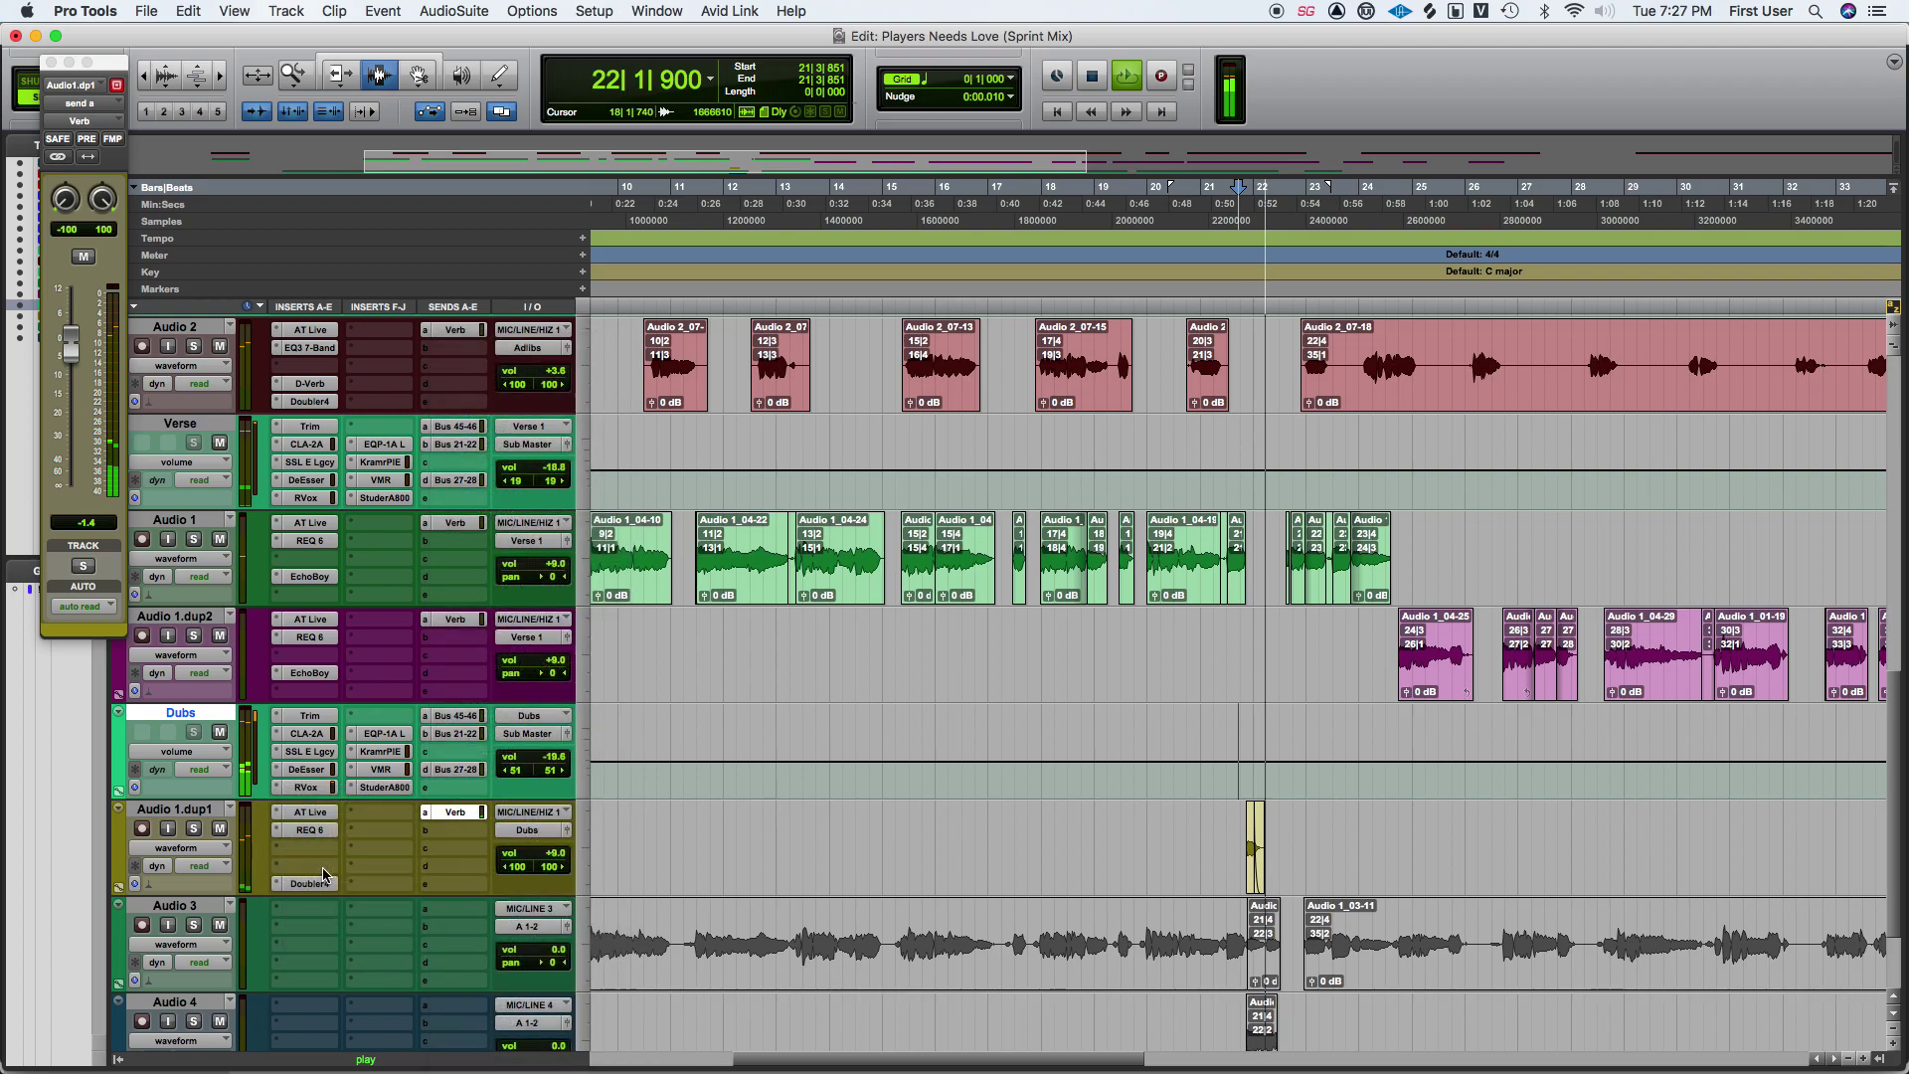
Insert D-Verb above Doubler4 on Audio 1.dup1 with 0.0 dB input gain, the Church algorithm and a 22% mix.
{"action": "left_click", "coordinate": [323, 872]}
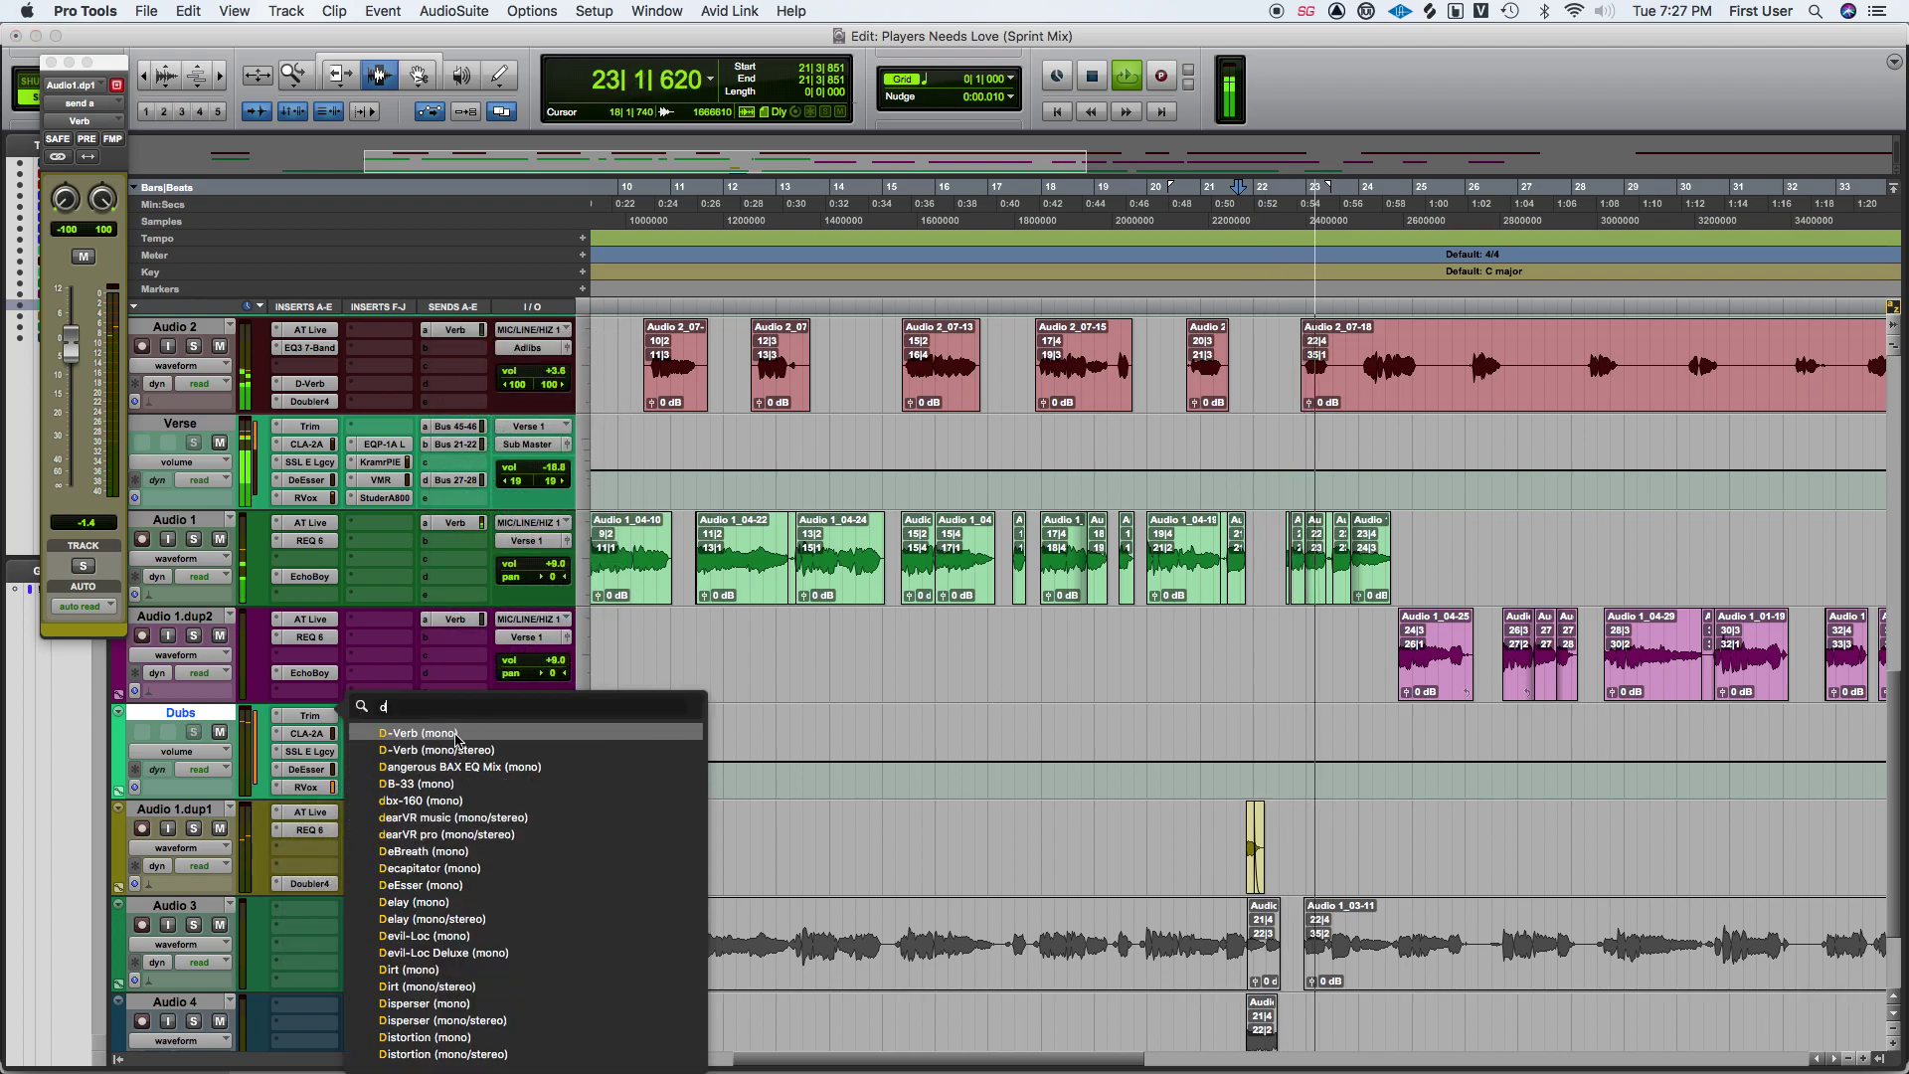
{"action": "left_click", "coordinate": [512, 726]}
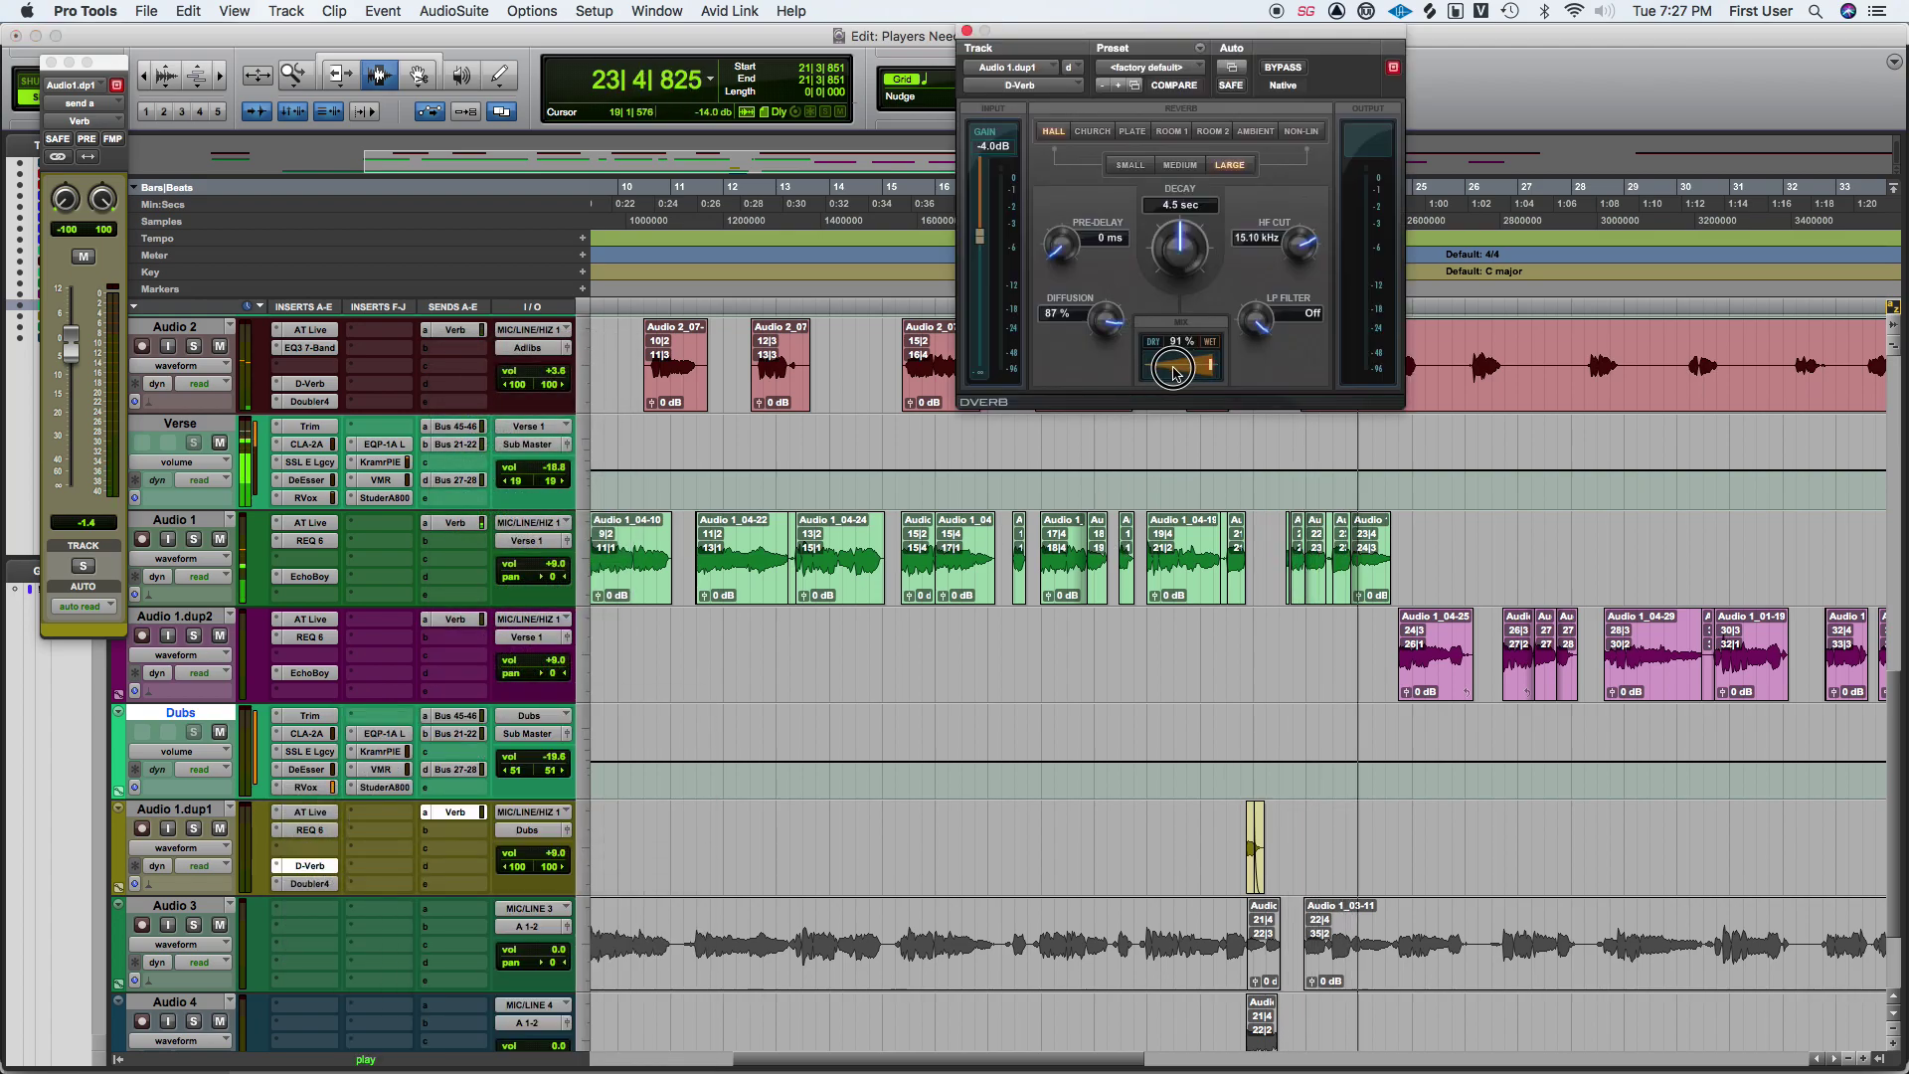
{"action": "left_click", "coordinate": [977, 236], "text": "alt"}
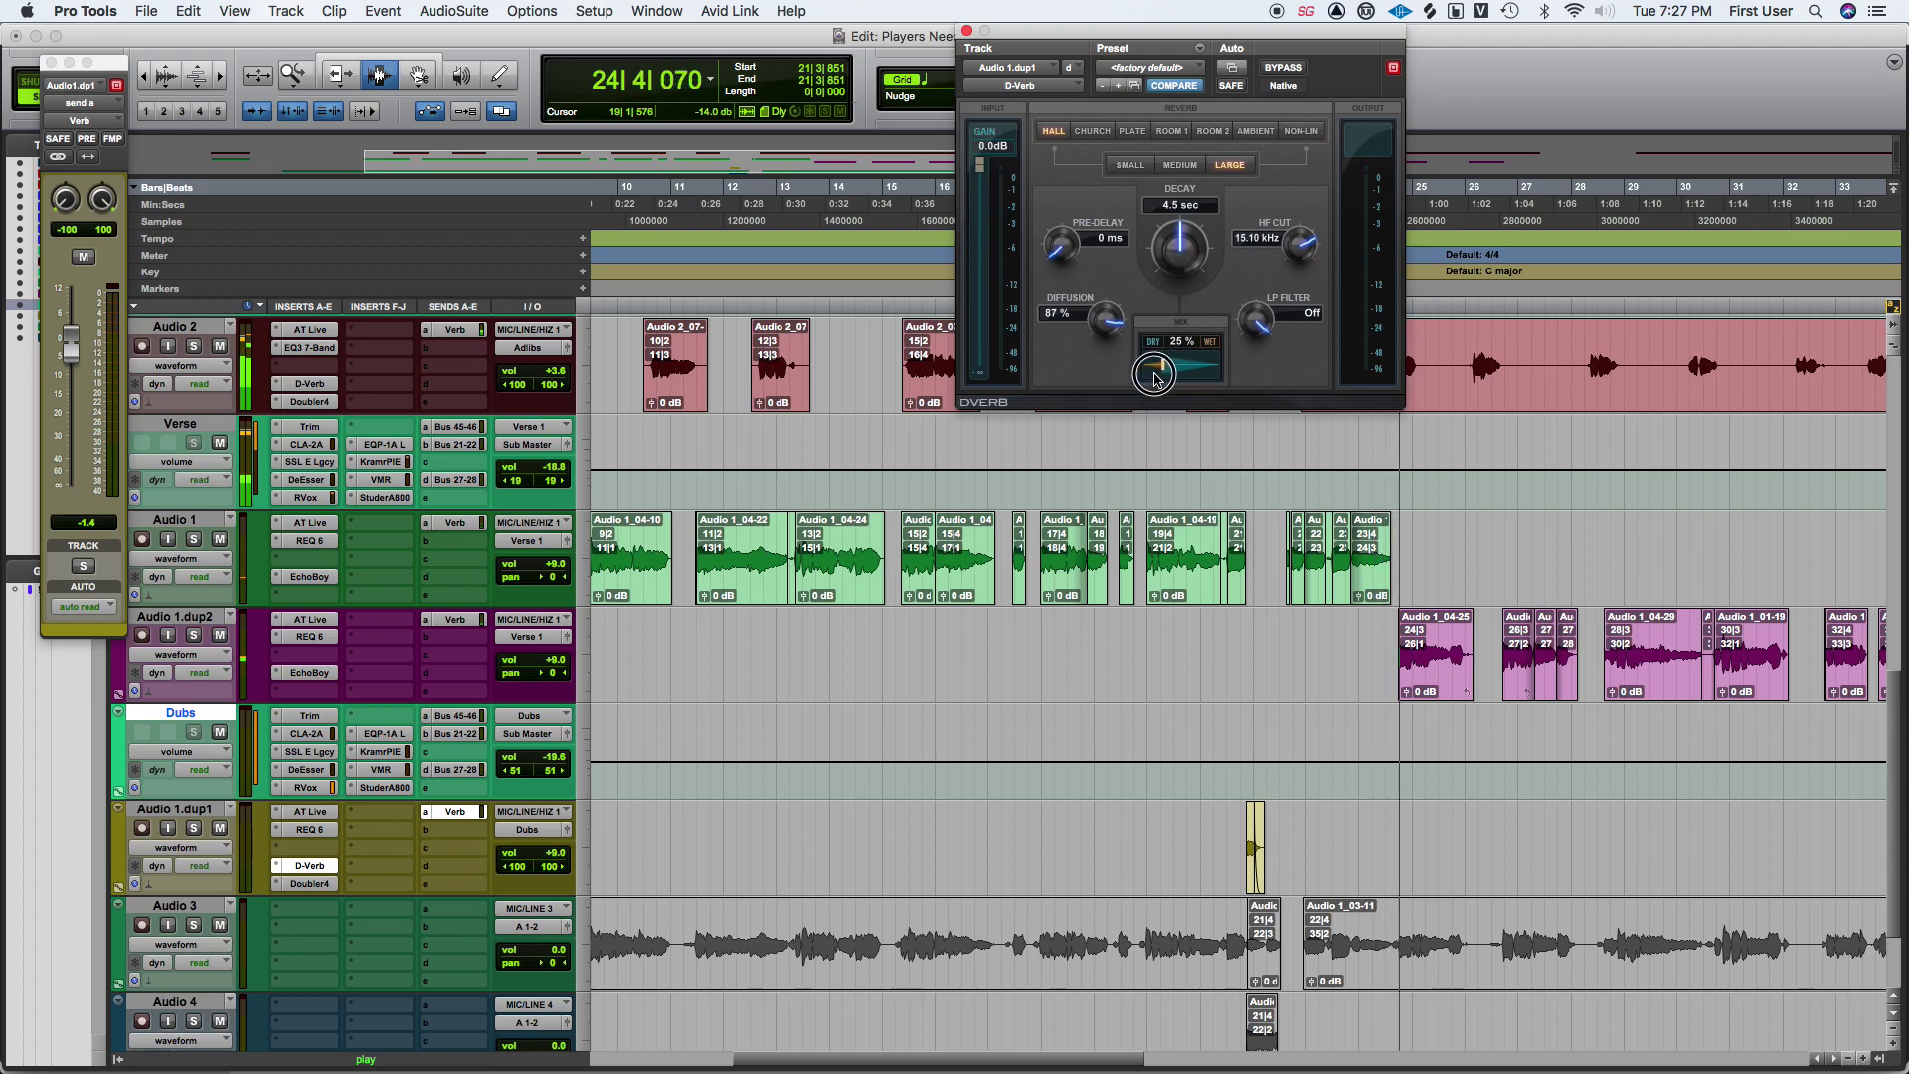
{"action": "left_click", "coordinate": [1092, 130]}
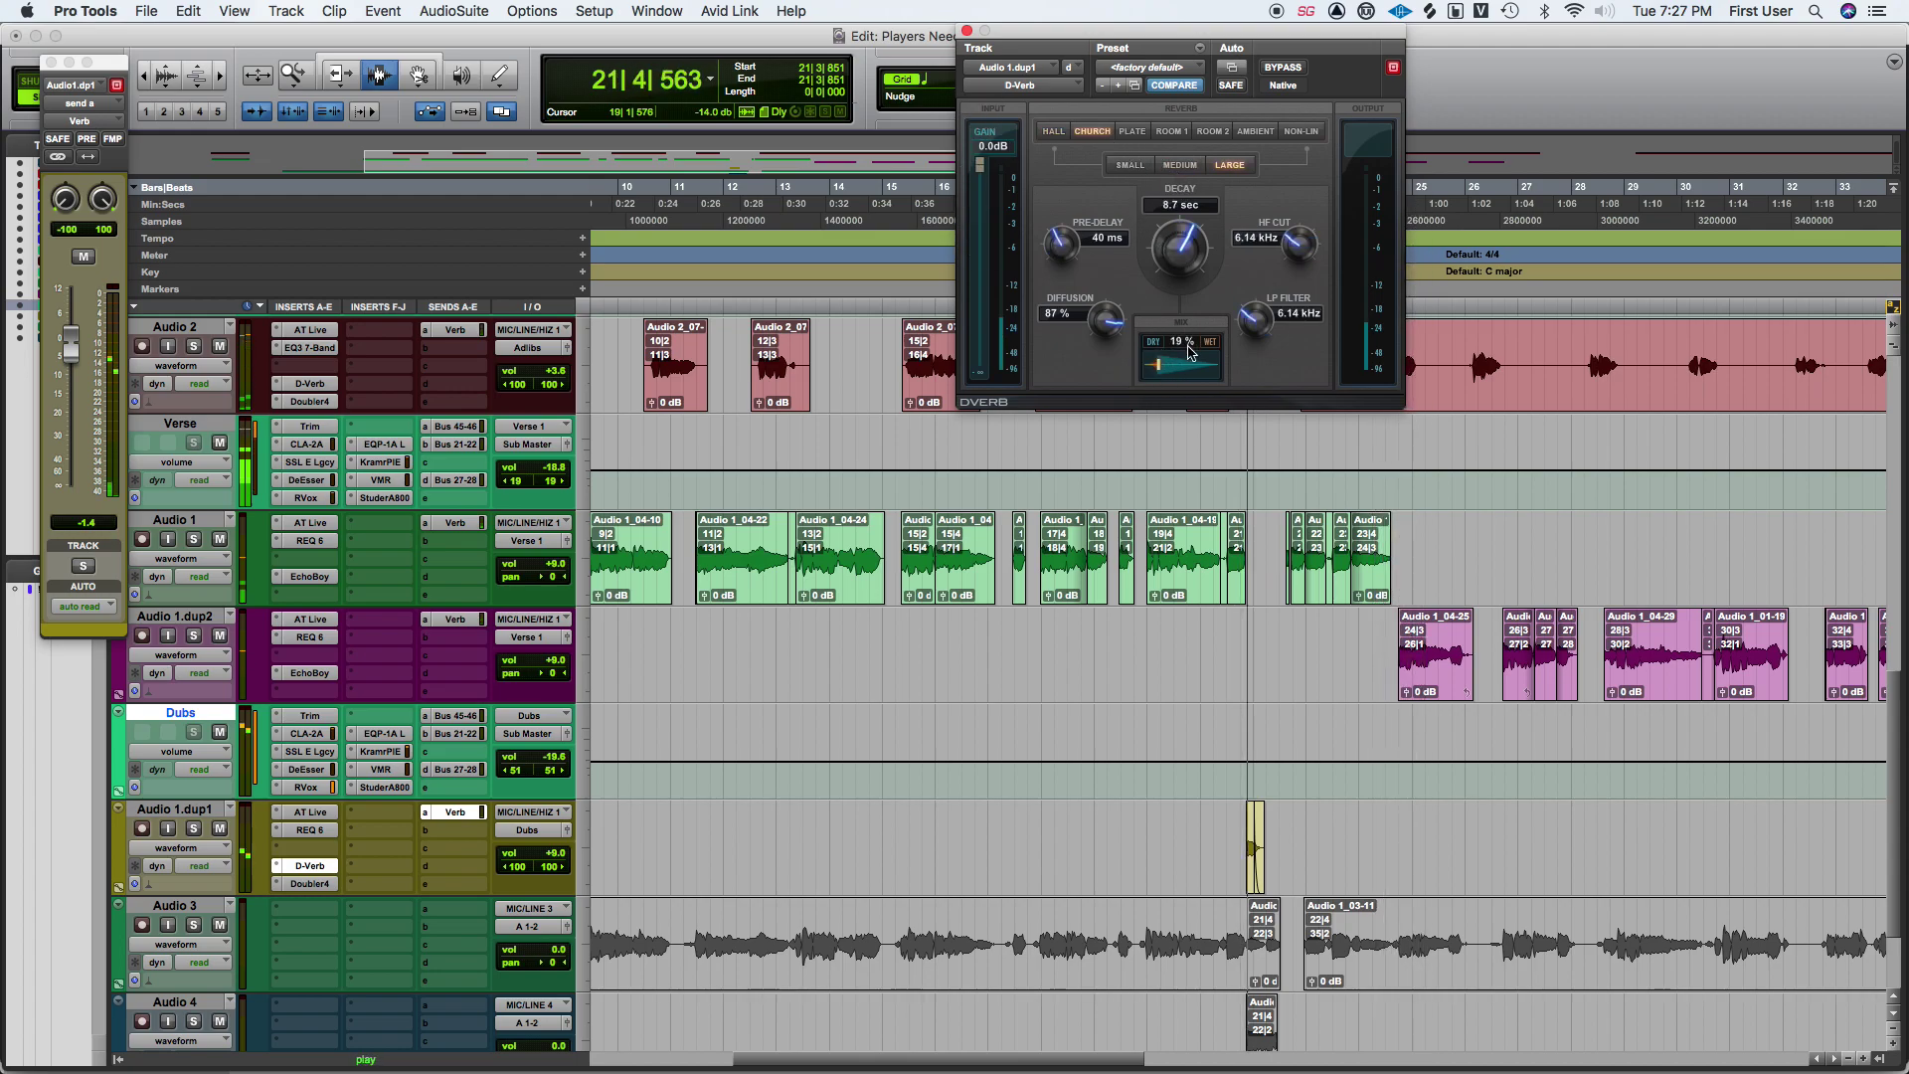
{"action": "left_click_drag", "start_coordinate": [1162, 371], "coordinate": [1163, 374]}
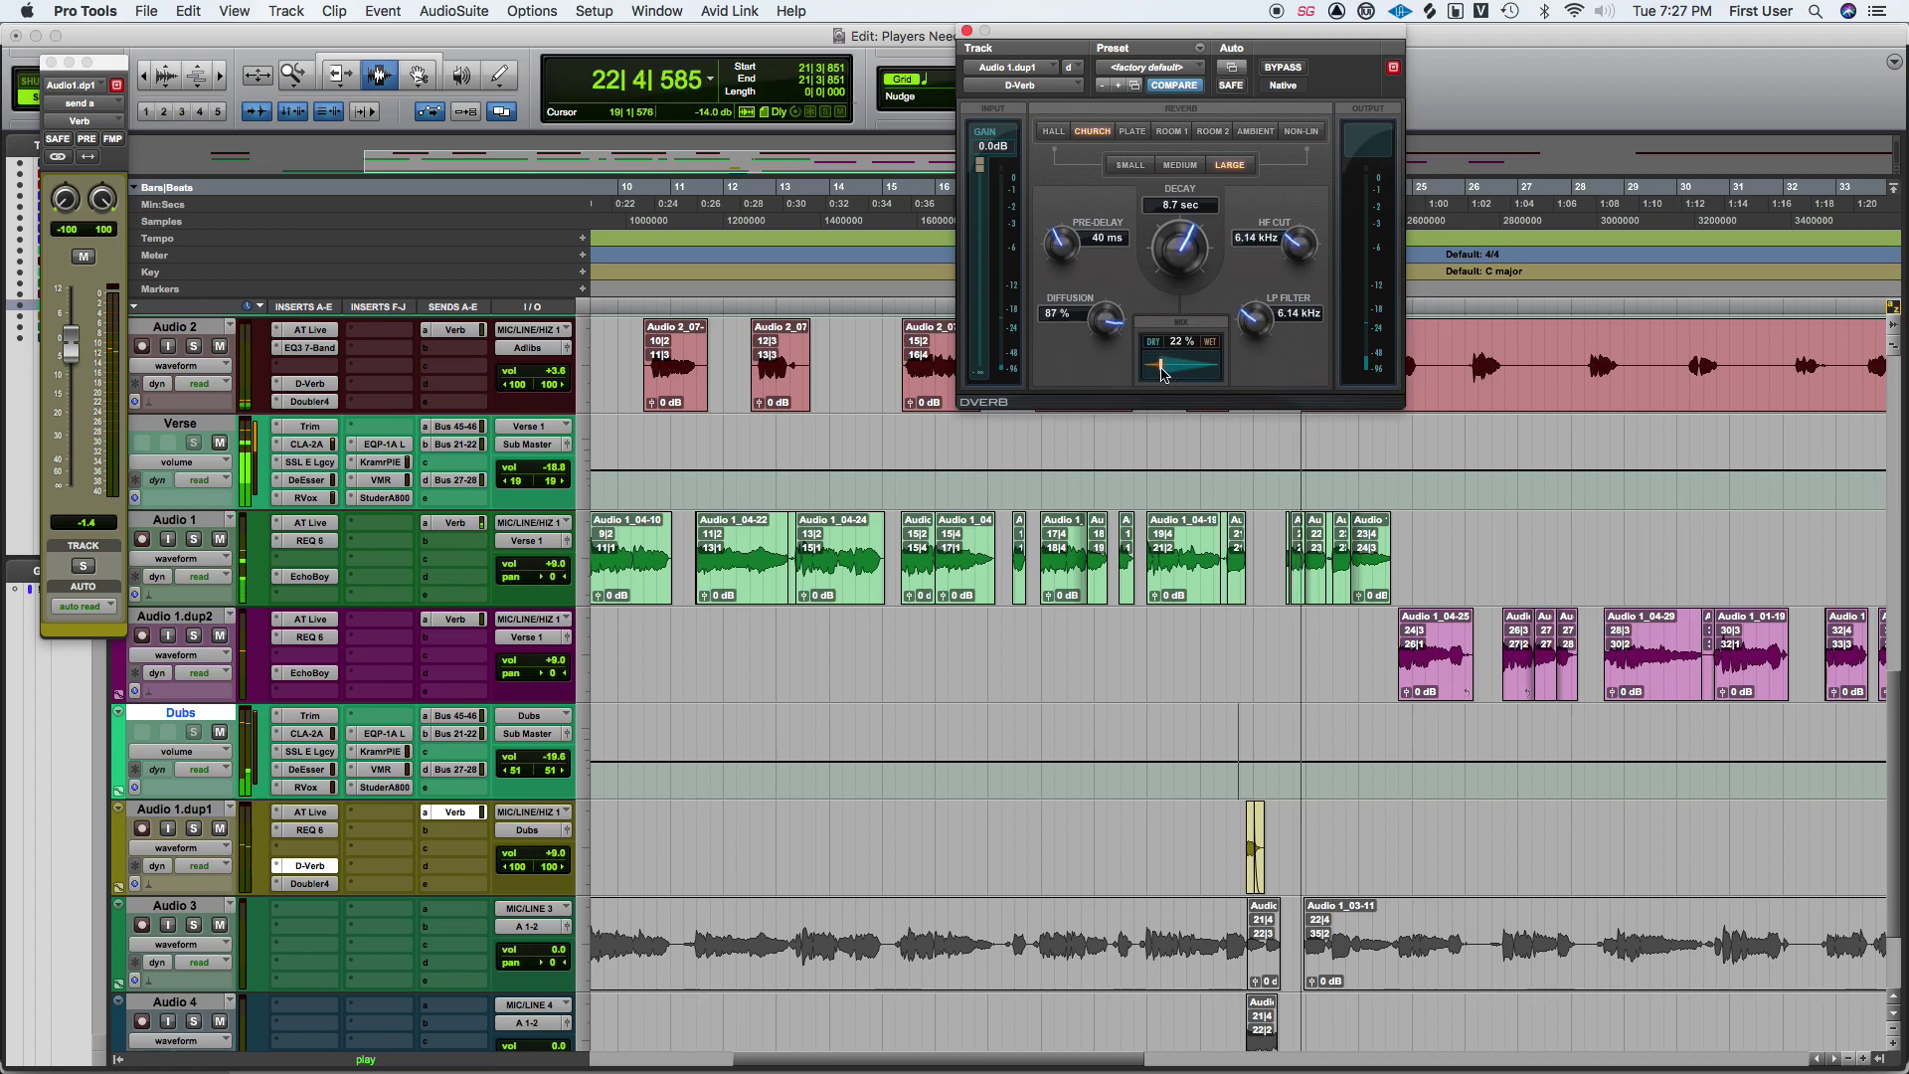
Add EchoBoy to insert F of Audio 1.dup1 with the Telephone style and a 1/4 note echo time.
{"action": "left_click", "coordinate": [385, 821]}
{"action": "type", "text": "echo"}
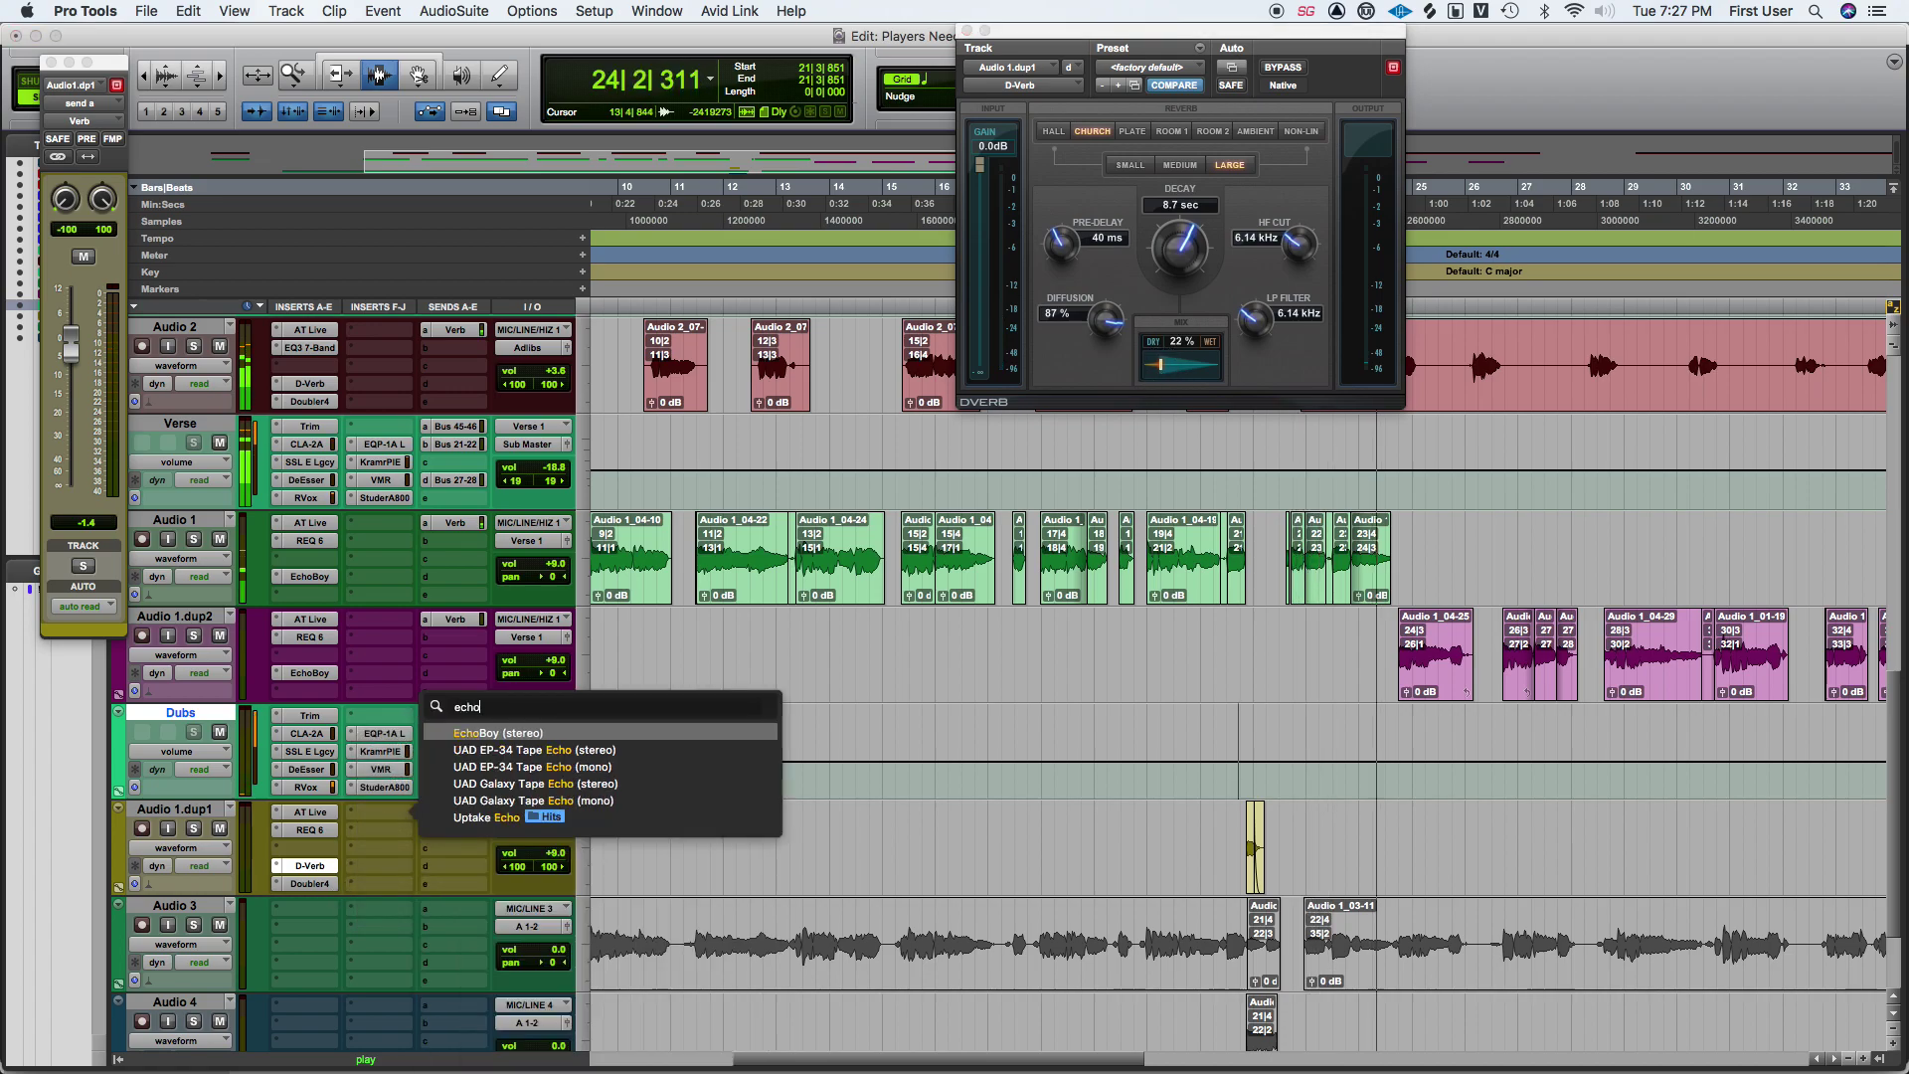
{"action": "key", "text": "Escape"}
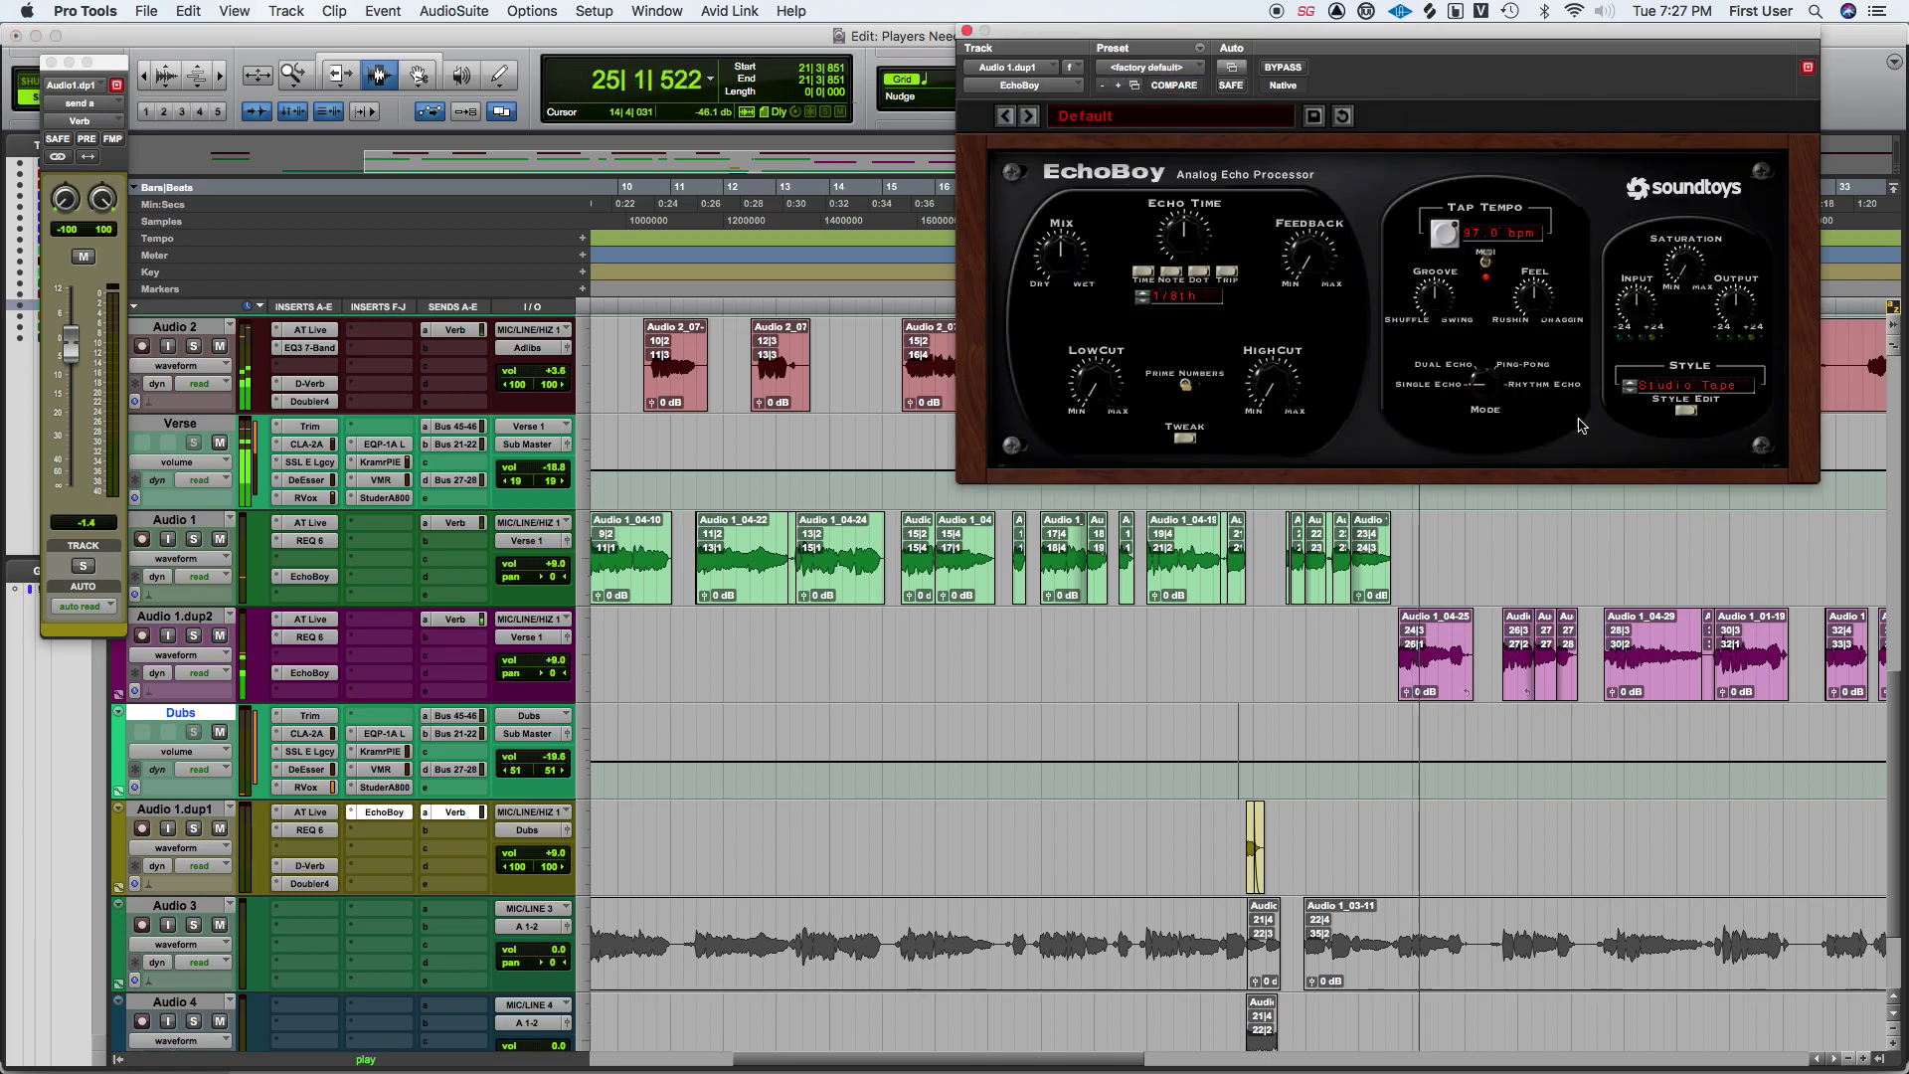
{"action": "left_click", "coordinate": [1690, 384]}
{"action": "left_click", "coordinate": [1690, 346]}
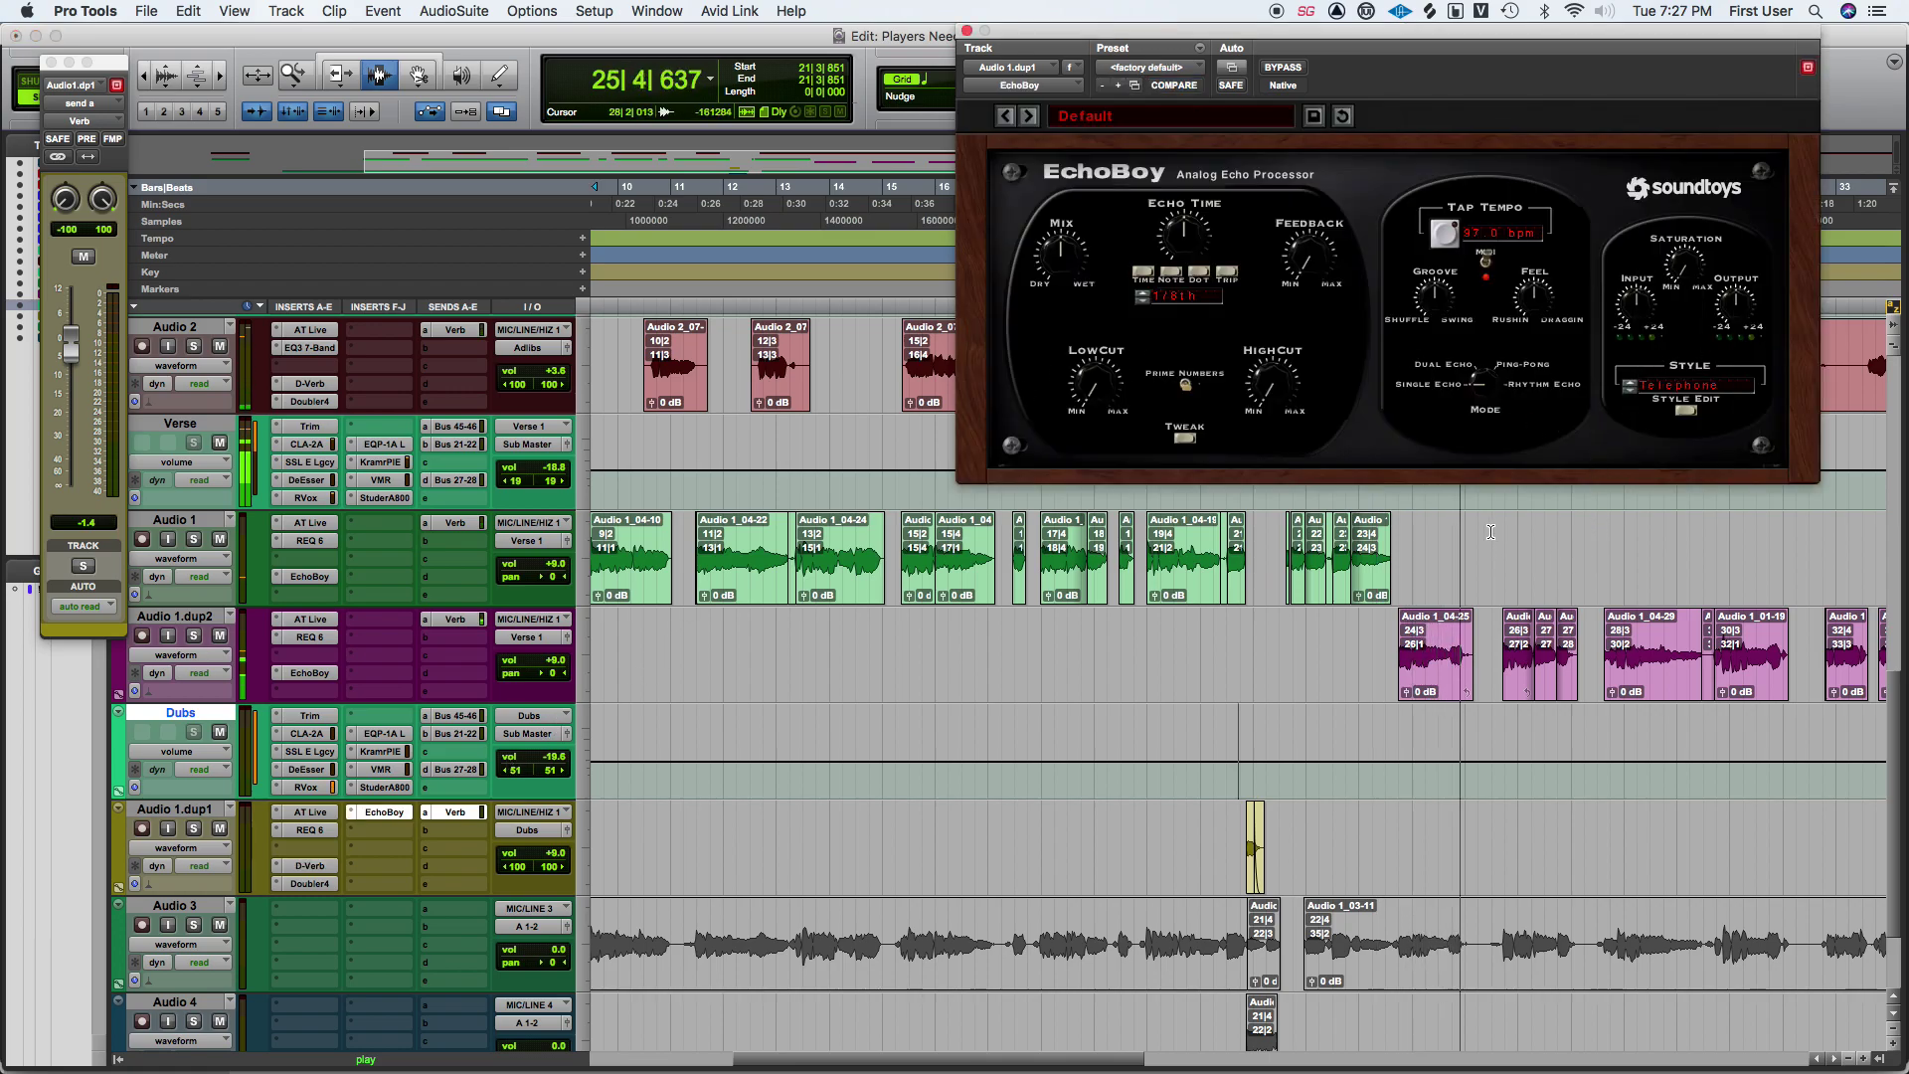
{"action": "left_click", "coordinate": [1178, 296]}
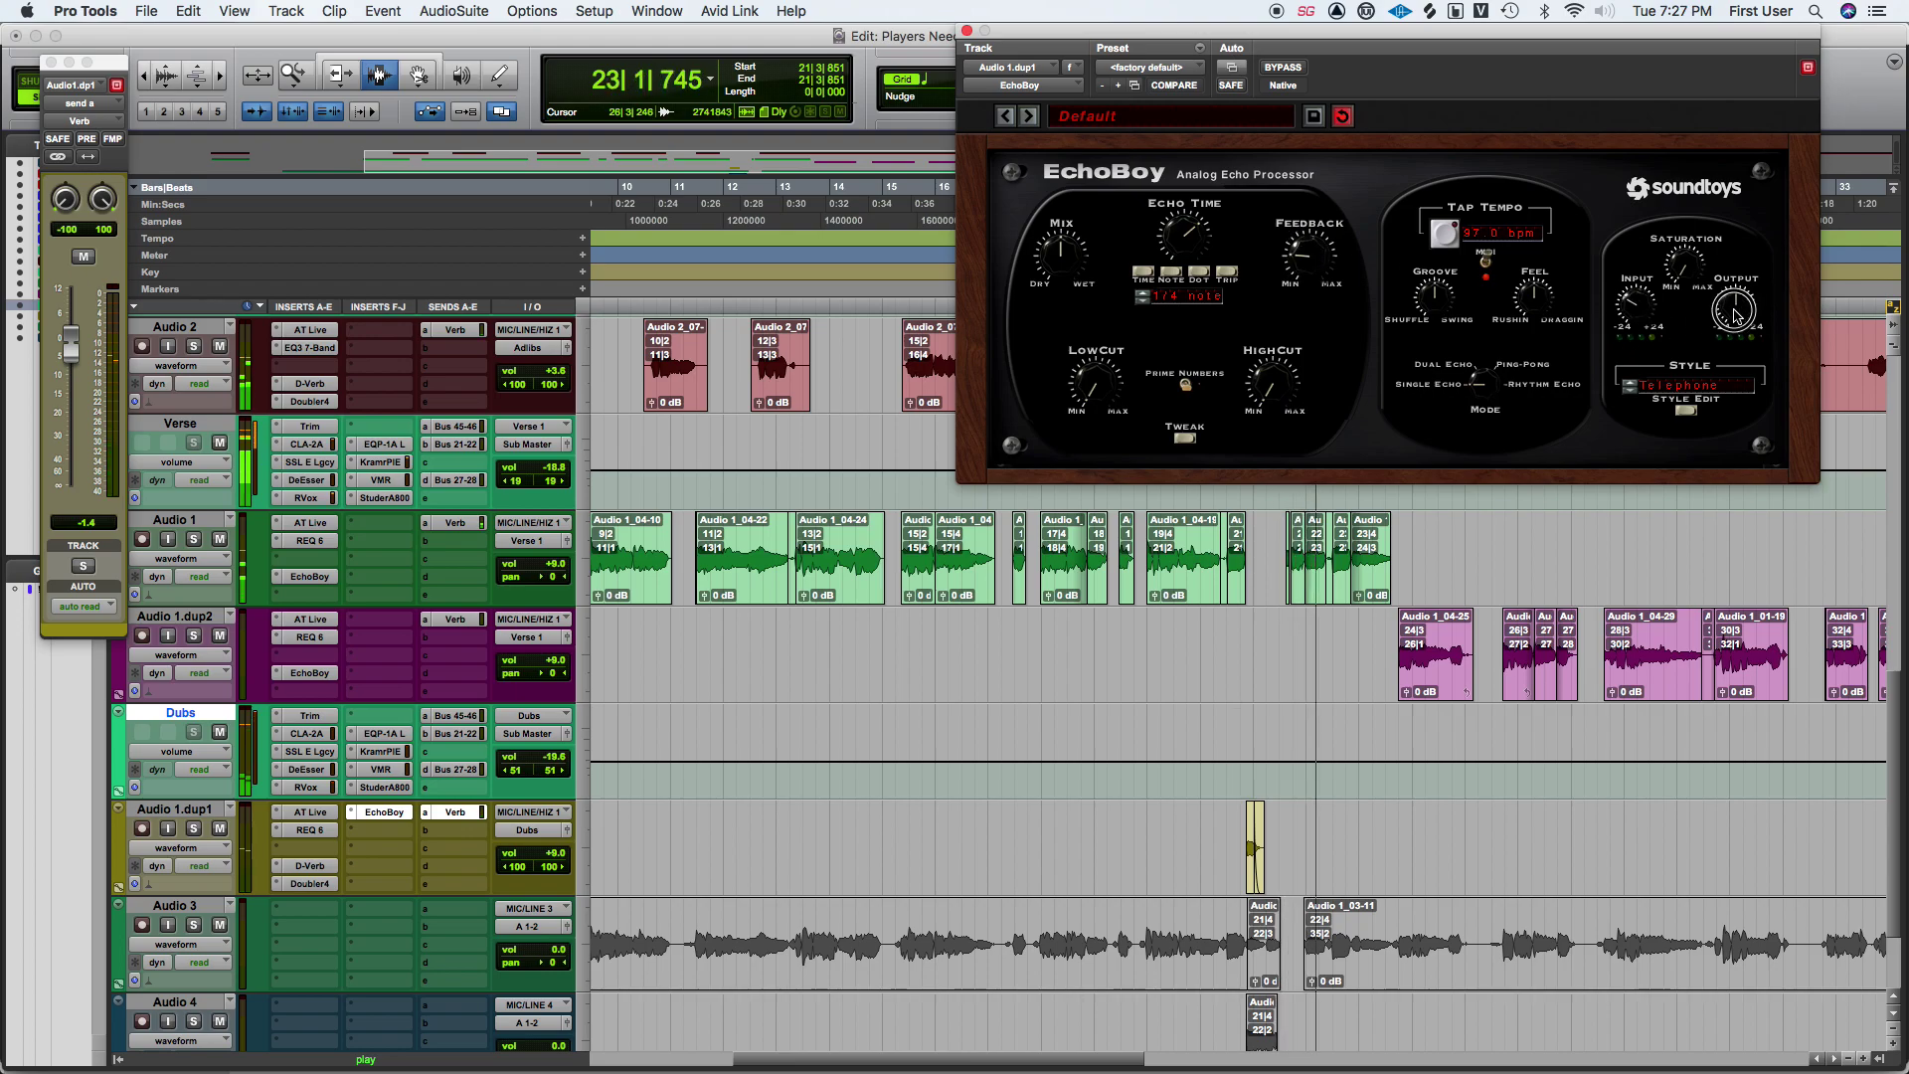
Play the song from the start, make the Master 1 track active and close the open send and plug-in windows.
{"action": "key", "text": "Return"}
{"action": "key", "text": "space"}
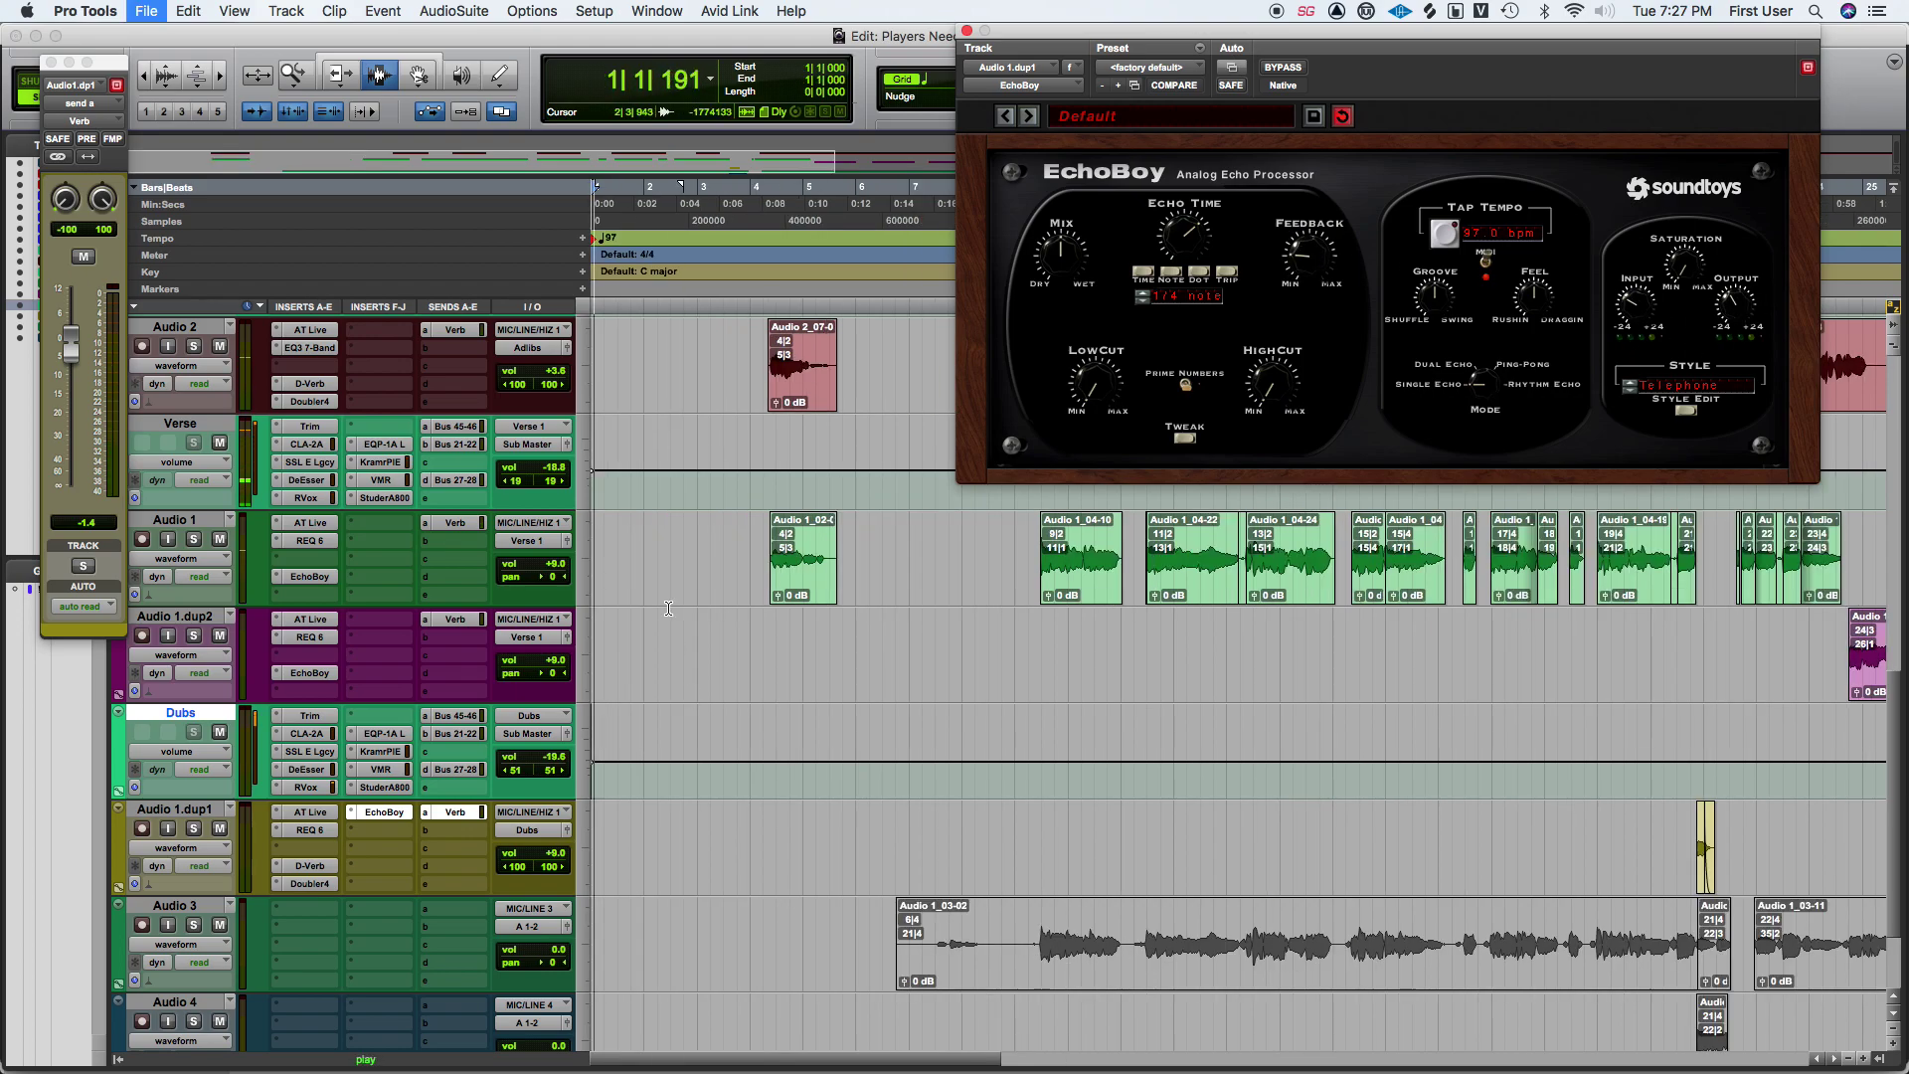
{"action": "scroll", "coordinate": [152, 452], "scroll_direction": "up", "scroll_amount": 10}
{"action": "left_click", "coordinate": [174, 420]}
{"action": "right_click", "coordinate": [170, 418]}
{"action": "key", "text": "Escape"}
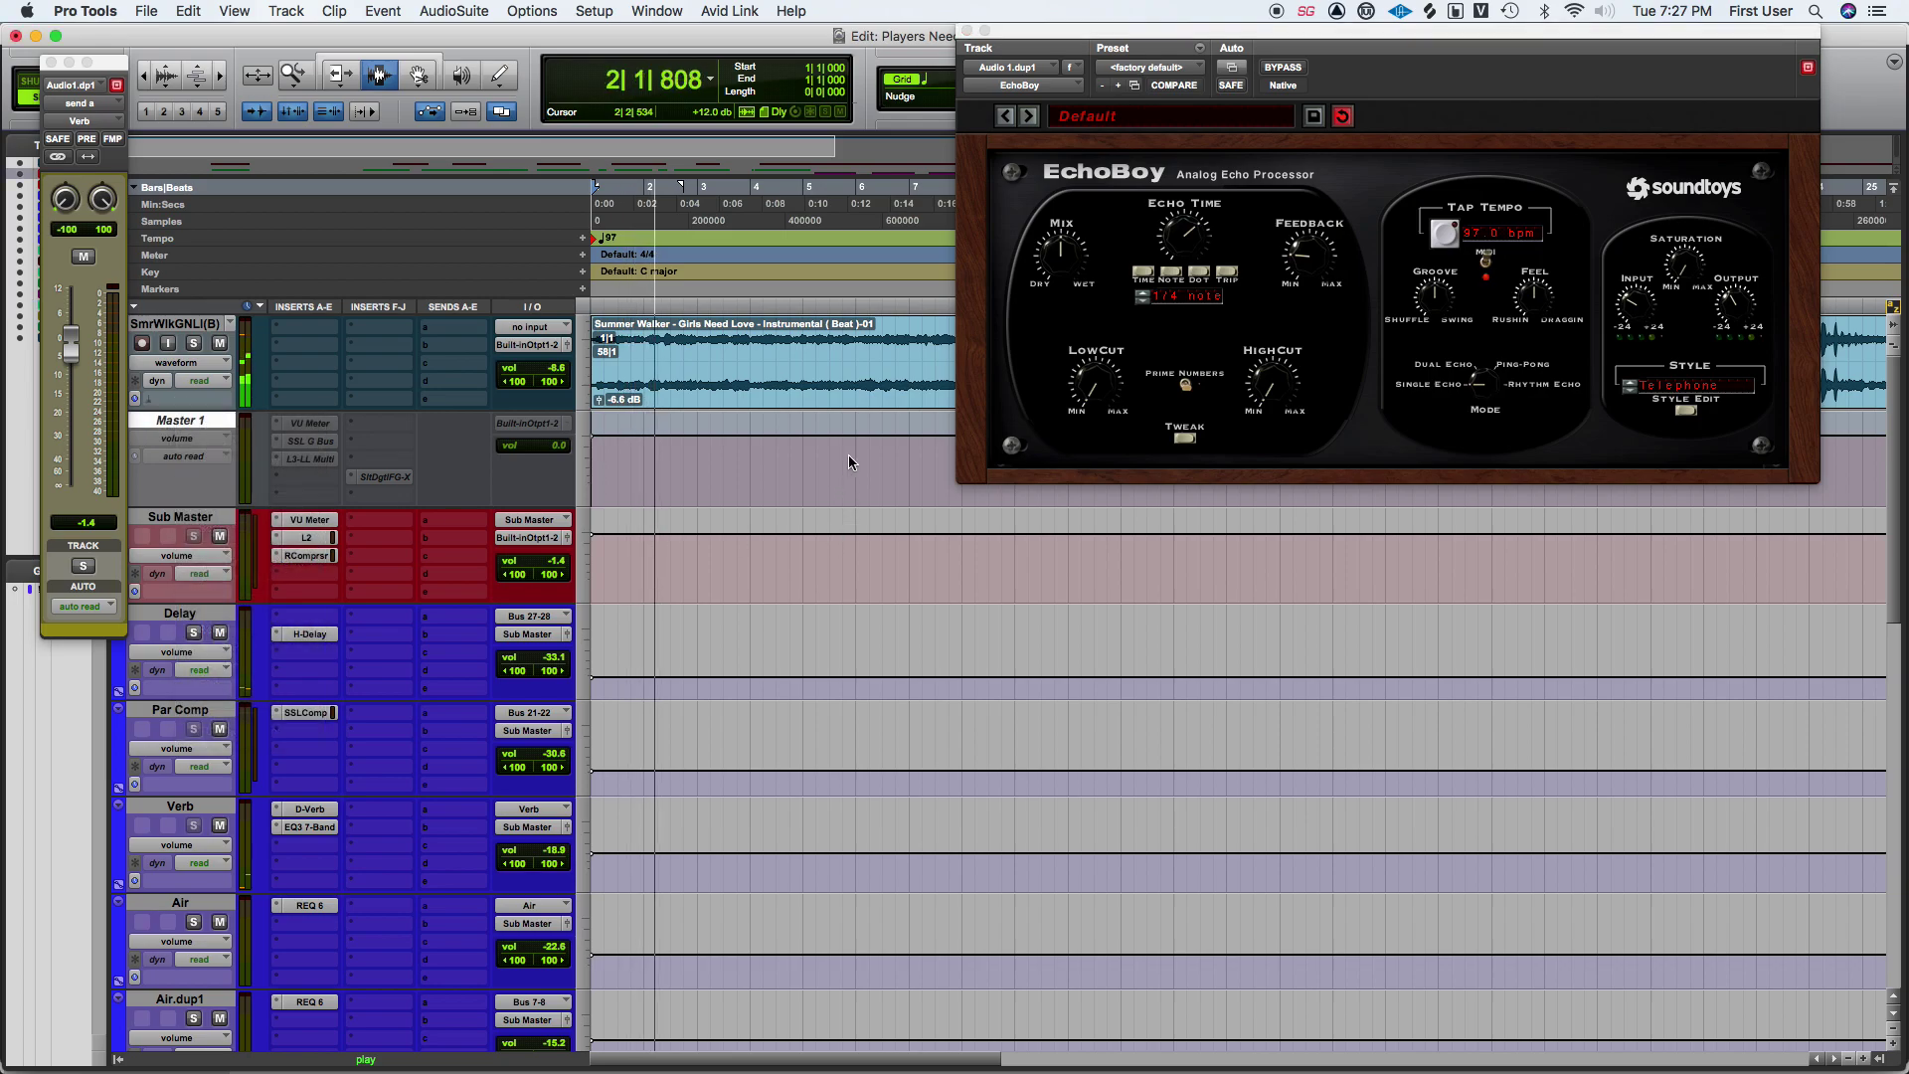
{"action": "left_click", "coordinate": [52, 61]}
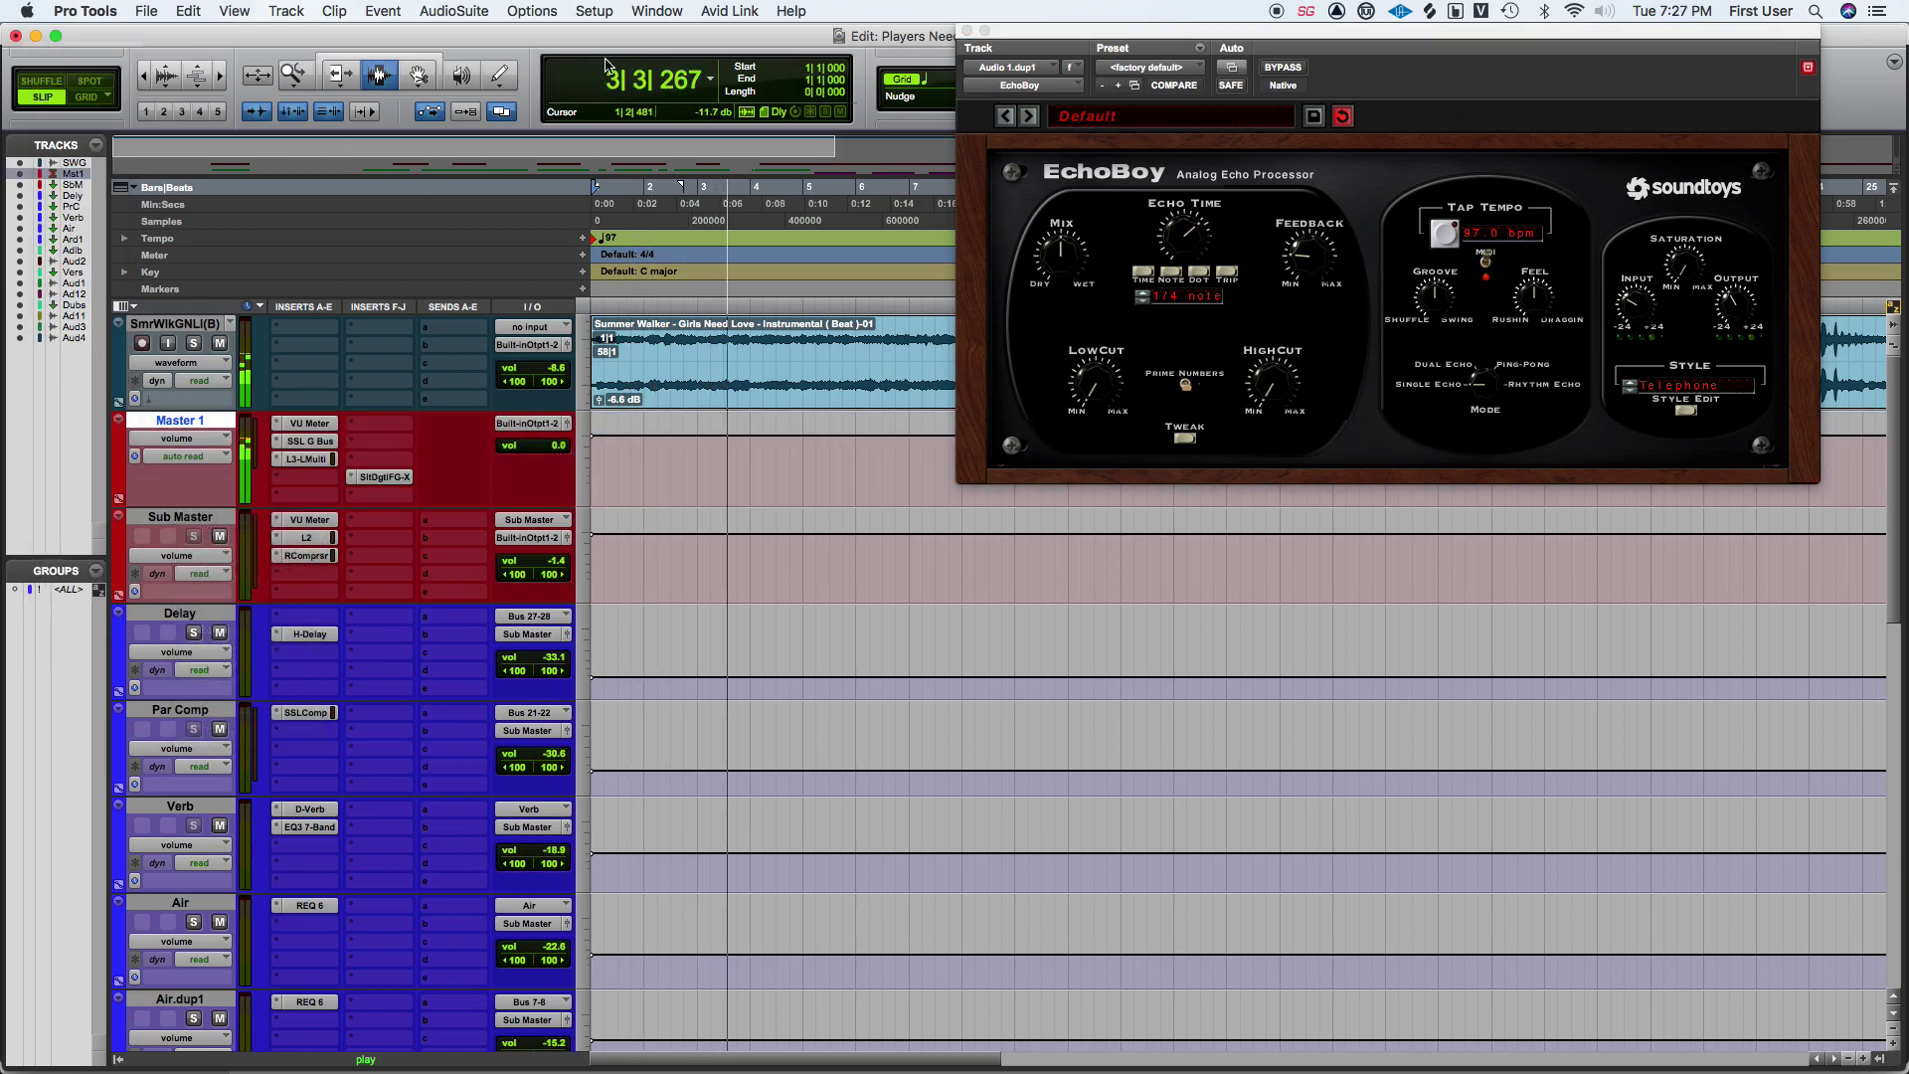
{"action": "left_click", "coordinate": [966, 31]}
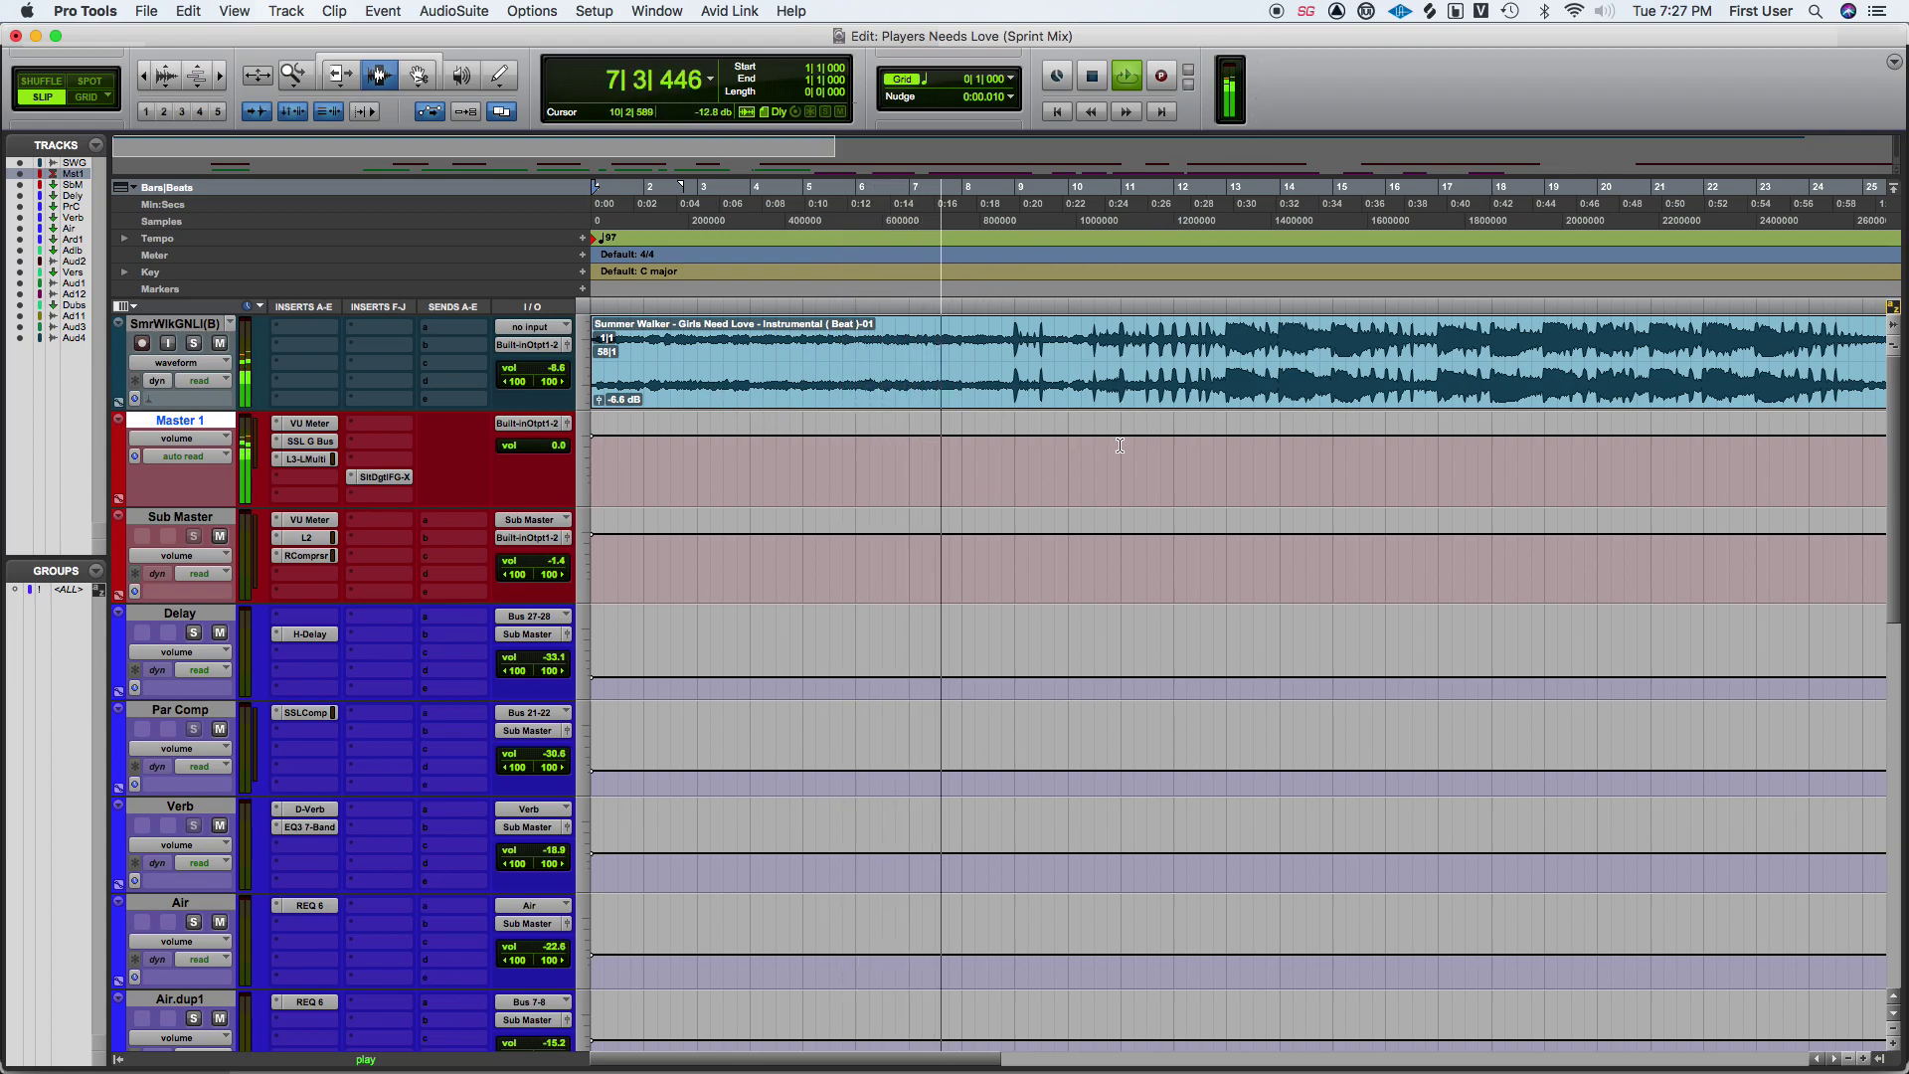
Play from just before bar 9 and set the Sub Master's RCompressor threshold to -16.7 and ratio to 3.54.
{"action": "left_click", "coordinate": [1007, 338]}
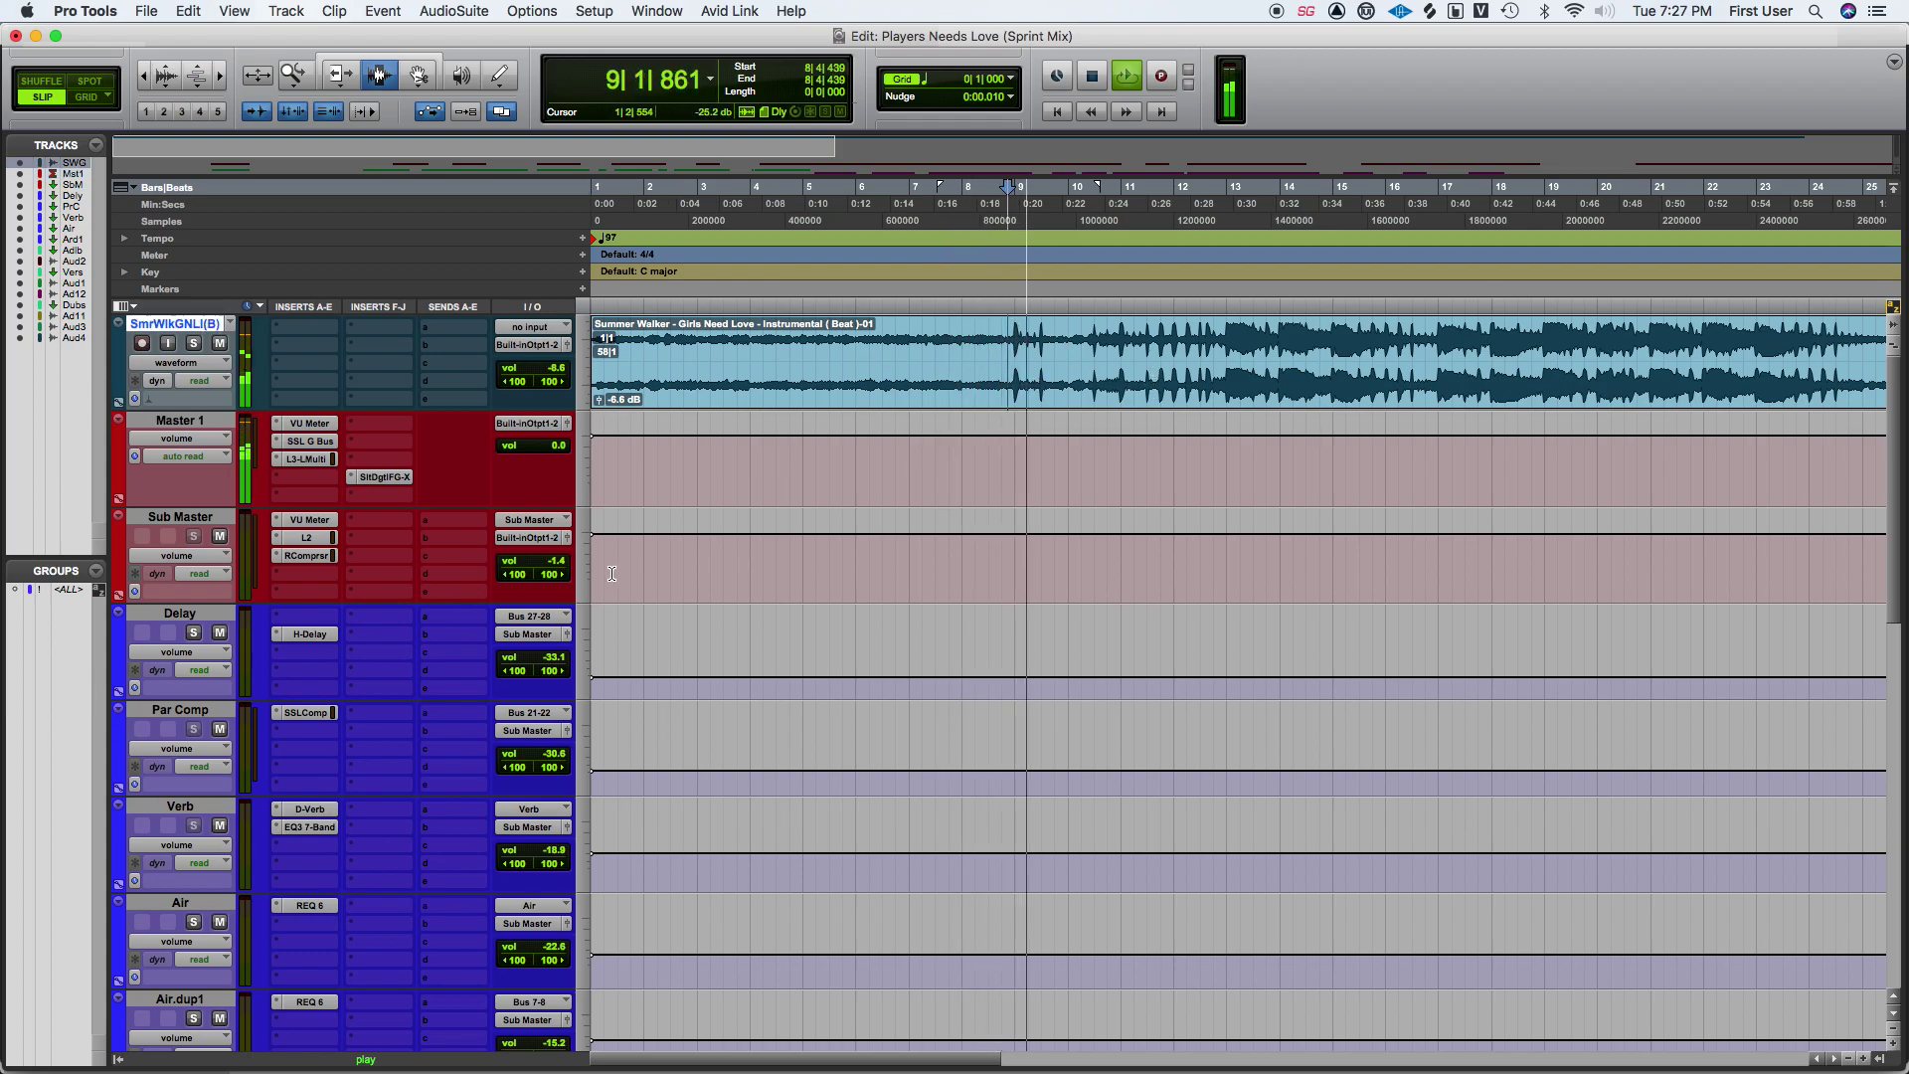
{"action": "scroll", "coordinate": [448, 557], "scroll_direction": "down", "scroll_amount": 3}
{"action": "scroll", "coordinate": [321, 538], "scroll_direction": "up", "scroll_amount": 3}
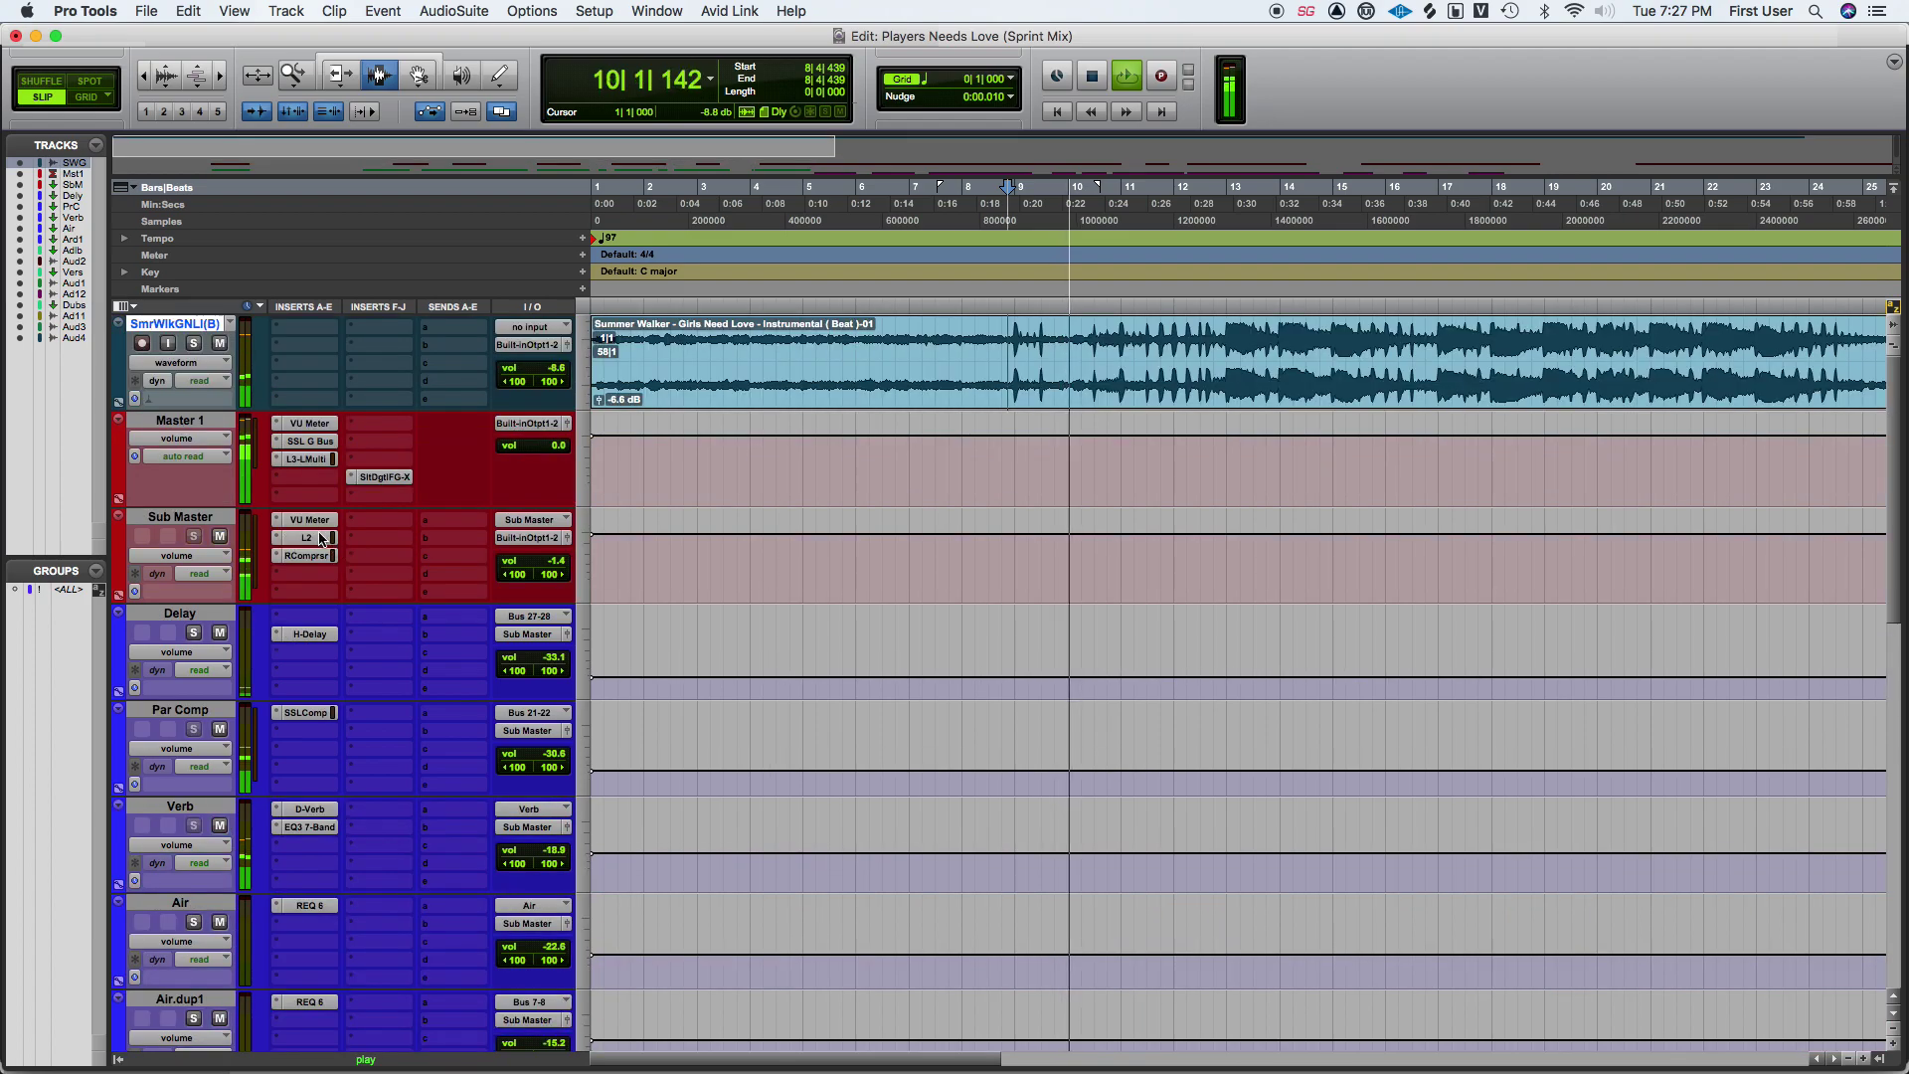
{"action": "left_click", "coordinate": [306, 554]}
{"action": "left_click_drag", "start_coordinate": [1055, 235], "coordinate": [1055, 260]}
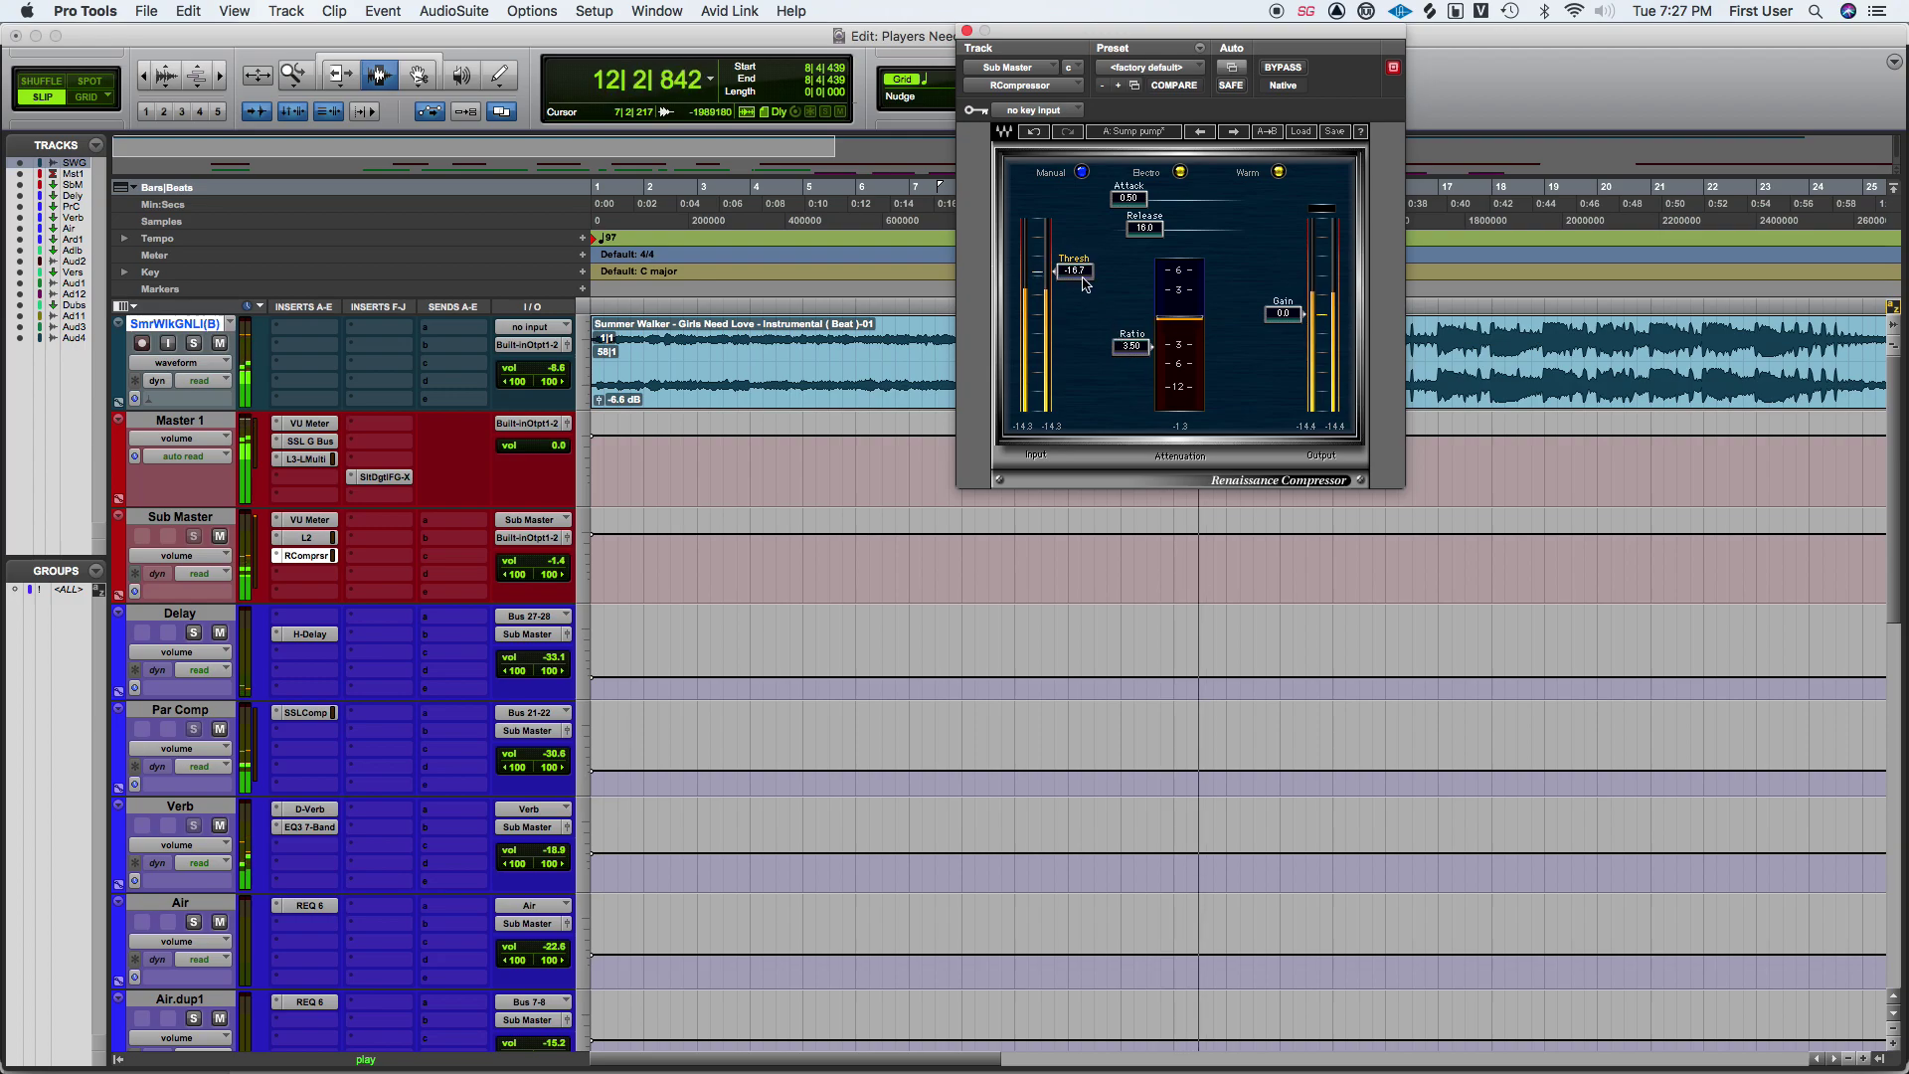
Insert an L2 limiter above EchoBoy on Audio 1 with a -11.1 threshold and a -4.2 output ceiling.
{"action": "scroll", "coordinate": [601, 696], "scroll_direction": "down", "scroll_amount": 7}
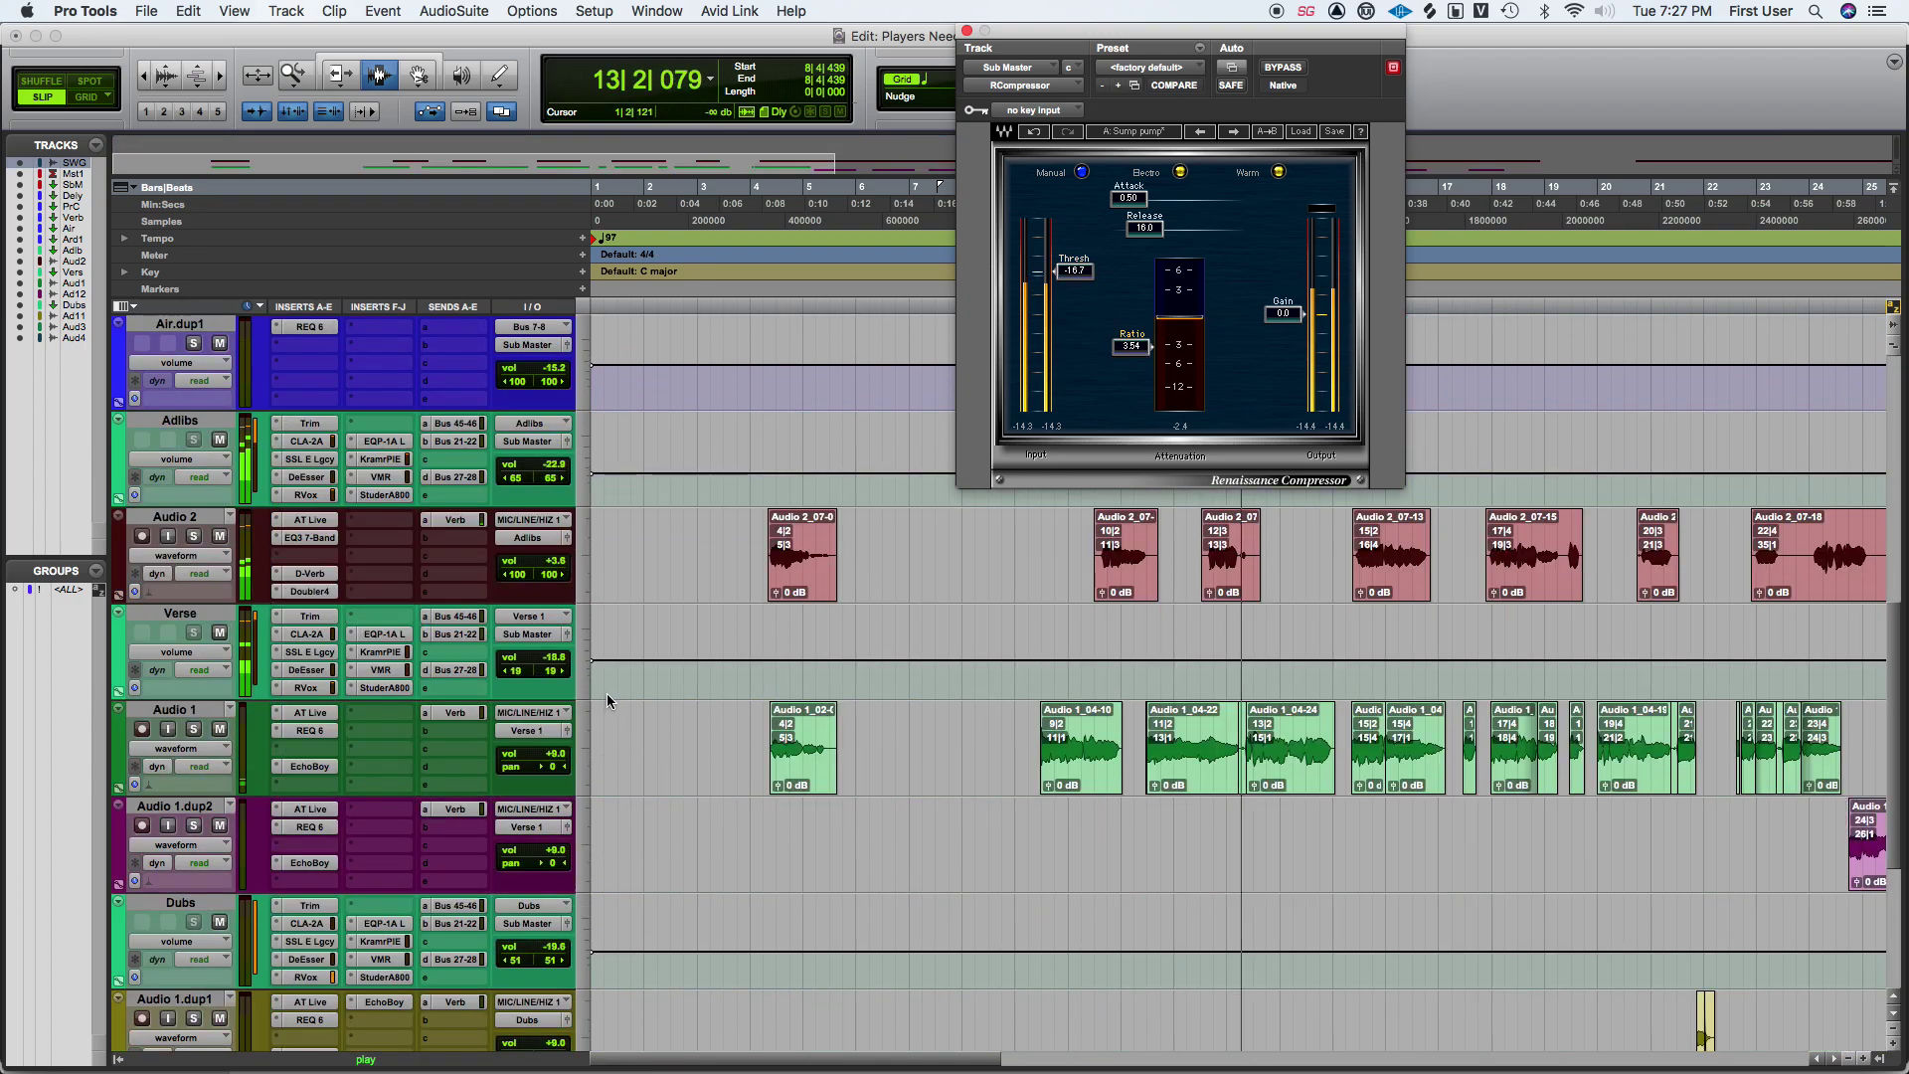
{"action": "left_click", "coordinate": [314, 748]}
{"action": "left_click", "coordinate": [314, 748]}
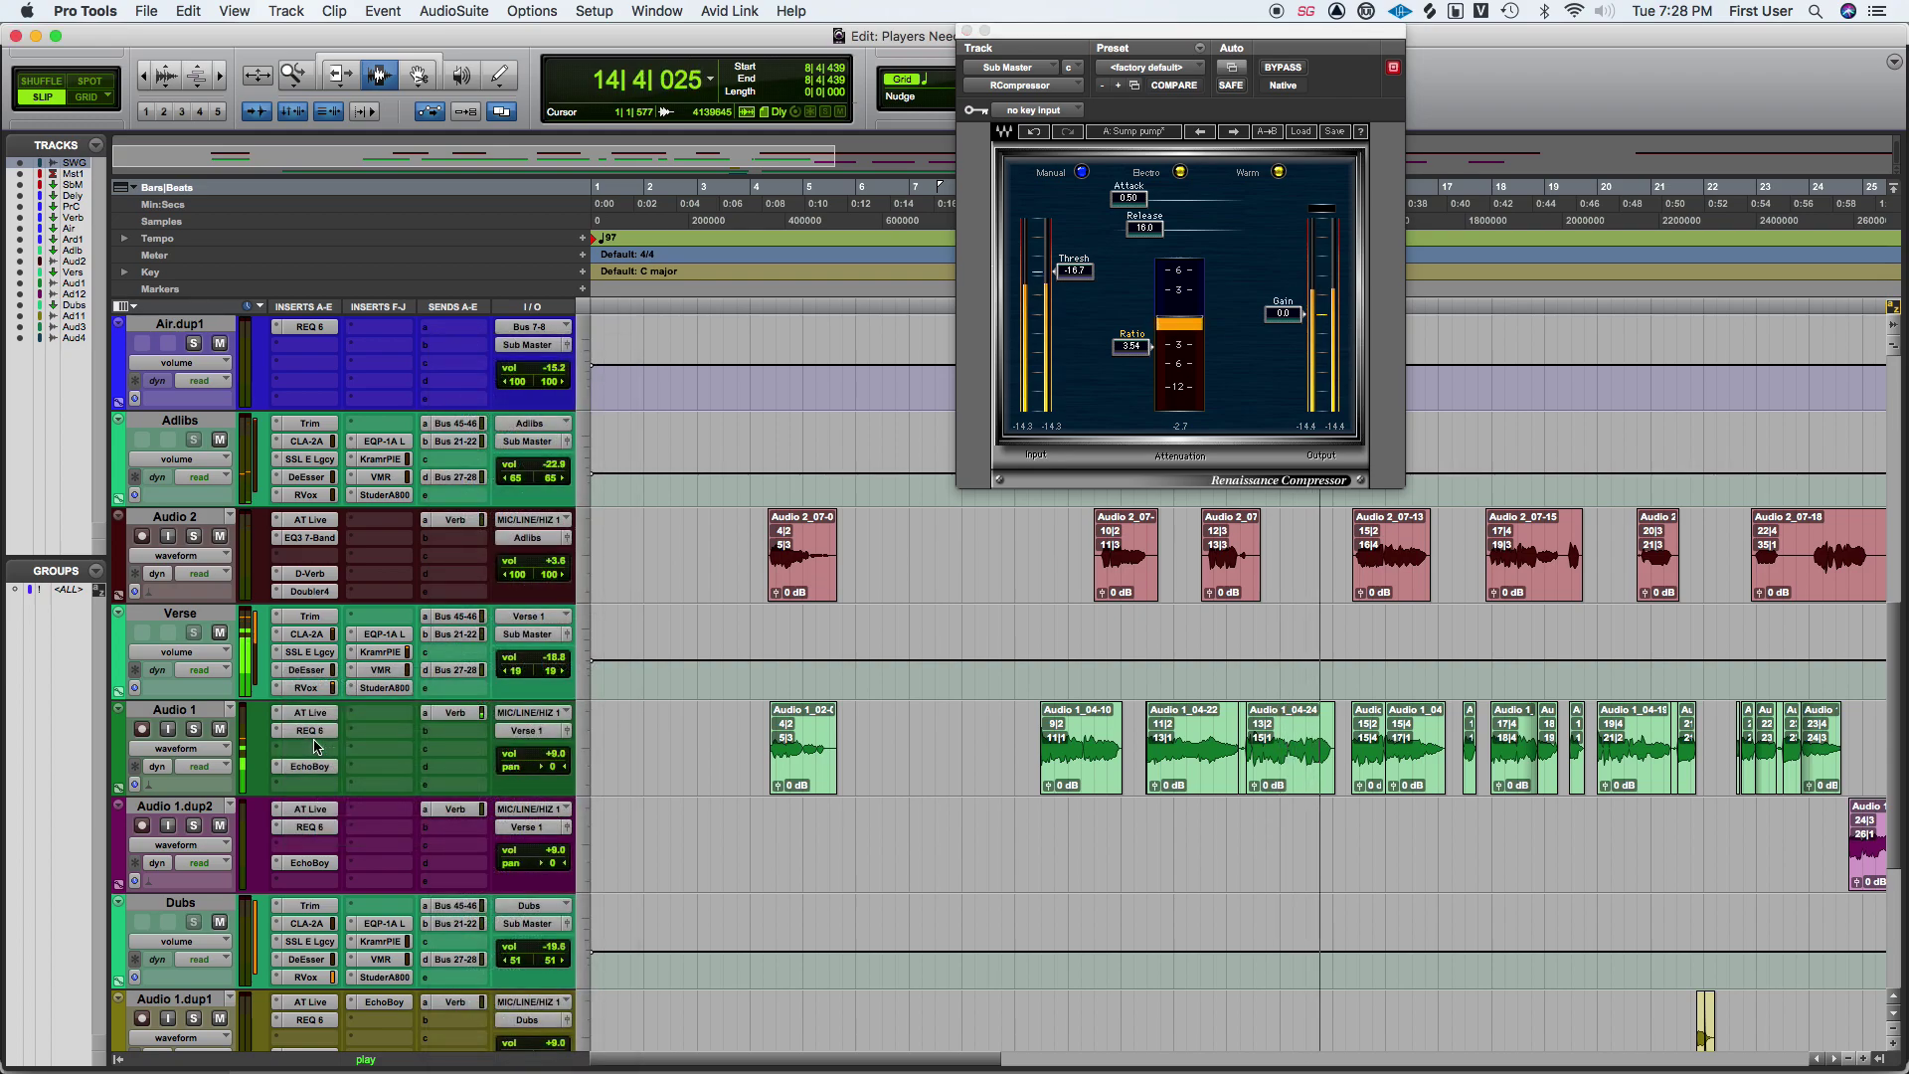
{"action": "left_click", "coordinate": [314, 748]}
{"action": "type", "text": "l2"}
{"action": "key", "text": "Return"}
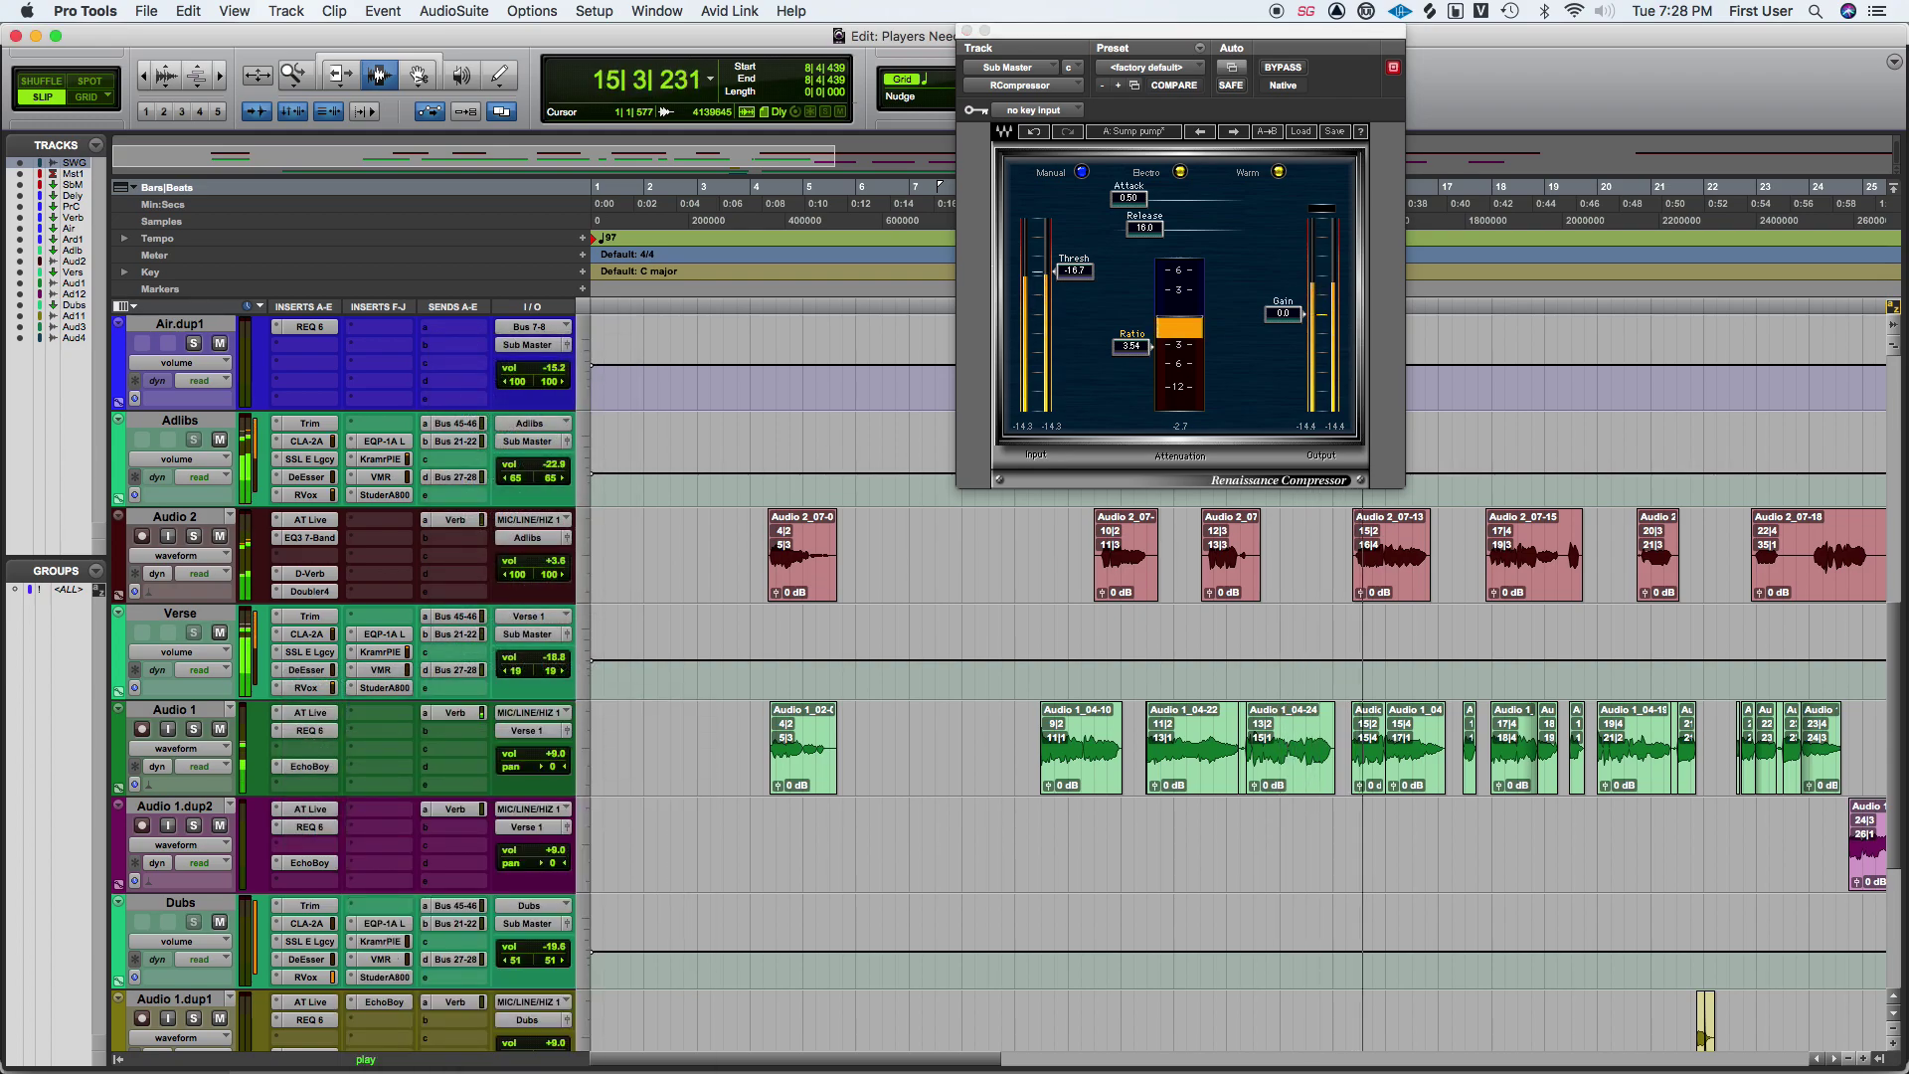
{"action": "left_click_drag", "start_coordinate": [1015, 192], "coordinate": [1024, 236]}
{"action": "left_click_drag", "start_coordinate": [1143, 183], "coordinate": [1144, 202]}
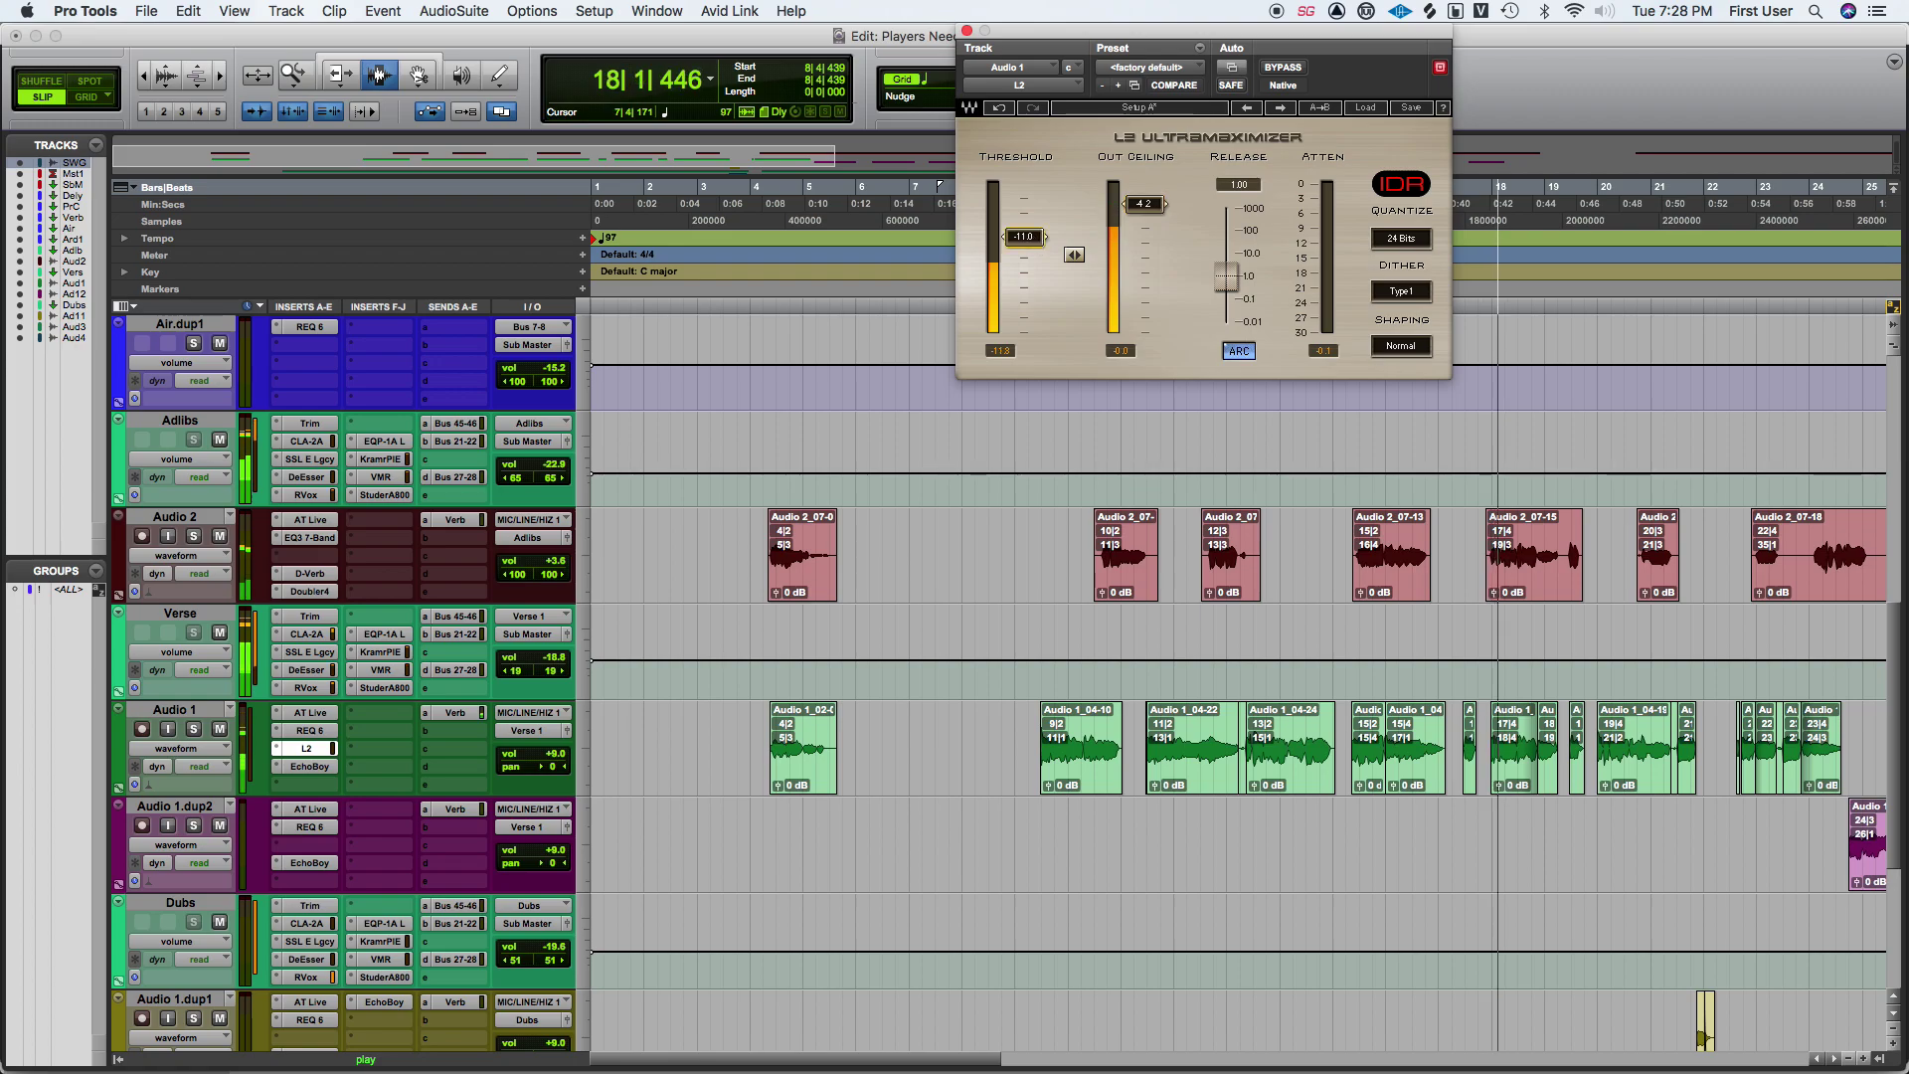
Copy the L2 limiter from Audio 1 to the same insert slot on Audio 1.dup2.
{"action": "scroll", "coordinate": [1311, 656], "scroll_direction": "down", "scroll_amount": 3}
{"action": "scroll", "coordinate": [1315, 652], "scroll_direction": "up", "scroll_amount": 3}
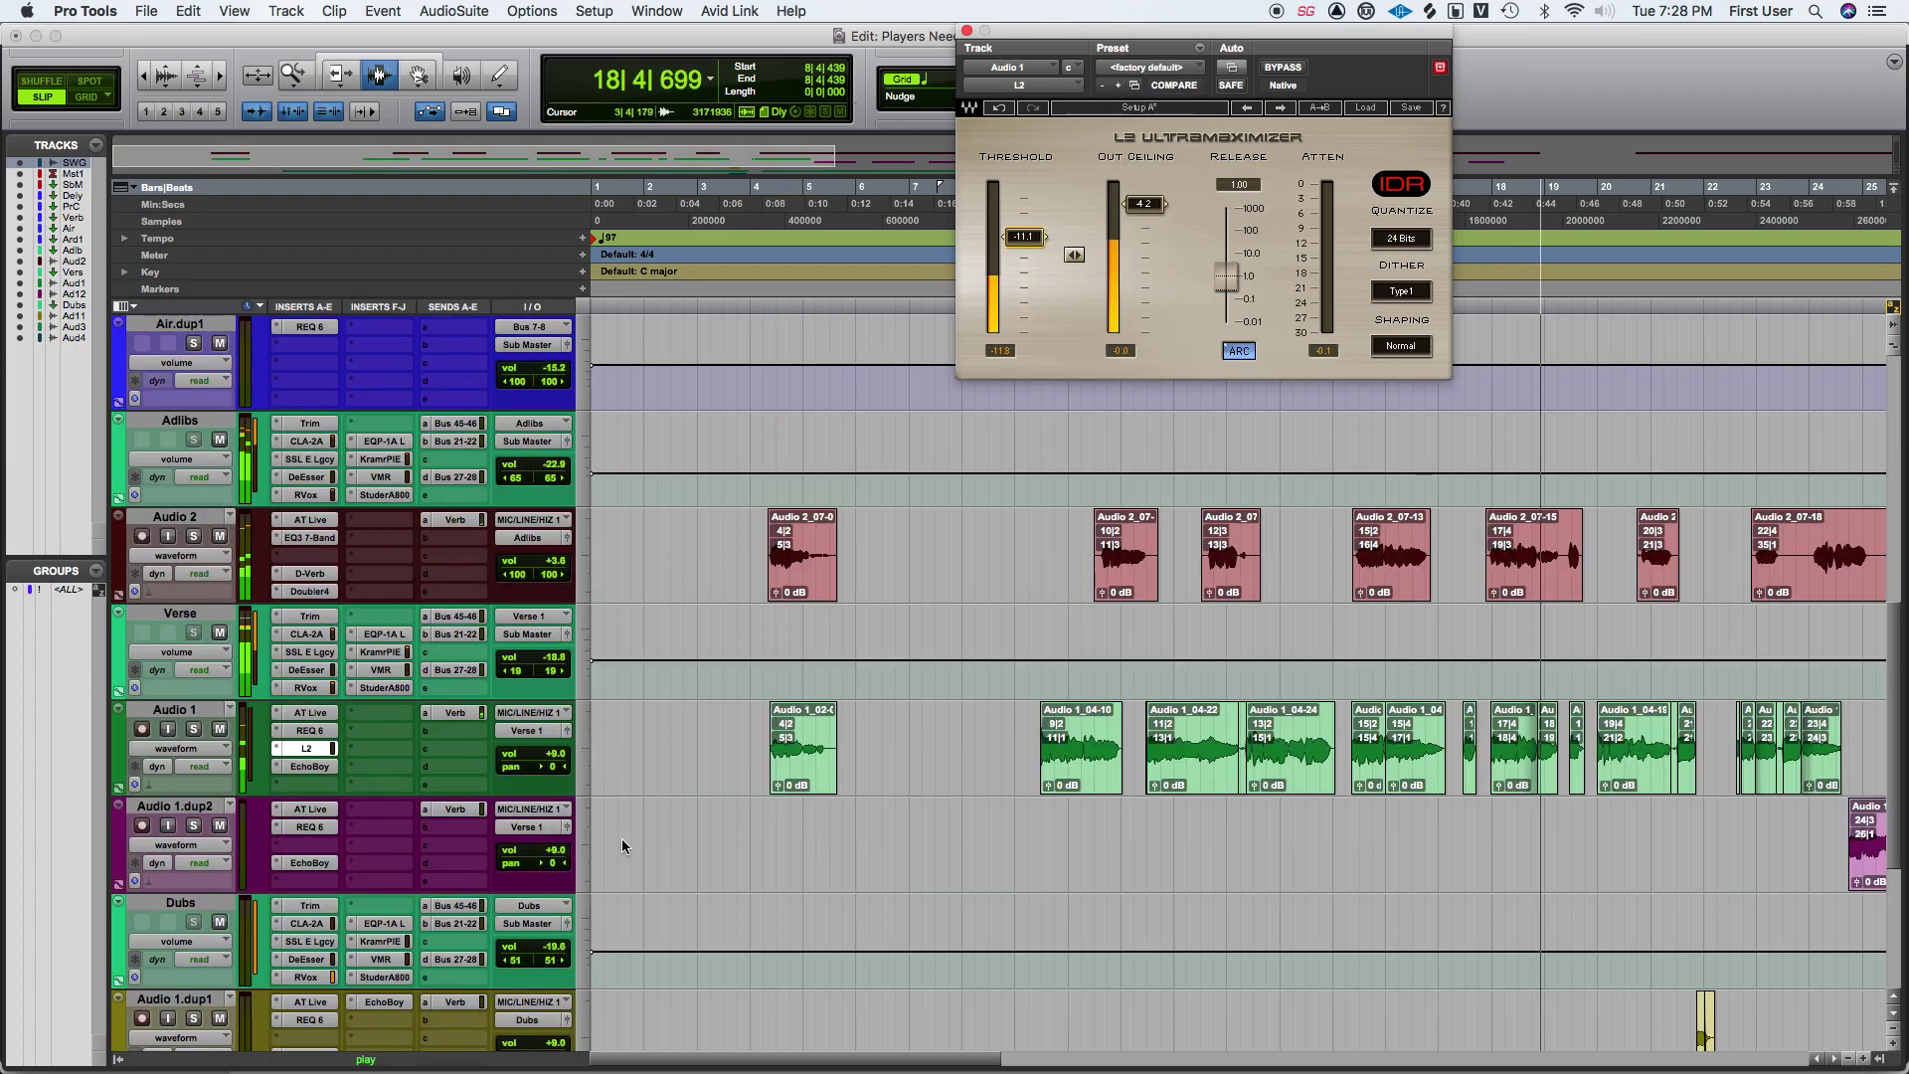
{"action": "left_click", "coordinate": [329, 847]}
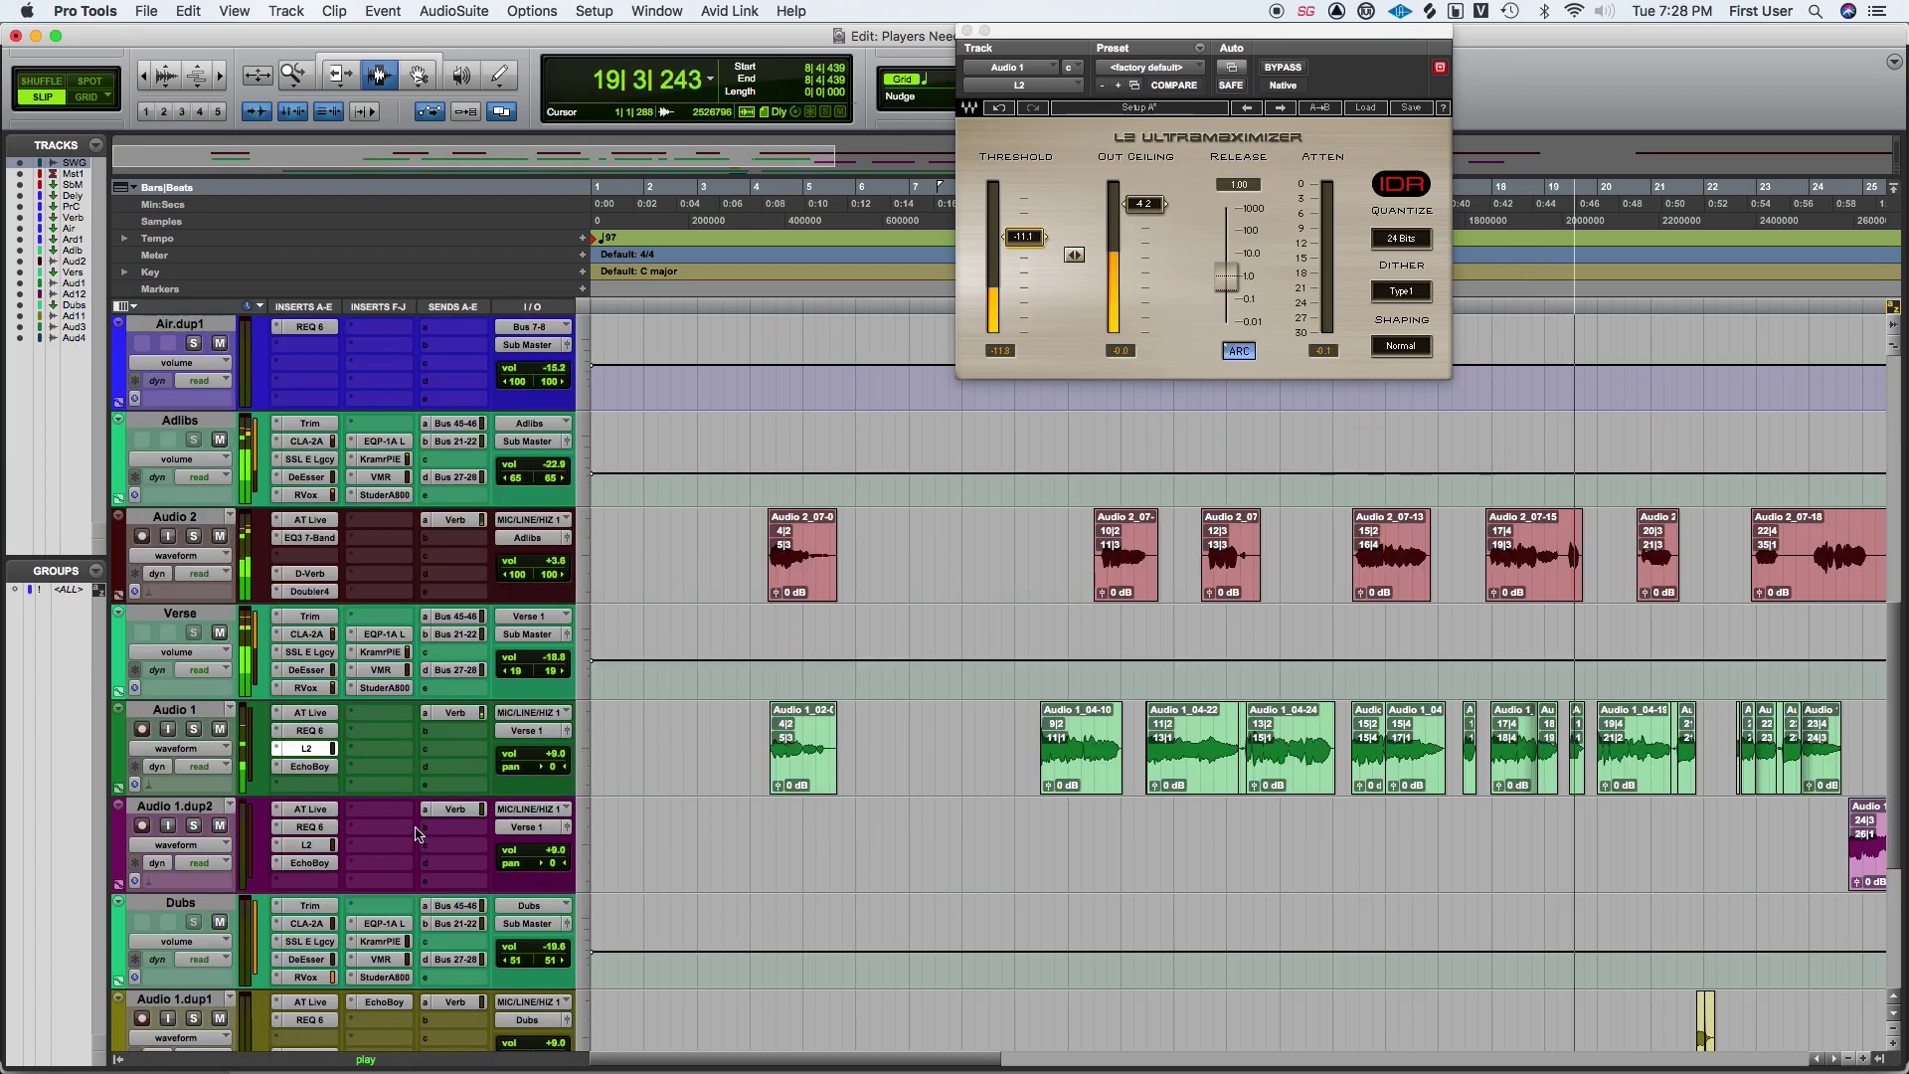
Add PanMan to insert F of Audio 2, set it to pan in both directions, and narrow its width.
{"action": "left_click", "coordinate": [389, 524]}
{"action": "type", "text": "pan"}
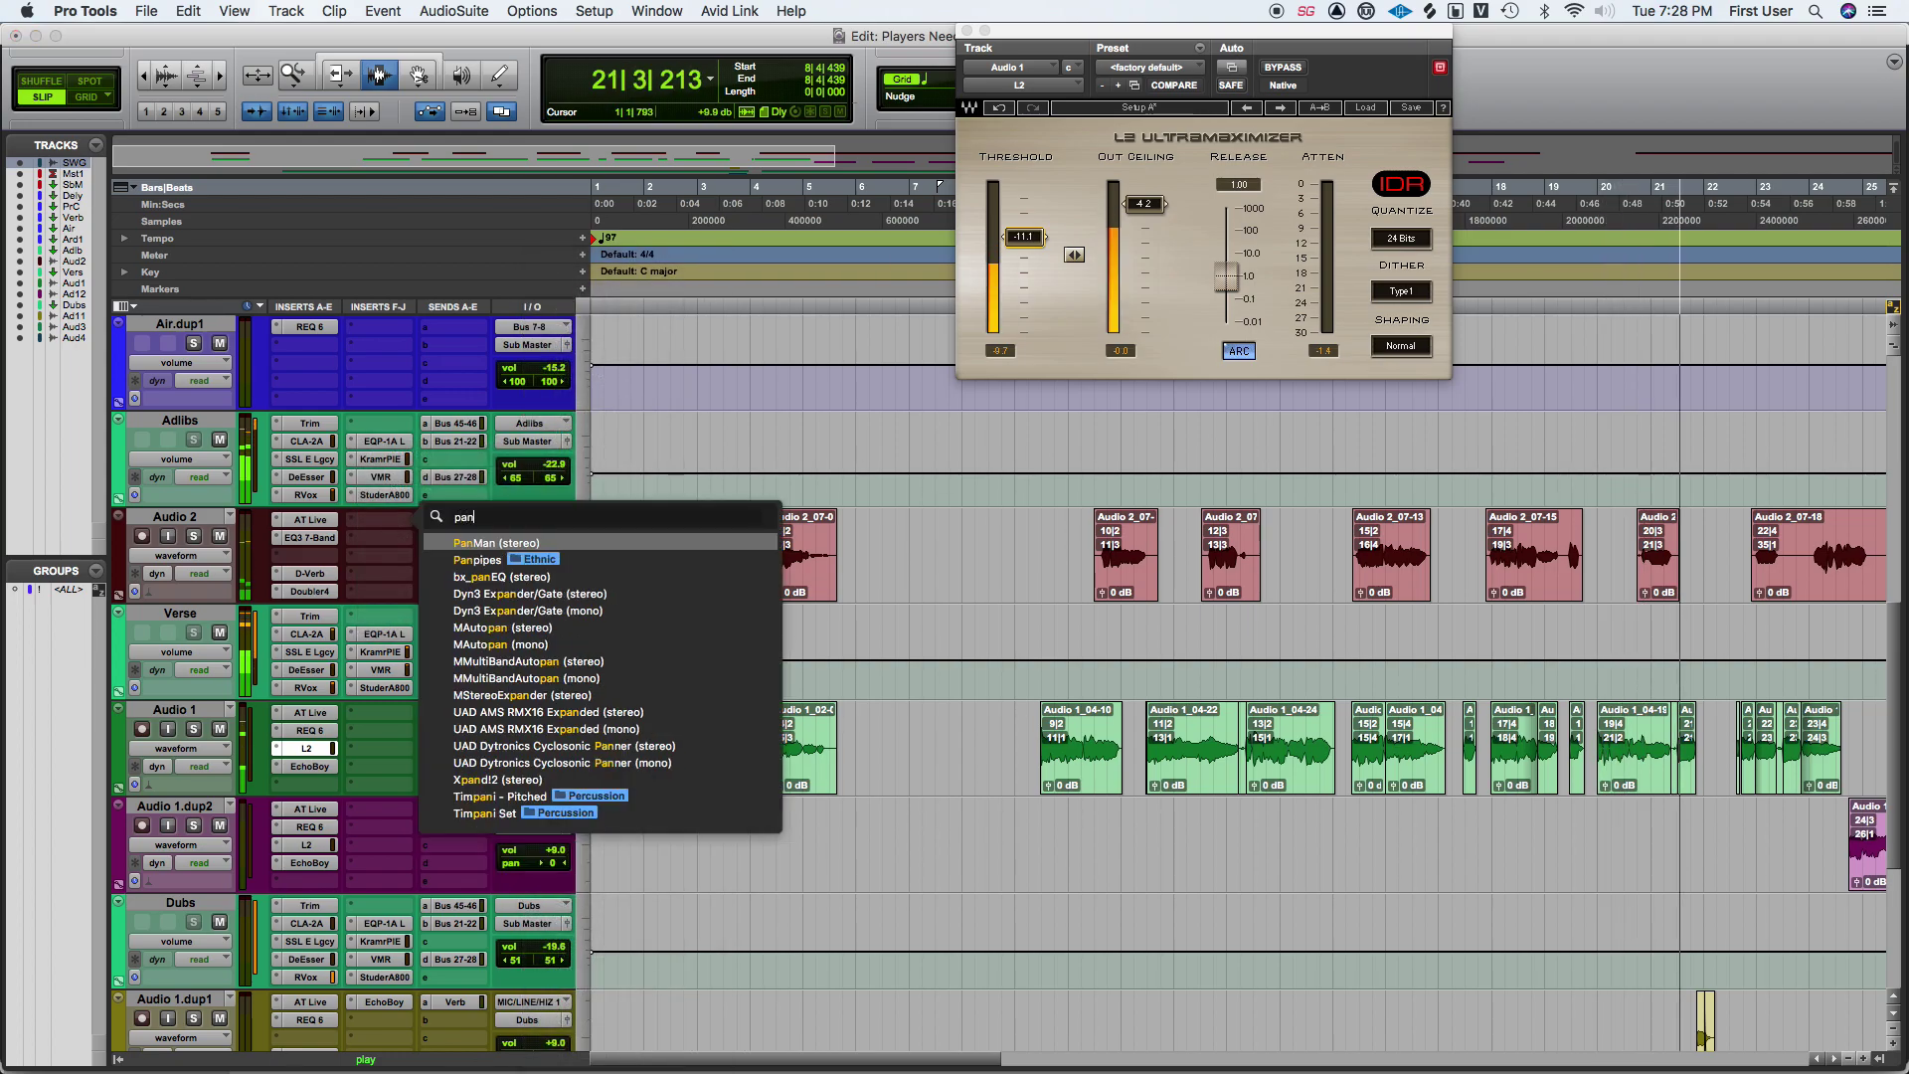
{"action": "key", "text": "Escape"}
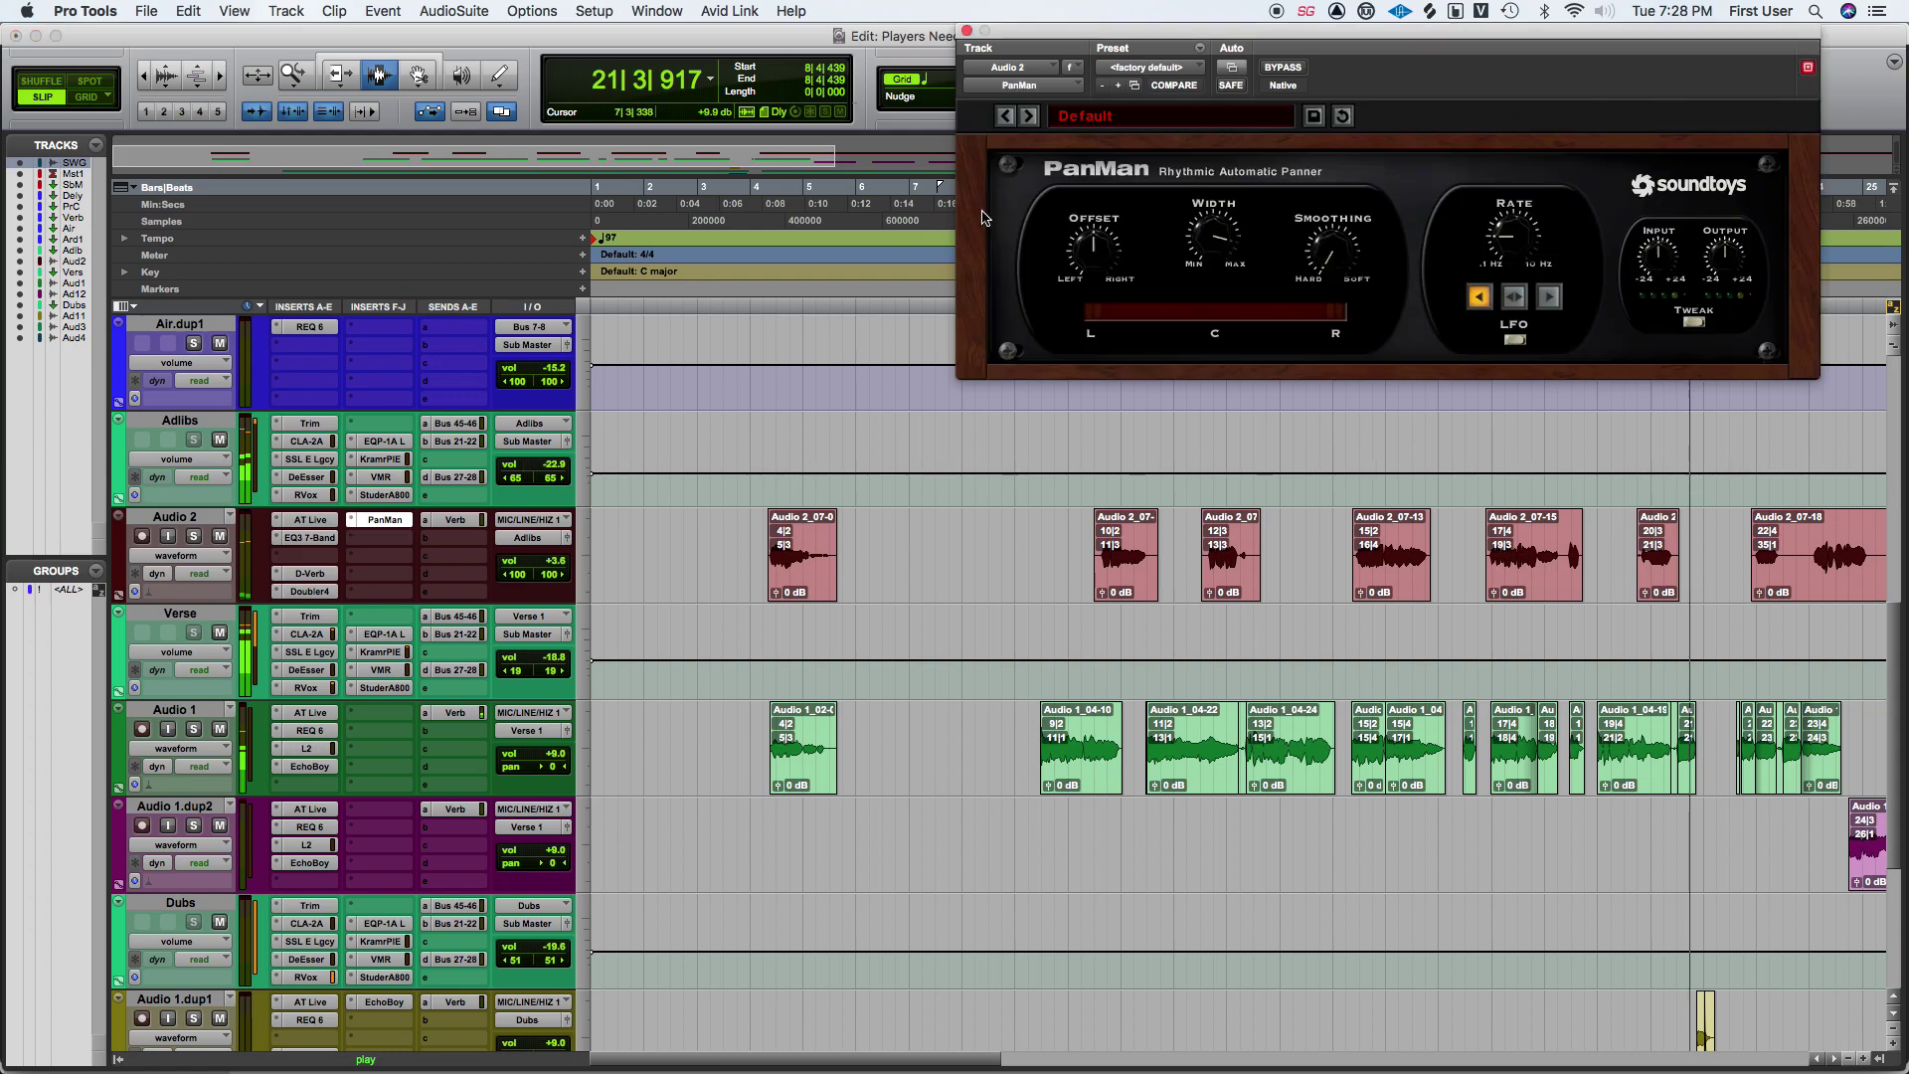
{"action": "left_click", "coordinate": [1509, 293]}
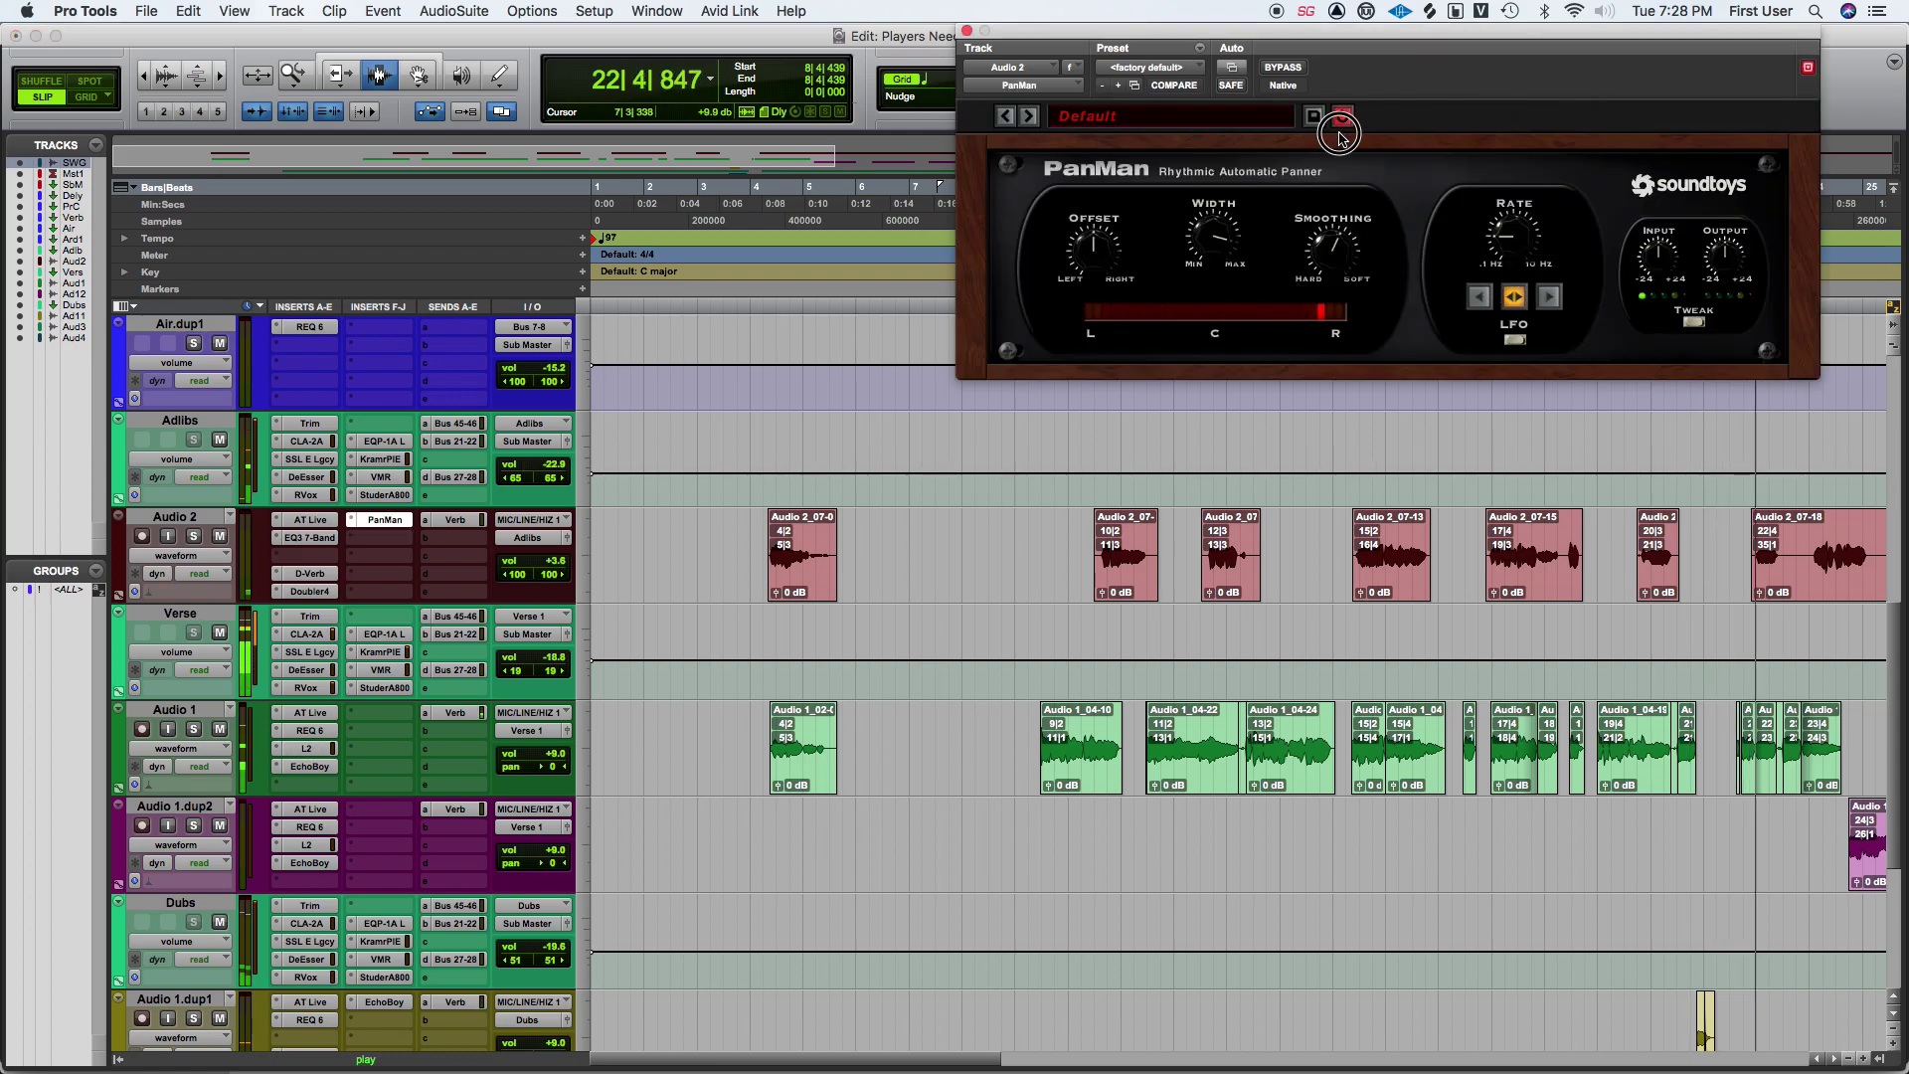
{"action": "left_click_drag", "start_coordinate": [1221, 230], "coordinate": [1222, 277]}
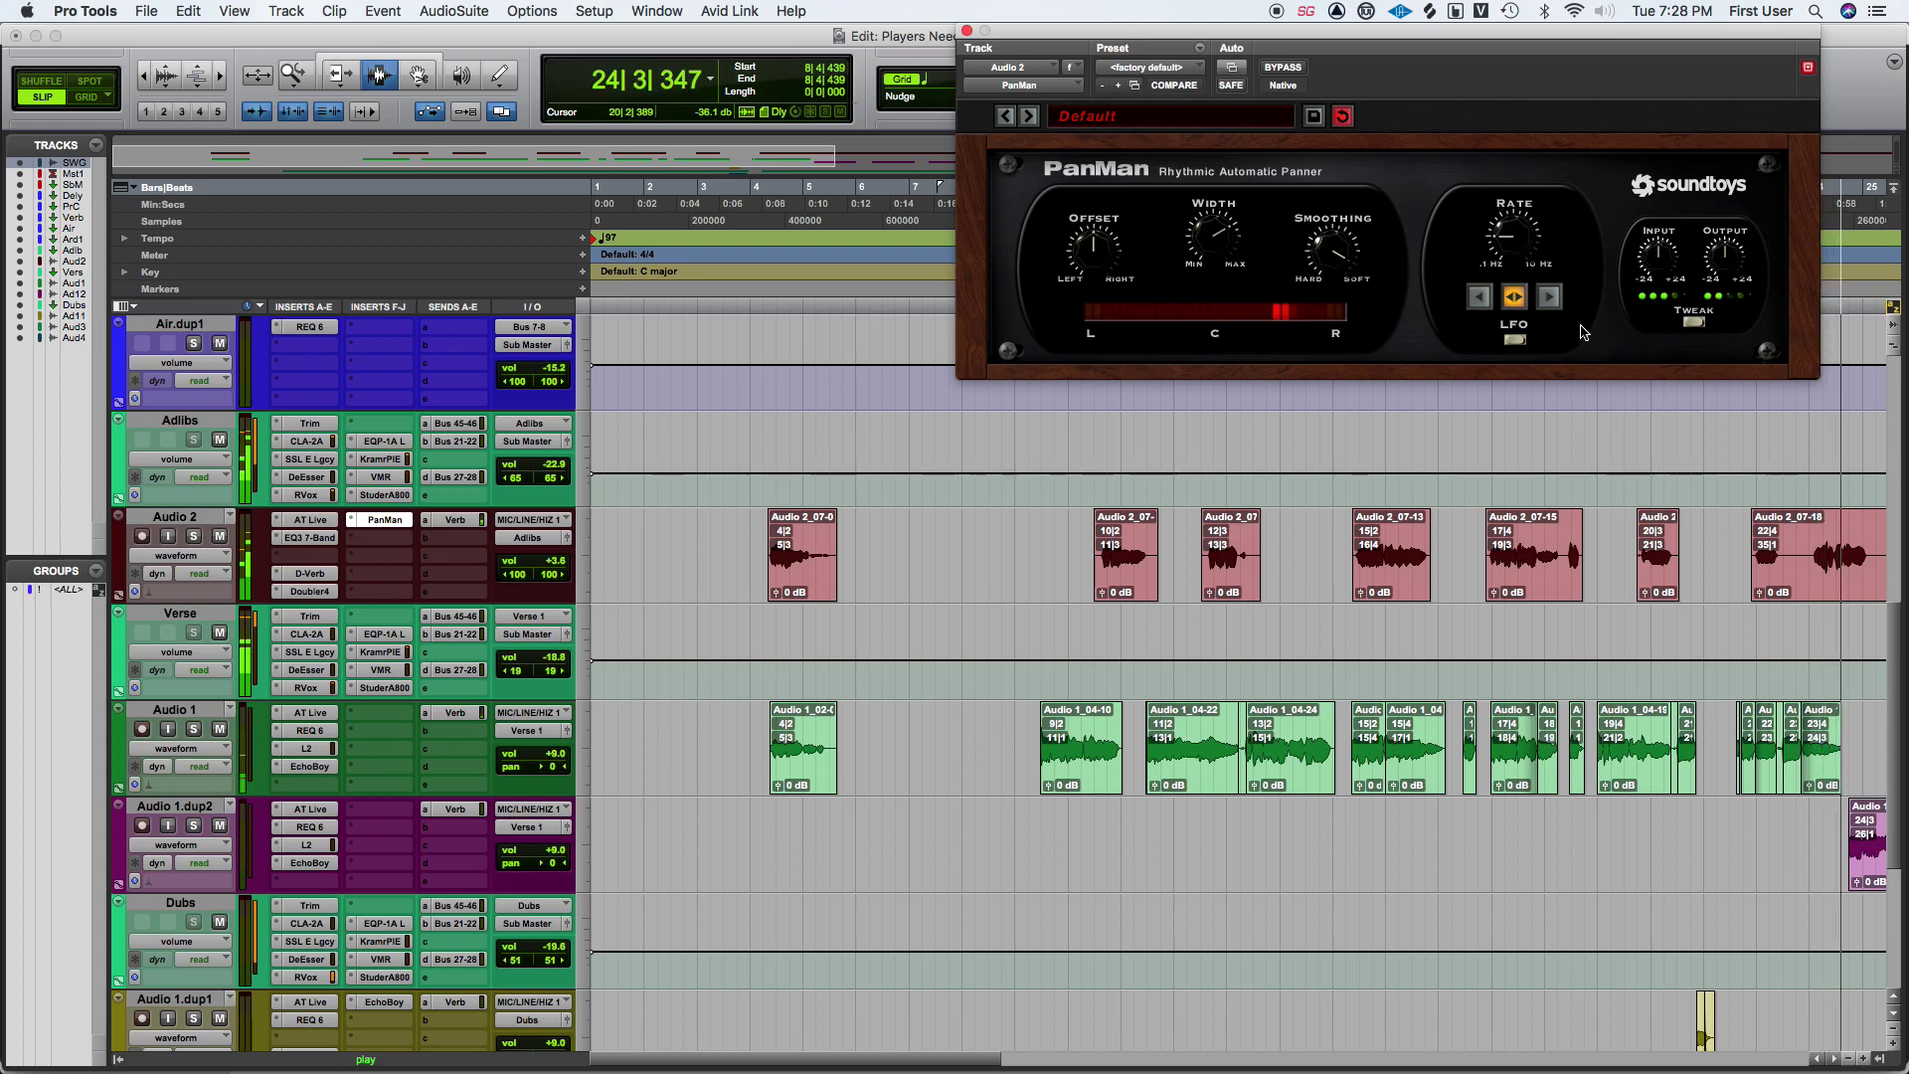
{"action": "left_click_drag", "start_coordinate": [1214, 242], "coordinate": [1212, 254]}
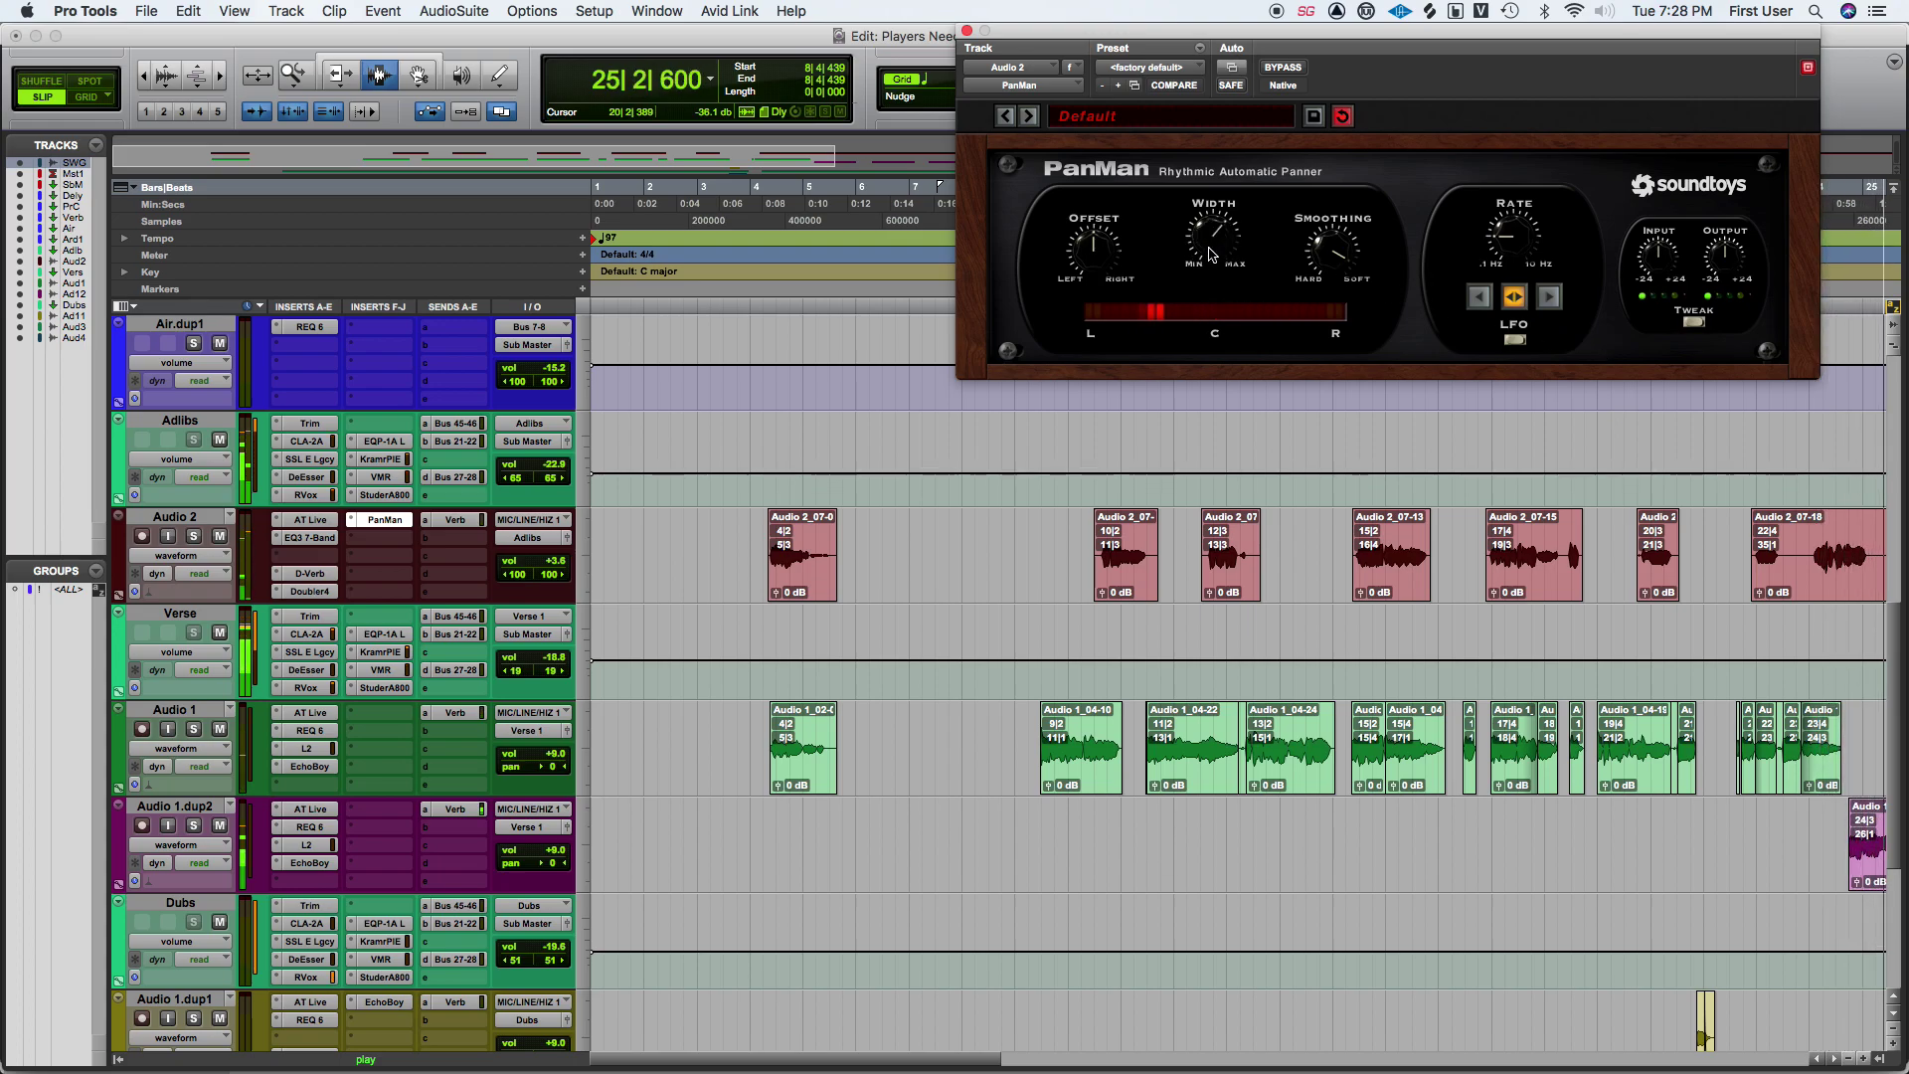
{"action": "left_click", "coordinate": [966, 31]}
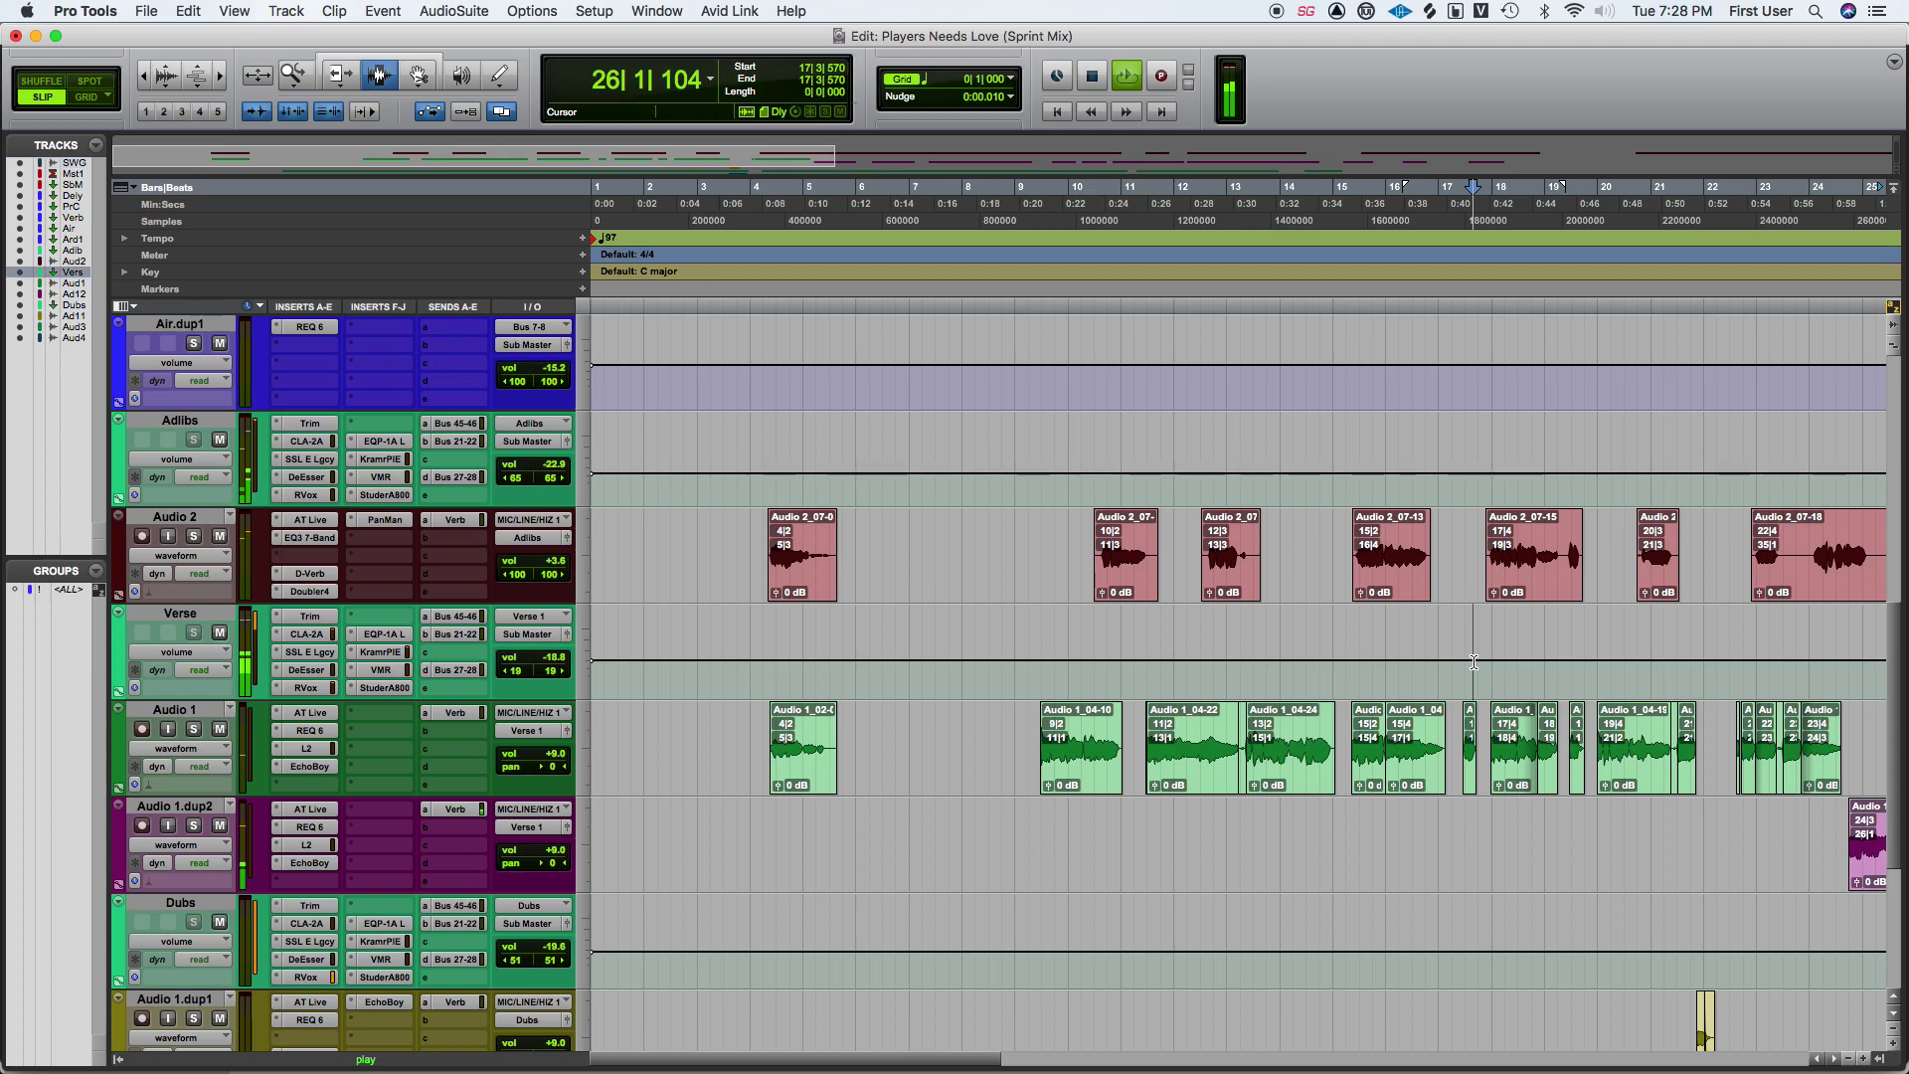
Set the Verb send level on Audio 1.dup2 to -7.8.
{"action": "left_click", "coordinate": [1473, 661]}
{"action": "key", "text": "super+bracketleft"}
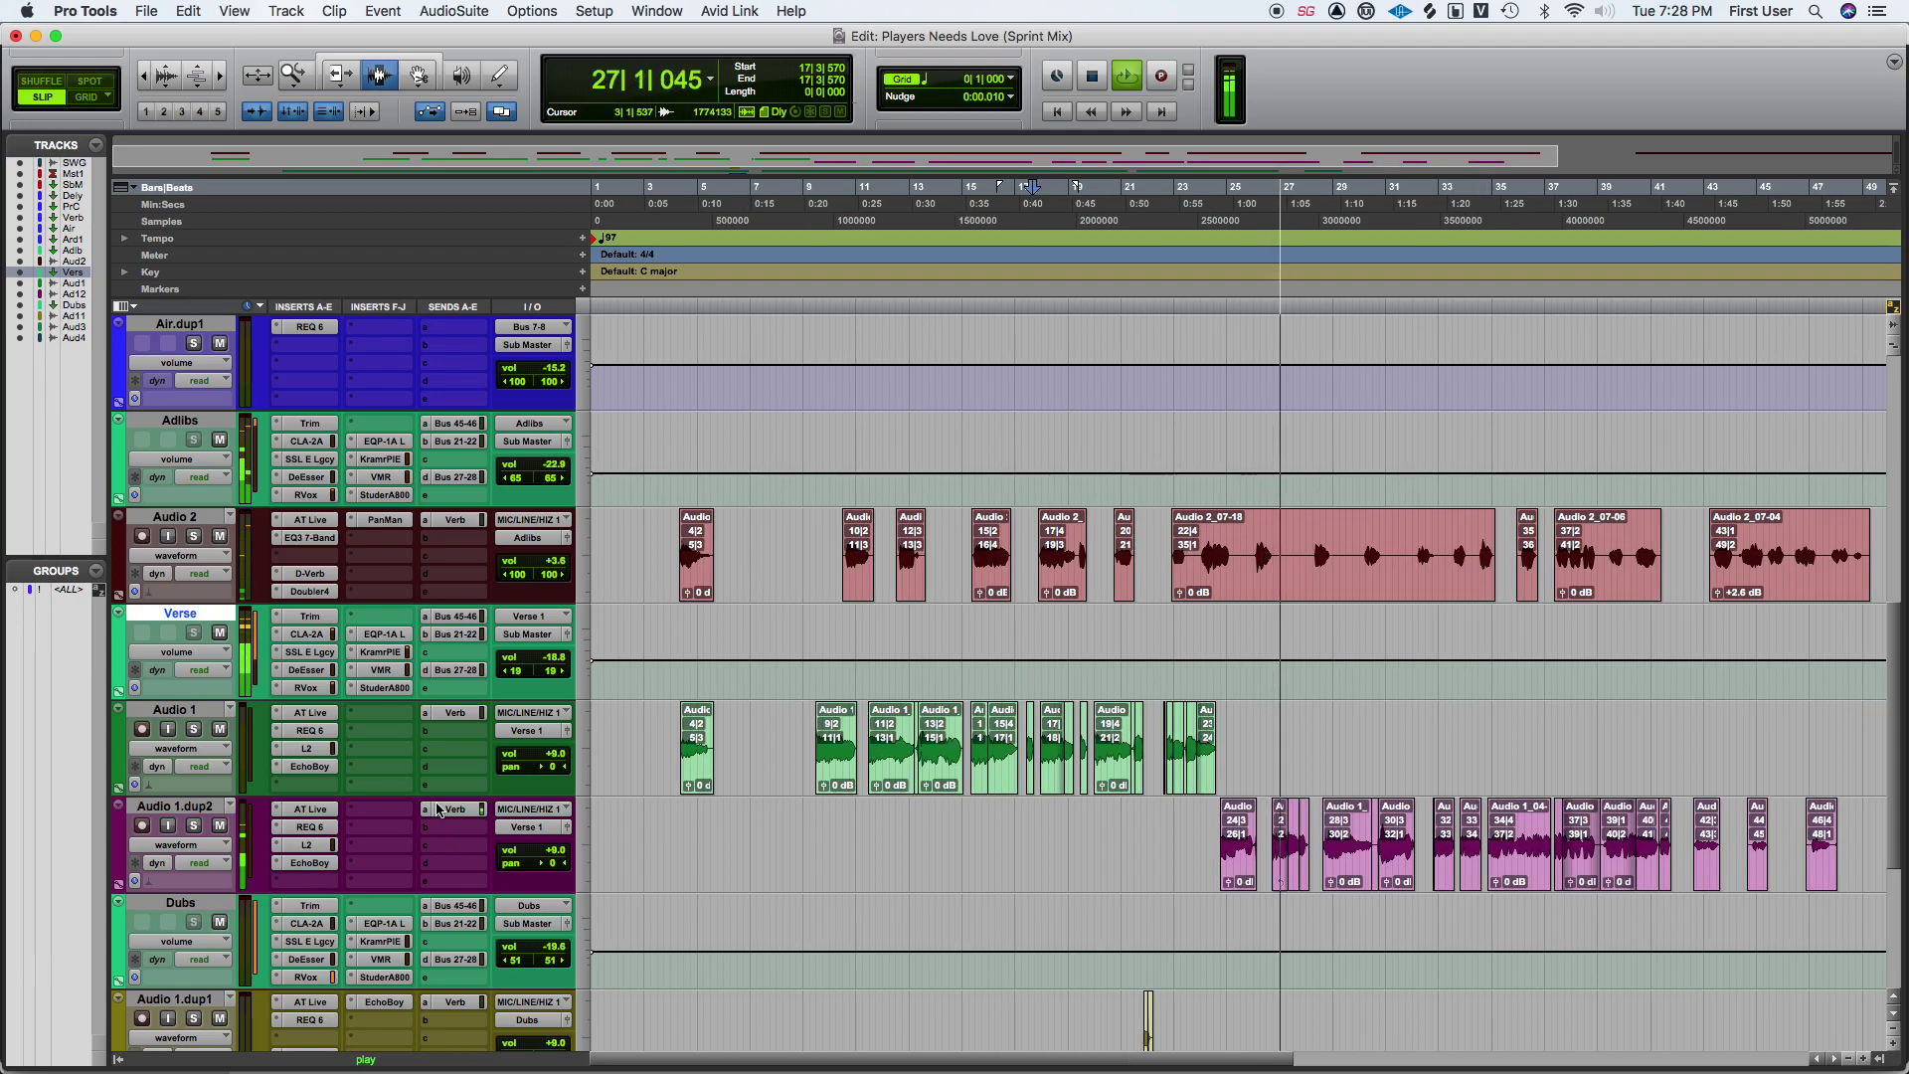
{"action": "left_click", "coordinate": [437, 810]}
{"action": "left_click_drag", "start_coordinate": [76, 354], "coordinate": [84, 364]}
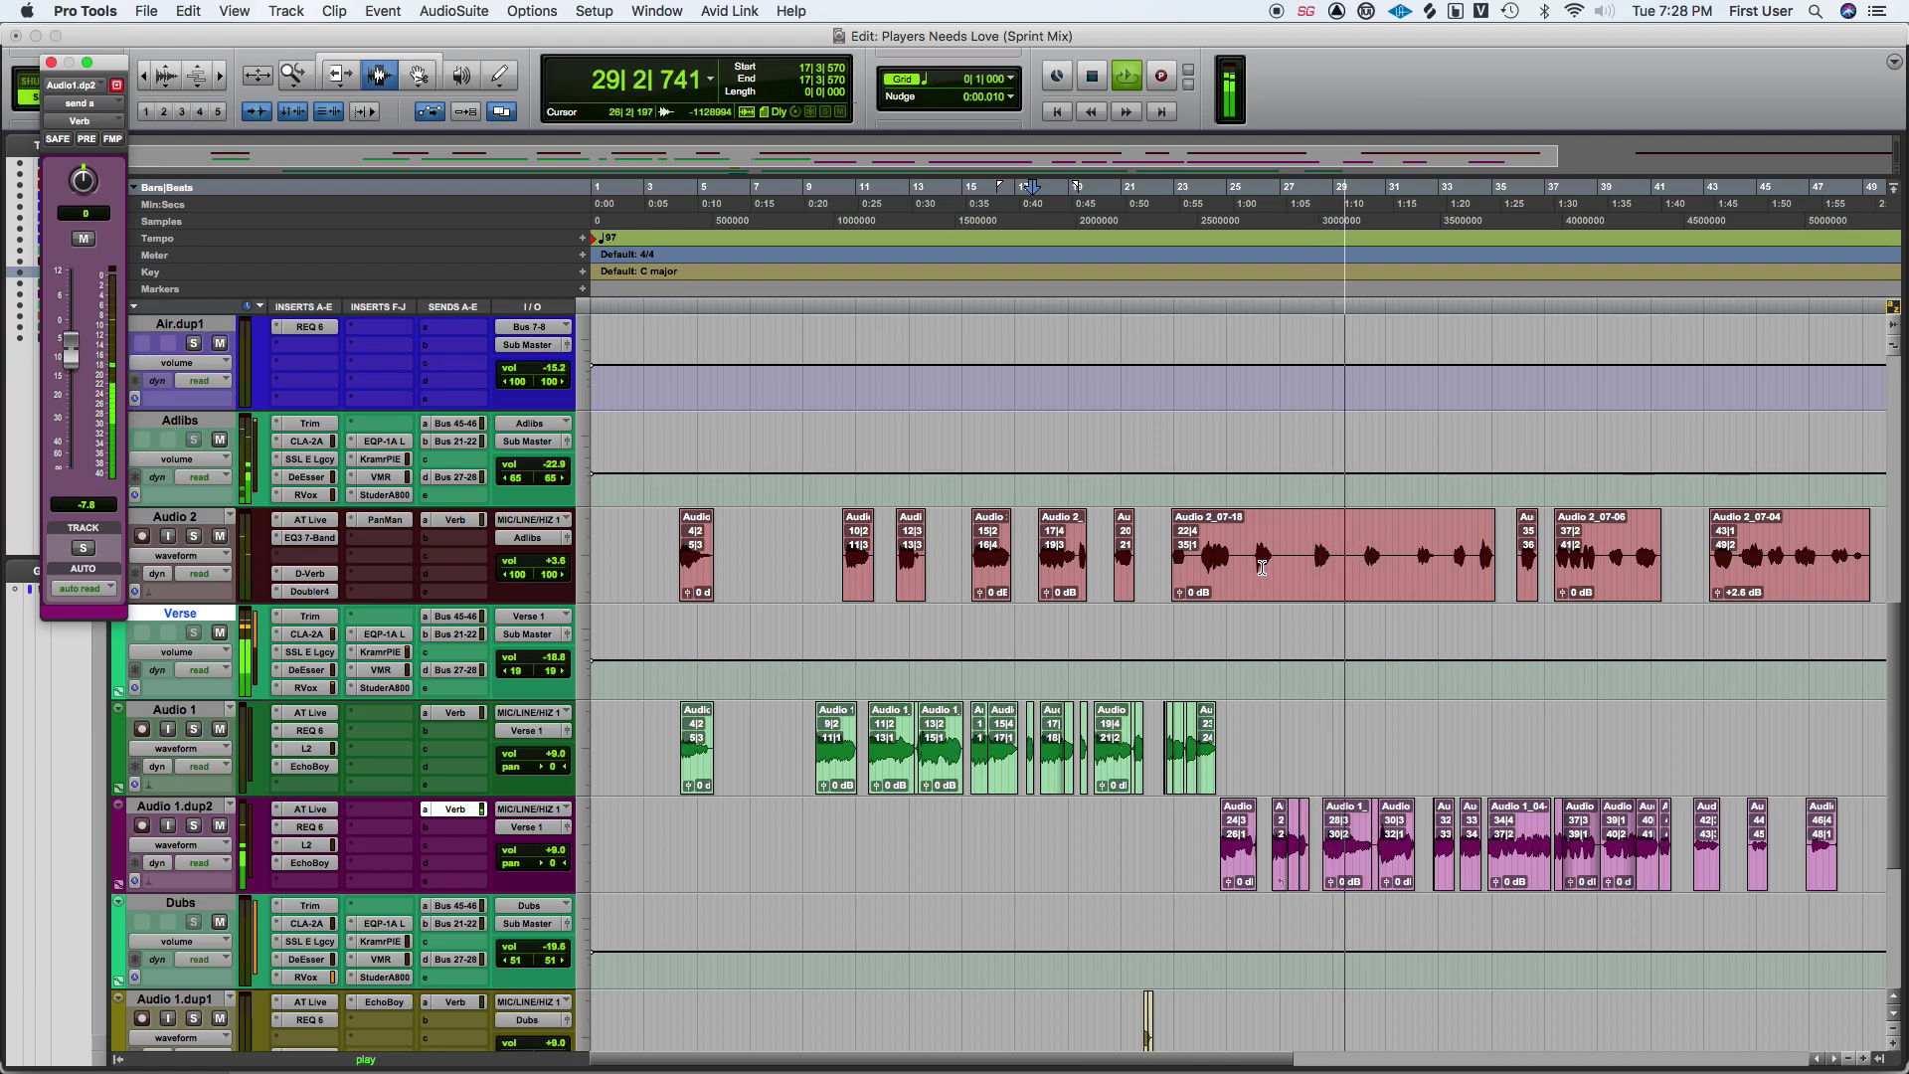
Delete the gaps between phrases in the long Audio 2 adlib clip spanning bars 22 to 35.
{"action": "left_click_drag", "start_coordinate": [1275, 568], "coordinate": [1412, 572]}
{"action": "key", "text": "Delete"}
{"action": "key", "text": "Delete"}
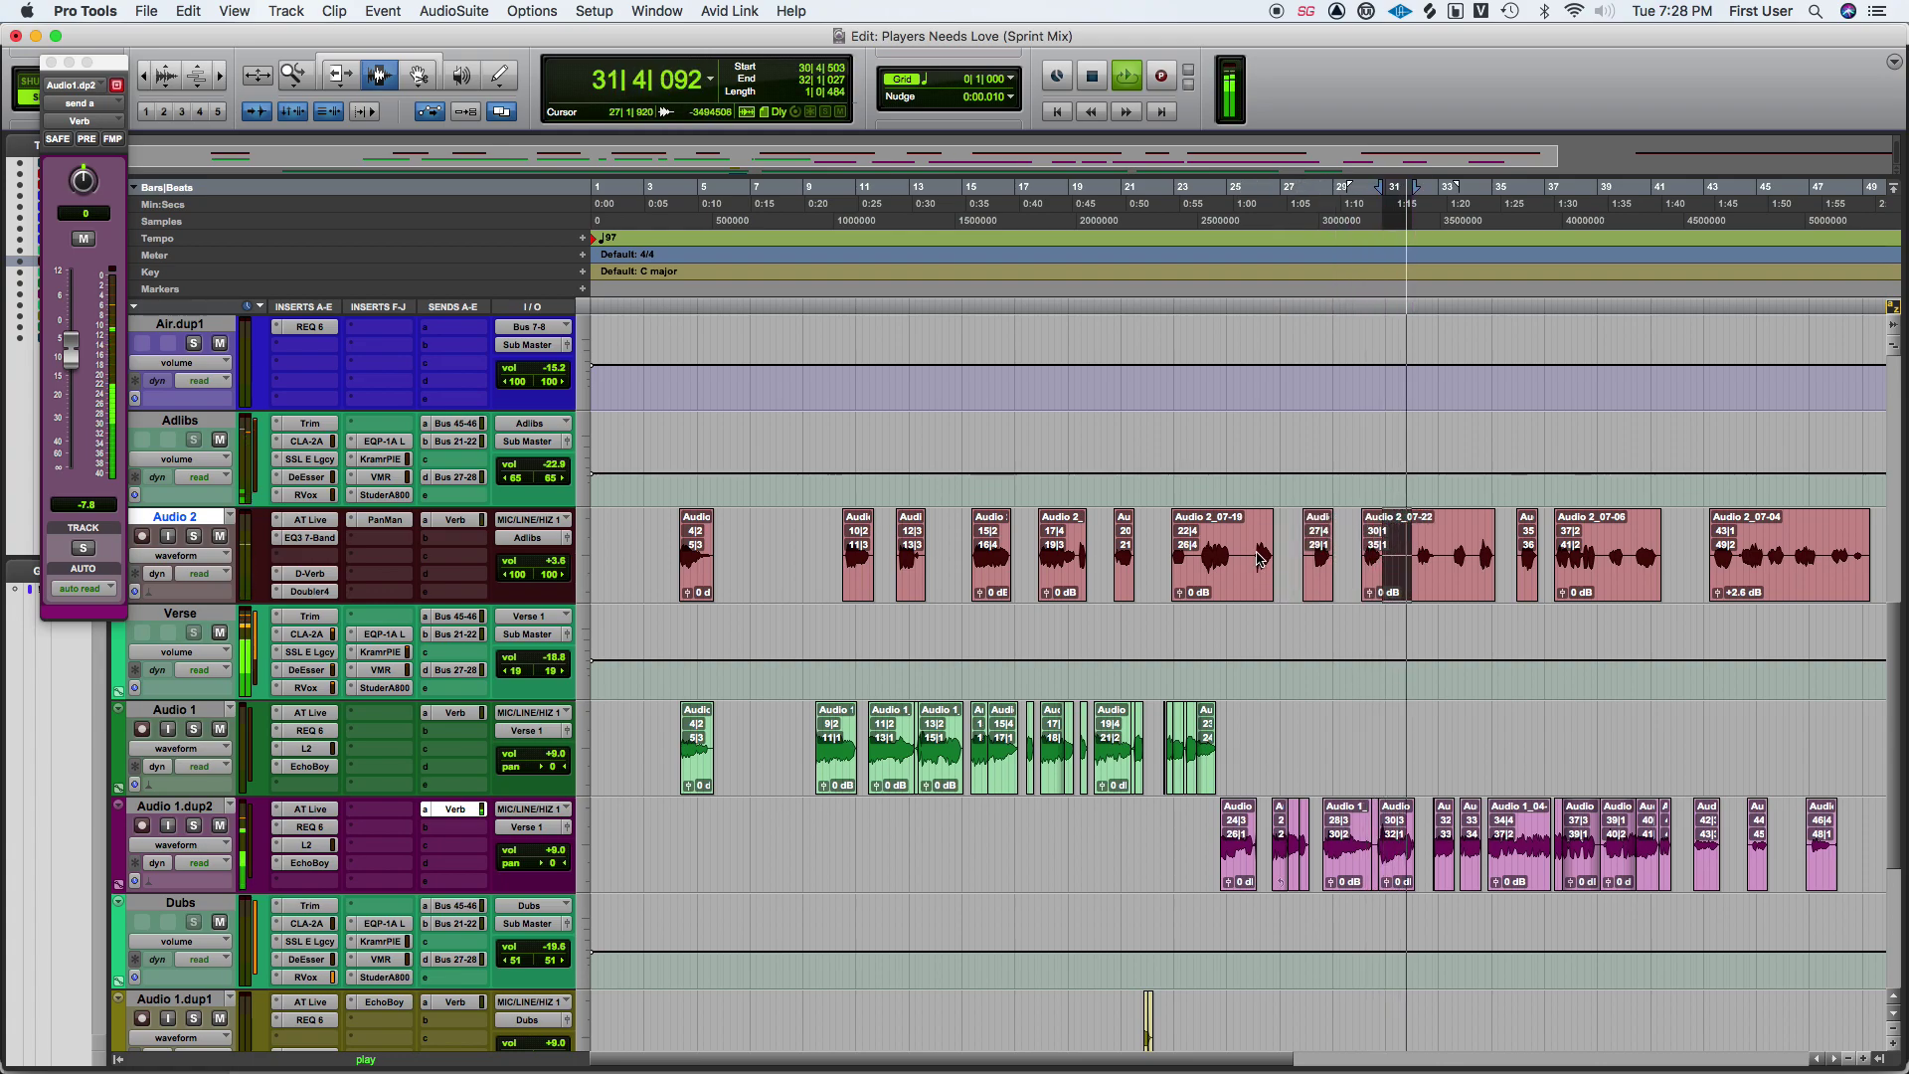
{"action": "key", "text": "Delete"}
{"action": "left_click_drag", "start_coordinate": [1231, 562], "coordinate": [1314, 561]}
{"action": "key", "text": "Delete"}
{"action": "key", "text": "Delete"}
{"action": "left_click_drag", "start_coordinate": [1433, 528], "coordinate": [1446, 558]}
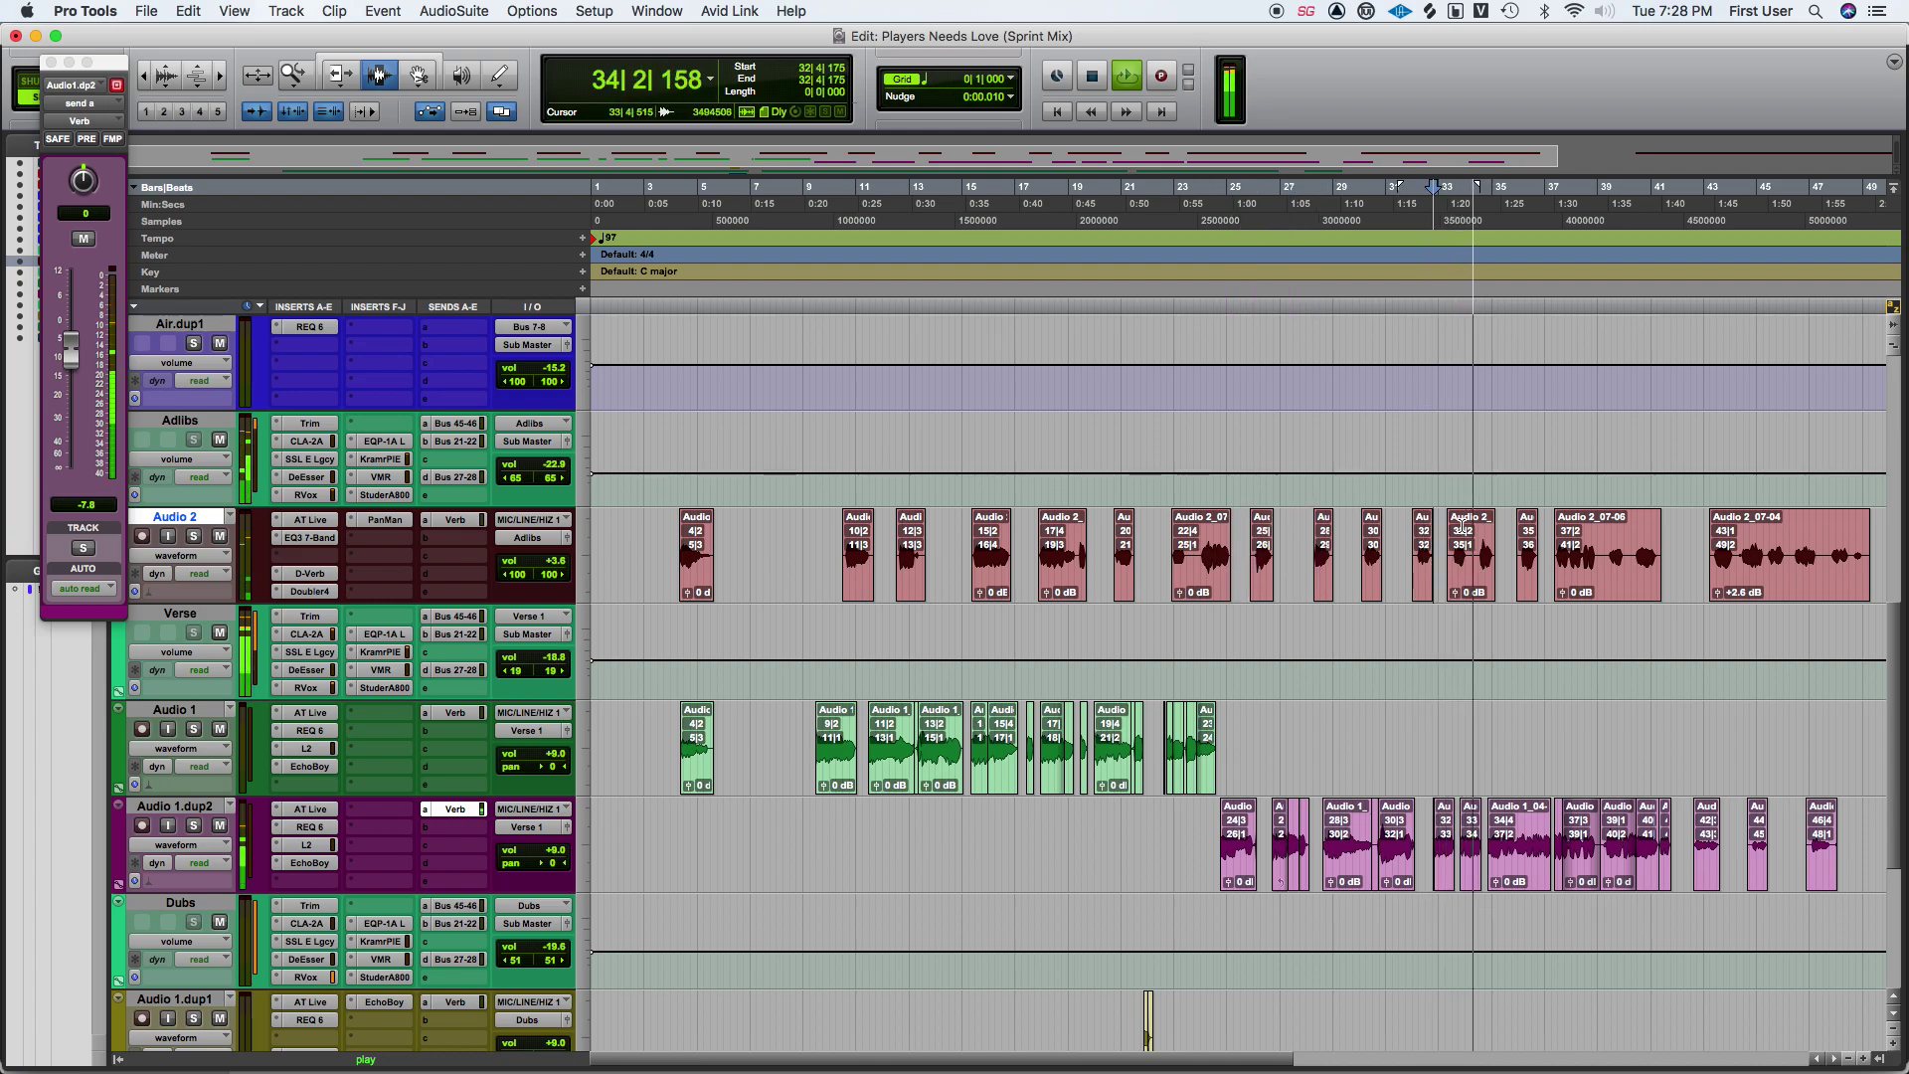
{"action": "left_click_drag", "start_coordinate": [1472, 562], "coordinate": [1481, 562]}
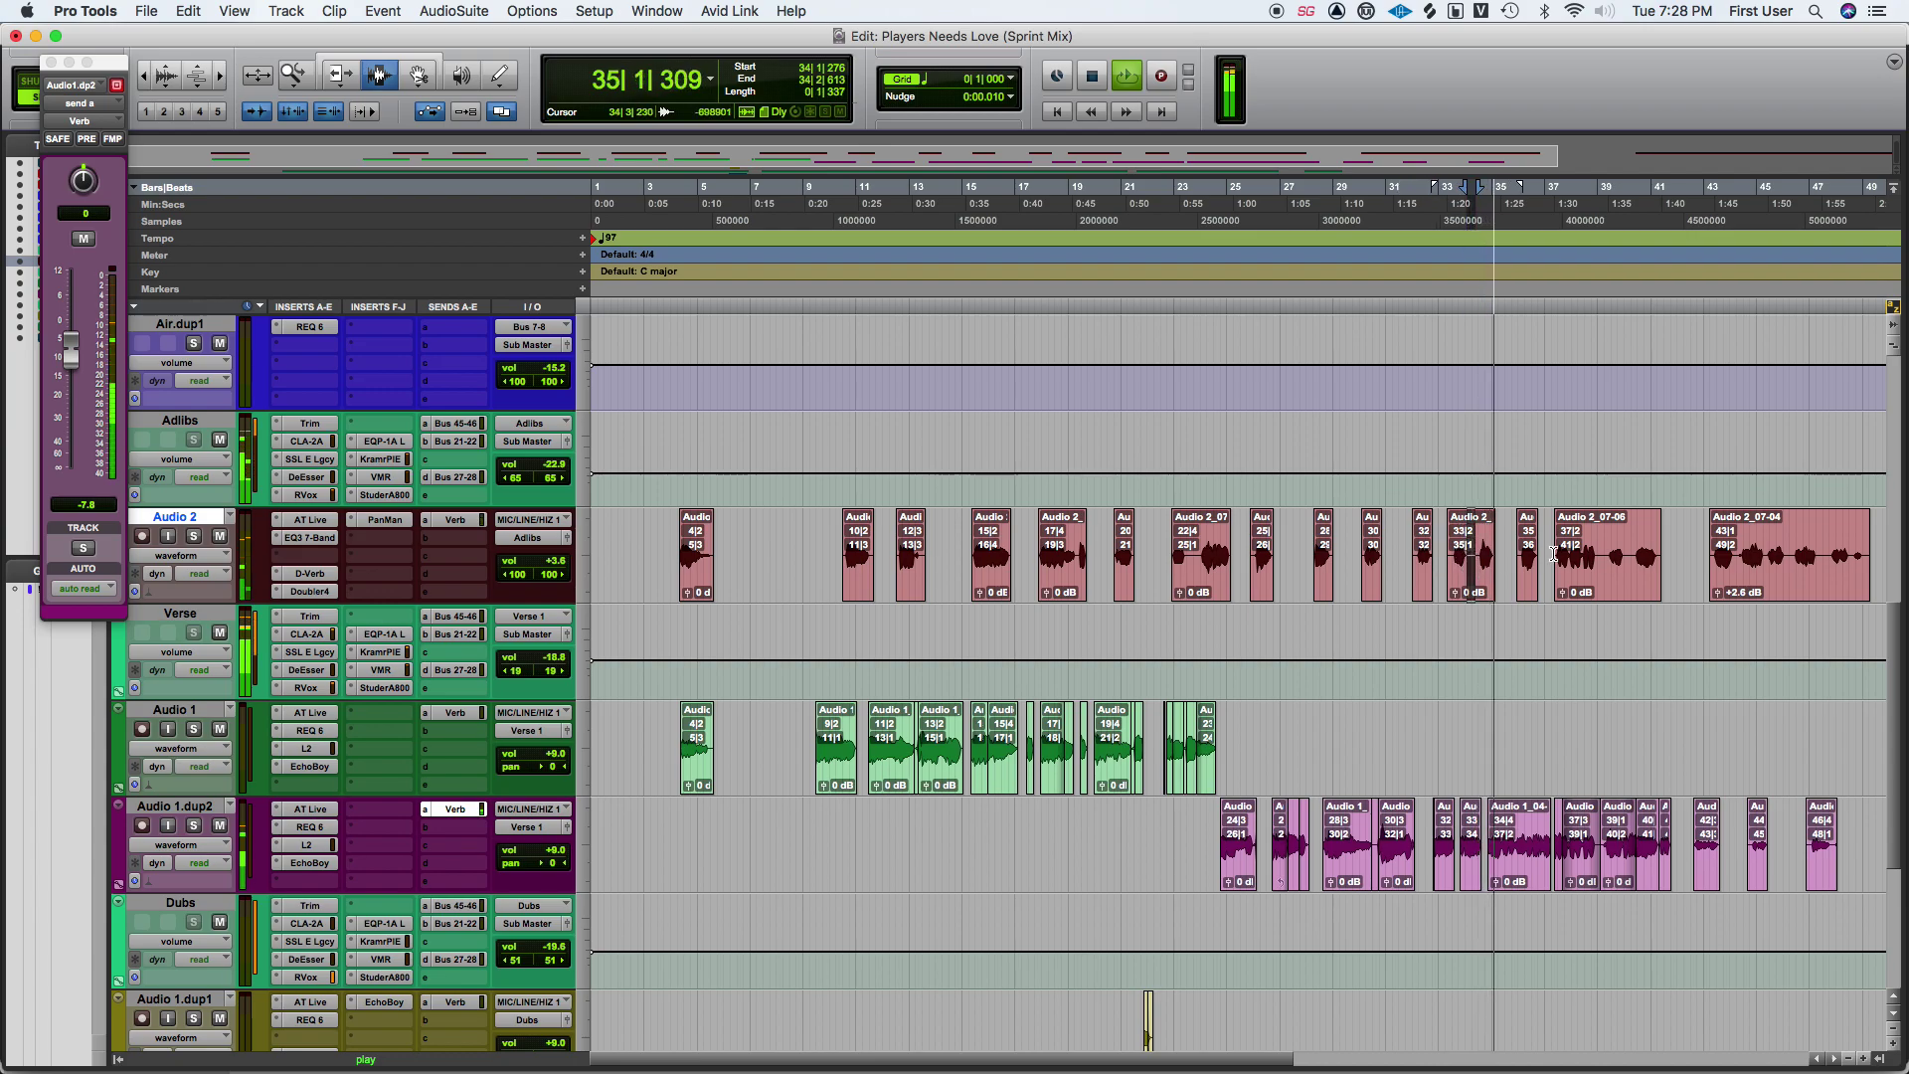
Select all clips on Audio 2 and apply batch fades with 10 ms fade-ins, crossfades and fade-outs.
{"action": "left_click", "coordinate": [1490, 546]}
{"action": "triple_click", "coordinate": [1491, 547]}
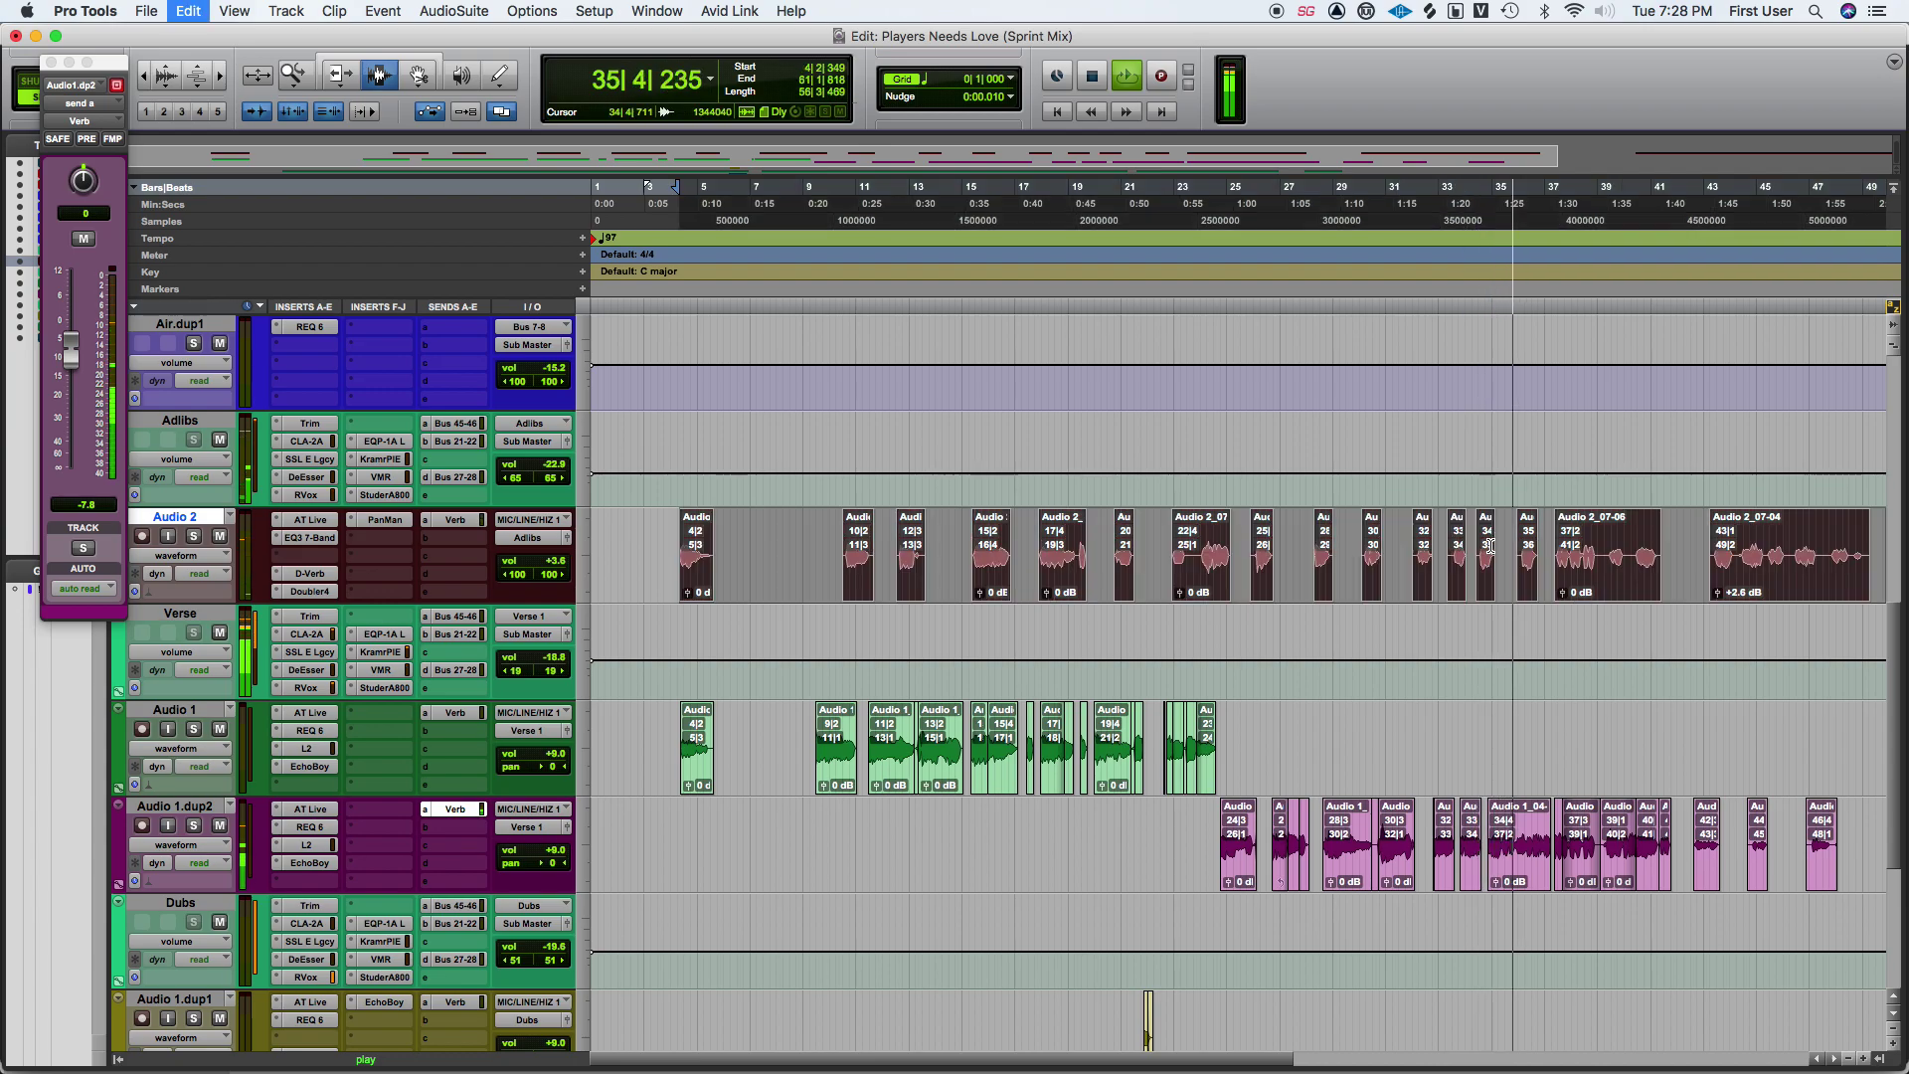
{"action": "key", "text": "super+f"}
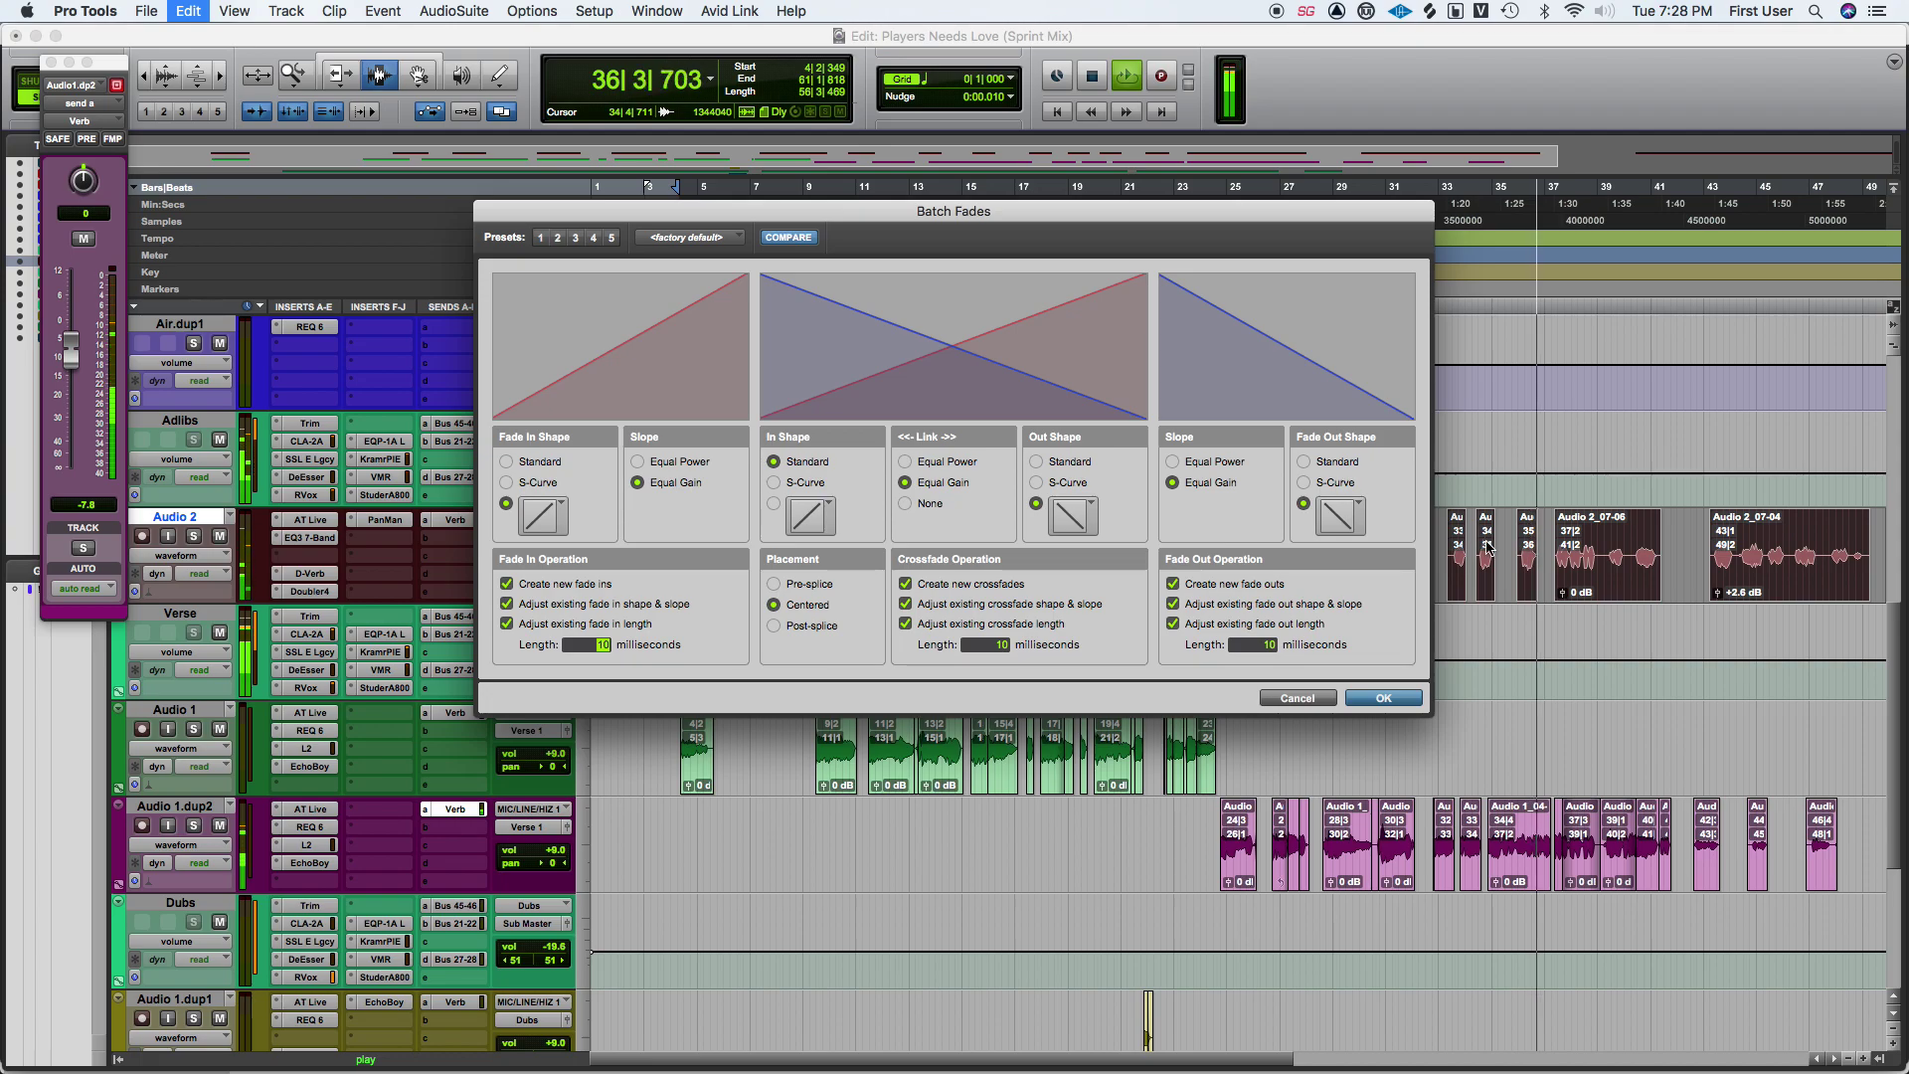
{"action": "key", "text": "Return"}
Create a volume automation fade-out on Master 1 from about bar 44 to bar 49.
{"action": "left_click_drag", "start_coordinate": [1698, 727], "coordinate": [1886, 740]}
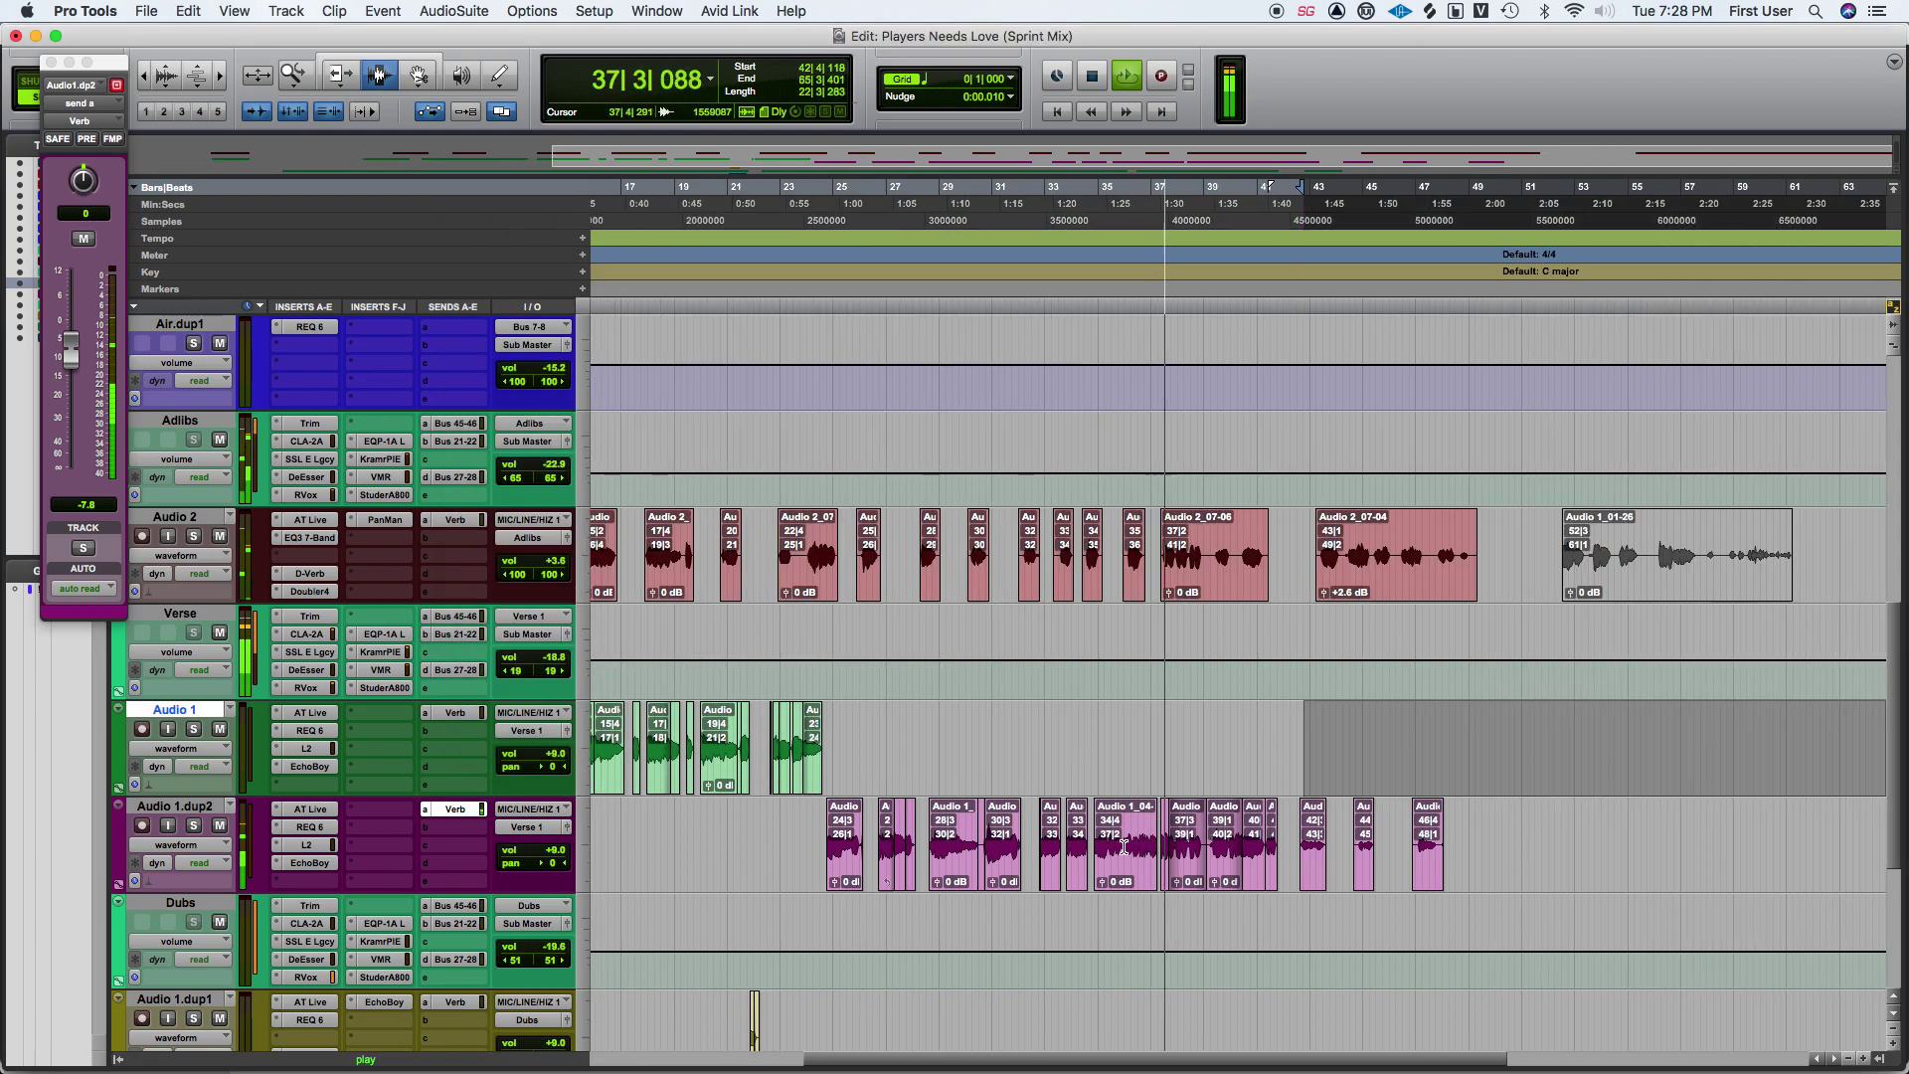
{"action": "left_click", "coordinate": [1474, 560]}
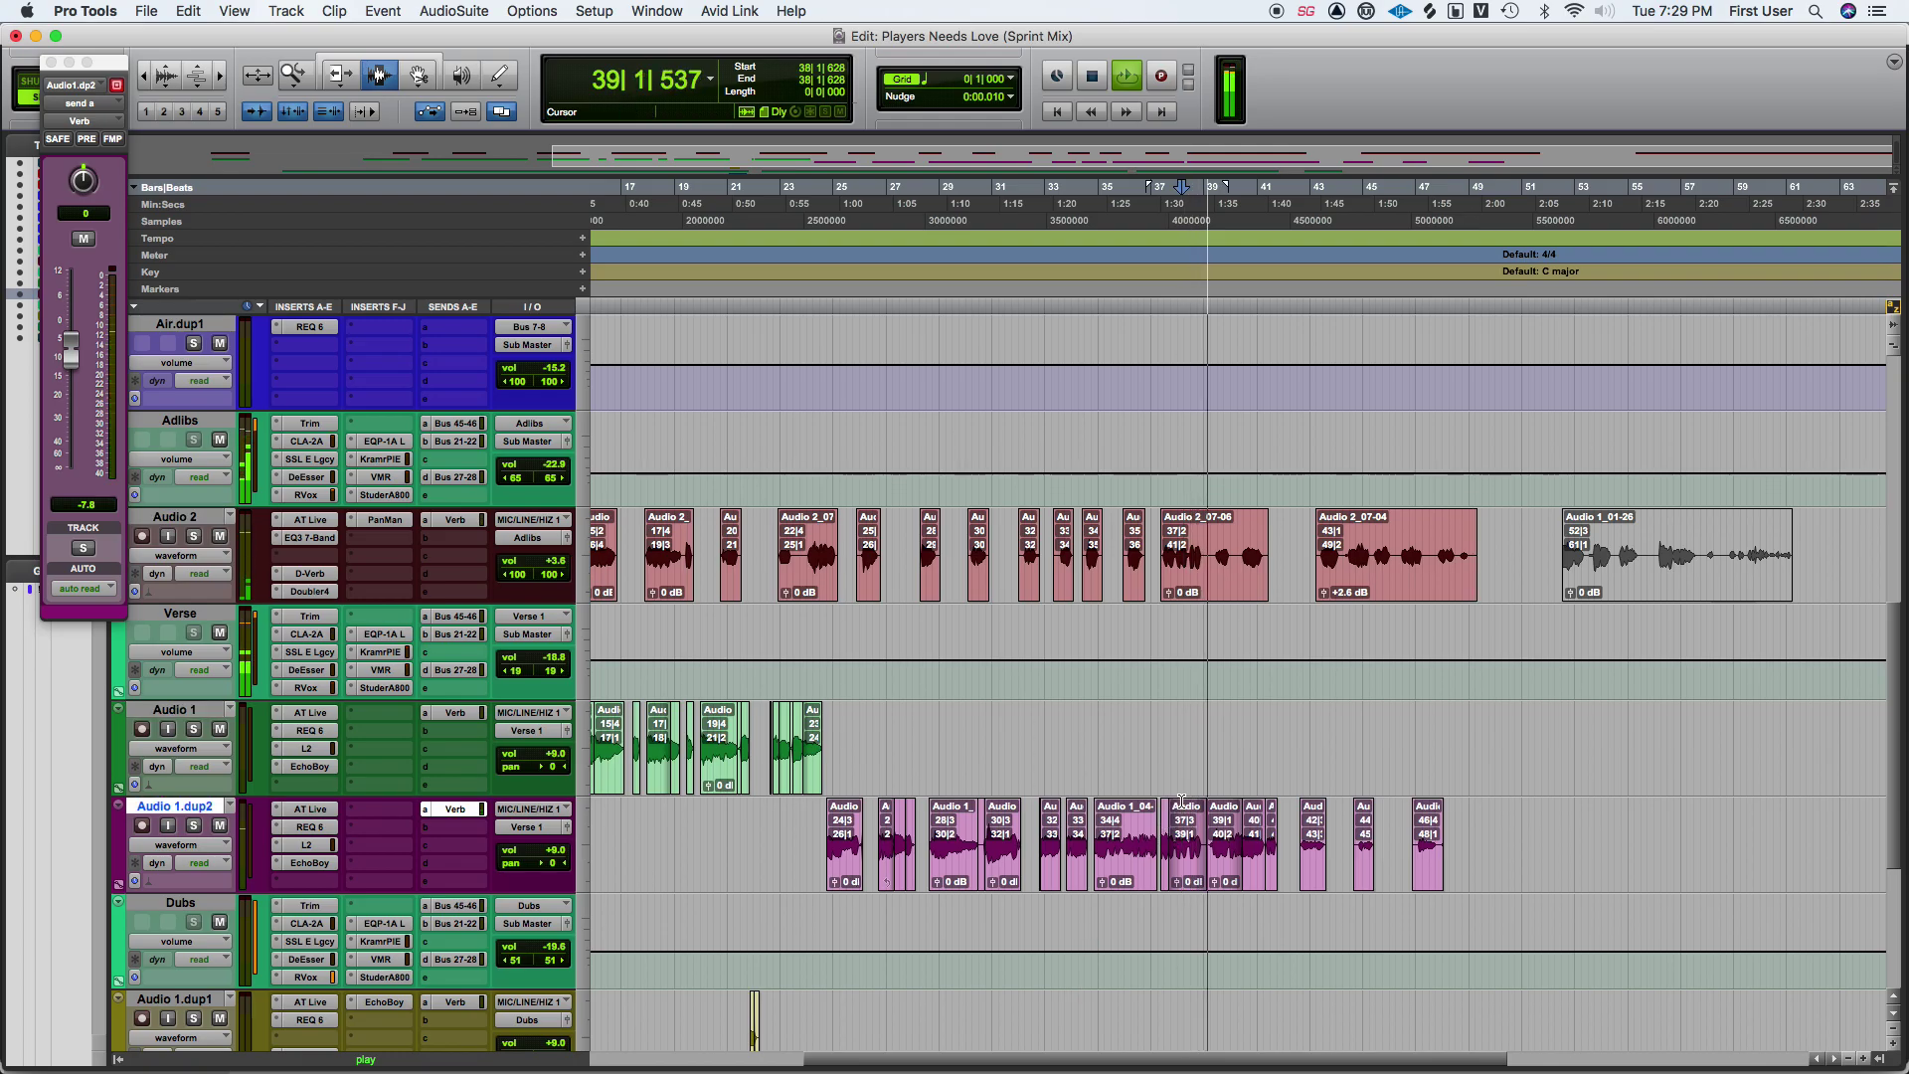
{"action": "scroll", "coordinate": [1243, 807], "scroll_direction": "down", "scroll_amount": 3}
{"action": "scroll", "coordinate": [1312, 811], "scroll_direction": "up", "scroll_amount": 5}
{"action": "scroll", "coordinate": [1355, 815], "scroll_direction": "down", "scroll_amount": 3}
{"action": "scroll", "coordinate": [1355, 816], "scroll_direction": "up", "scroll_amount": 10}
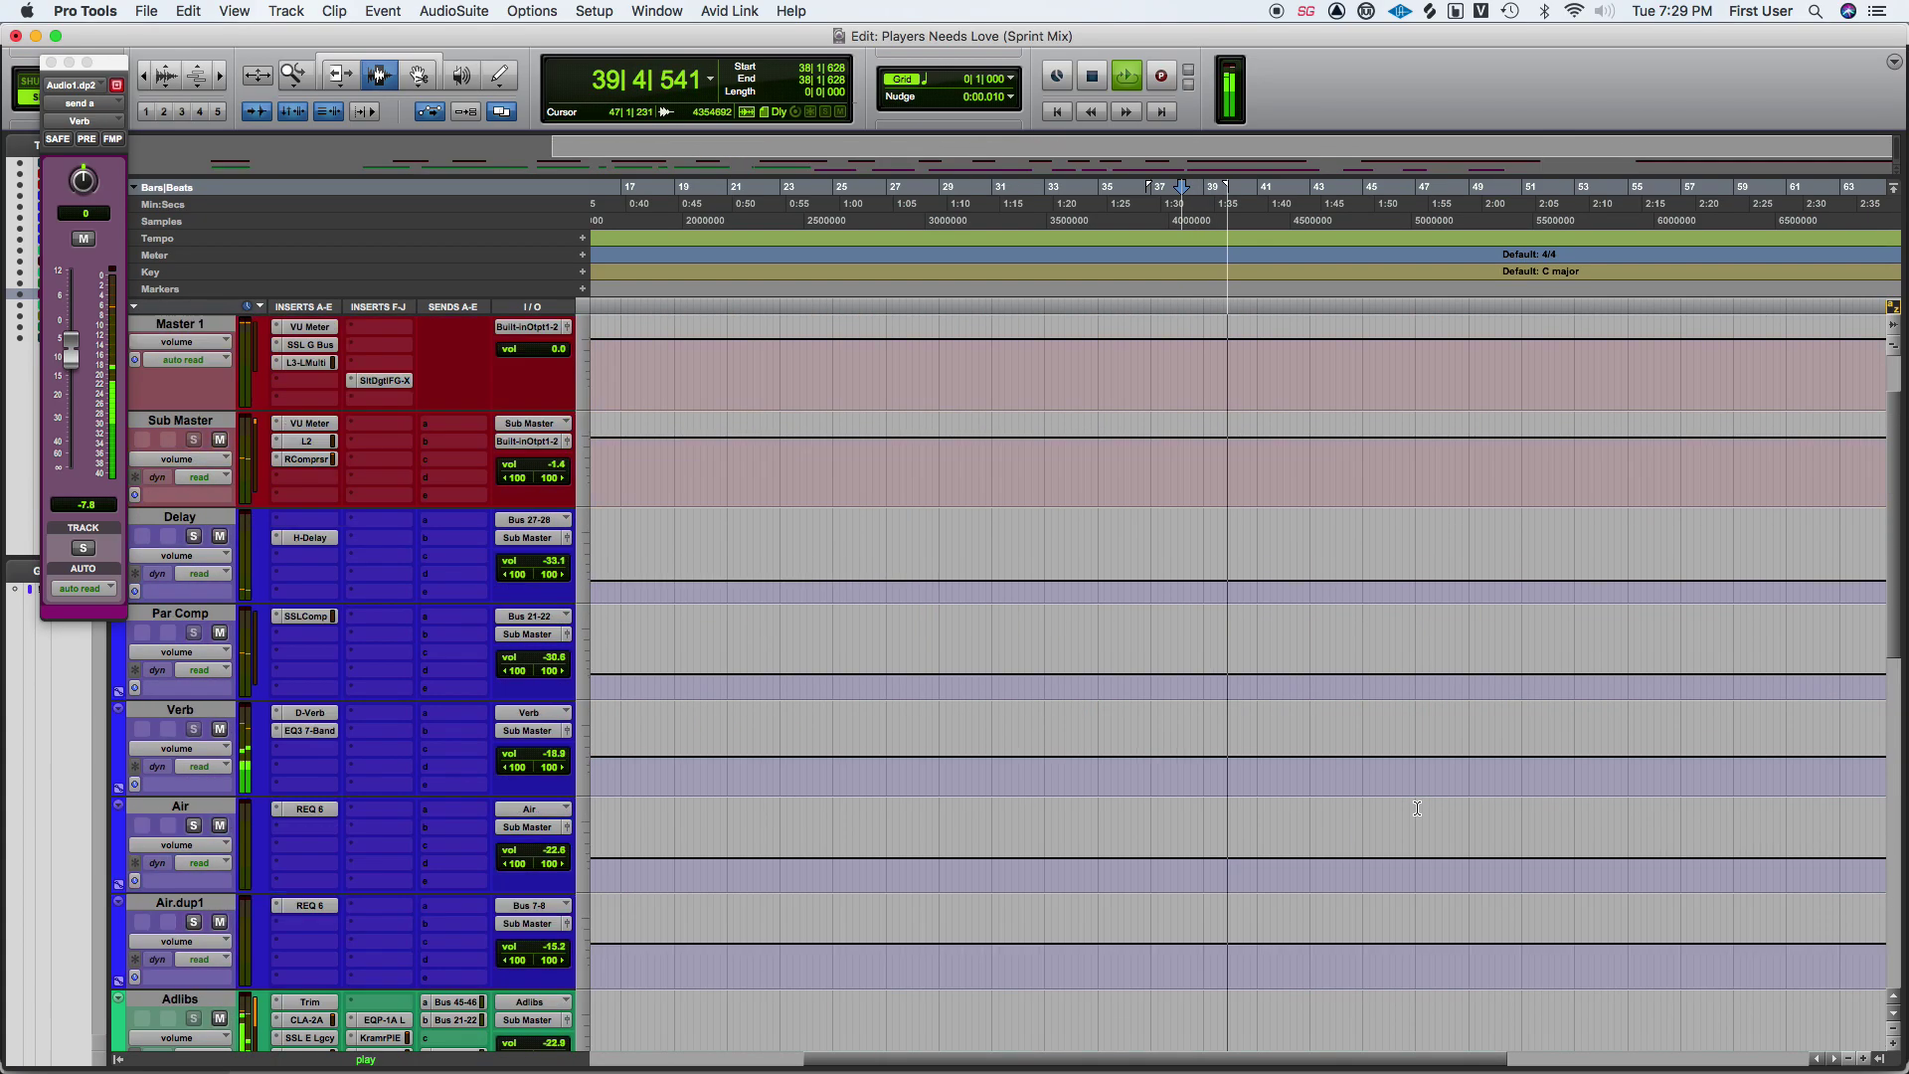
{"action": "key", "text": "F8"}
{"action": "scroll", "coordinate": [1347, 567], "scroll_direction": "down", "scroll_amount": 5}
{"action": "scroll", "coordinate": [1372, 676], "scroll_direction": "up", "scroll_amount": 5}
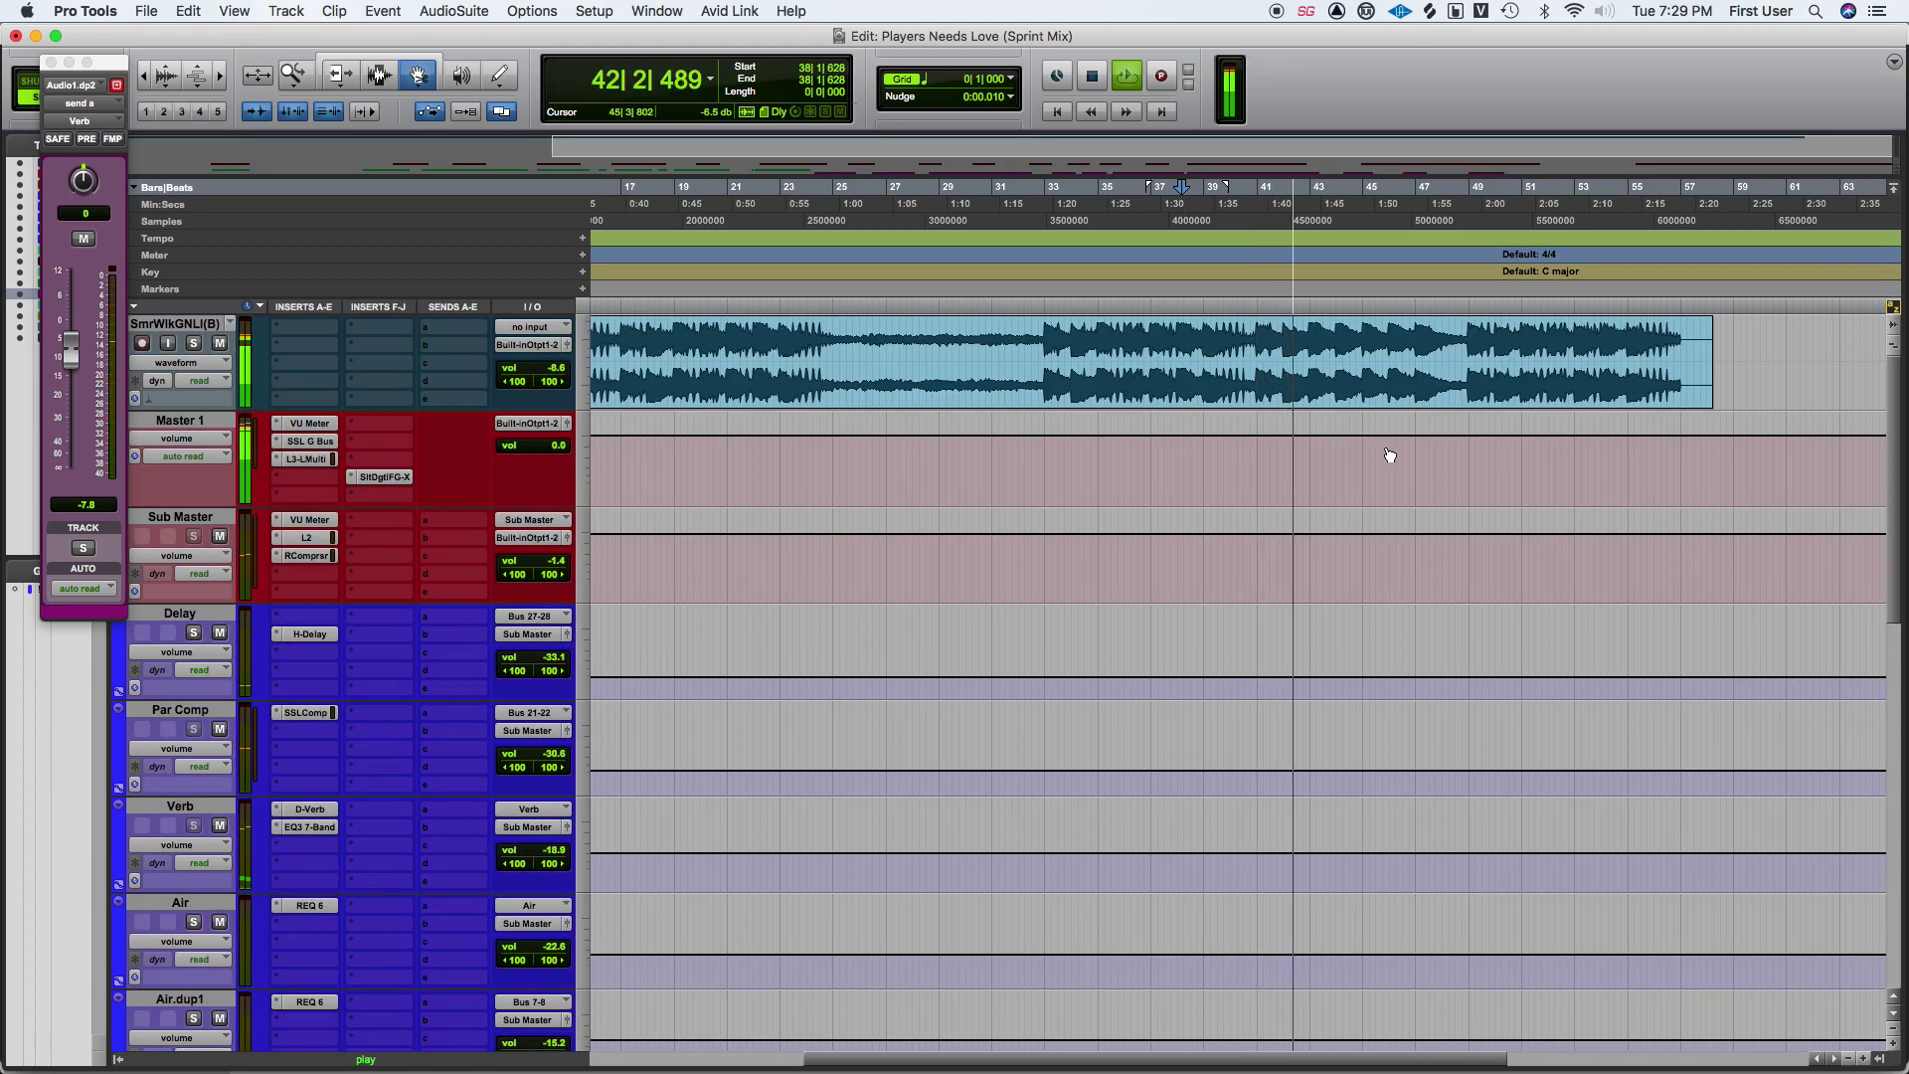
{"action": "key", "text": "super+z"}
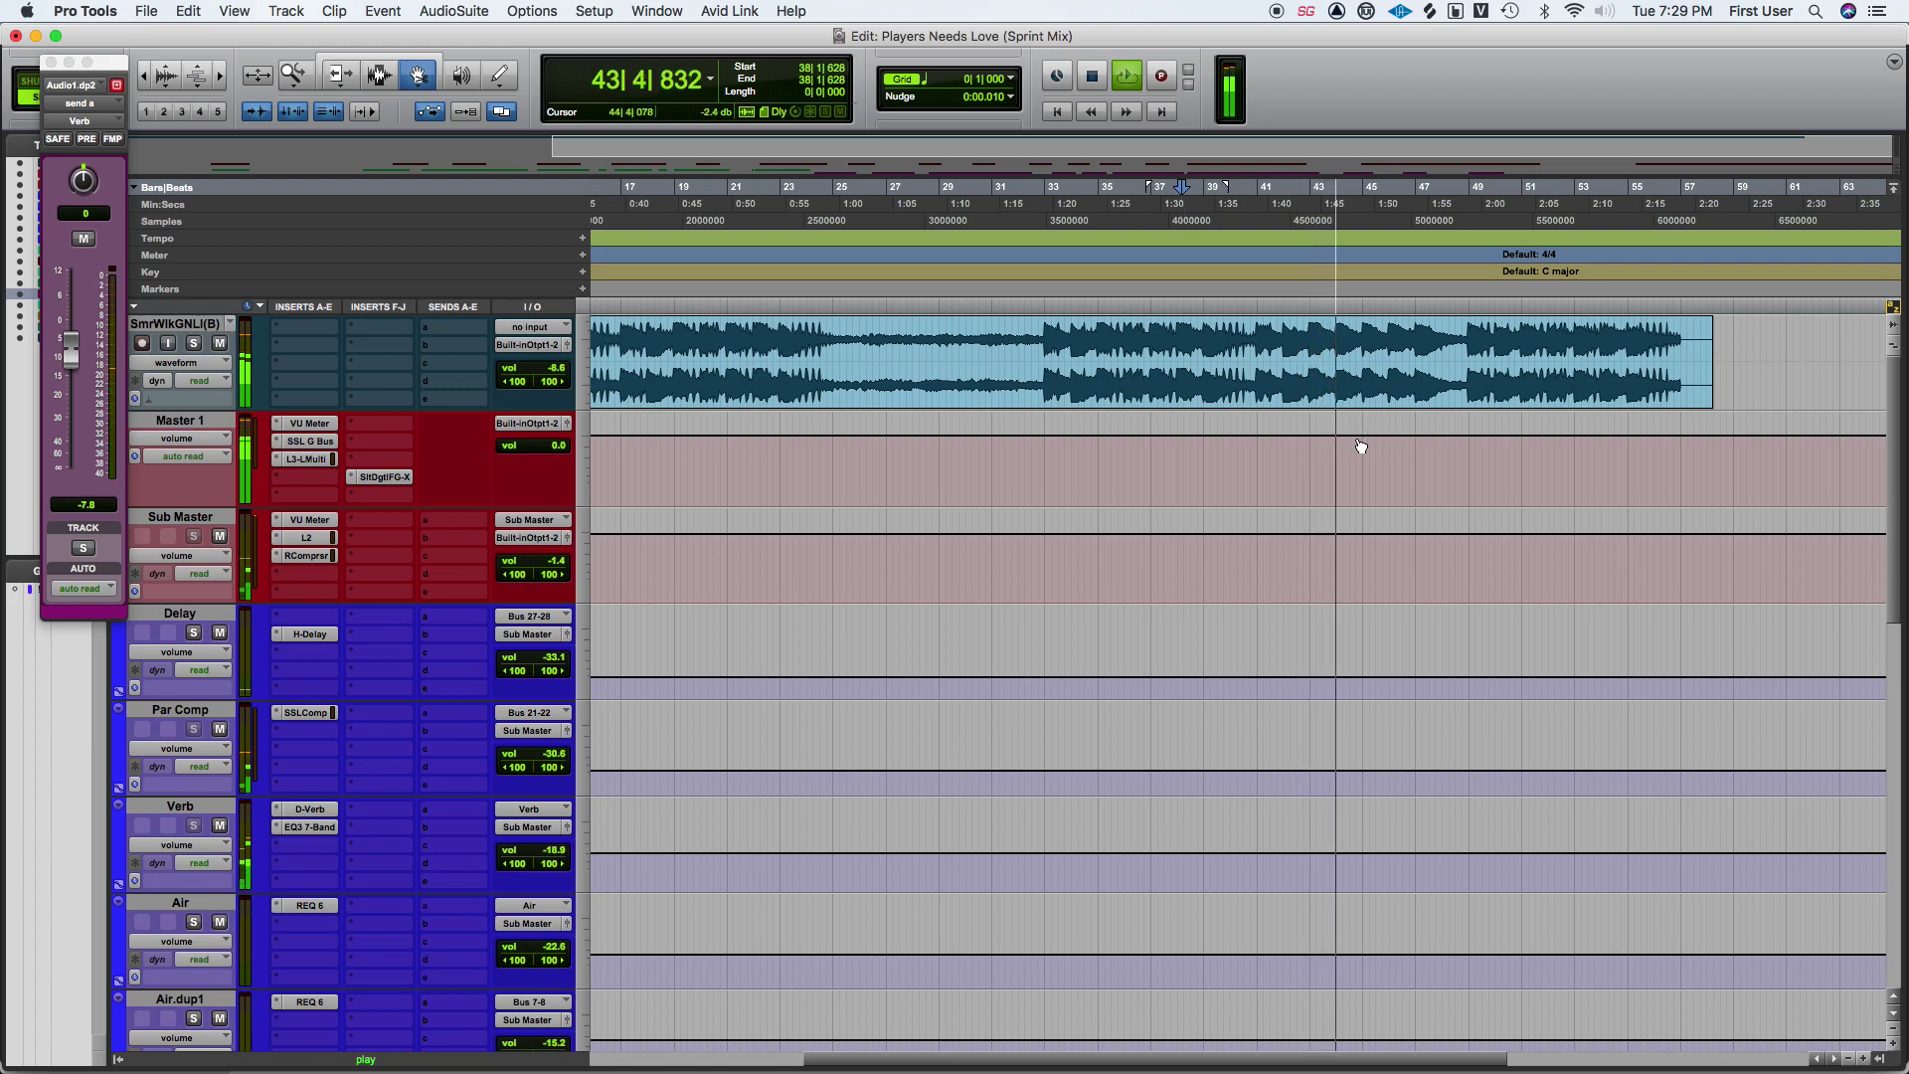
{"action": "left_click_drag", "start_coordinate": [1488, 429], "coordinate": [154, 572]}
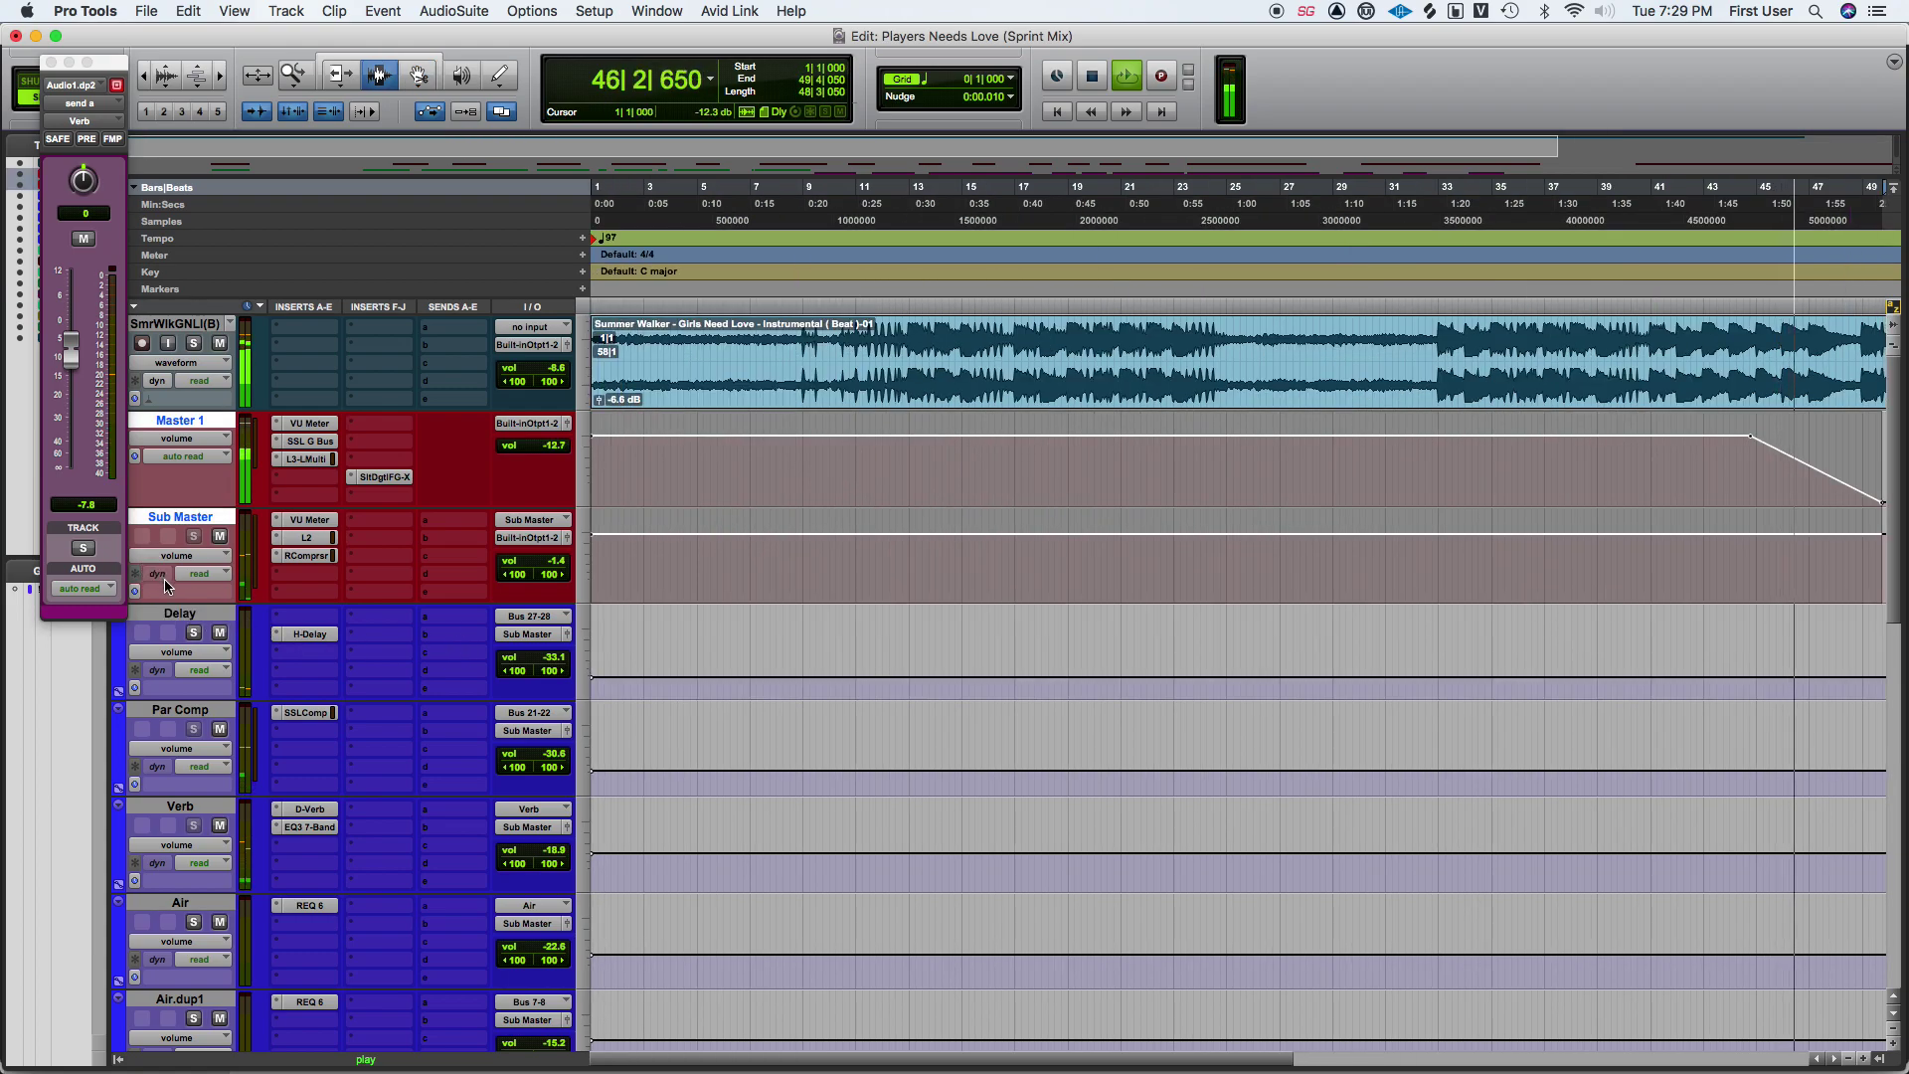
Trim the end of the last Audio 1.dup2 clip and delete the section around bar 47 from the Audio 2 adlib clip.
{"action": "scroll", "coordinate": [1254, 512], "scroll_direction": "down", "scroll_amount": 10}
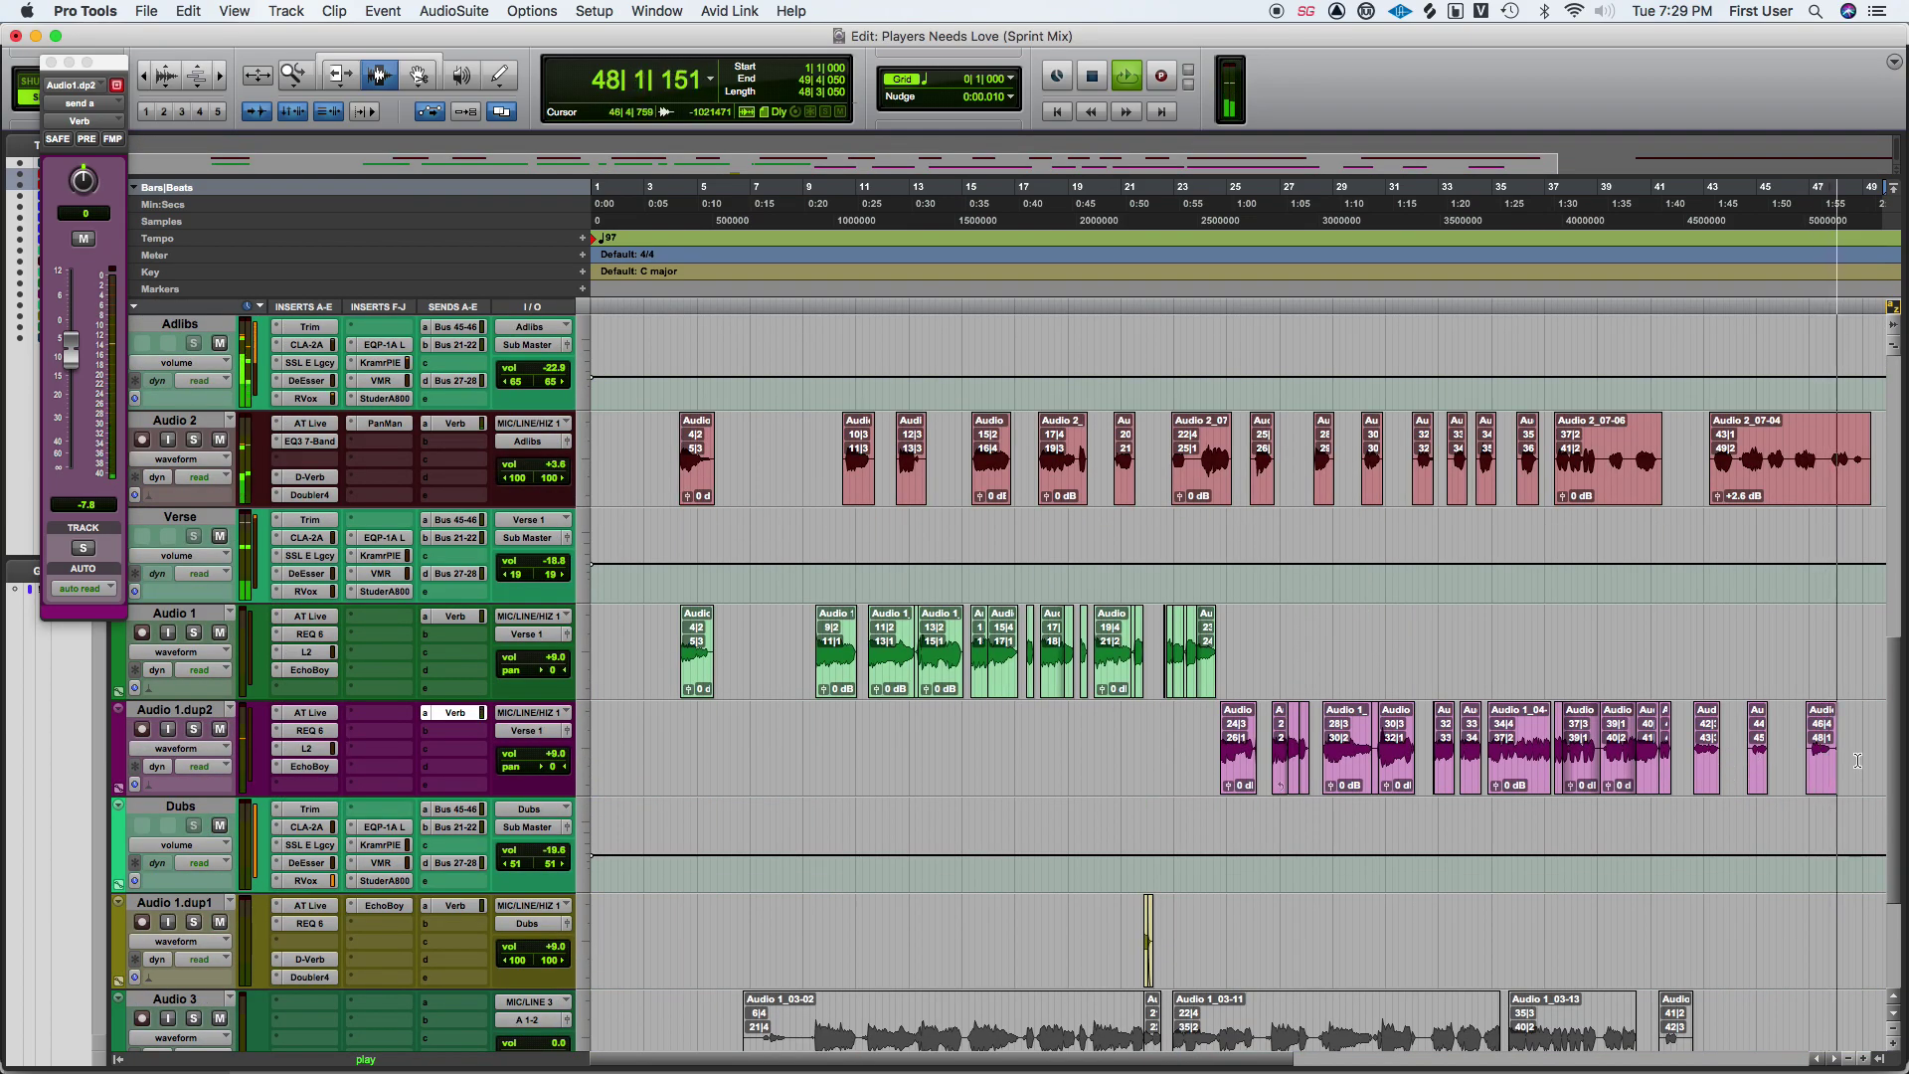
{"action": "left_click_drag", "start_coordinate": [1834, 741], "coordinate": [1857, 758]}
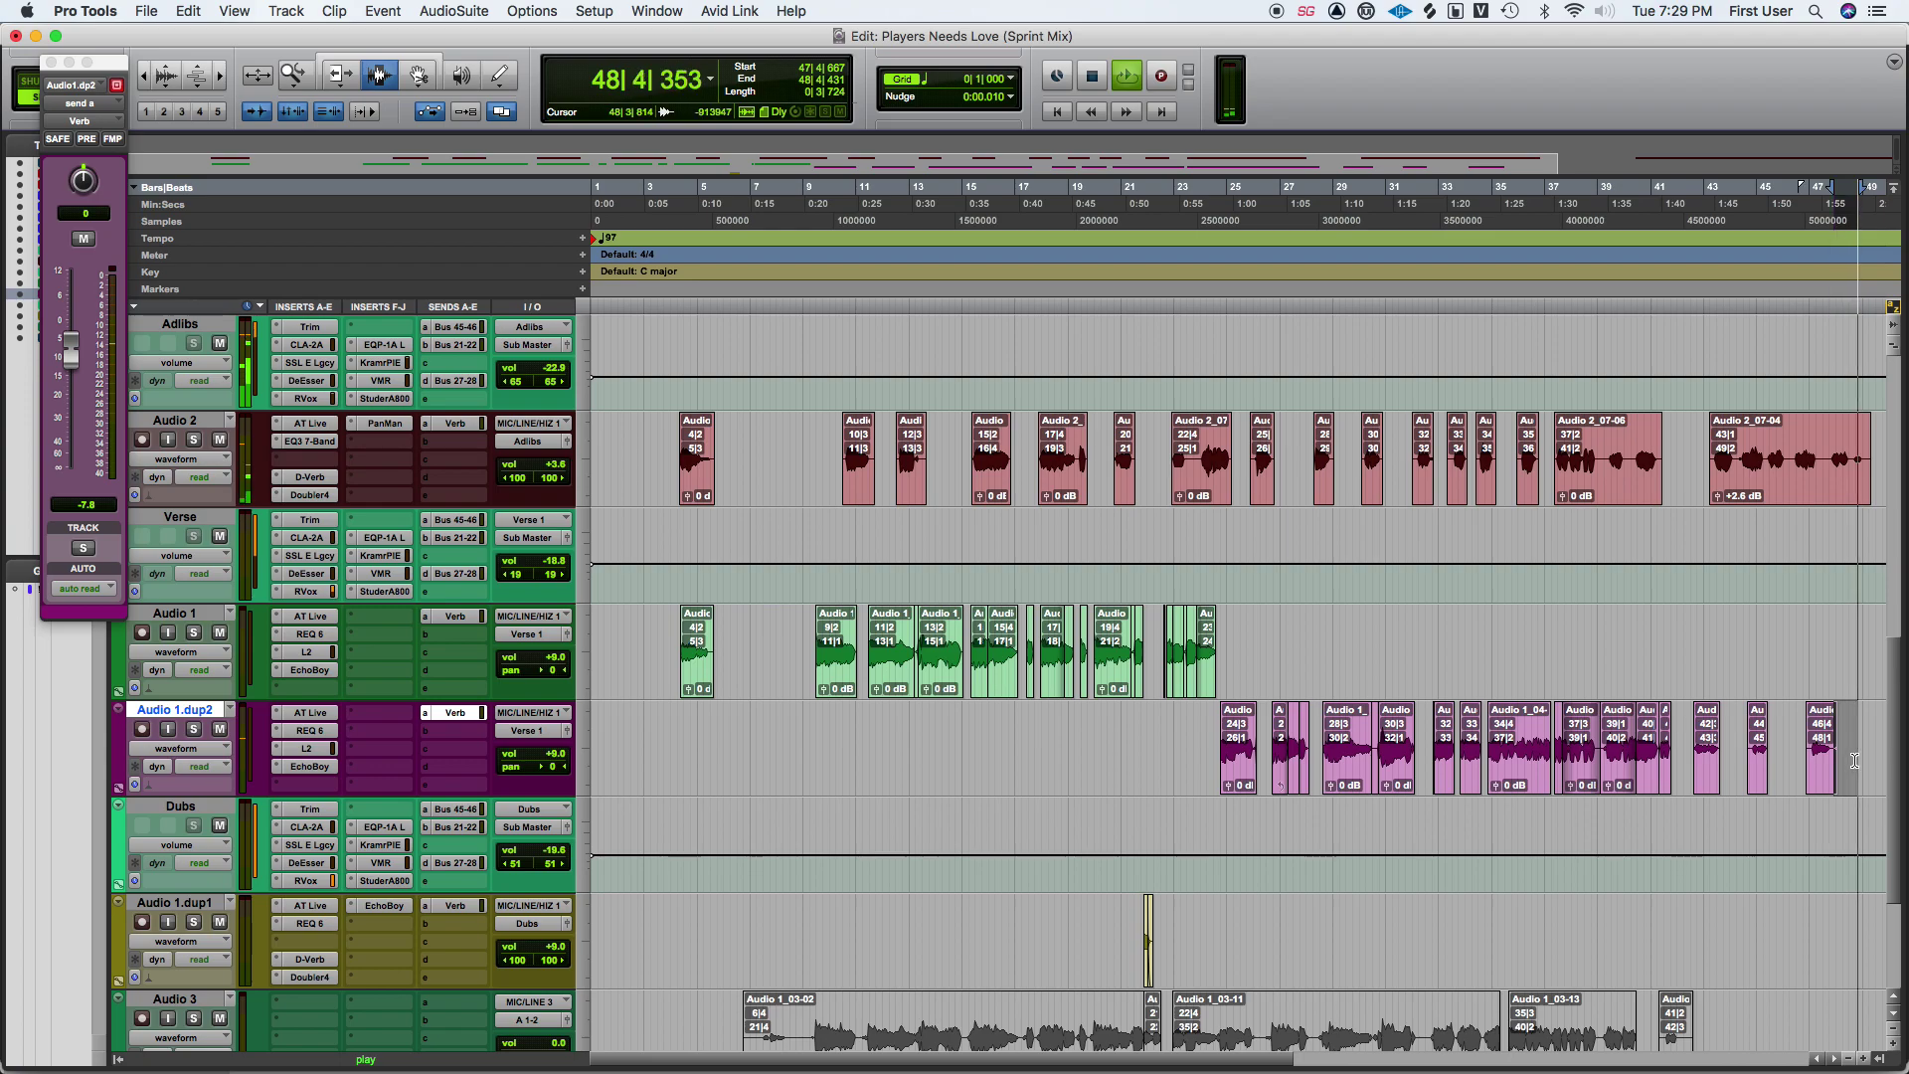
{"action": "left_click_drag", "start_coordinate": [1857, 467], "coordinate": [1487, 489]}
{"action": "left_click_drag", "start_coordinate": [1337, 458], "coordinate": [1347, 472]}
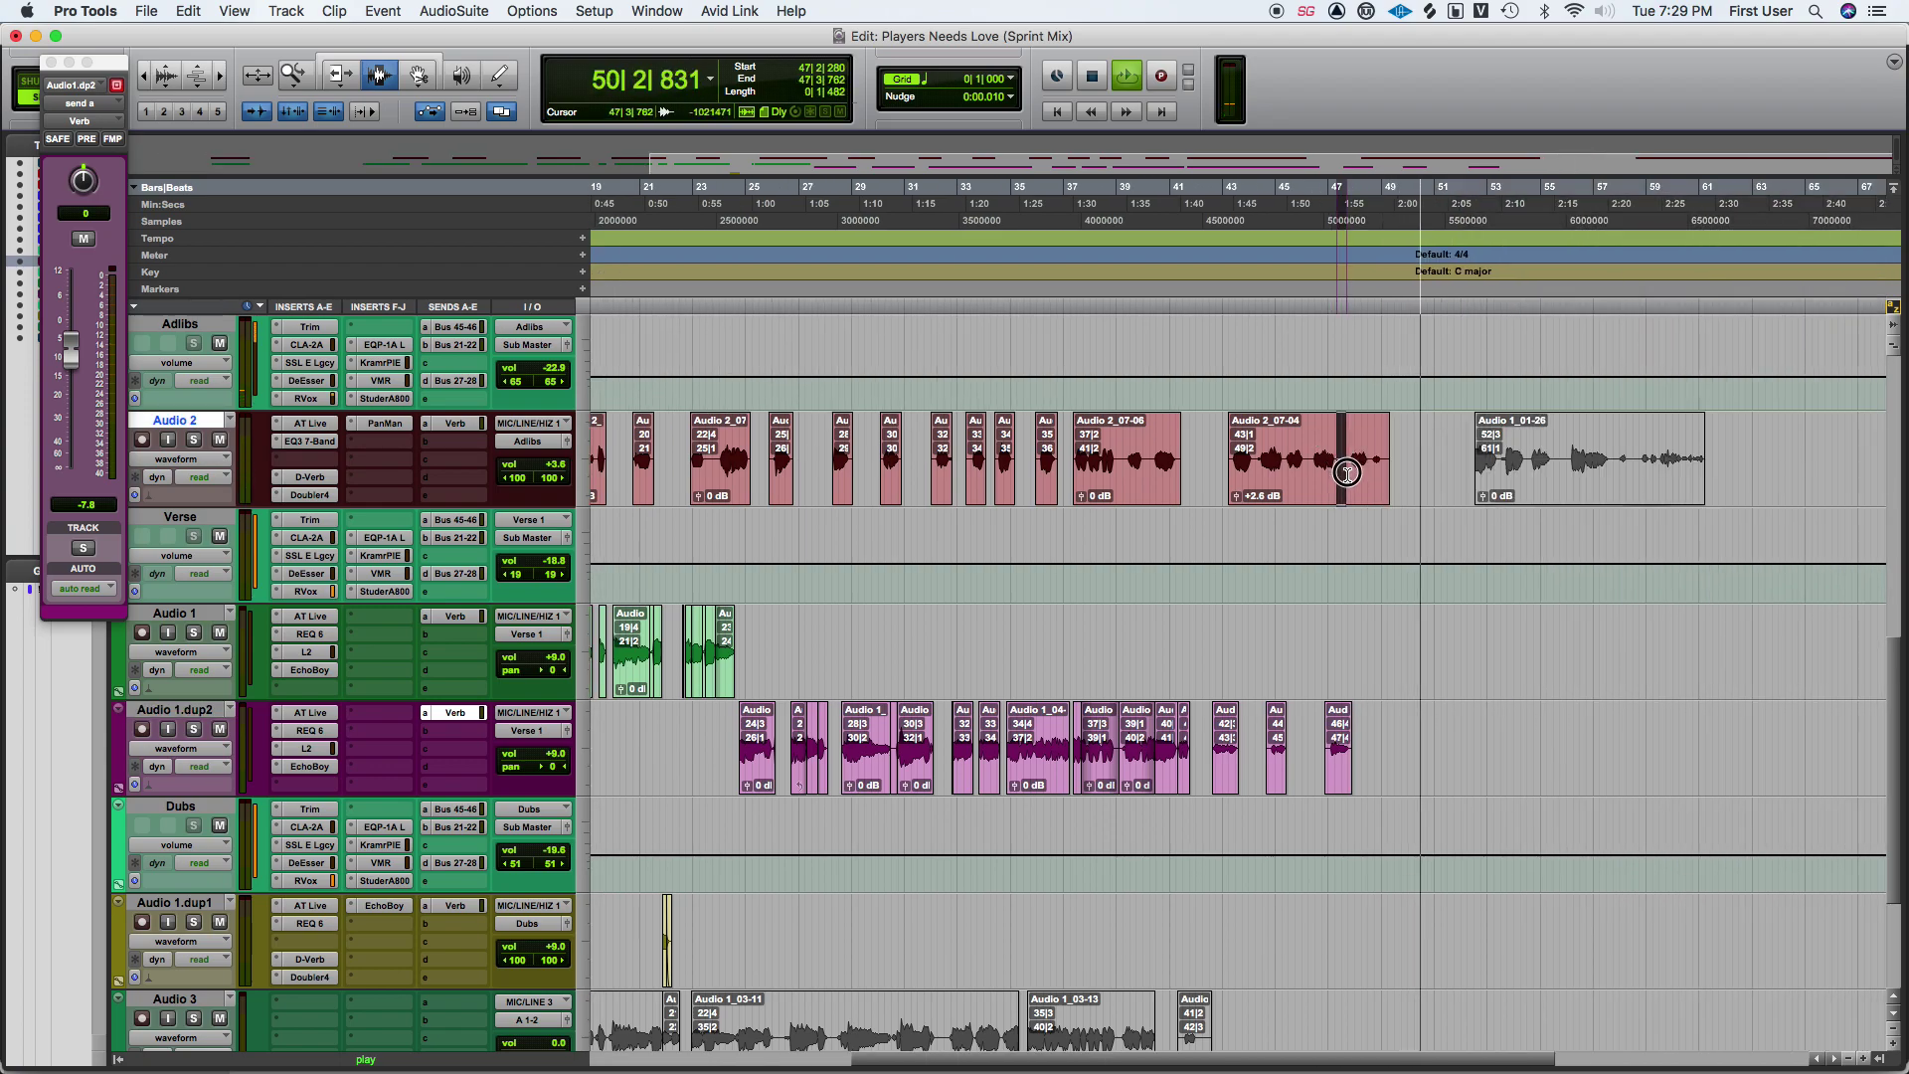
{"action": "key", "text": "Delete"}
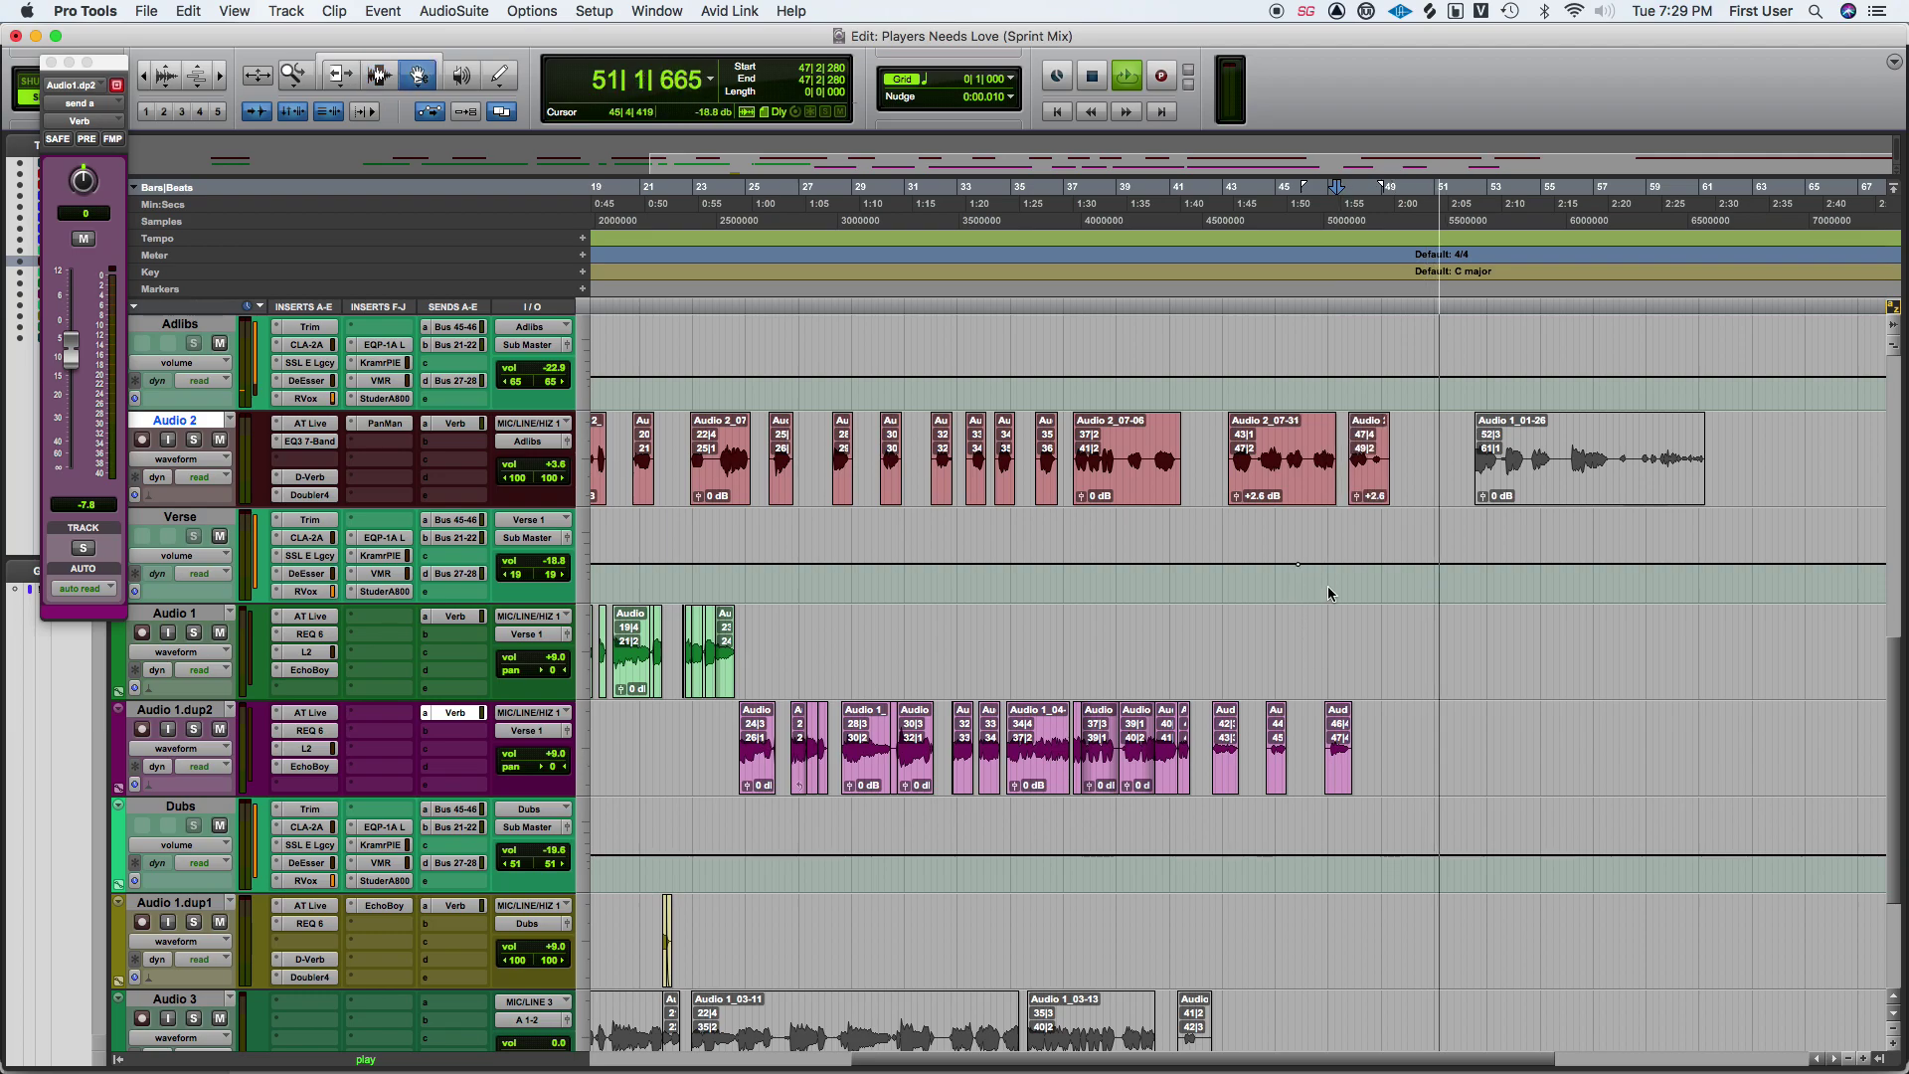
Slightly lower the Verse volume automation between about bars 45 and 49.
{"action": "left_click", "coordinate": [1408, 576]}
{"action": "left_click_drag", "start_coordinate": [1363, 572], "coordinate": [1368, 586]}
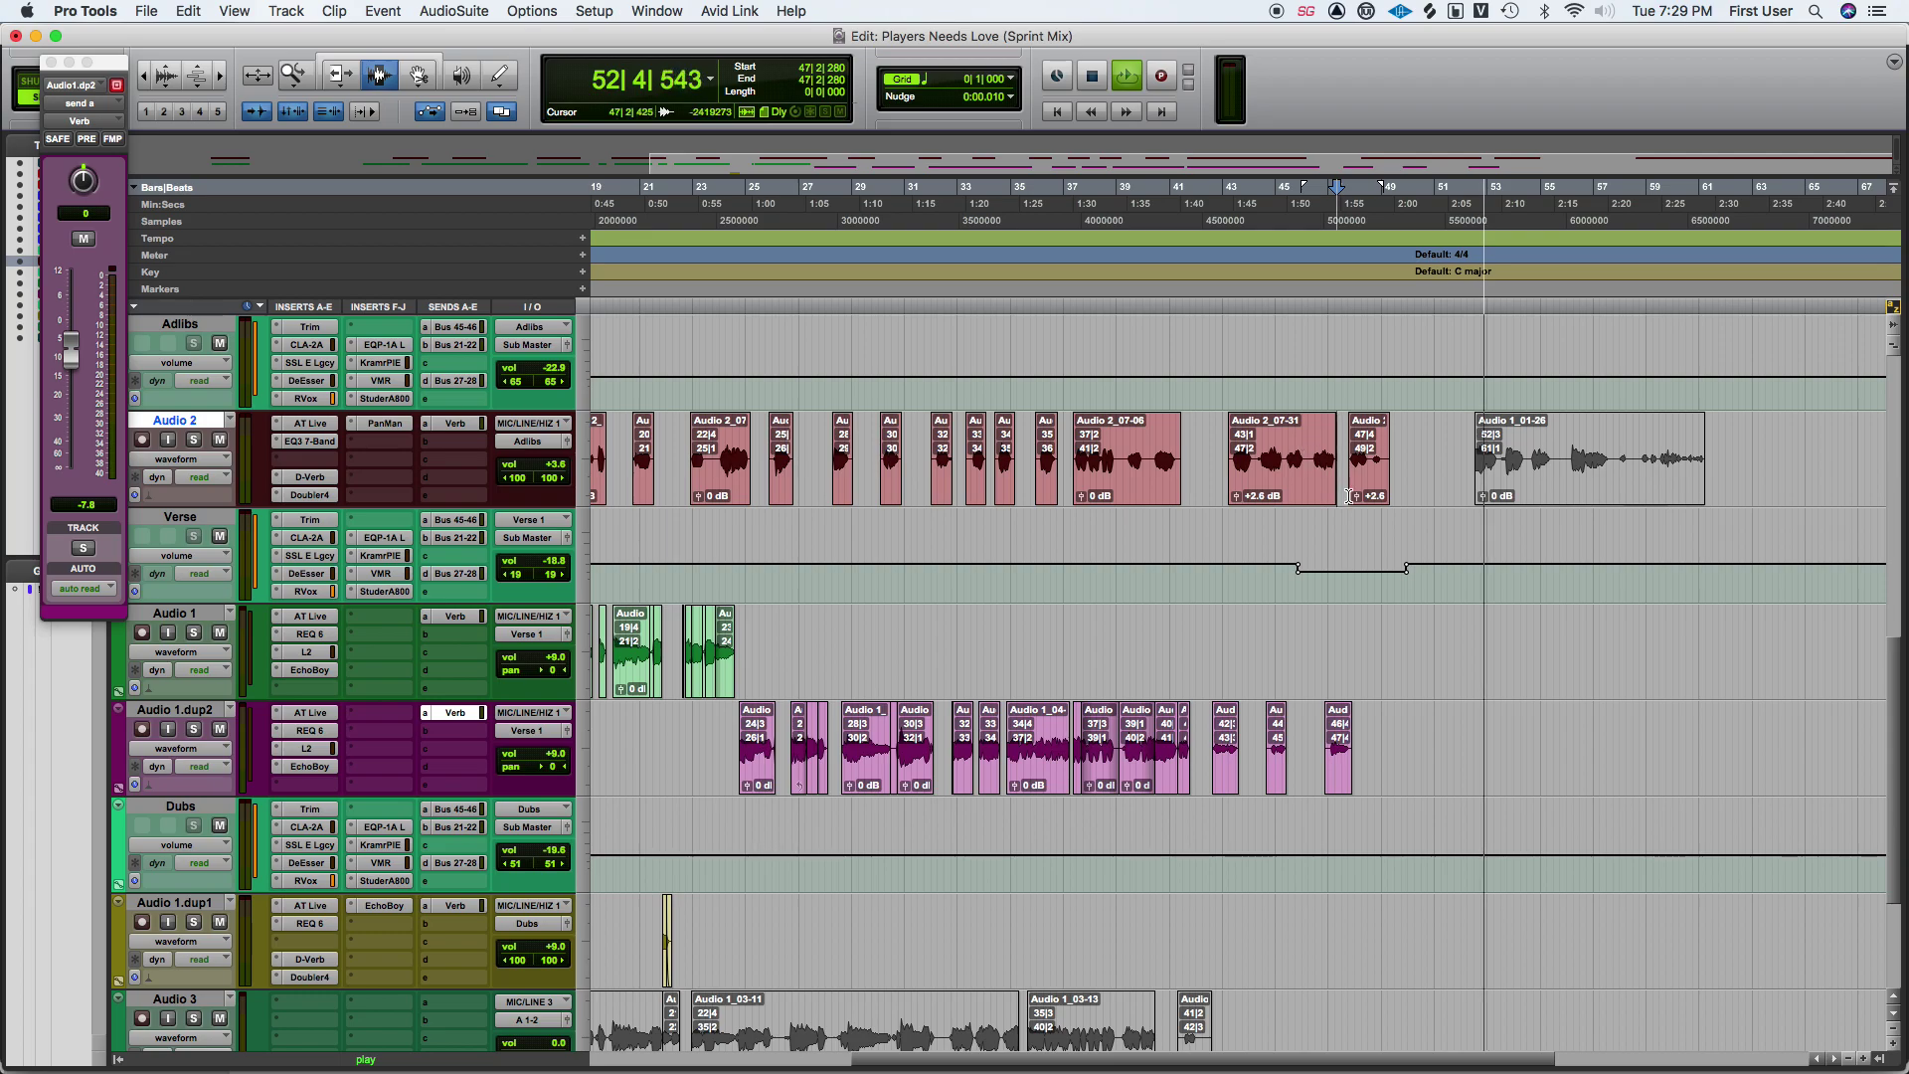
Stop playback, select Master 1 from the song start to the end of its fade-out, and open the bounce settings.
{"action": "scroll", "coordinate": [1412, 482], "scroll_direction": "down", "scroll_amount": 10}
{"action": "key", "text": "space"}
{"action": "left_click", "coordinate": [1406, 492]}
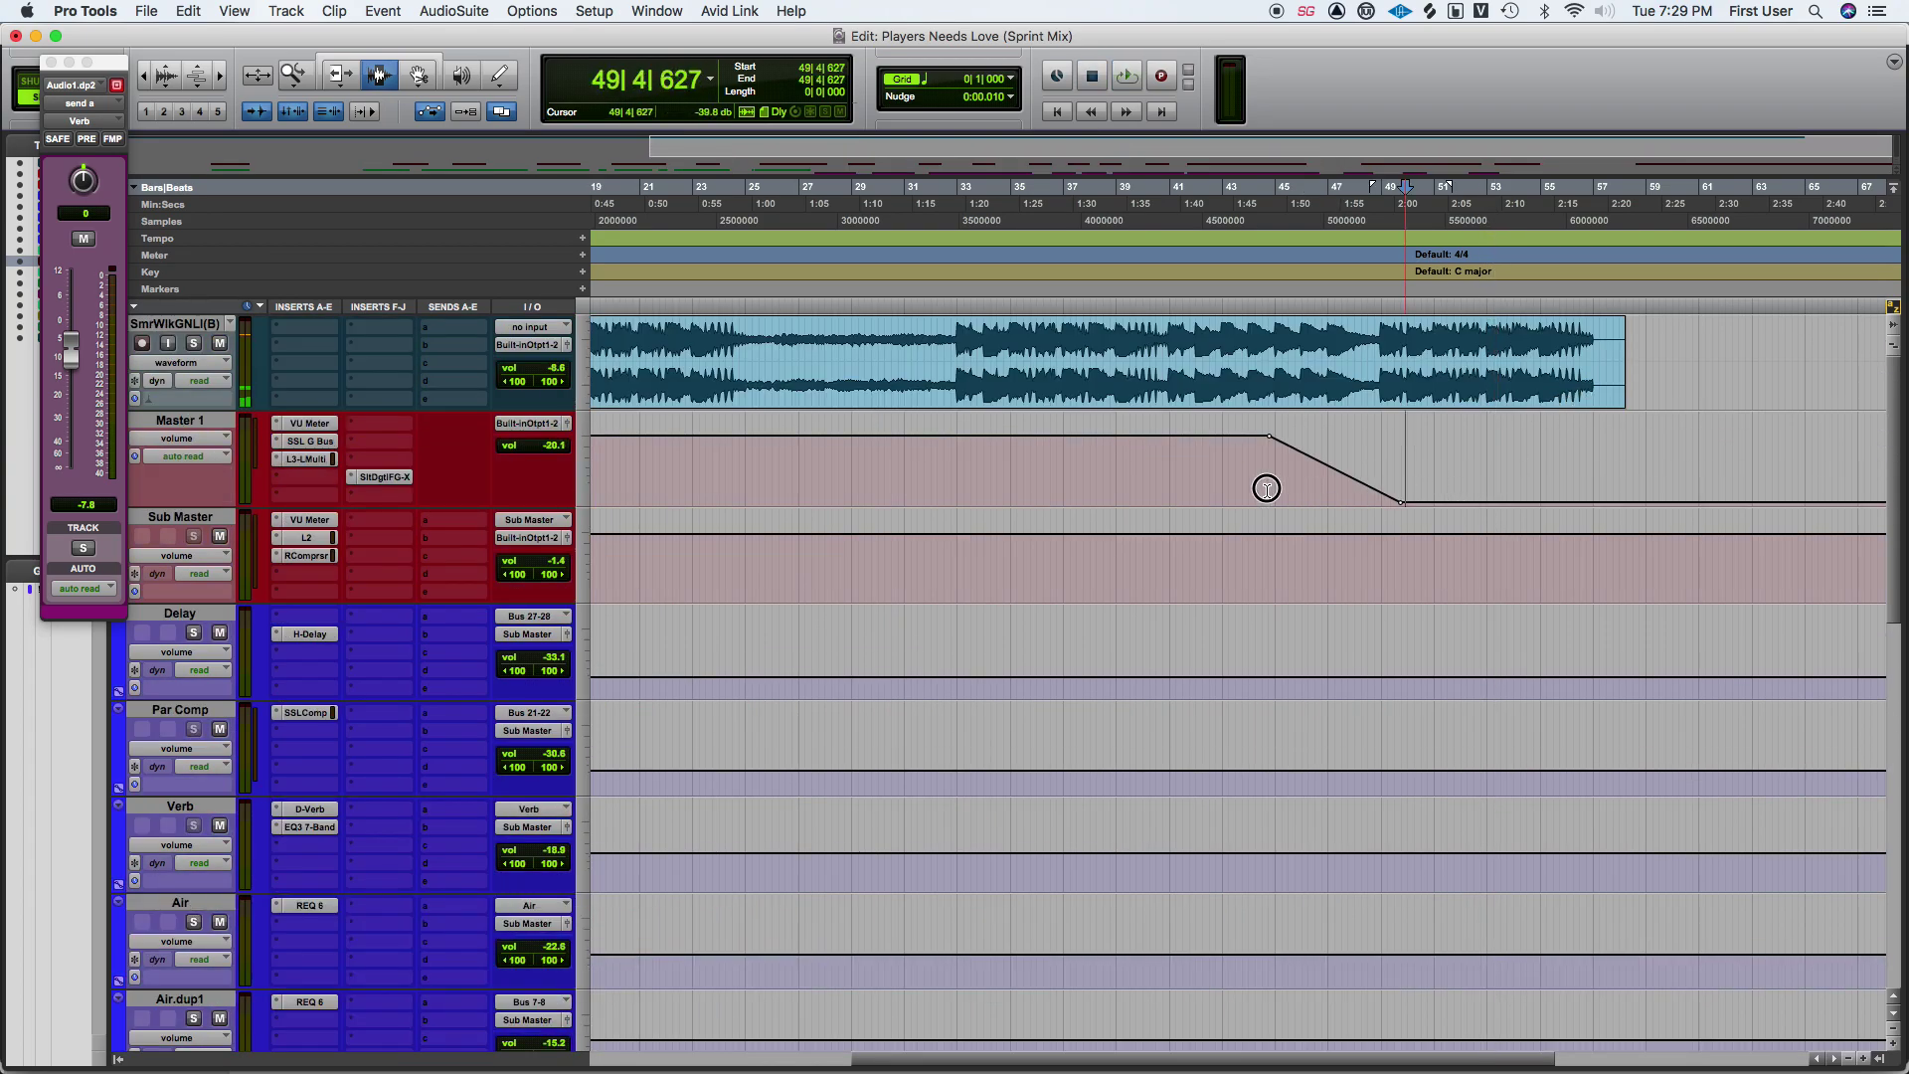
{"action": "key", "text": "shift+Return"}
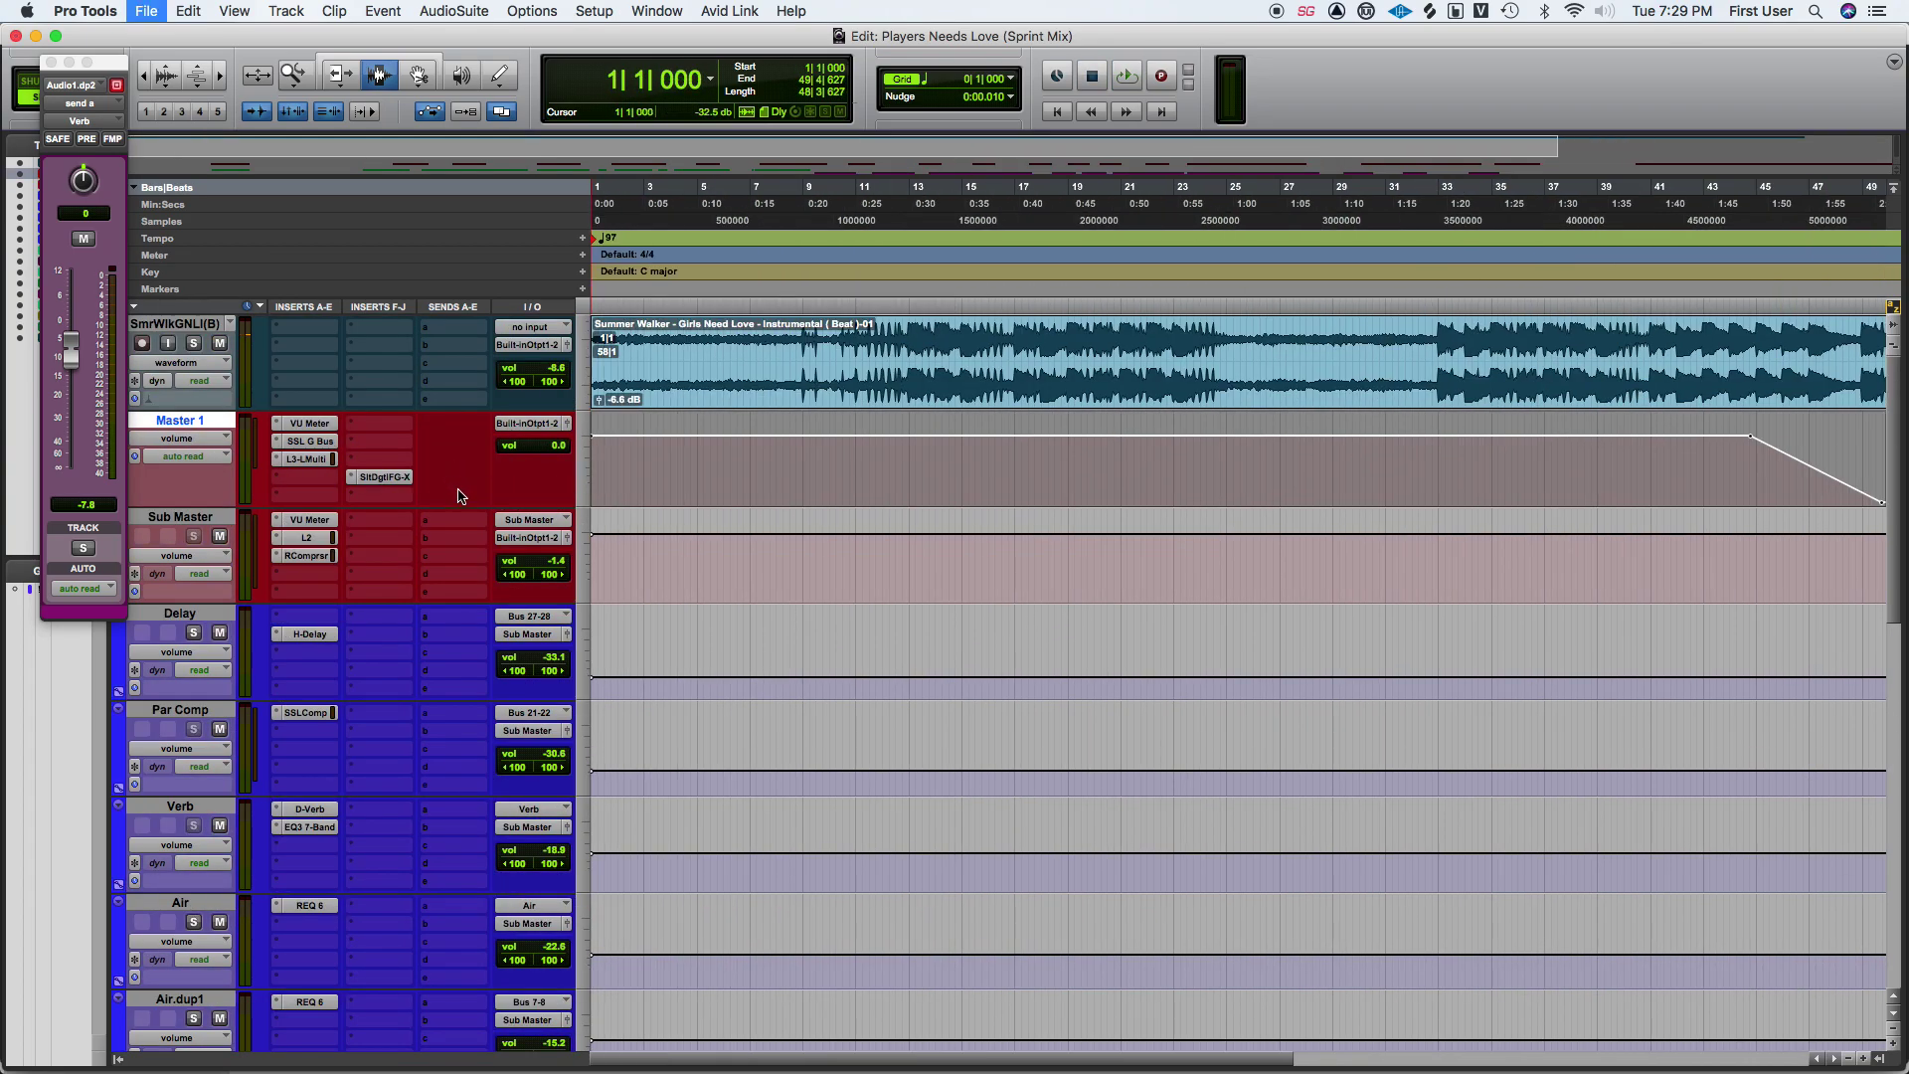
{"action": "key", "text": "alt+super+b"}
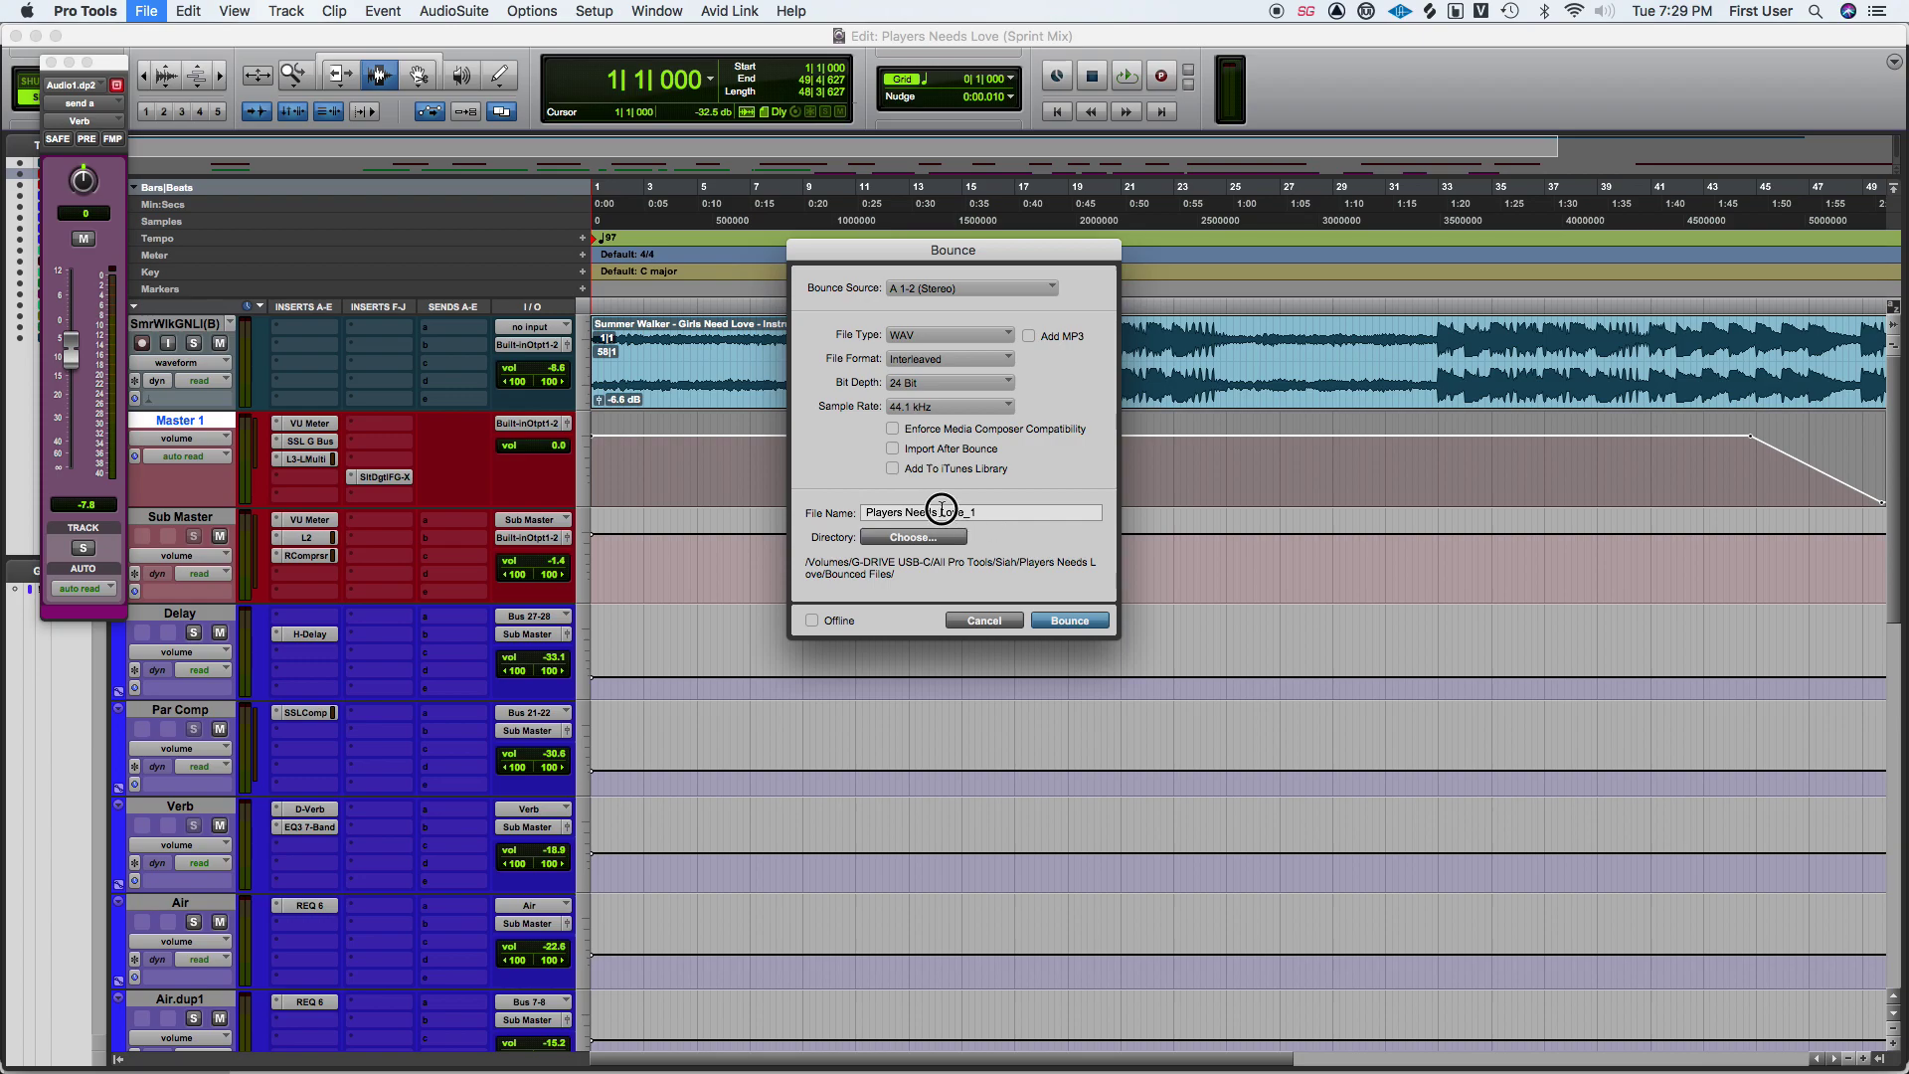